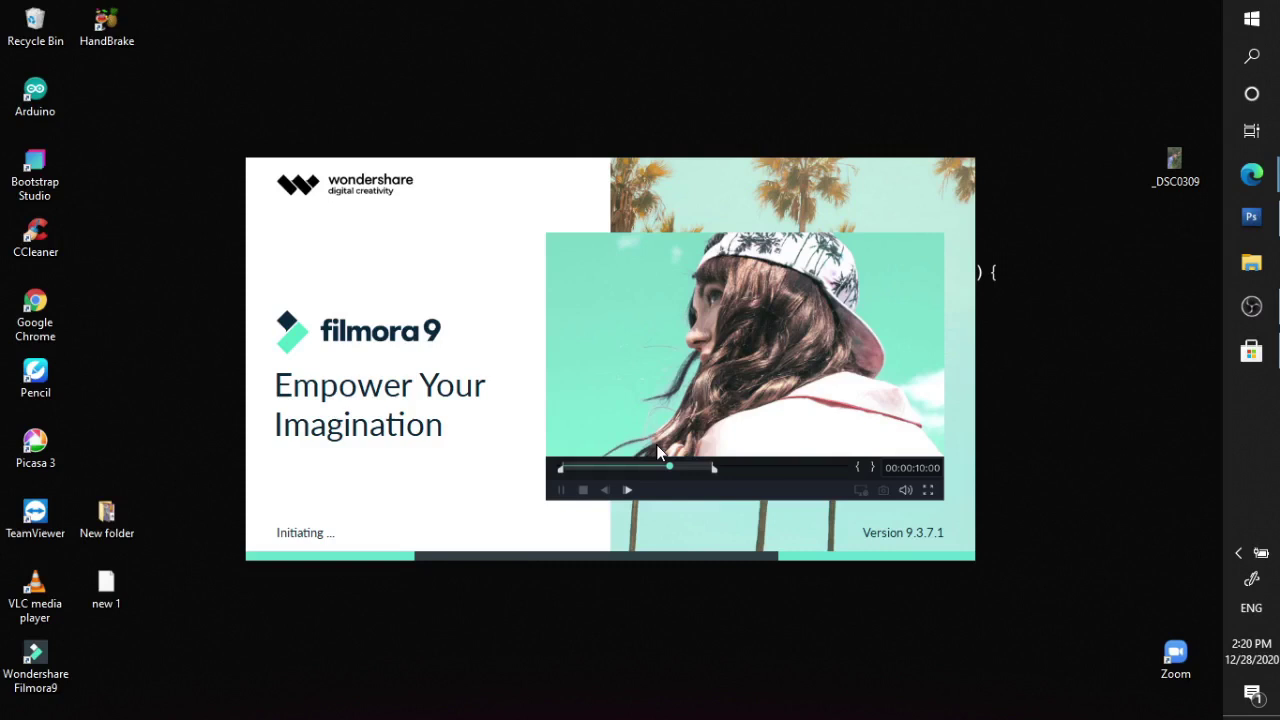
{"action": "right_click", "coordinate": [1116, 304]}
{"action": "left_click", "coordinate": [1108, 360]}
{"action": "right_click", "coordinate": [1106, 354]}
{"action": "left_click", "coordinate": [1088, 412]}
{"action": "right_click", "coordinate": [1079, 382]}
{"action": "left_click", "coordinate": [1094, 436]}
{"action": "right_click", "coordinate": [1094, 372]}
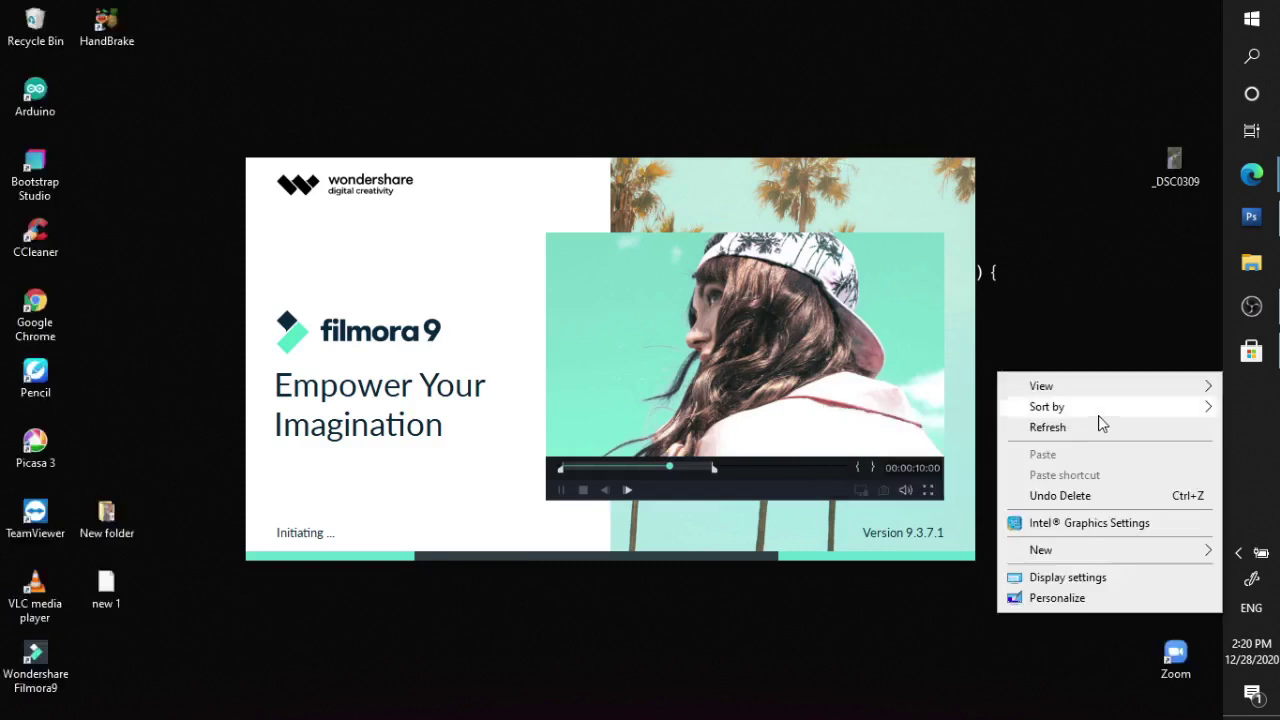
{"action": "left_click", "coordinate": [1094, 421]}
{"action": "right_click", "coordinate": [1073, 356]}
{"action": "left_click", "coordinate": [1088, 406]}
{"action": "right_click", "coordinate": [1046, 345]}
{"action": "left_click", "coordinate": [1067, 382]}
{"action": "right_click", "coordinate": [1067, 332]}
{"action": "left_click", "coordinate": [1071, 377]}
{"action": "right_click", "coordinate": [1037, 317]}
{"action": "left_click", "coordinate": [1063, 371]}
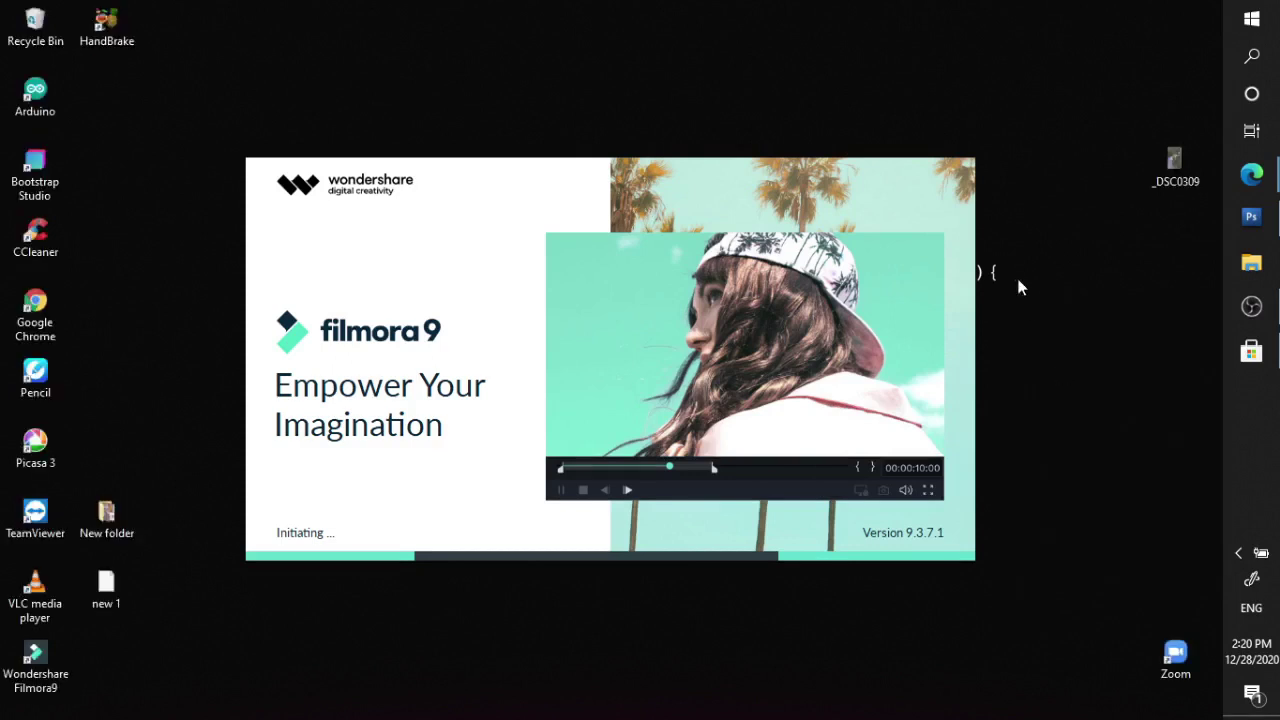
{"action": "right_click", "coordinate": [1035, 314]}
{"action": "left_click", "coordinate": [1057, 366]}
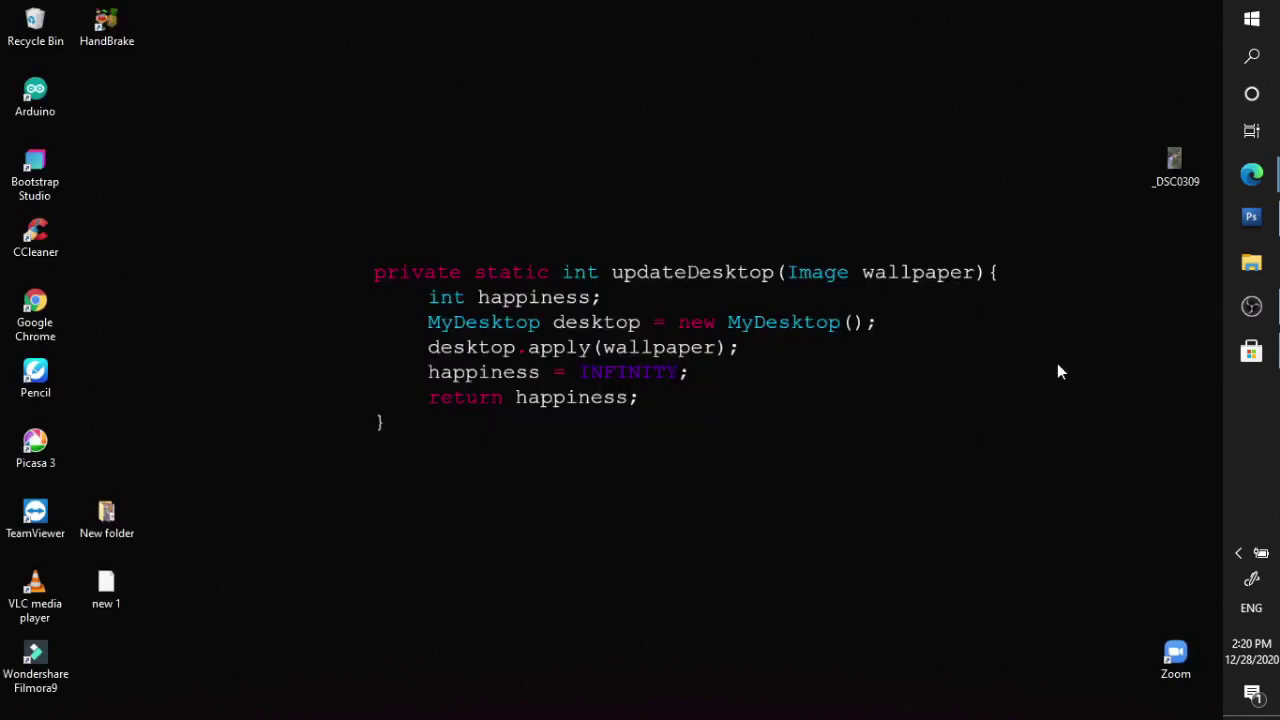
{"action": "right_click", "coordinate": [1058, 325]}
{"action": "left_click", "coordinate": [1080, 380]}
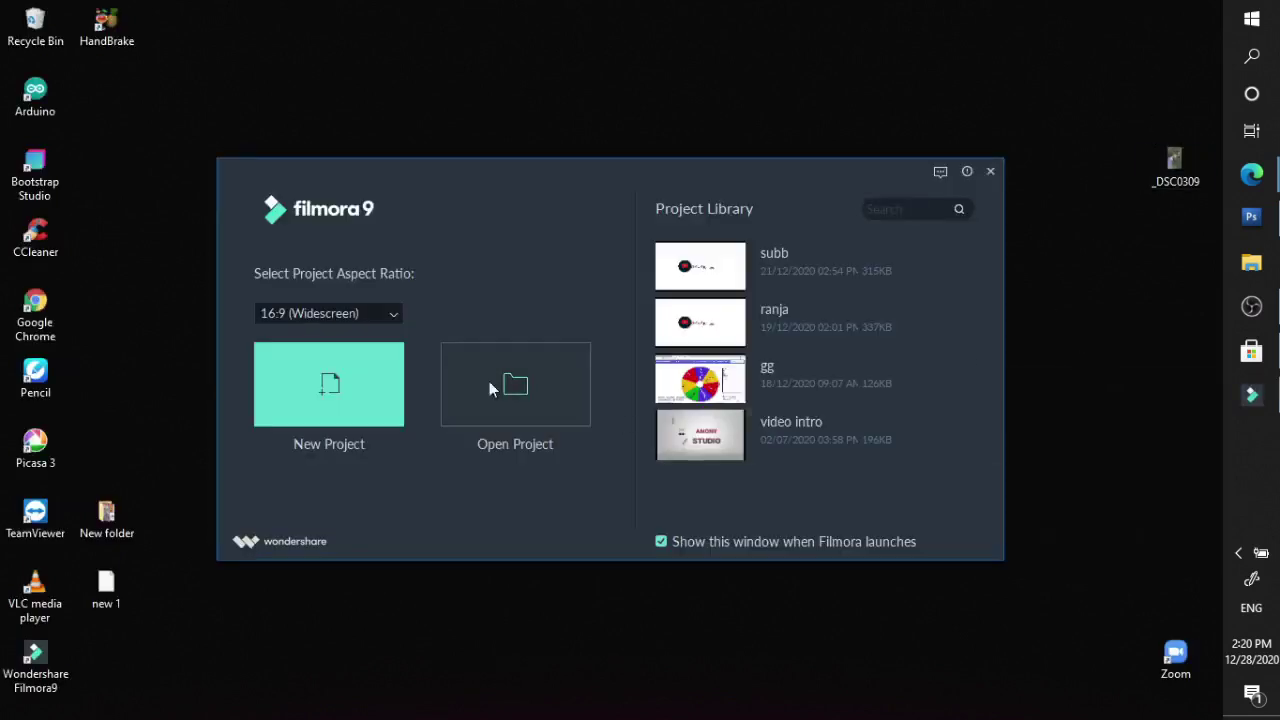
Create a new project with the 9:16 (Portrait) aspect ratio
{"action": "left_click", "coordinate": [383, 314]}
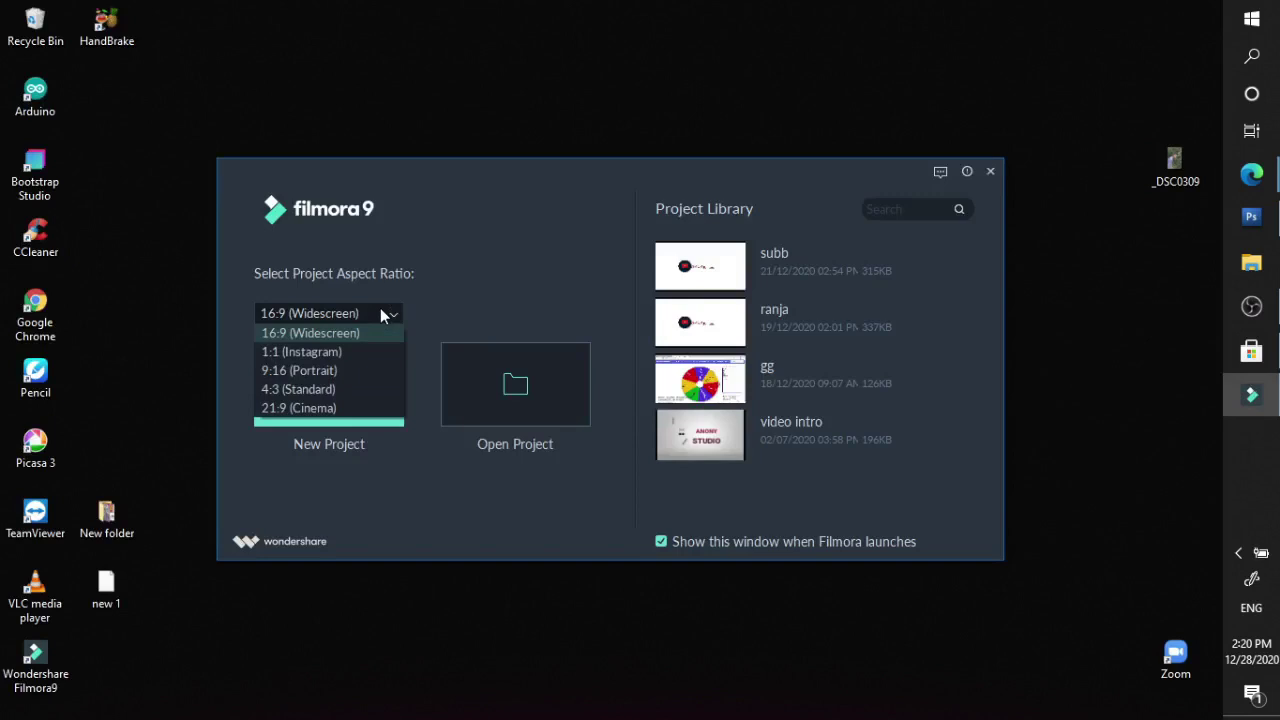
{"action": "left_click", "coordinate": [333, 371]}
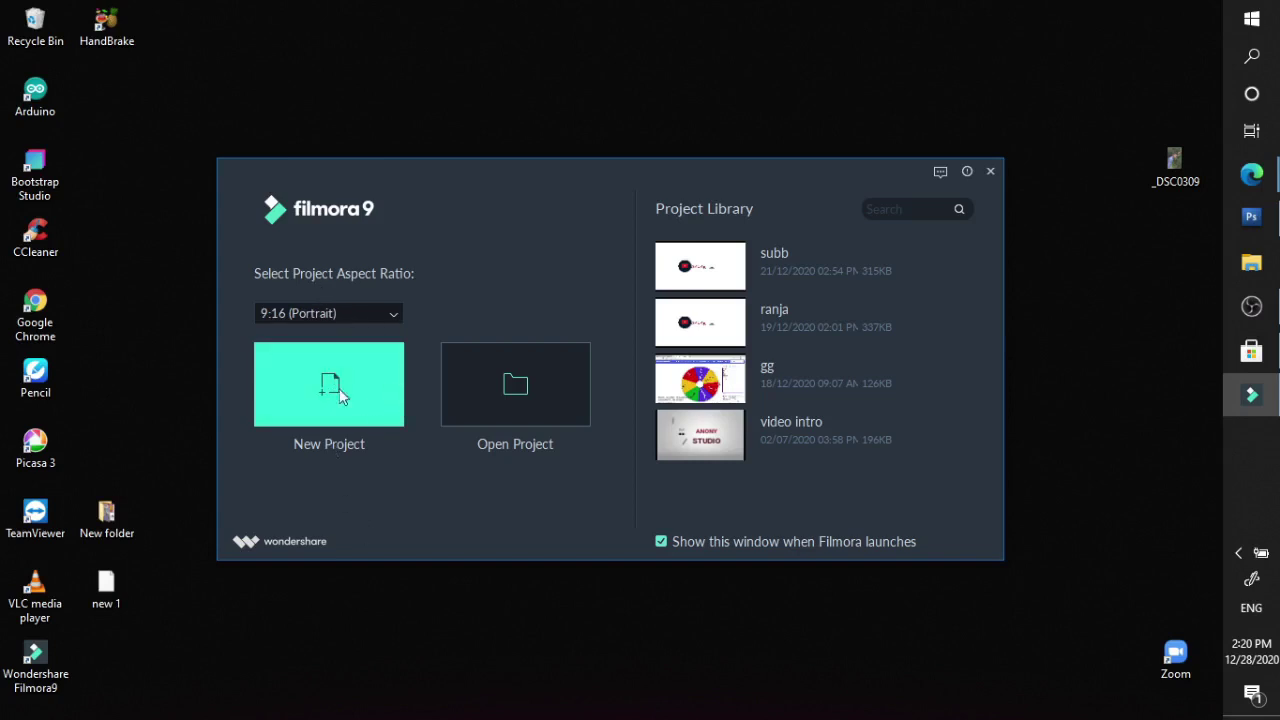
{"action": "left_click", "coordinate": [326, 384]}
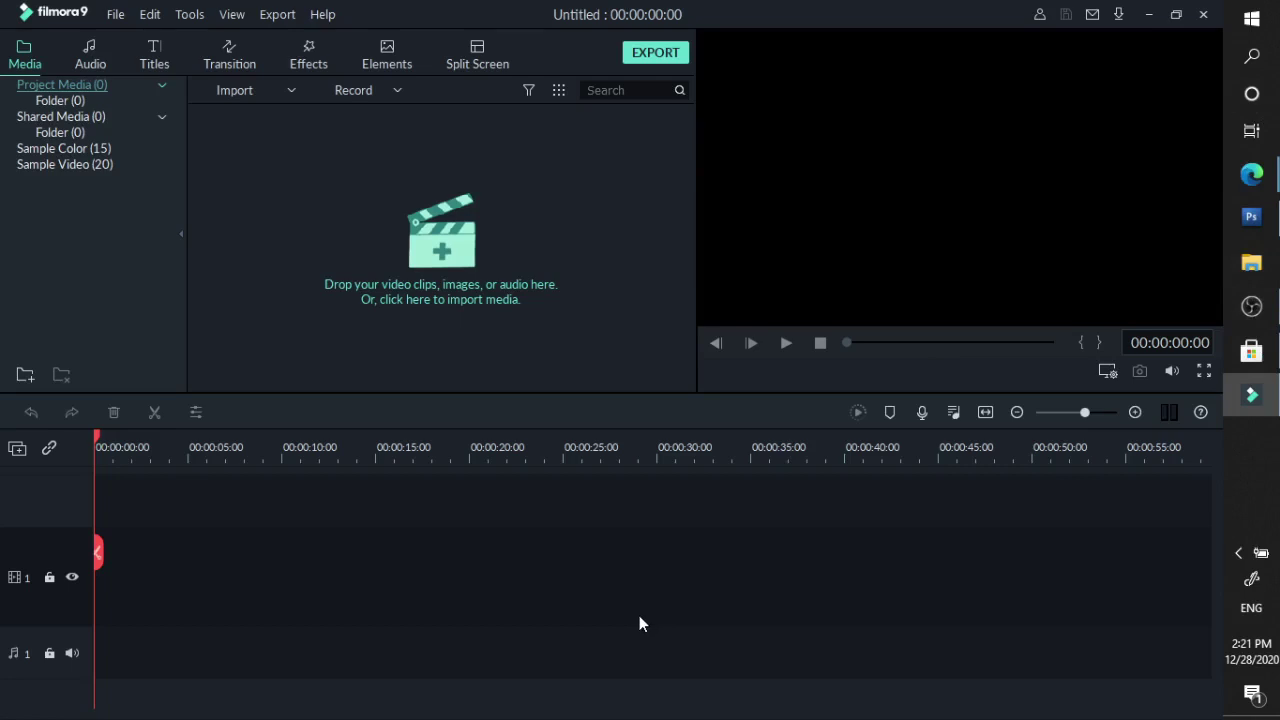
Switch to File Explorer and import the new introo video from the anony folder into the Filmora project media
{"action": "left_click", "coordinate": [1250, 264]}
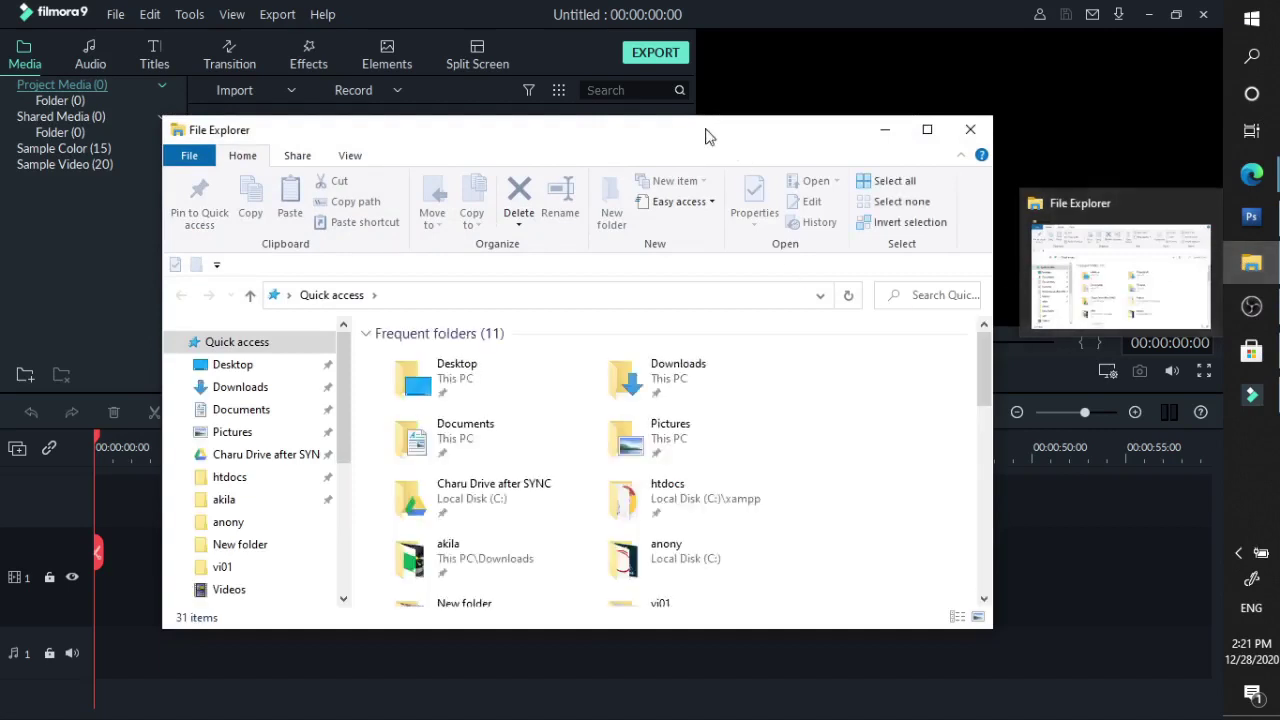
{"action": "left_click_drag", "start_coordinate": [706, 131], "coordinate": [849, 136]}
{"action": "scroll", "coordinate": [428, 468], "scroll_direction": "down", "scroll_amount": 2}
{"action": "left_click", "coordinate": [436, 419]}
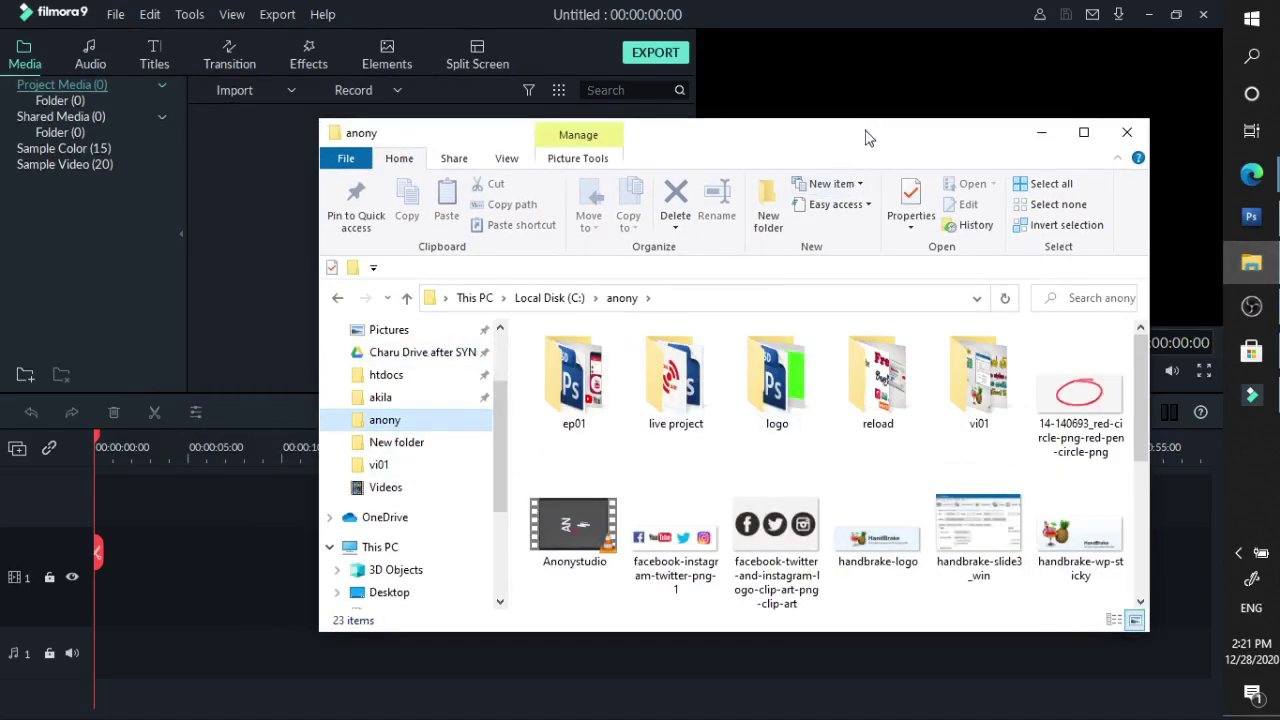
{"action": "left_click_drag", "start_coordinate": [866, 134], "coordinate": [858, 116]}
{"action": "scroll", "coordinate": [1075, 420], "scroll_direction": "down", "scroll_amount": 3}
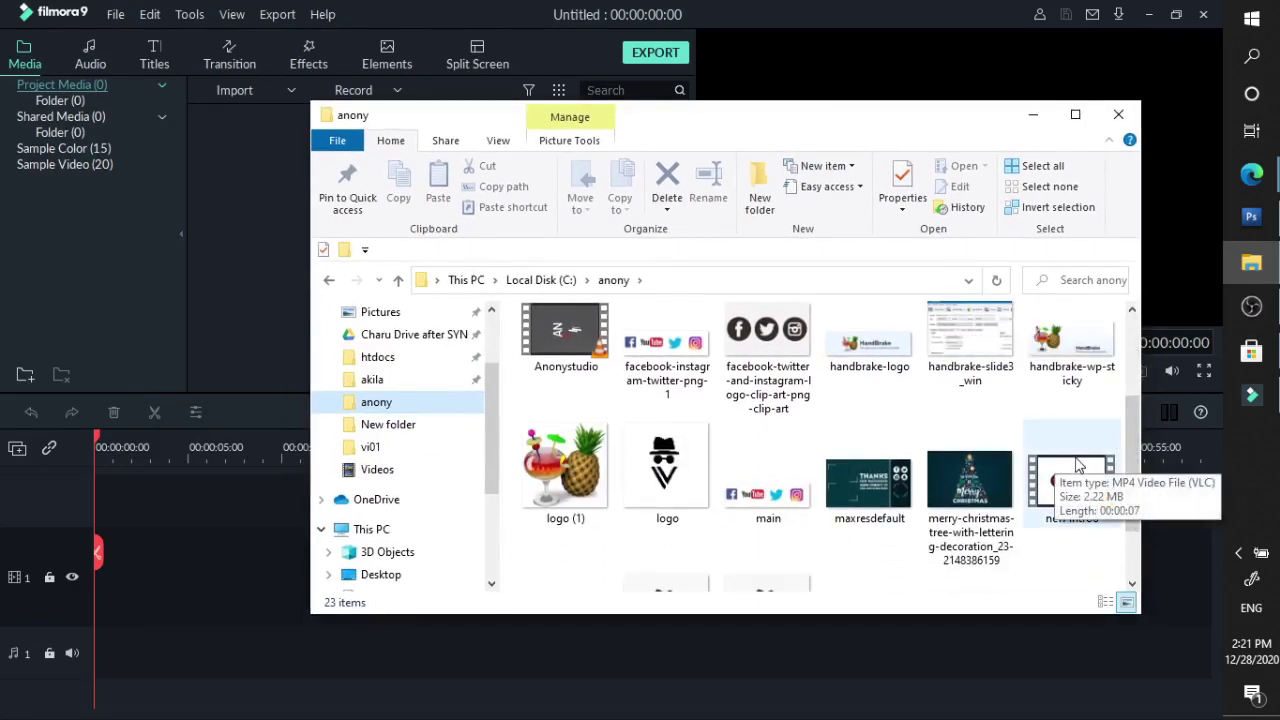
{"action": "left_click_drag", "start_coordinate": [1078, 465], "coordinate": [257, 305]}
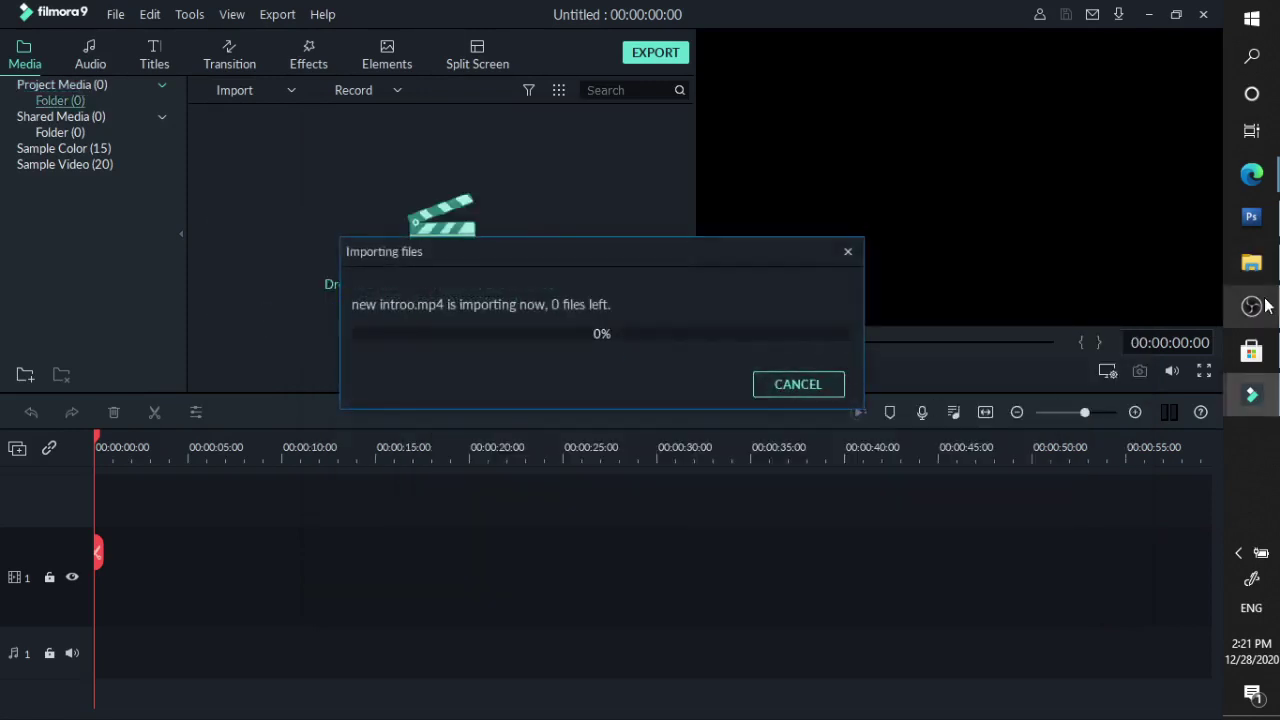
{"action": "mouse_move", "coordinate": [1265, 305]}
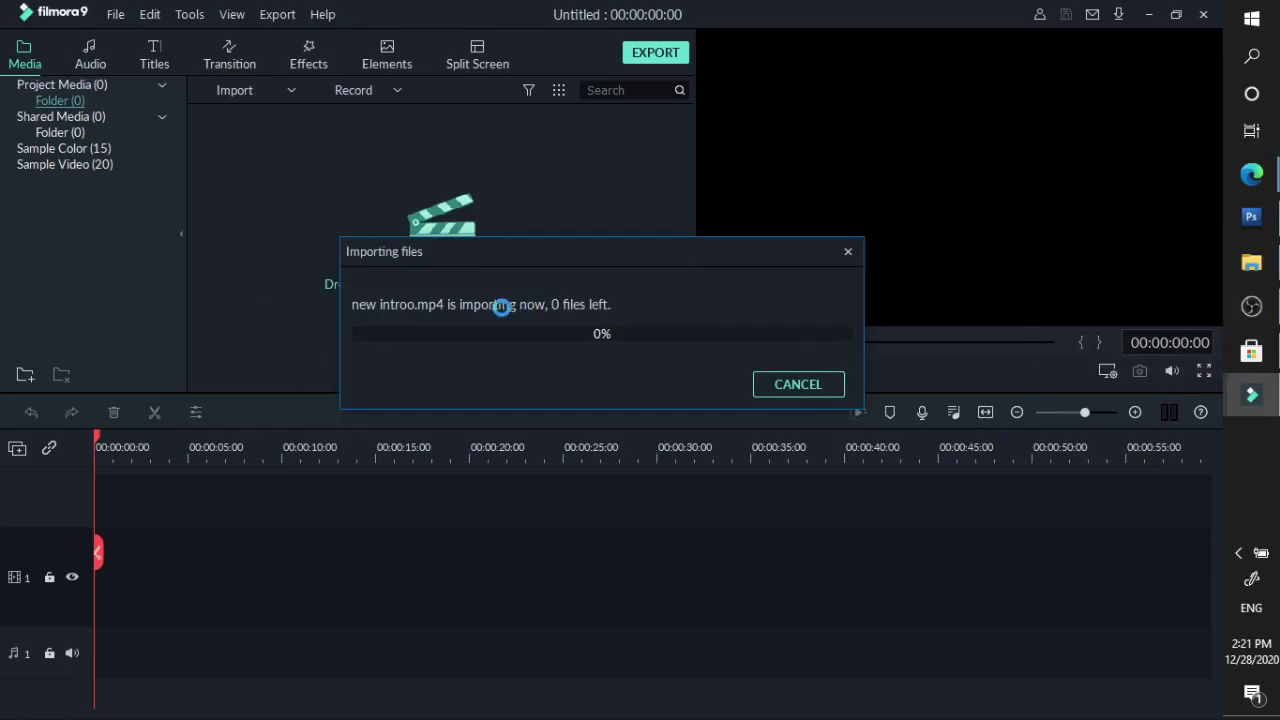
Import the Subscribe - 29881 video from the anony folder into the project media
{"action": "left_click", "coordinate": [1260, 258]}
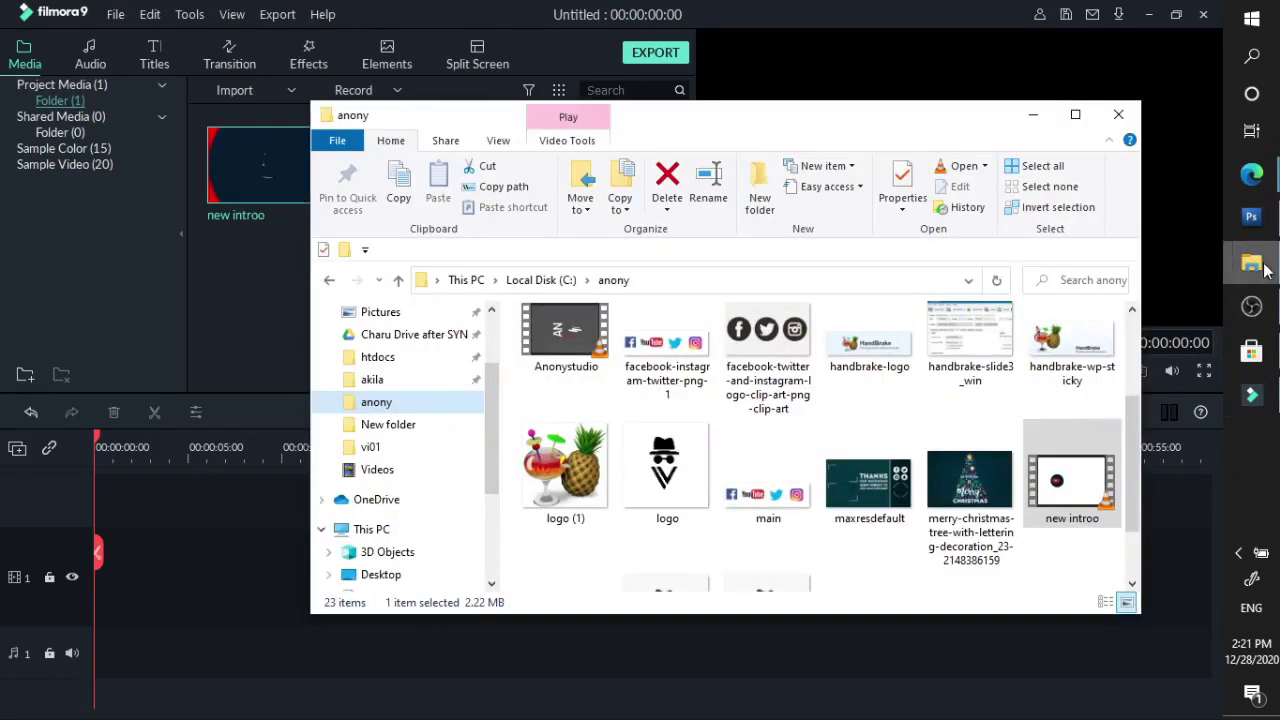
{"action": "scroll", "coordinate": [1127, 477], "scroll_direction": "down", "scroll_amount": 2}
{"action": "scroll", "coordinate": [1127, 484], "scroll_direction": "down", "scroll_amount": 1}
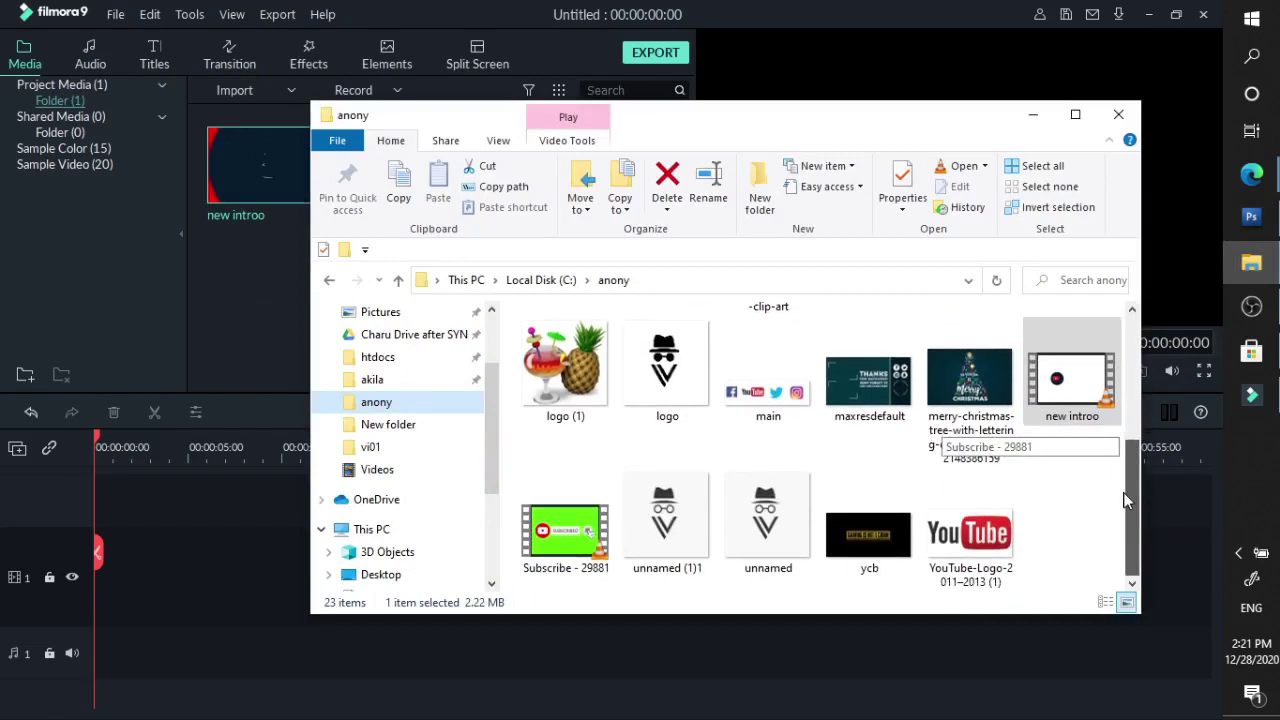
{"action": "left_click_drag", "start_coordinate": [565, 535], "coordinate": [278, 331]}
Import the end scren copy image from the logo folder inside anony into the project media
{"action": "left_click", "coordinate": [1251, 262]}
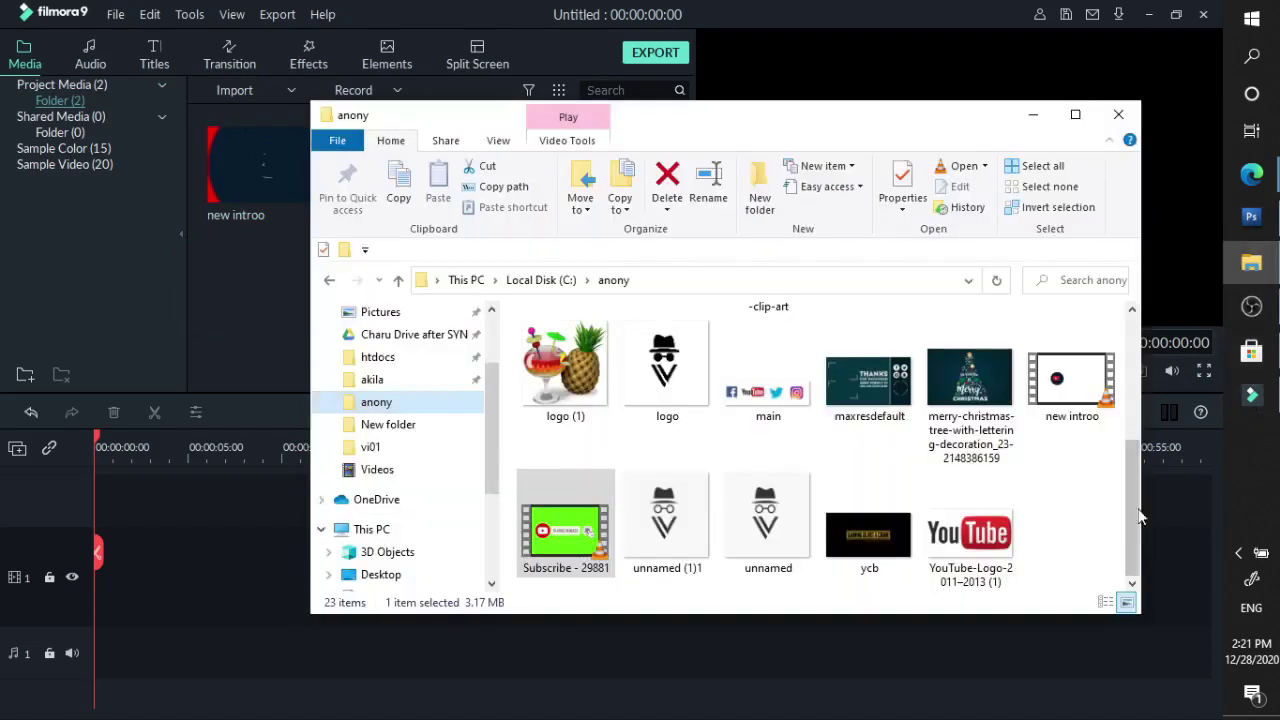
{"action": "left_click_drag", "start_coordinate": [1133, 557], "coordinate": [1116, 437]}
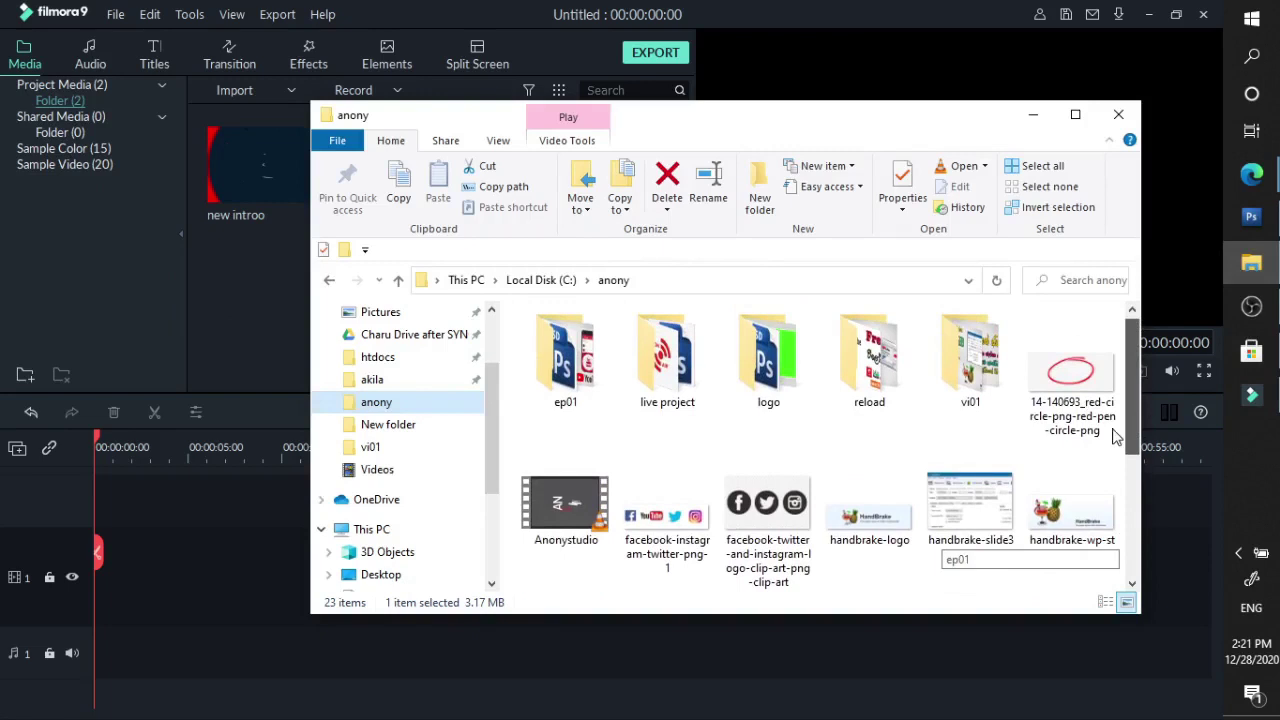
{"action": "left_click_drag", "start_coordinate": [1116, 437], "coordinate": [1112, 570]}
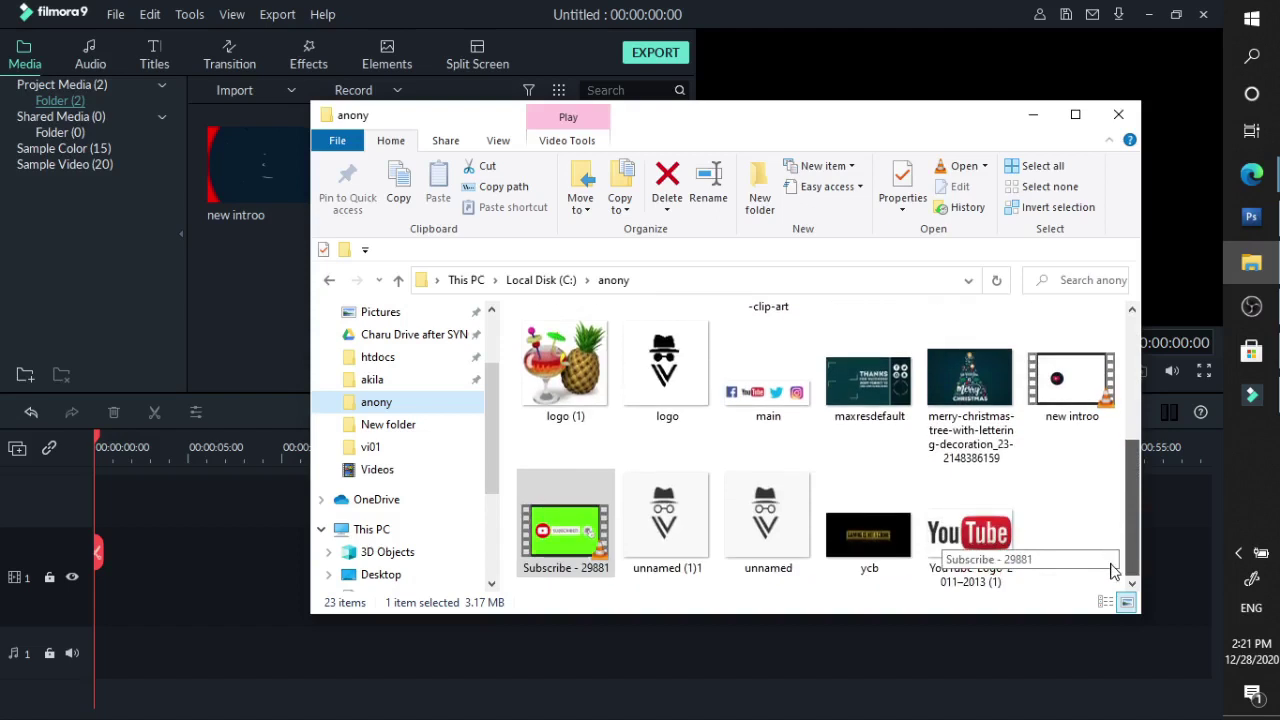
{"action": "scroll", "coordinate": [1112, 570], "scroll_direction": "up", "scroll_amount": 5}
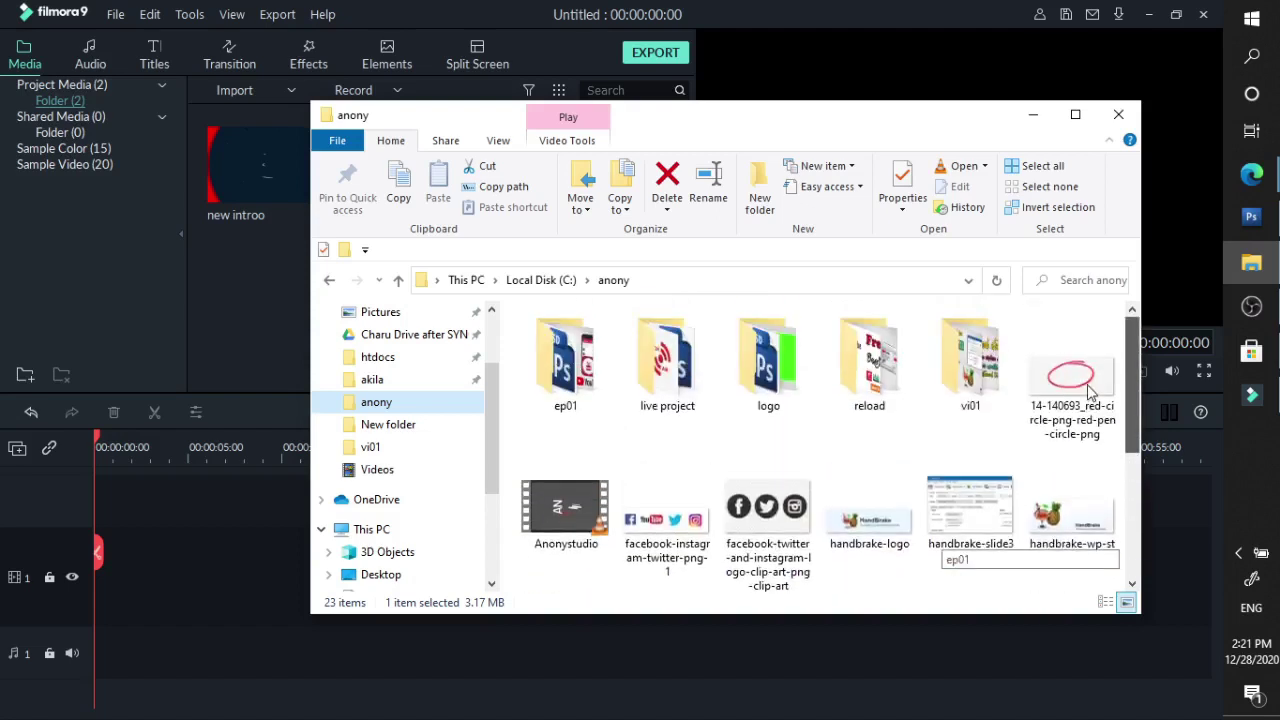
{"action": "left_click", "coordinate": [880, 380]}
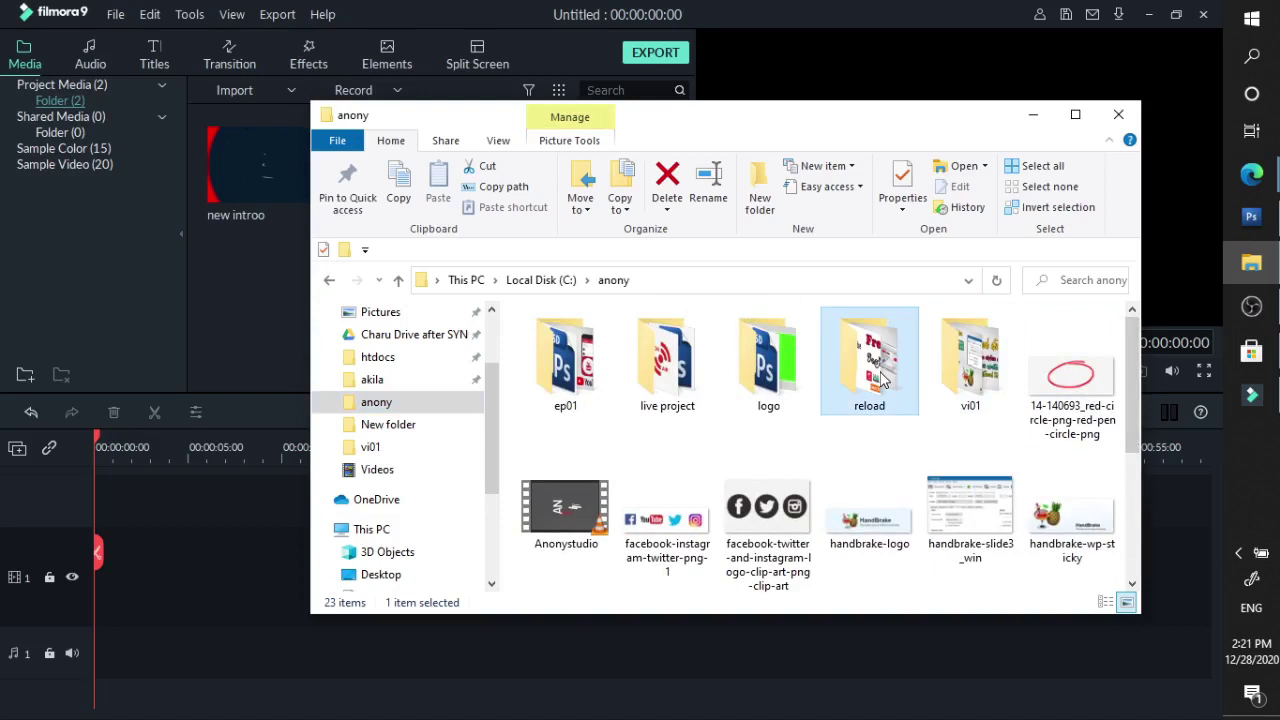
{"action": "left_click", "coordinate": [670, 365]}
{"action": "double_click", "coordinate": [795, 360]}
{"action": "left_click_drag", "start_coordinate": [557, 371], "coordinate": [263, 305]}
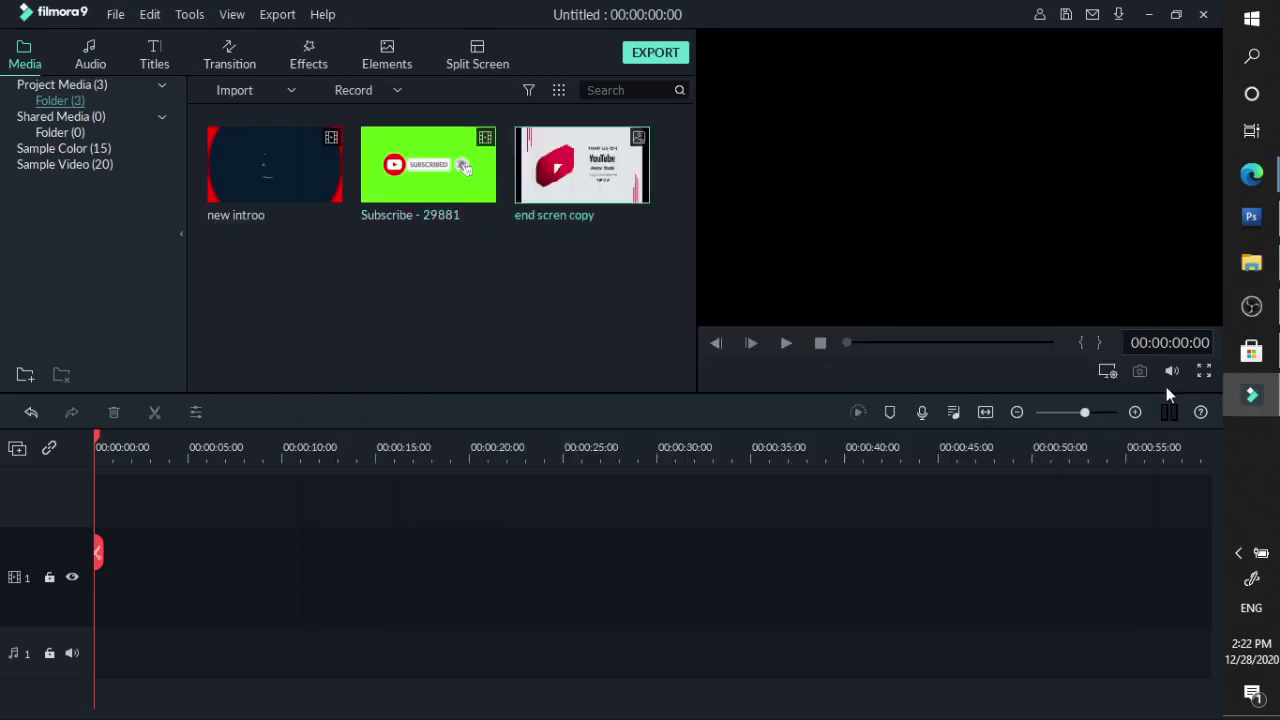
{"action": "left_click", "coordinate": [1258, 268]}
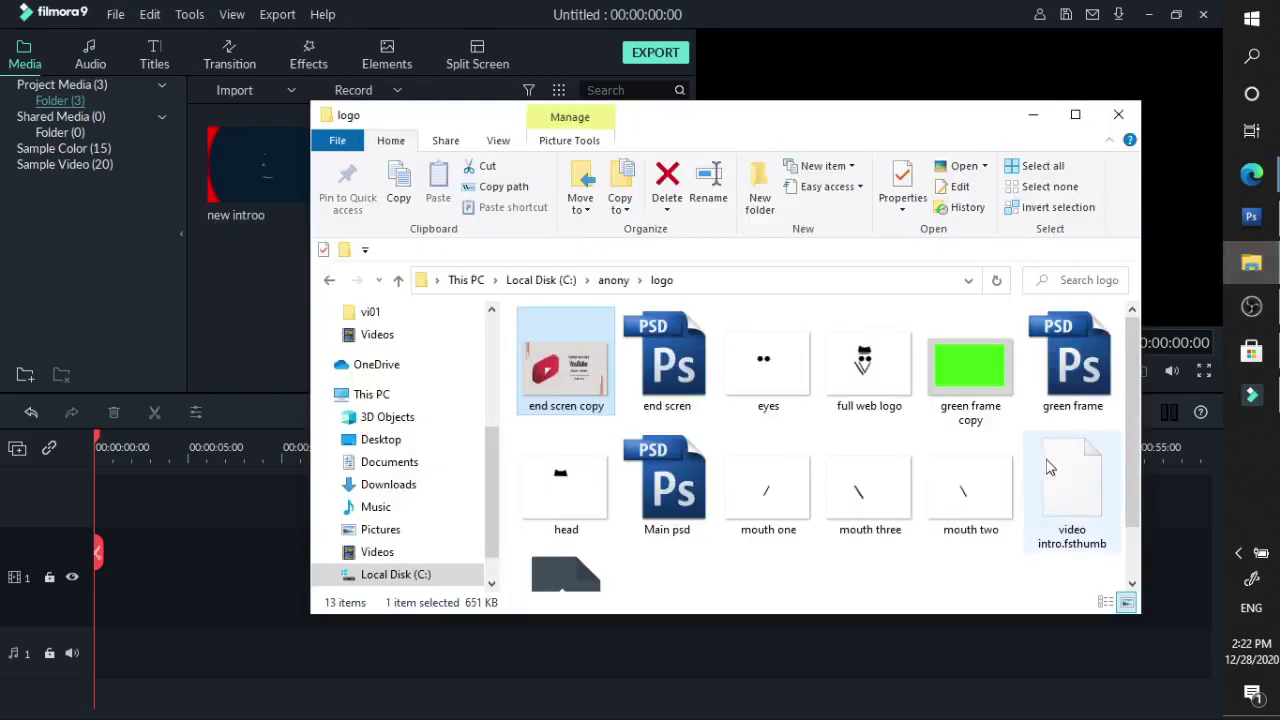
{"action": "left_click", "coordinate": [331, 282]}
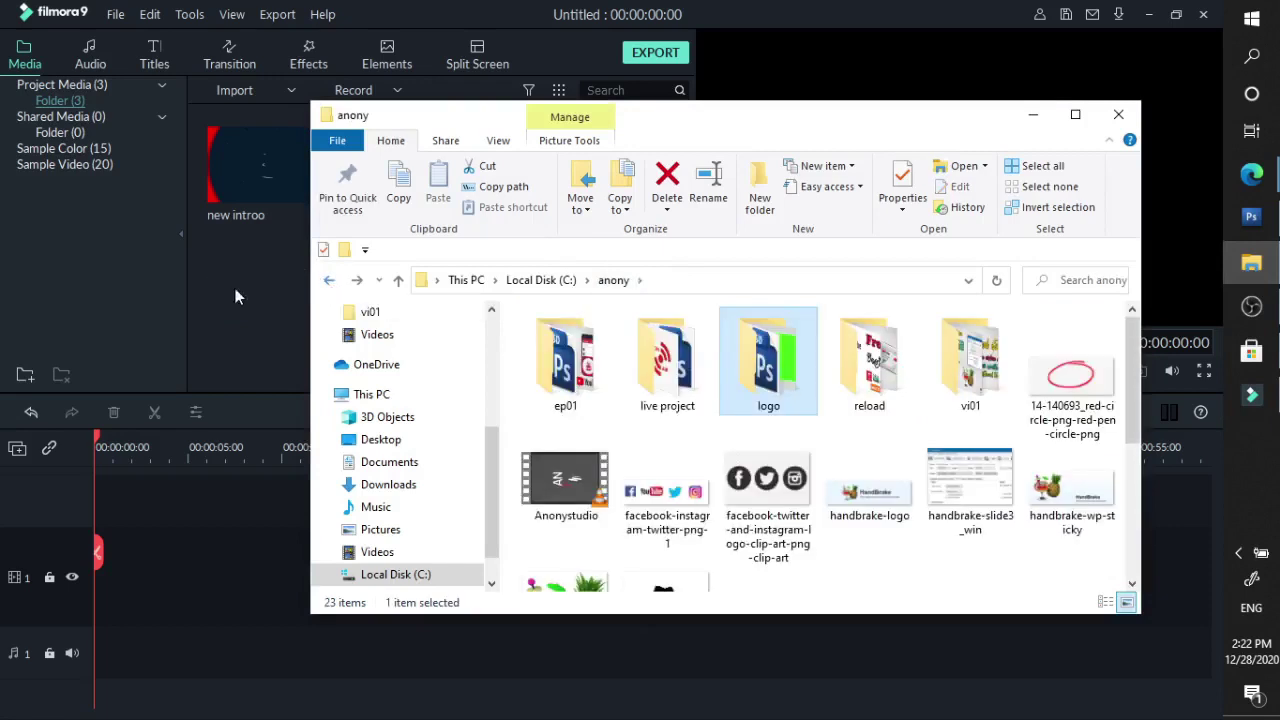
{"action": "left_click", "coordinate": [235, 288]}
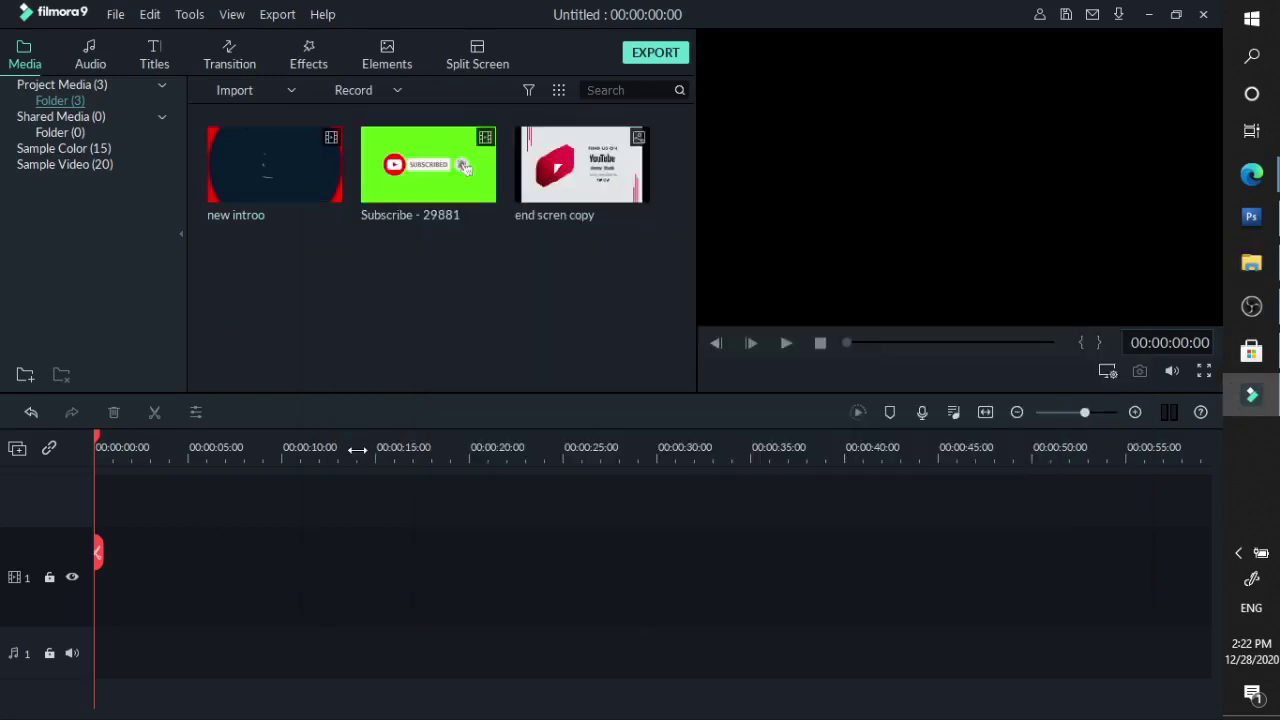
Move the playhead to about 58 seconds on the empty timeline and add a marker there
{"action": "left_click_drag", "start_coordinate": [1085, 412], "coordinate": [1082, 412]}
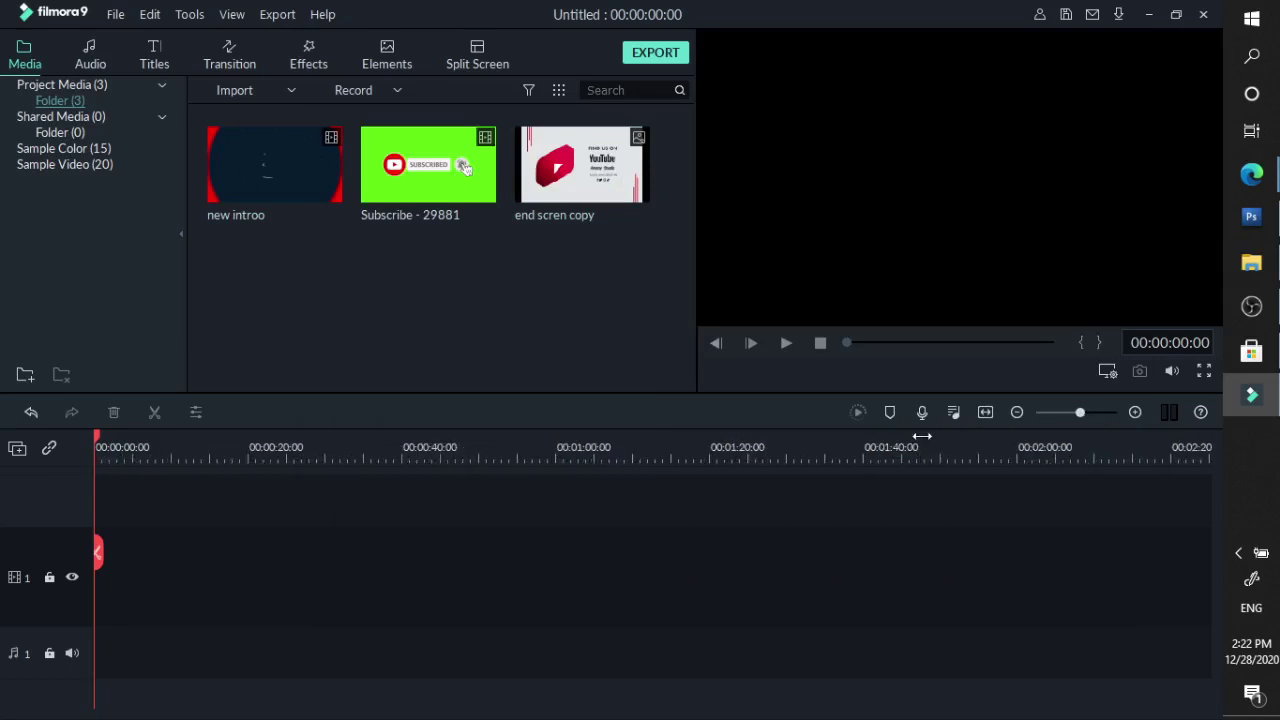
{"action": "left_click_drag", "start_coordinate": [98, 440], "coordinate": [556, 442]}
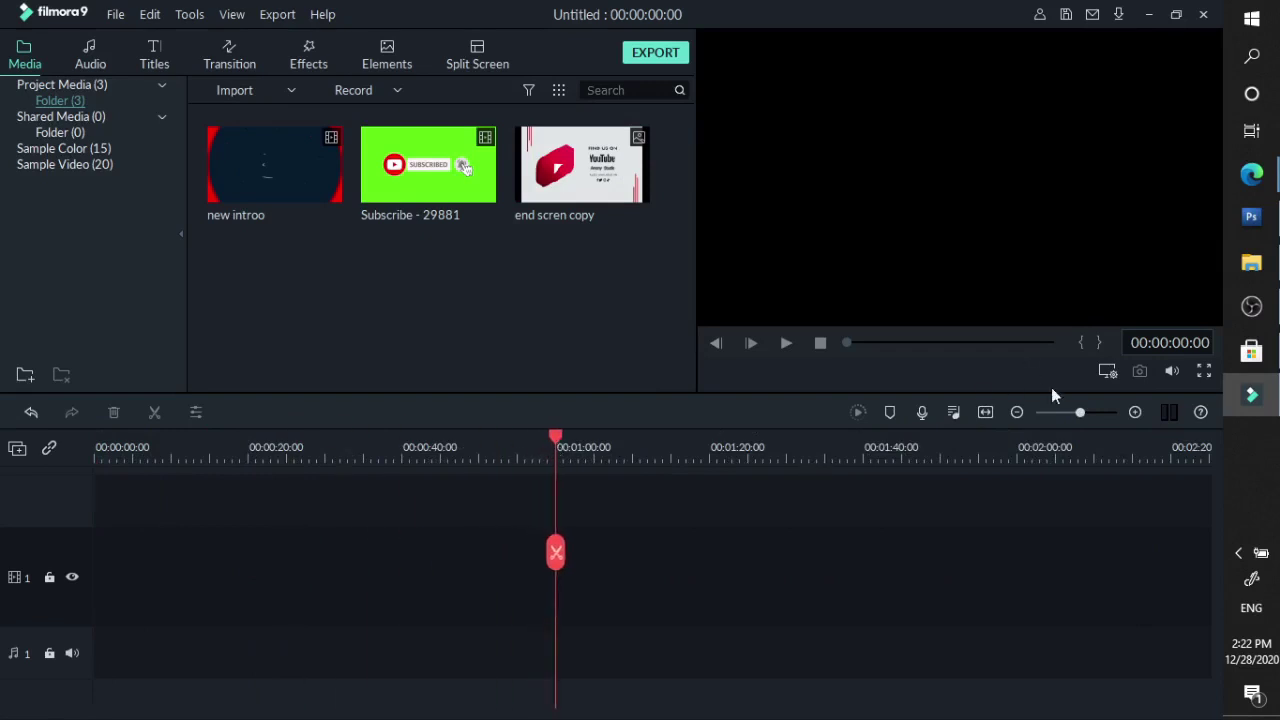
{"action": "left_click", "coordinate": [1087, 412]}
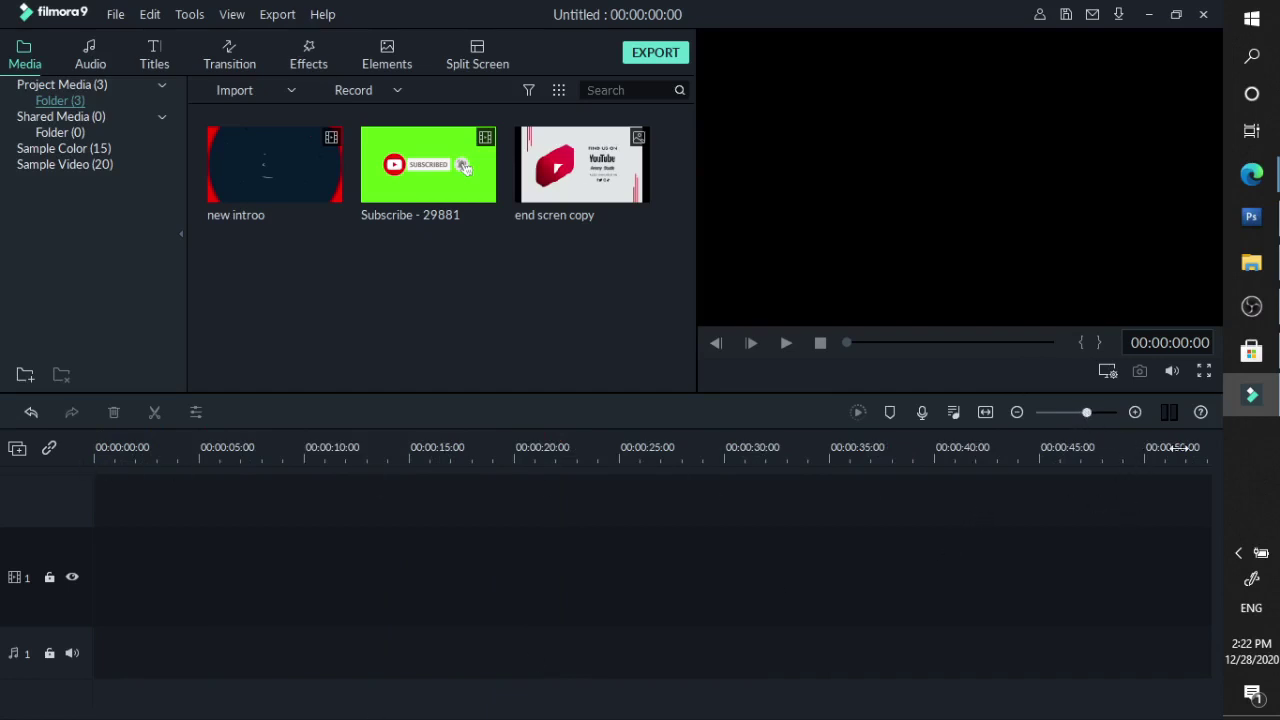
{"action": "left_click_drag", "start_coordinate": [1150, 448], "coordinate": [905, 459]}
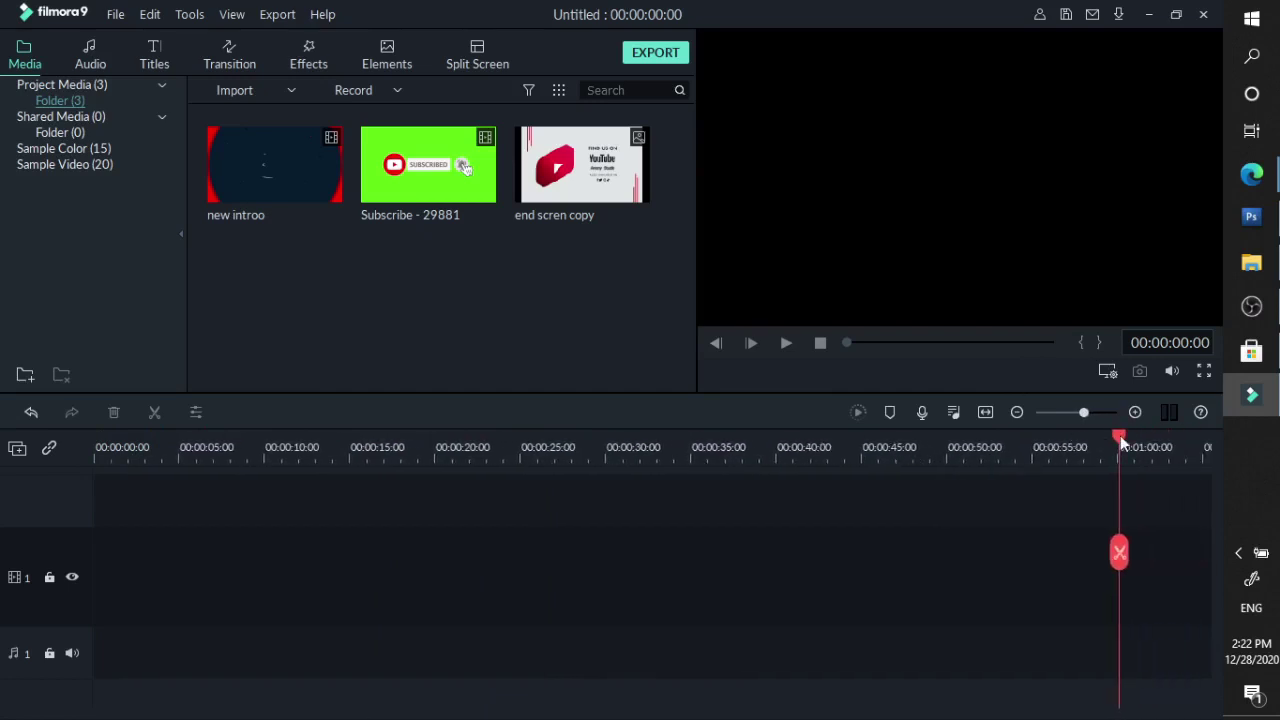
{"action": "left_click_drag", "start_coordinate": [1119, 437], "coordinate": [1085, 440]}
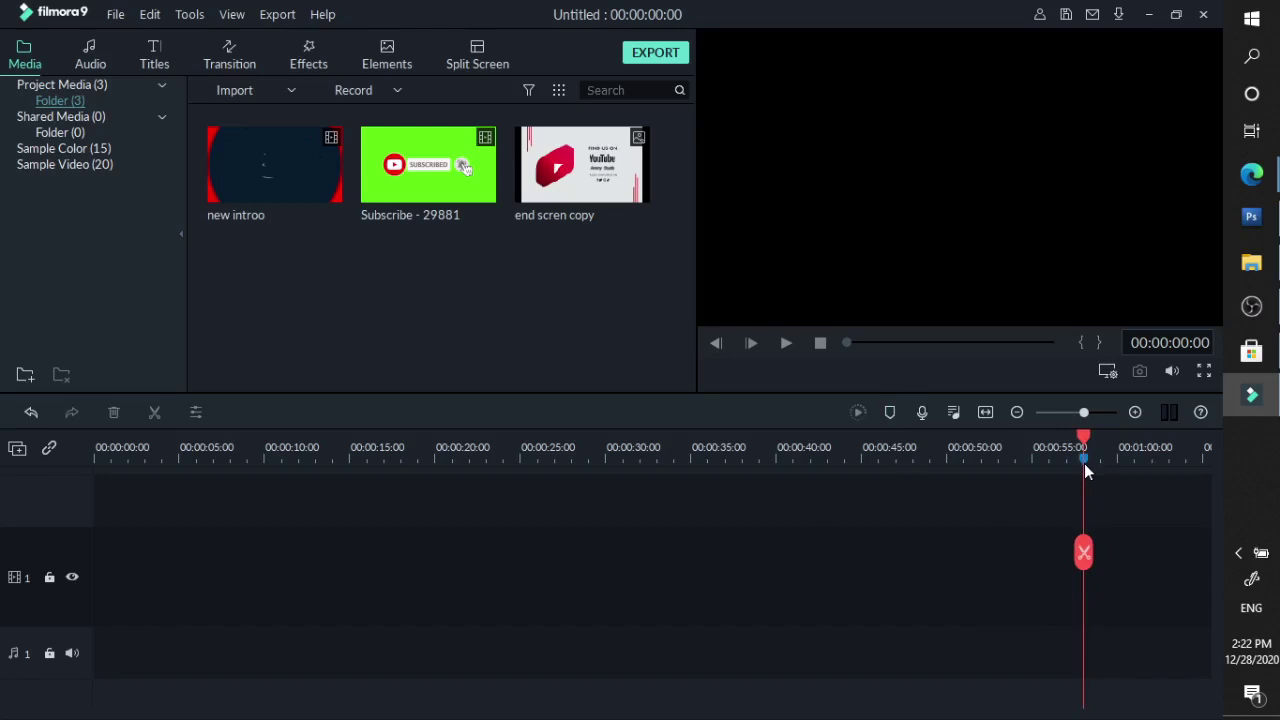
Place the new introo clip at the start of video track 1, matching the project settings to the media at 1920 x 1080 25fps
{"action": "left_click_drag", "start_coordinate": [211, 166], "coordinate": [137, 563]}
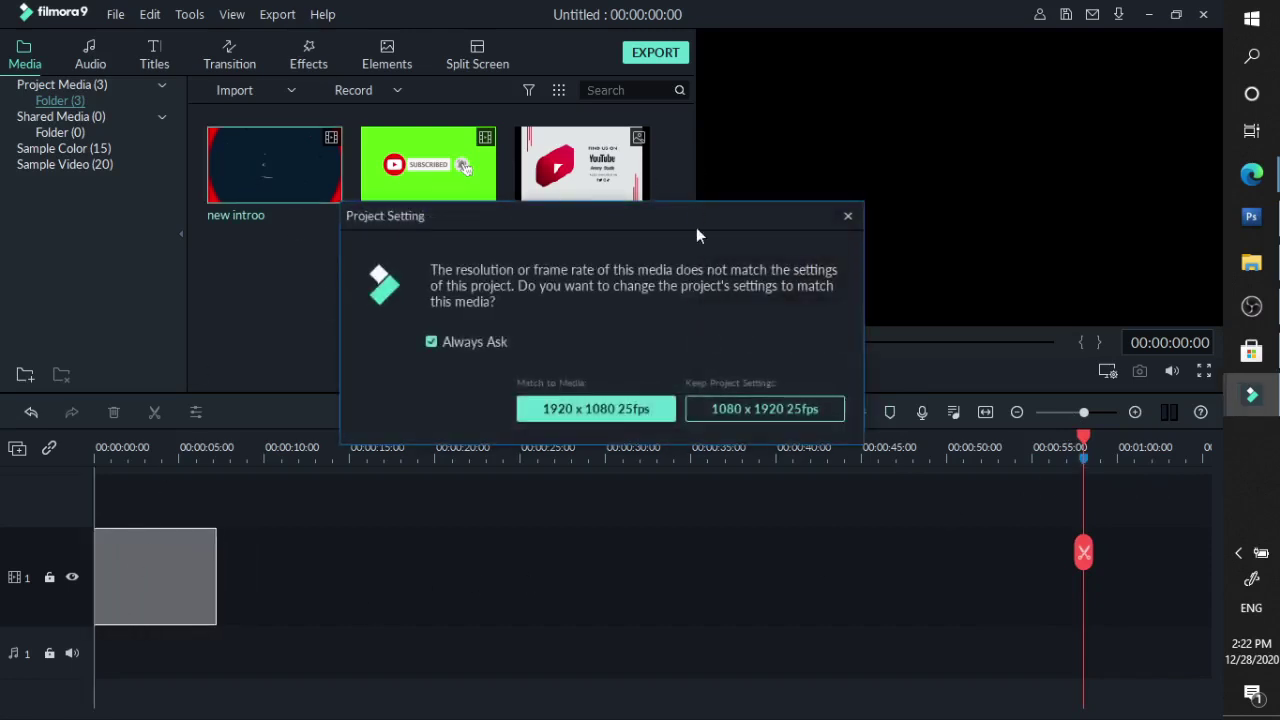
{"action": "left_click", "coordinate": [573, 412]}
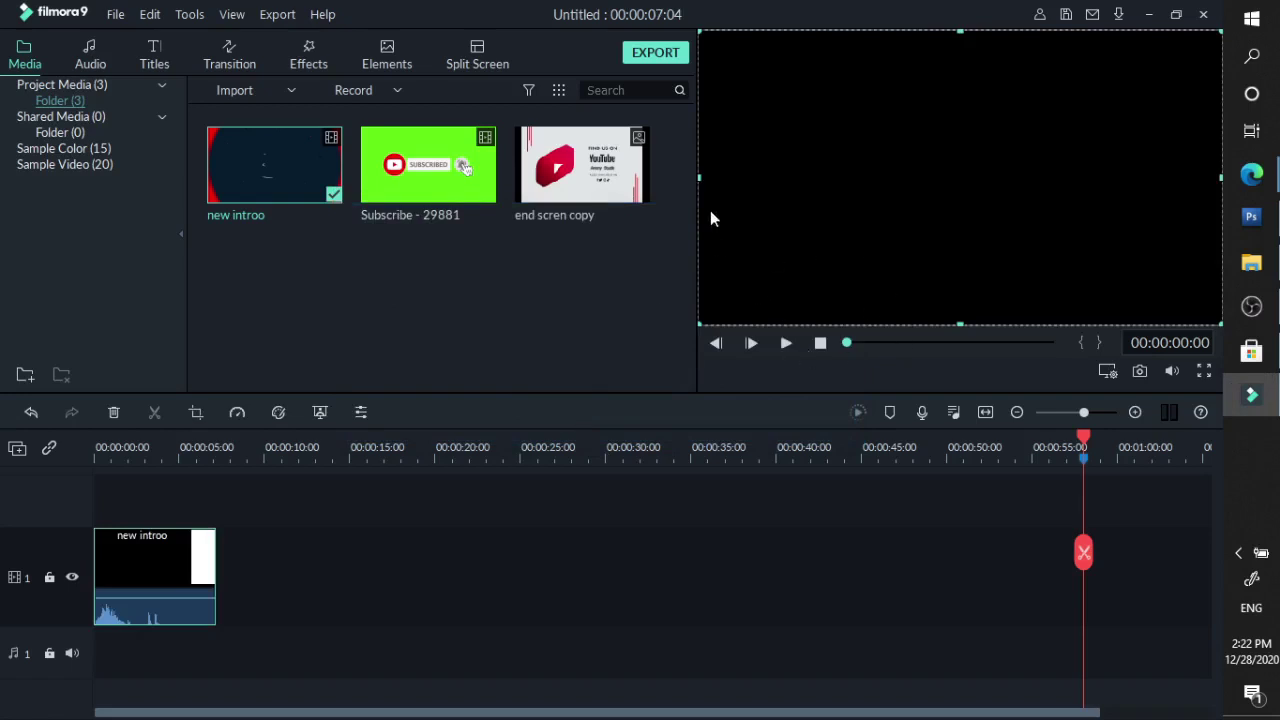
Narrow the new introo clip to a centred portrait shape at full frame height and preview its opening
{"action": "left_click_drag", "start_coordinate": [700, 179], "coordinate": [930, 180]}
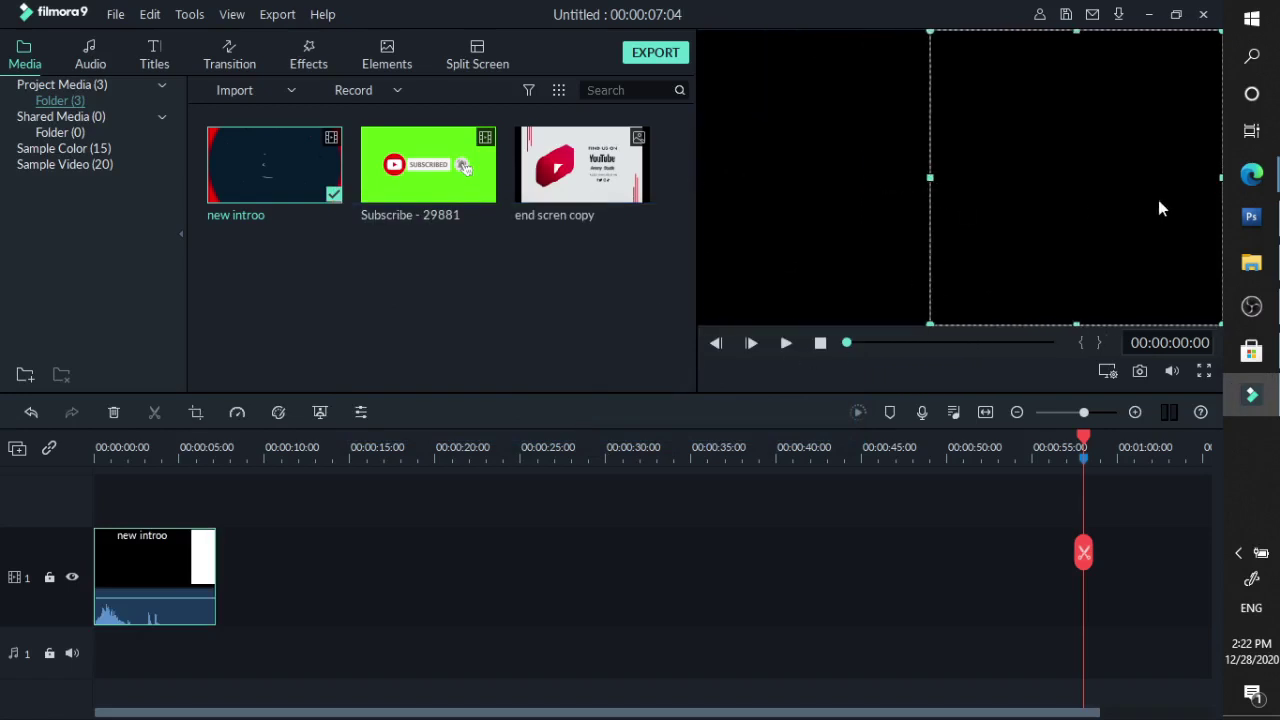
{"action": "left_click_drag", "start_coordinate": [1218, 179], "coordinate": [1107, 182]}
{"action": "left_click_drag", "start_coordinate": [1010, 215], "coordinate": [943, 206]}
{"action": "left_click", "coordinate": [786, 343]}
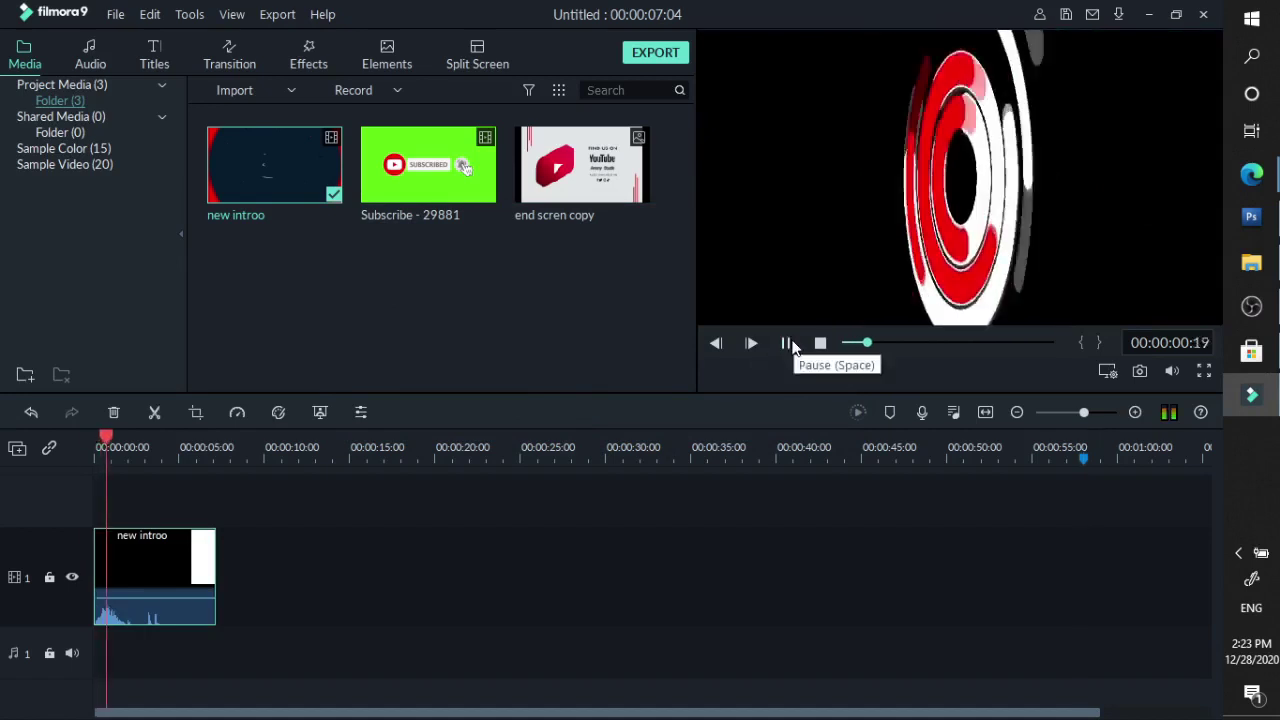
{"action": "left_click", "coordinate": [786, 343]}
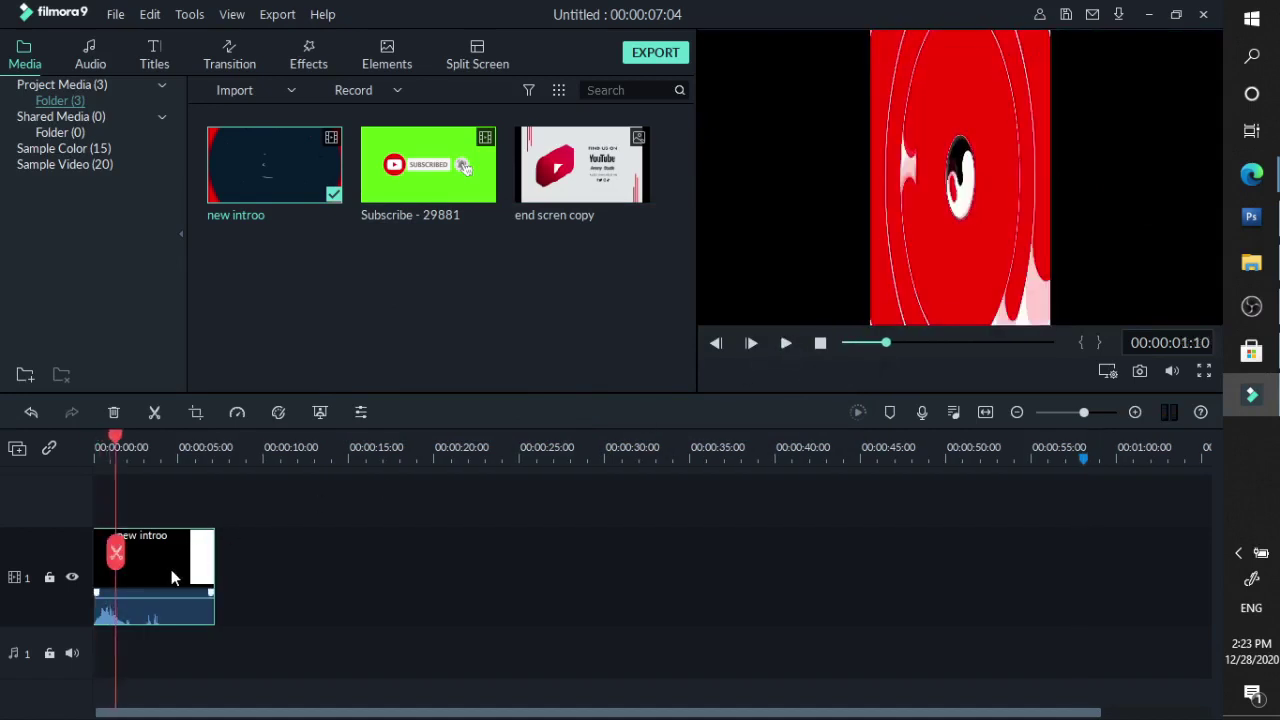
Change the project's aspect ratio to 9:16 (Portrait) and close the new introo clip's settings
{"action": "double_click", "coordinate": [171, 577]}
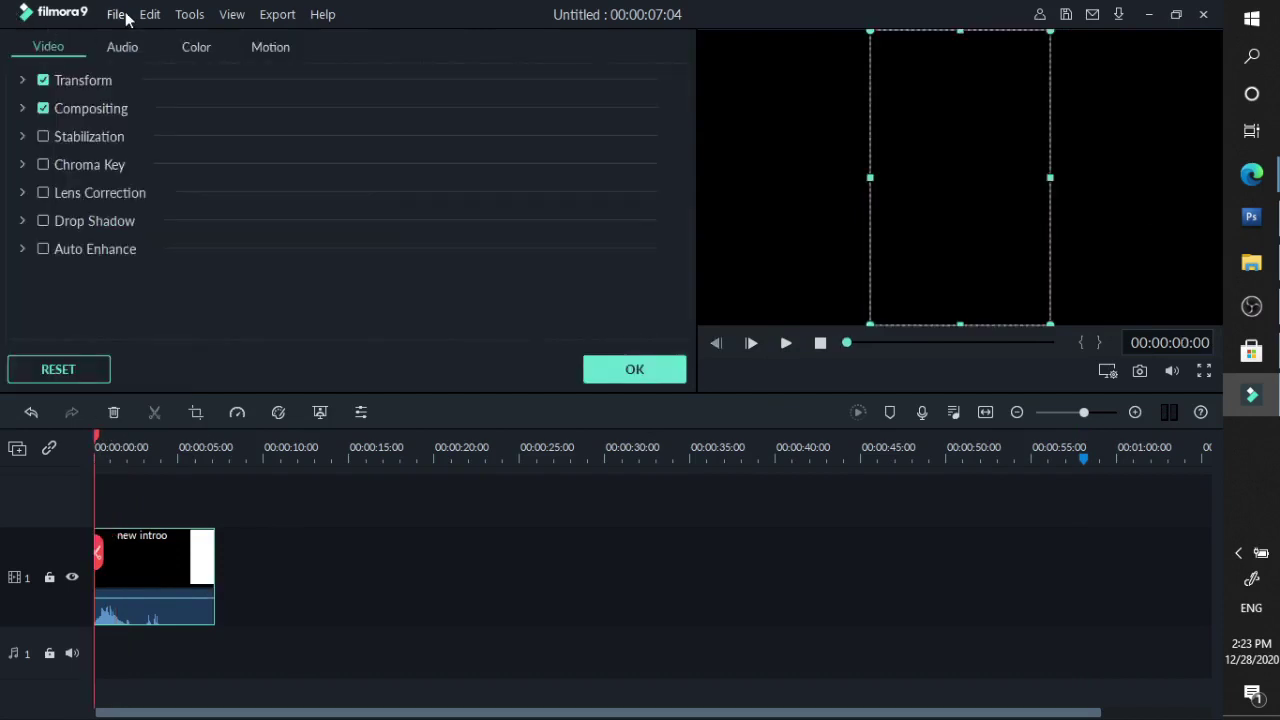
{"action": "left_click", "coordinate": [116, 14]}
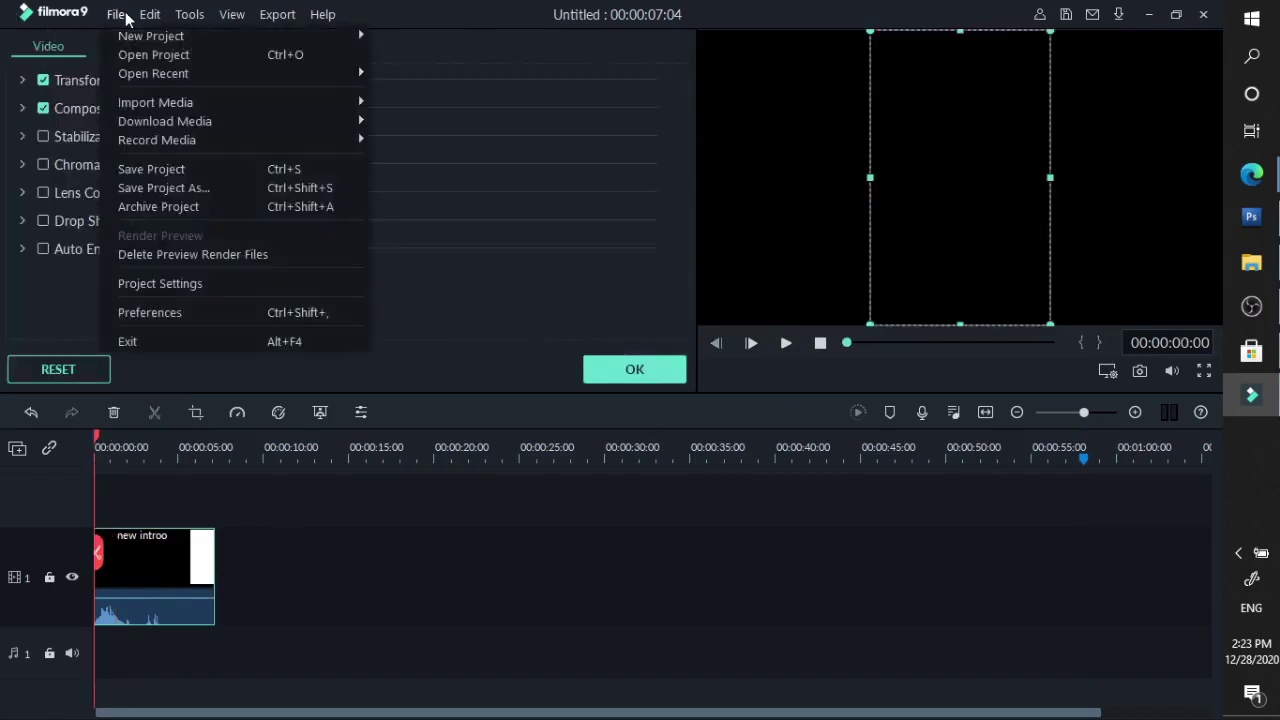
{"action": "left_click", "coordinate": [166, 285]}
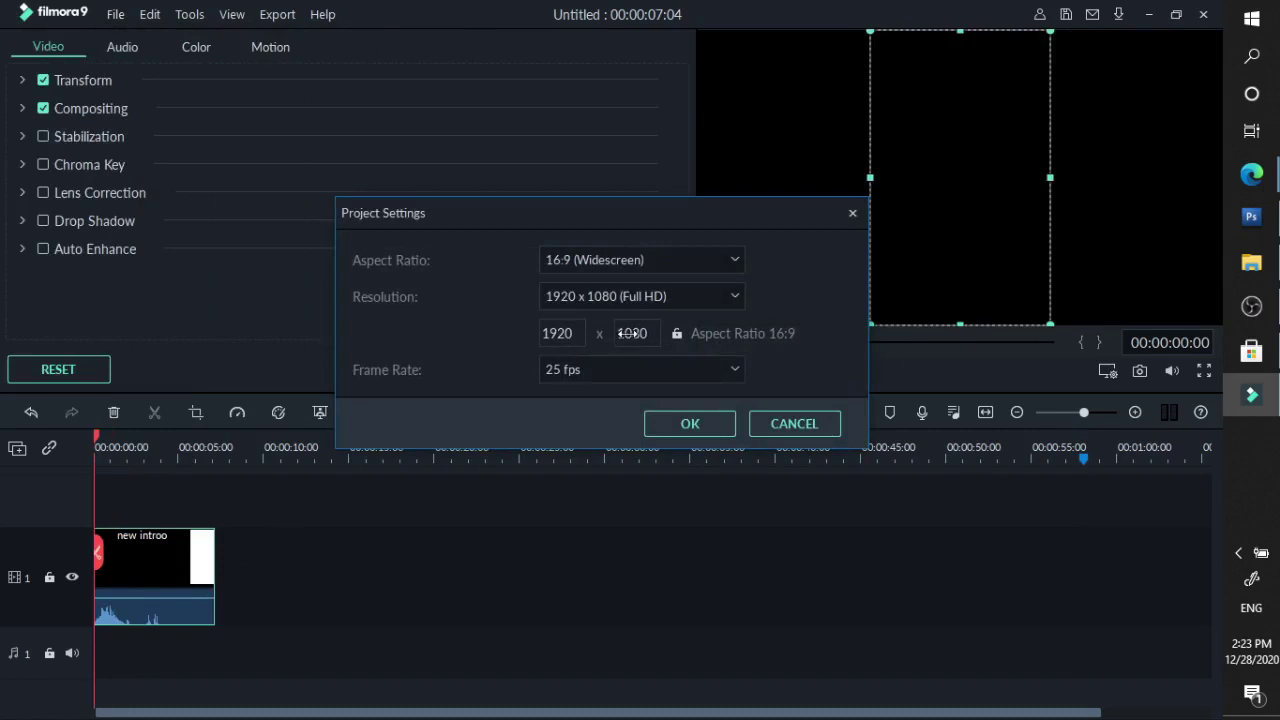
{"action": "left_click", "coordinate": [736, 262]}
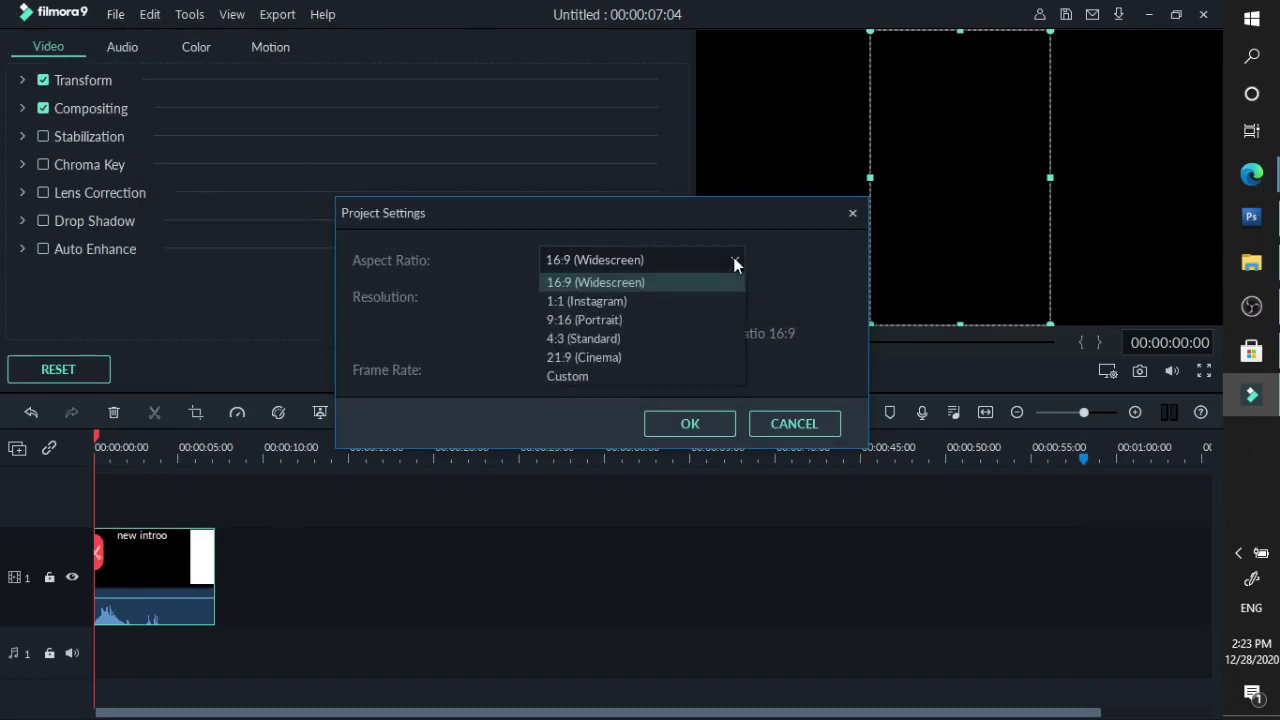
{"action": "left_click", "coordinate": [688, 319]}
{"action": "left_click", "coordinate": [709, 424]}
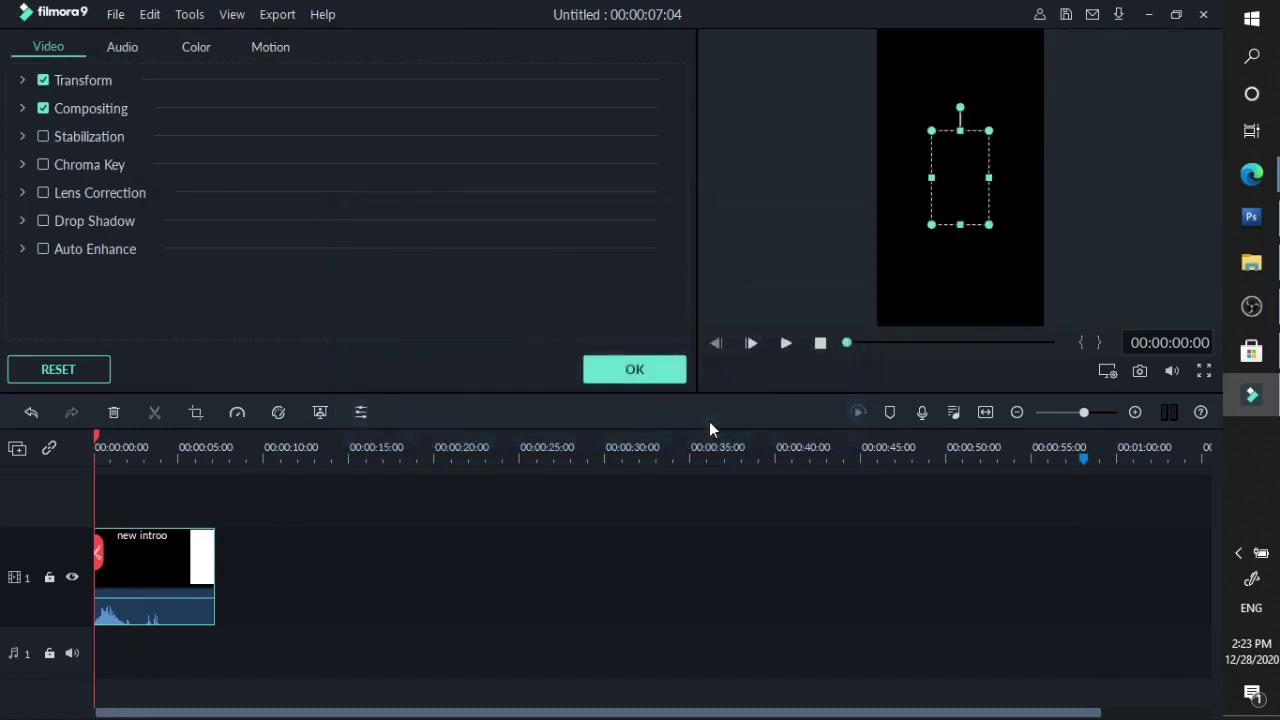
{"action": "left_click", "coordinate": [641, 374]}
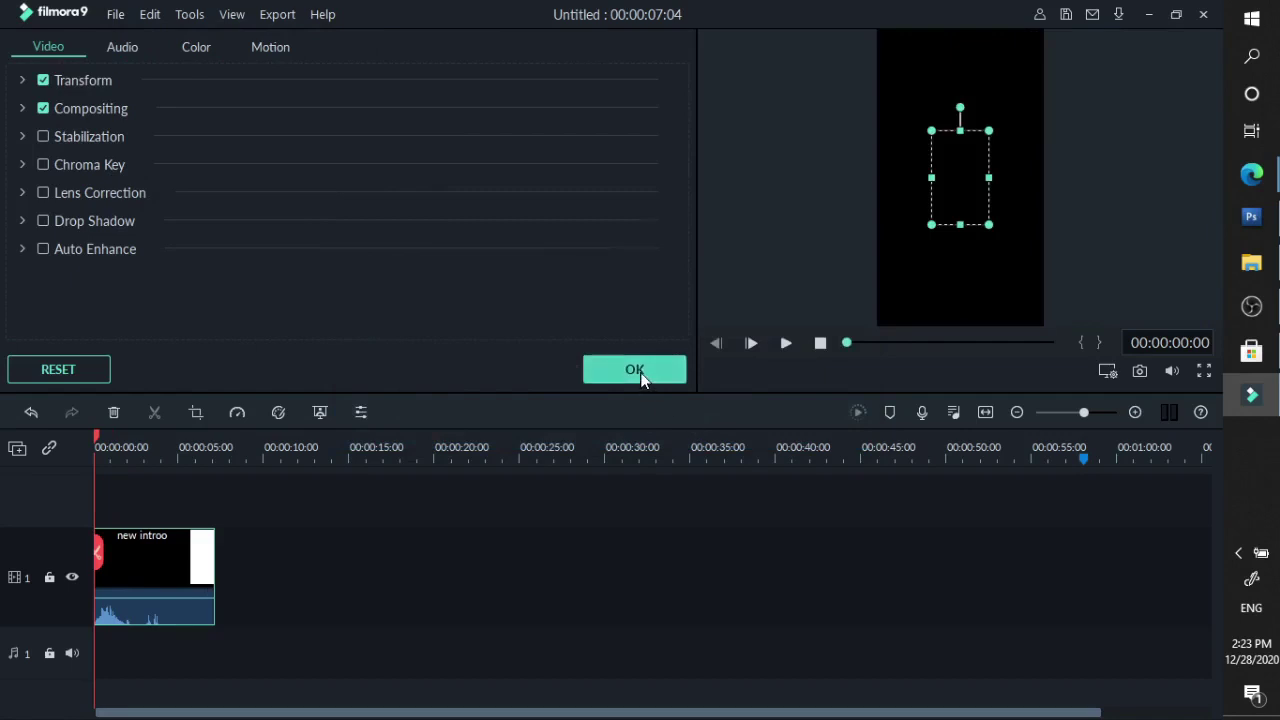
Enlarge the new introo clip from the frame's upper corner until it covers the whole portrait frame, and preview it
{"action": "left_click_drag", "start_coordinate": [987, 157], "coordinate": [897, 54]}
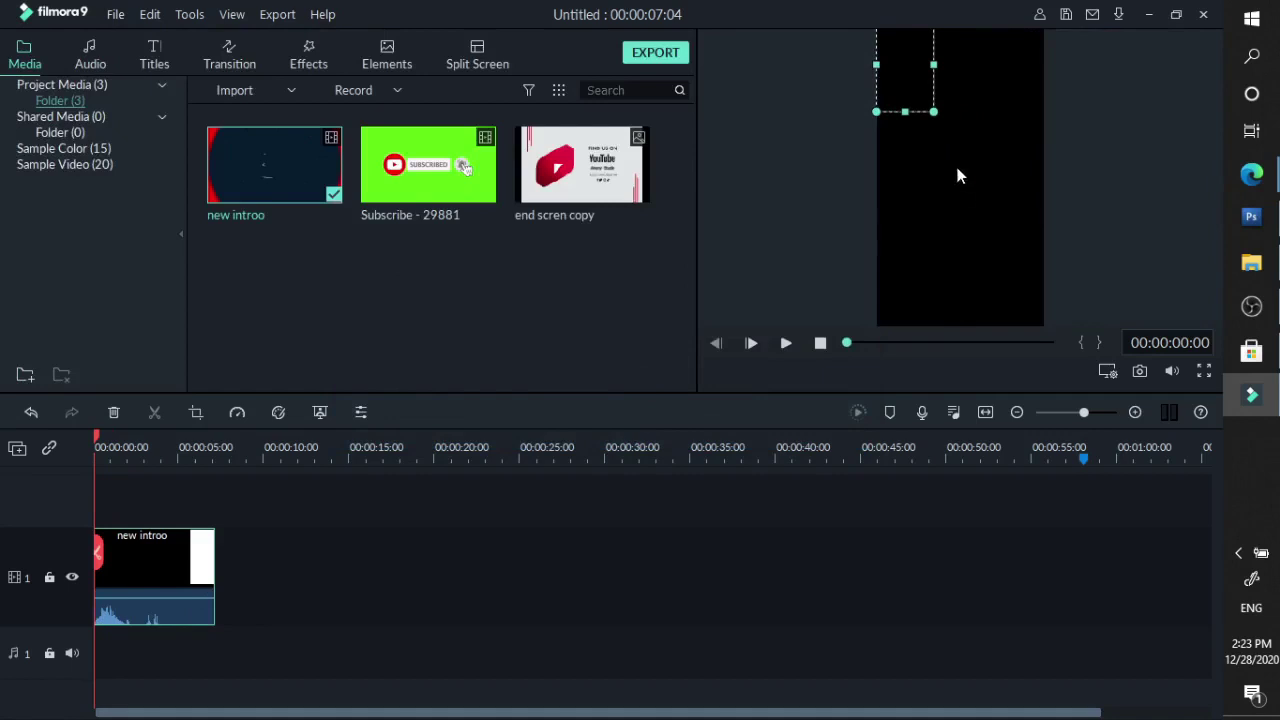
{"action": "left_click_drag", "start_coordinate": [933, 111], "coordinate": [963, 183]}
{"action": "left_click", "coordinate": [786, 343]}
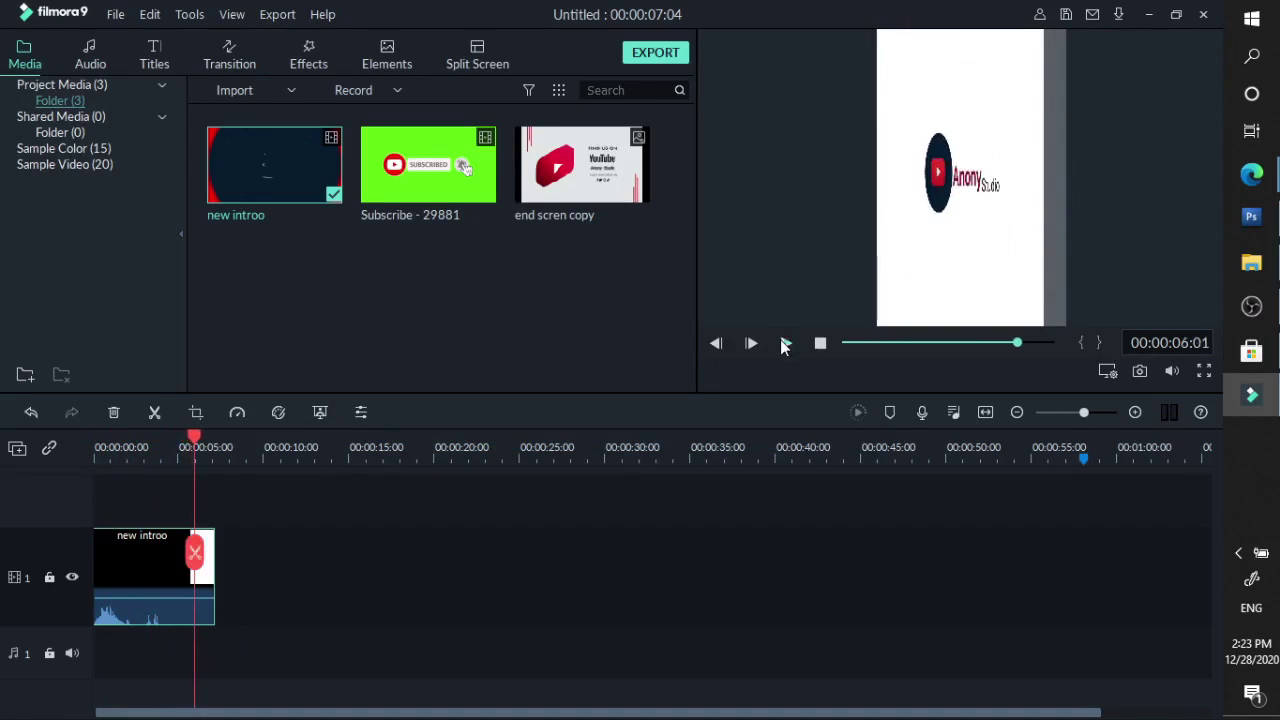
{"action": "left_click", "coordinate": [785, 344]}
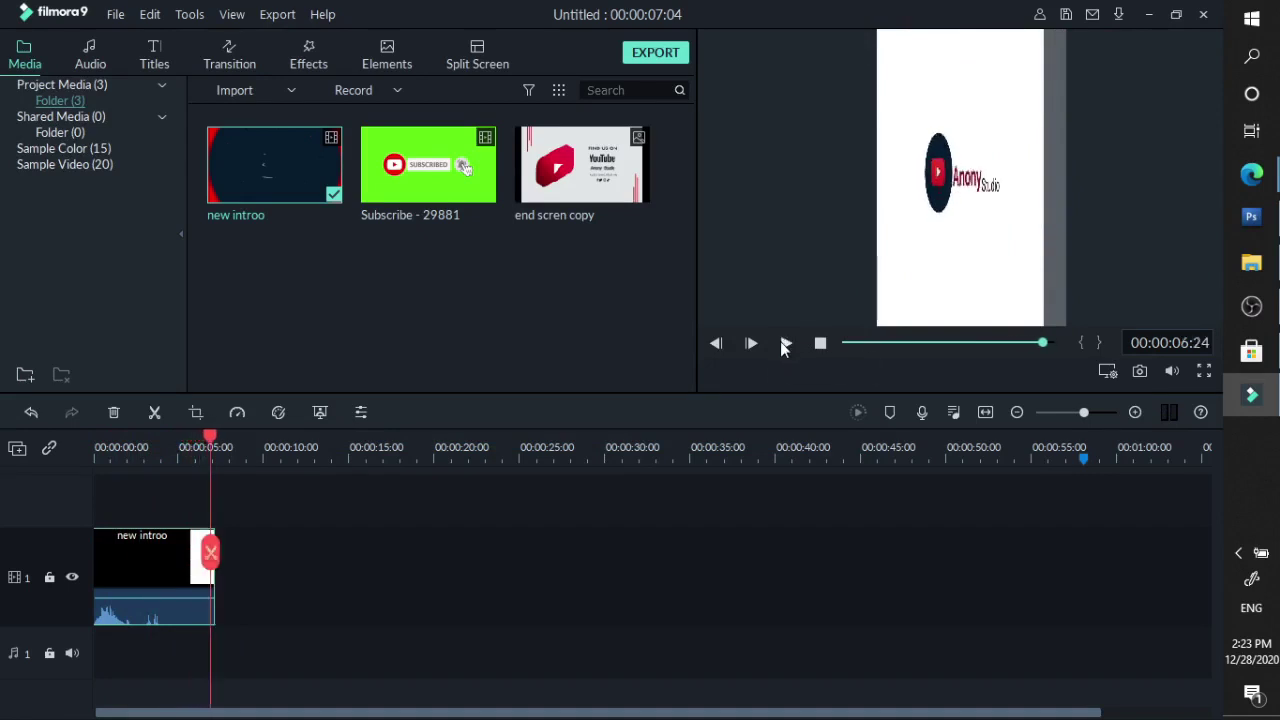
Reshape the new introo clip into a vertically centred landscape band extending past both sides of the portrait frame, with the logo in natural proportions
{"action": "left_click", "coordinate": [980, 205]}
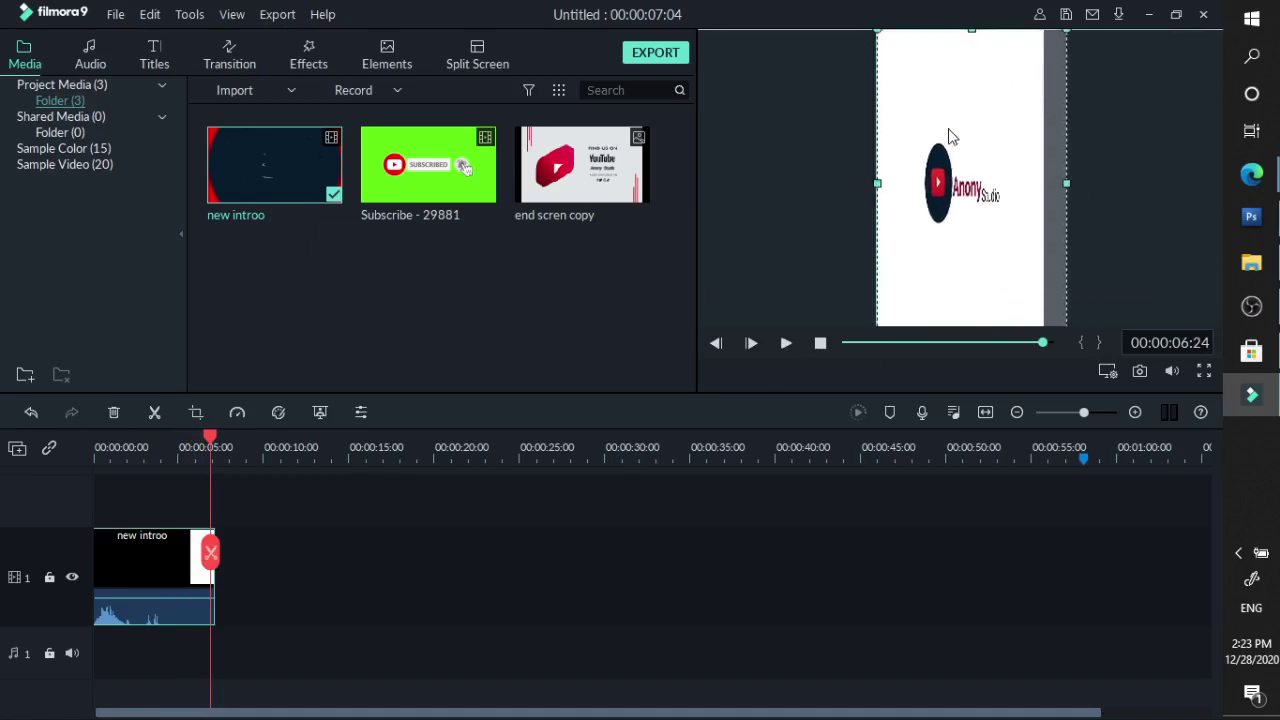
{"action": "left_click_drag", "start_coordinate": [877, 52], "coordinate": [955, 372]}
{"action": "left_click_drag", "start_coordinate": [988, 255], "coordinate": [957, 192]}
{"action": "left_click_drag", "start_coordinate": [1045, 177], "coordinate": [1112, 177]}
{"action": "left_click_drag", "start_coordinate": [994, 218], "coordinate": [979, 219]}
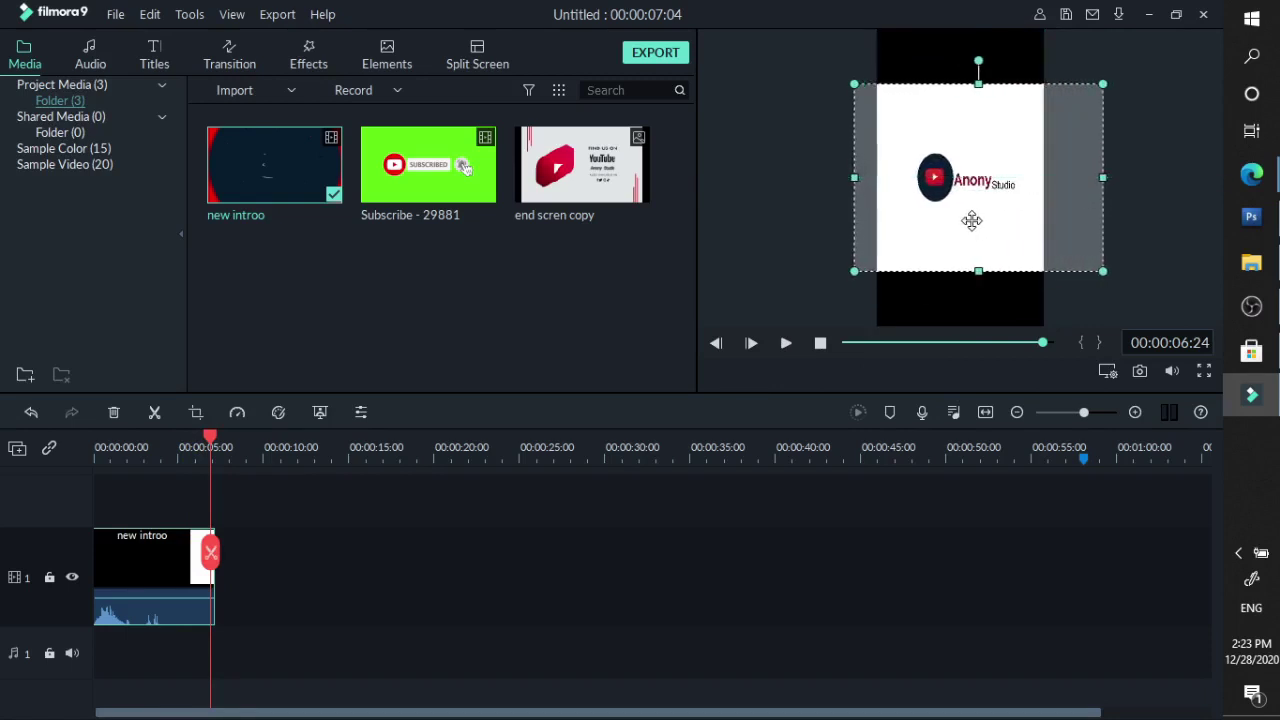
{"action": "left_click_drag", "start_coordinate": [1111, 177], "coordinate": [1156, 177]}
{"action": "left_click_drag", "start_coordinate": [966, 236], "coordinate": [954, 236]}
Play the new introo clip from the start and check its closing logo frame at about 6 seconds
{"action": "left_click_drag", "start_coordinate": [216, 460], "coordinate": [99, 443]}
{"action": "left_click", "coordinate": [786, 343]}
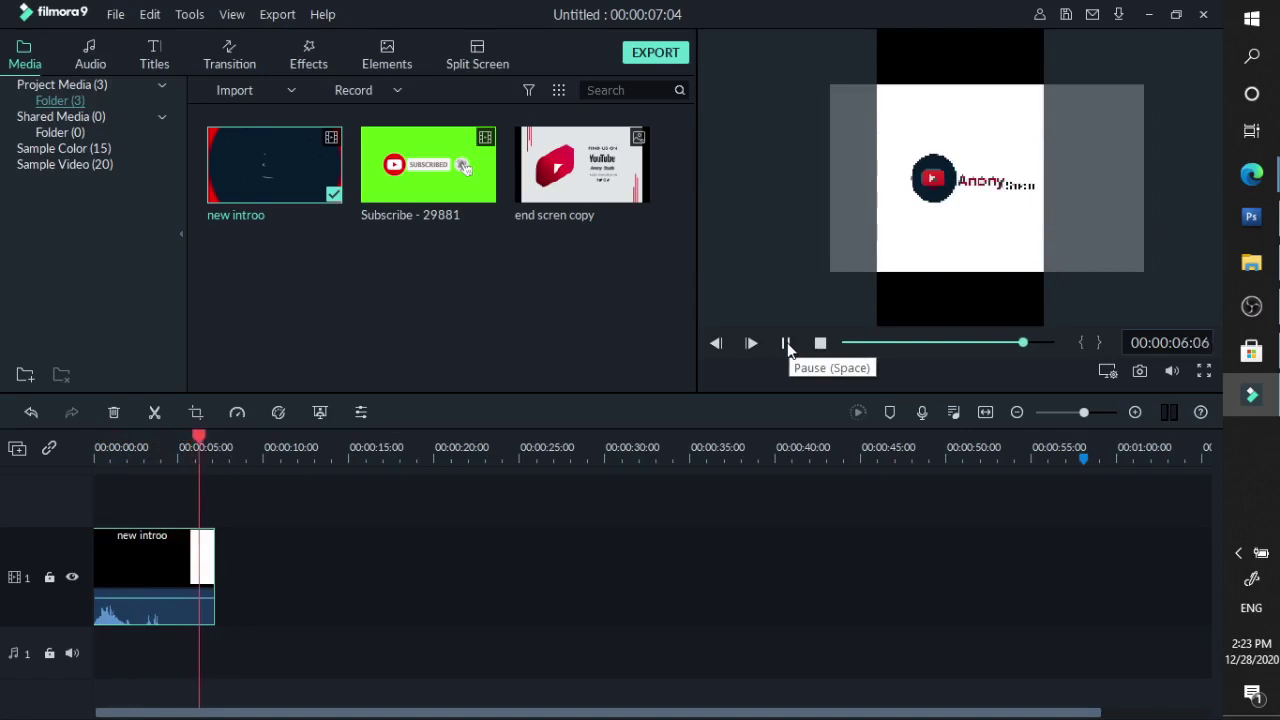
{"action": "left_click", "coordinate": [787, 342]}
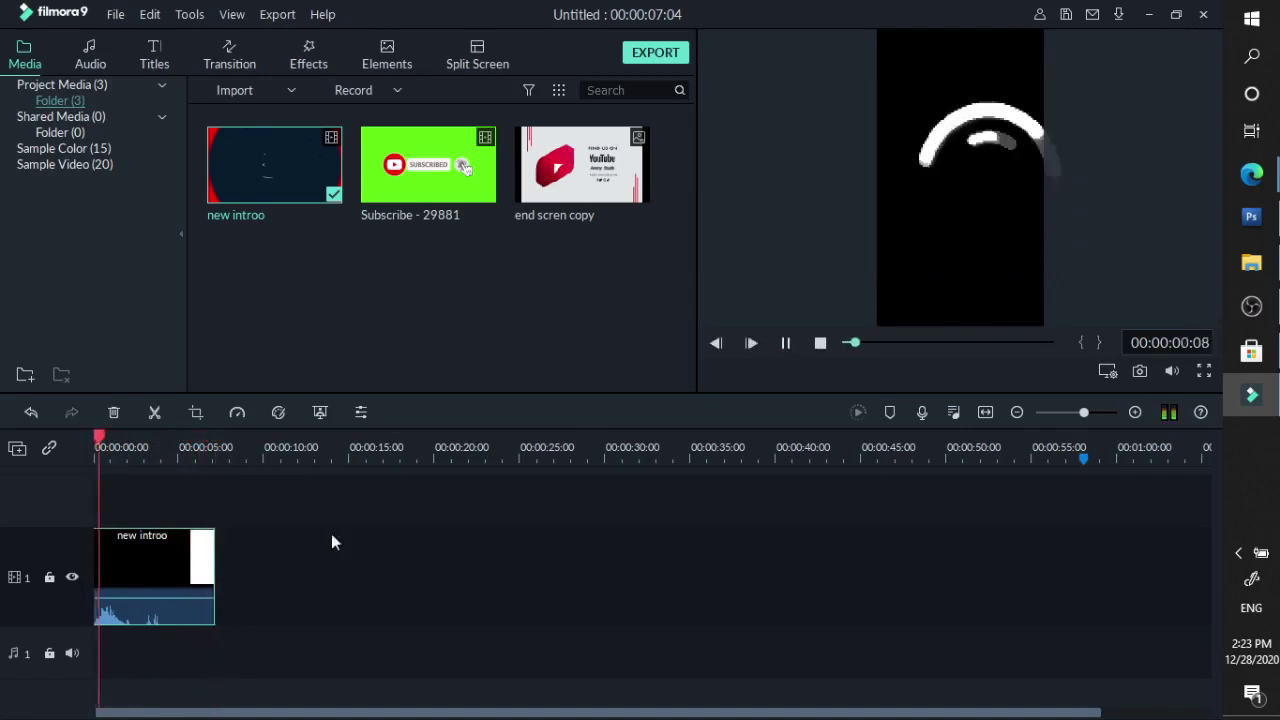
{"action": "left_click", "coordinate": [443, 473]}
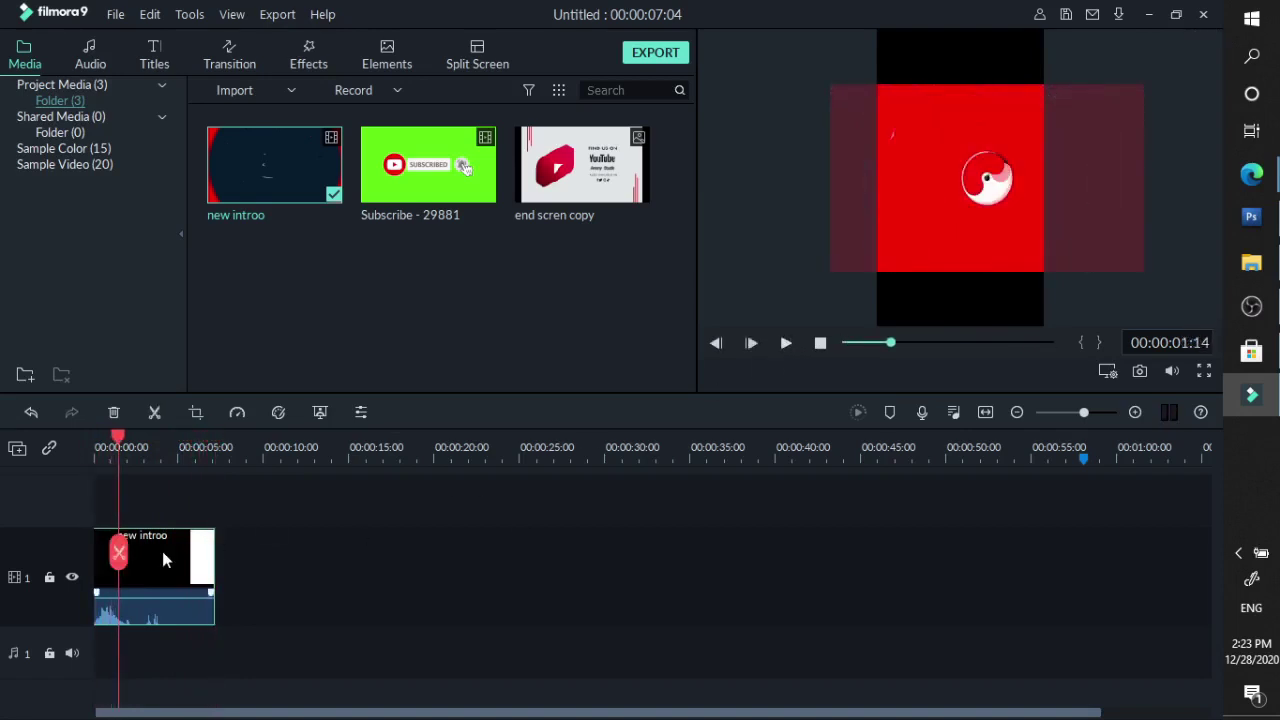
{"action": "left_click_drag", "start_coordinate": [117, 437], "coordinate": [203, 437]}
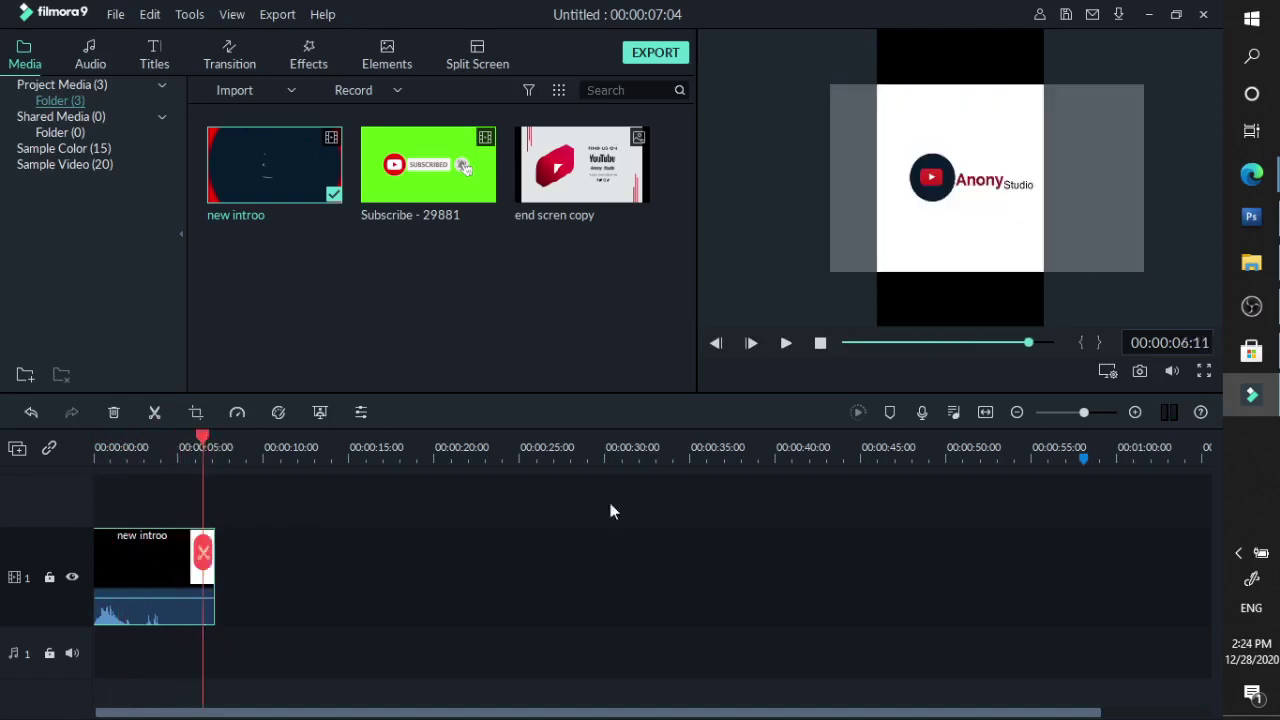
Place the end scren copy image directly after the new introo clip on video track 1 and check its first frames
{"action": "left_click", "coordinate": [786, 538]}
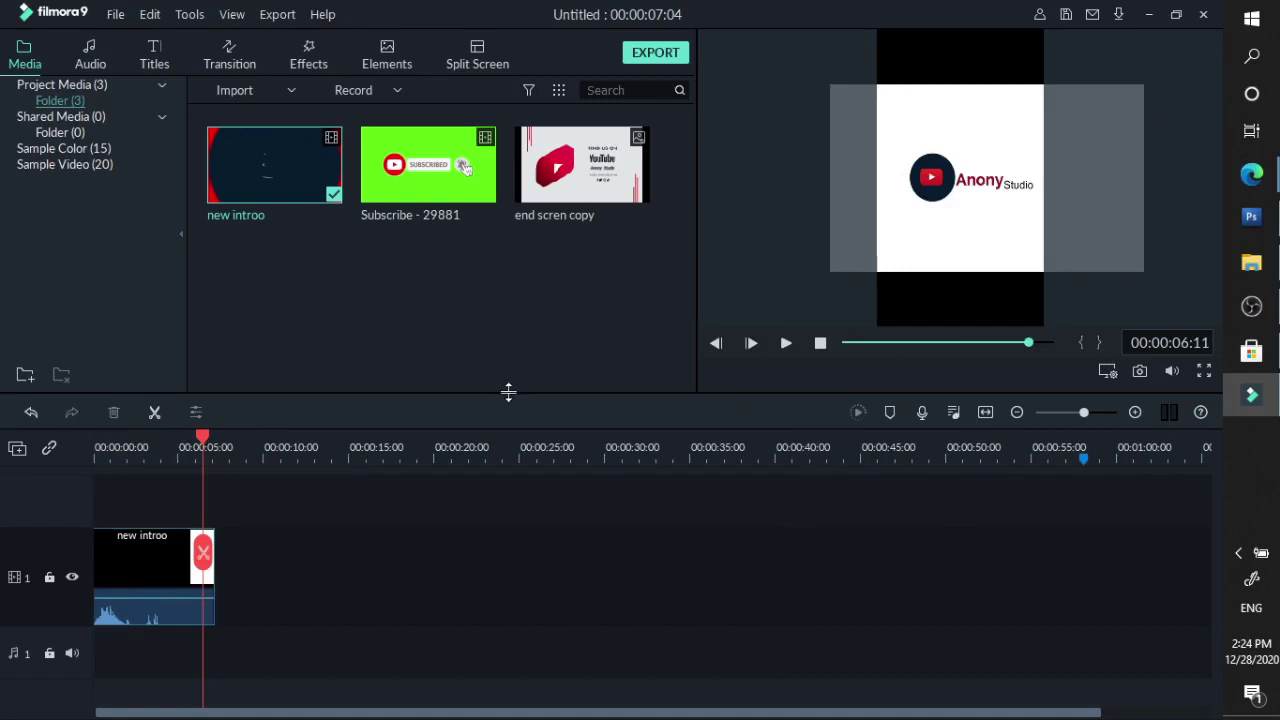
{"action": "left_click_drag", "start_coordinate": [554, 148], "coordinate": [232, 579]}
{"action": "left_click_drag", "start_coordinate": [198, 449], "coordinate": [224, 449]}
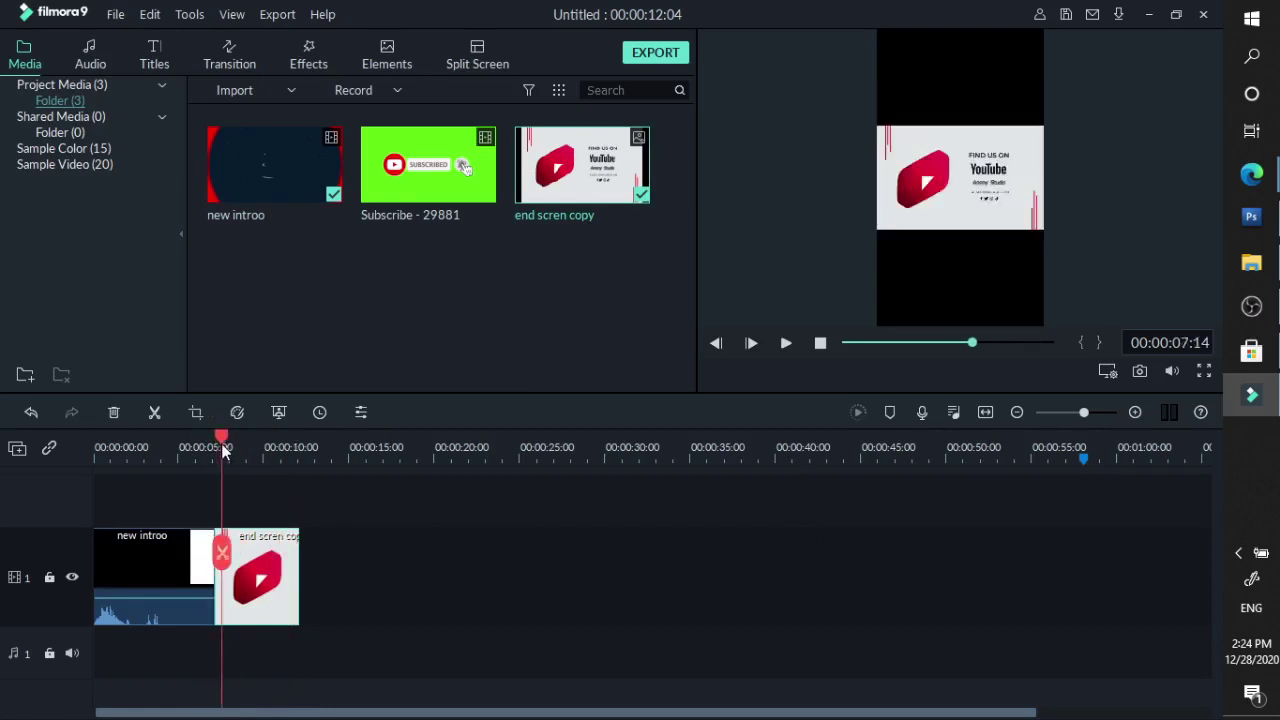
Import the bnnn, jj and ranj images from the vi01 folder inside anony into the project media
{"action": "left_click", "coordinate": [1251, 262]}
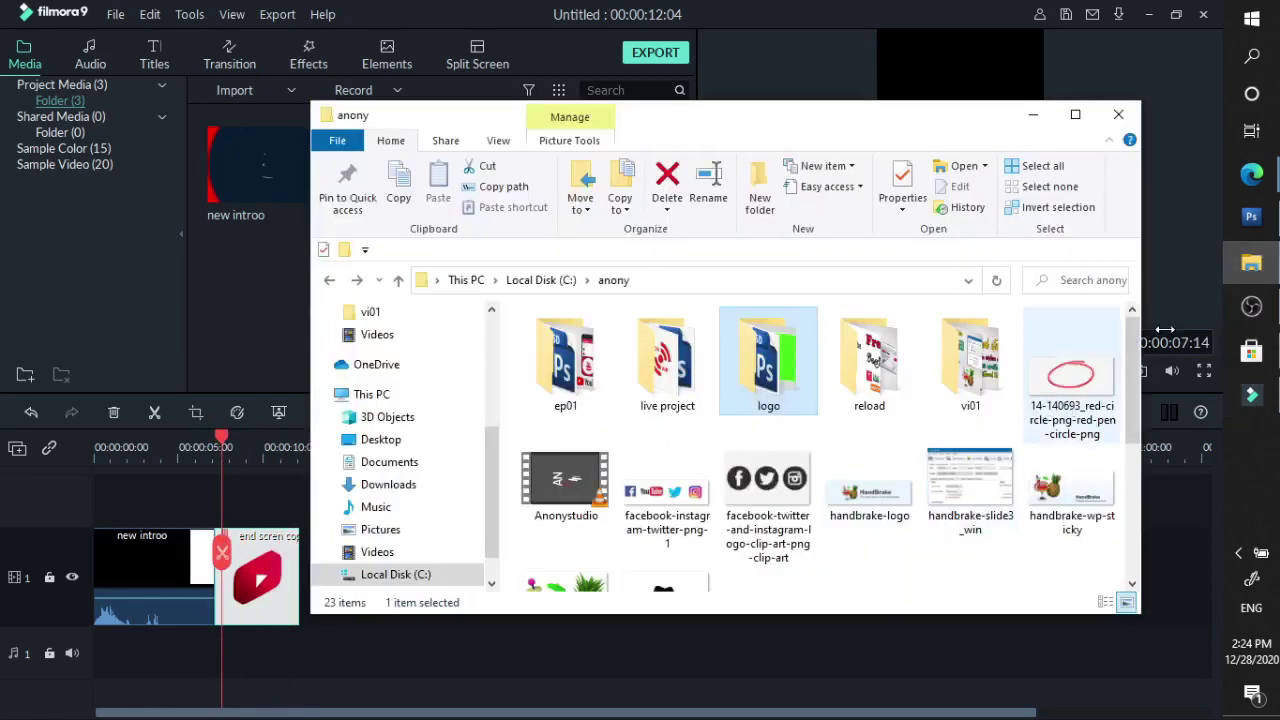
{"action": "left_click_drag", "start_coordinate": [1132, 372], "coordinate": [1130, 430]}
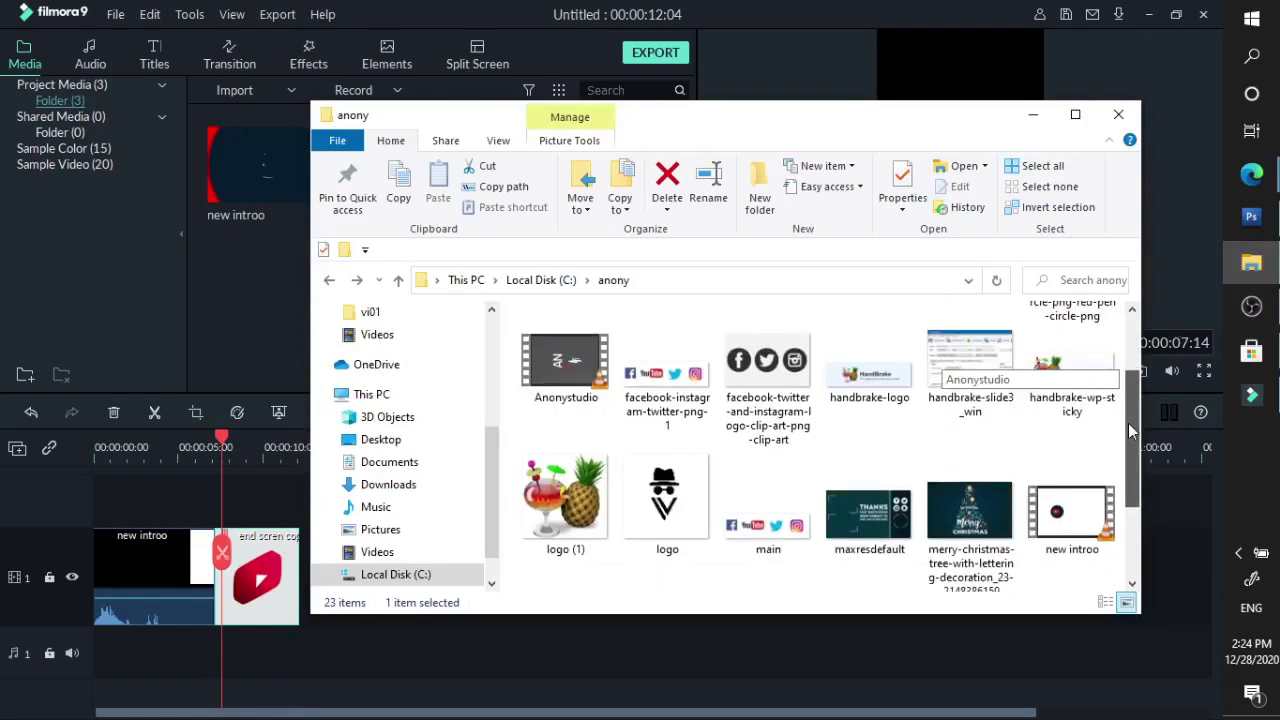
{"action": "scroll", "coordinate": [1131, 368], "scroll_direction": "up", "scroll_amount": 2}
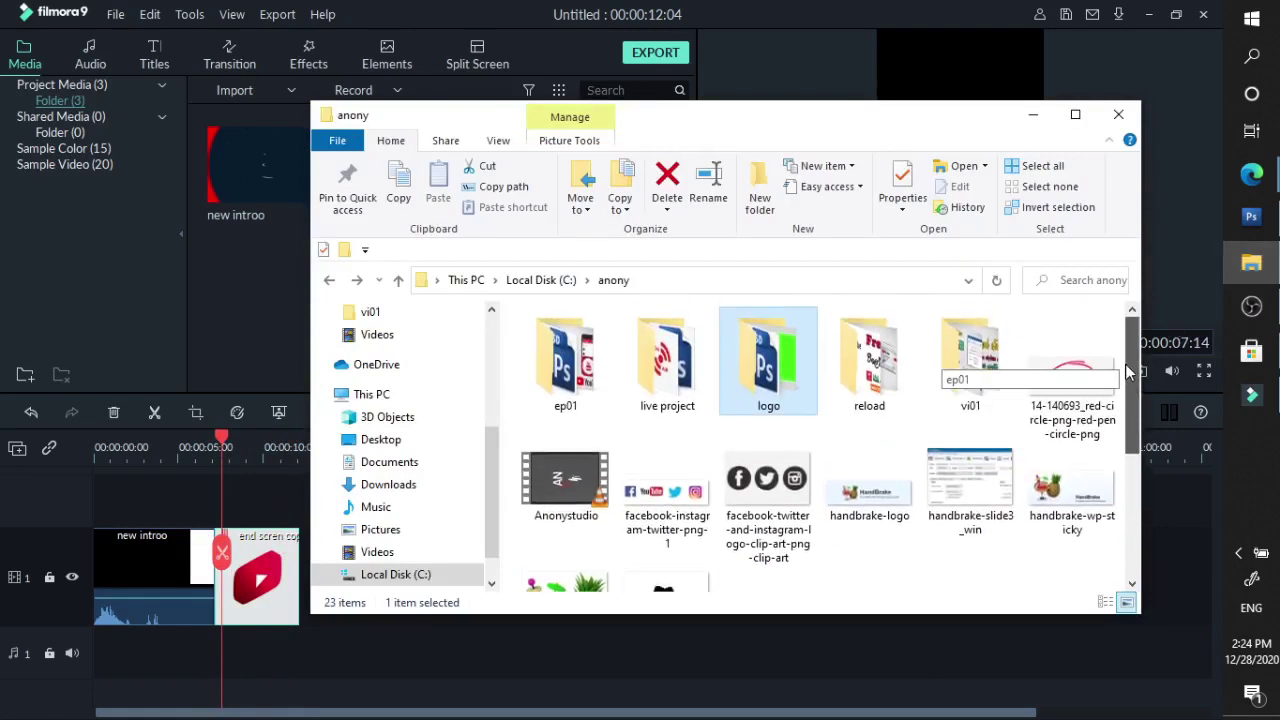
{"action": "left_click", "coordinate": [973, 356]}
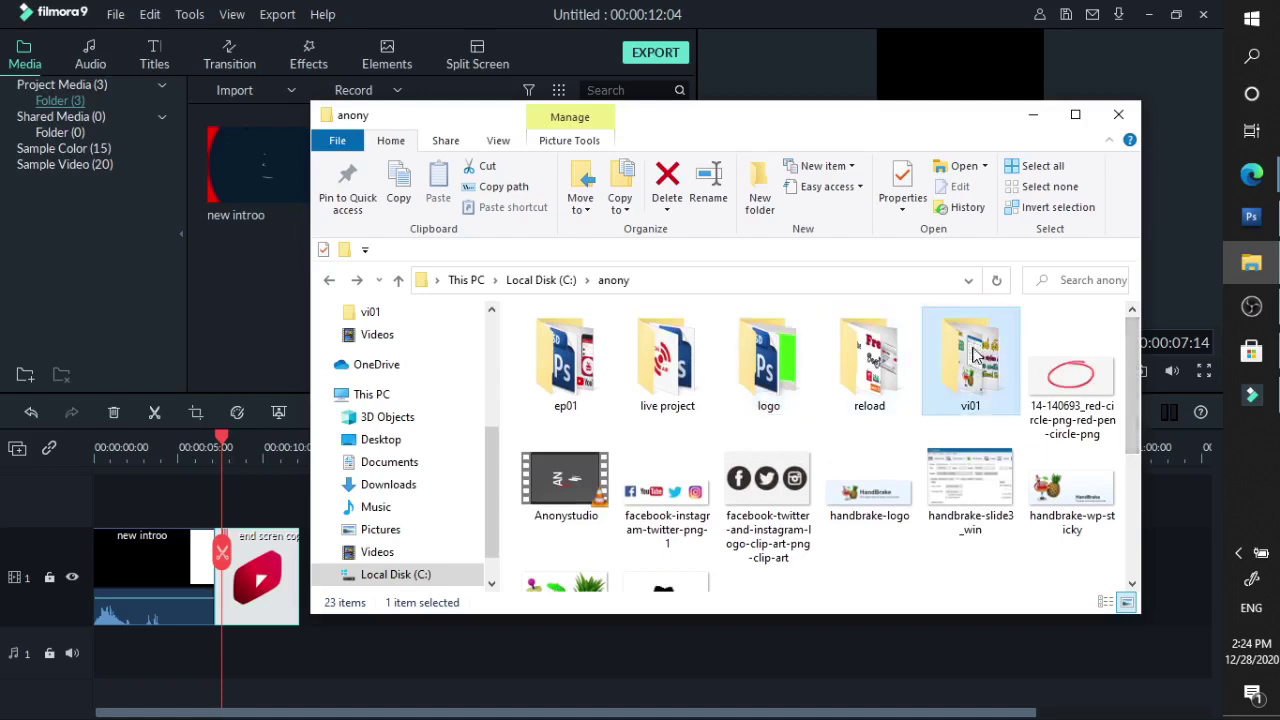
{"action": "double_click", "coordinate": [973, 356]}
{"action": "left_click_drag", "start_coordinate": [777, 131], "coordinate": [1042, 138]}
{"action": "left_click_drag", "start_coordinate": [816, 350], "coordinate": [471, 290]}
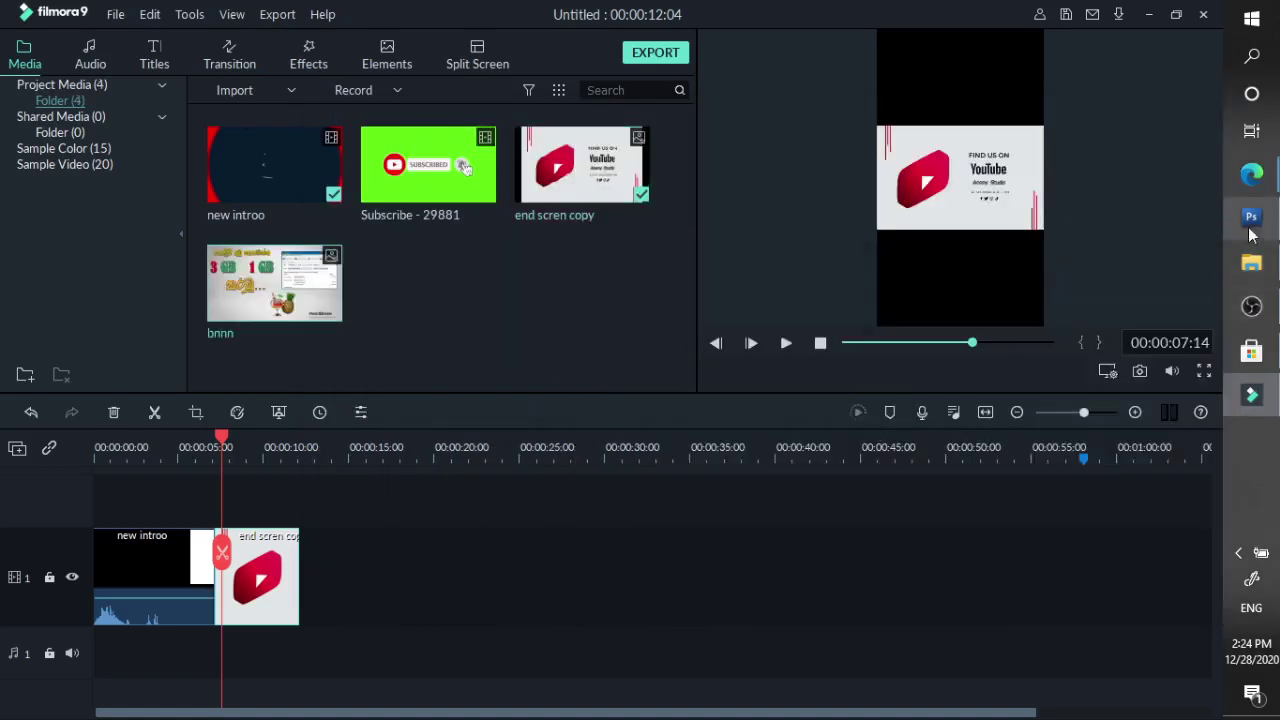
{"action": "left_click", "coordinate": [1251, 262]}
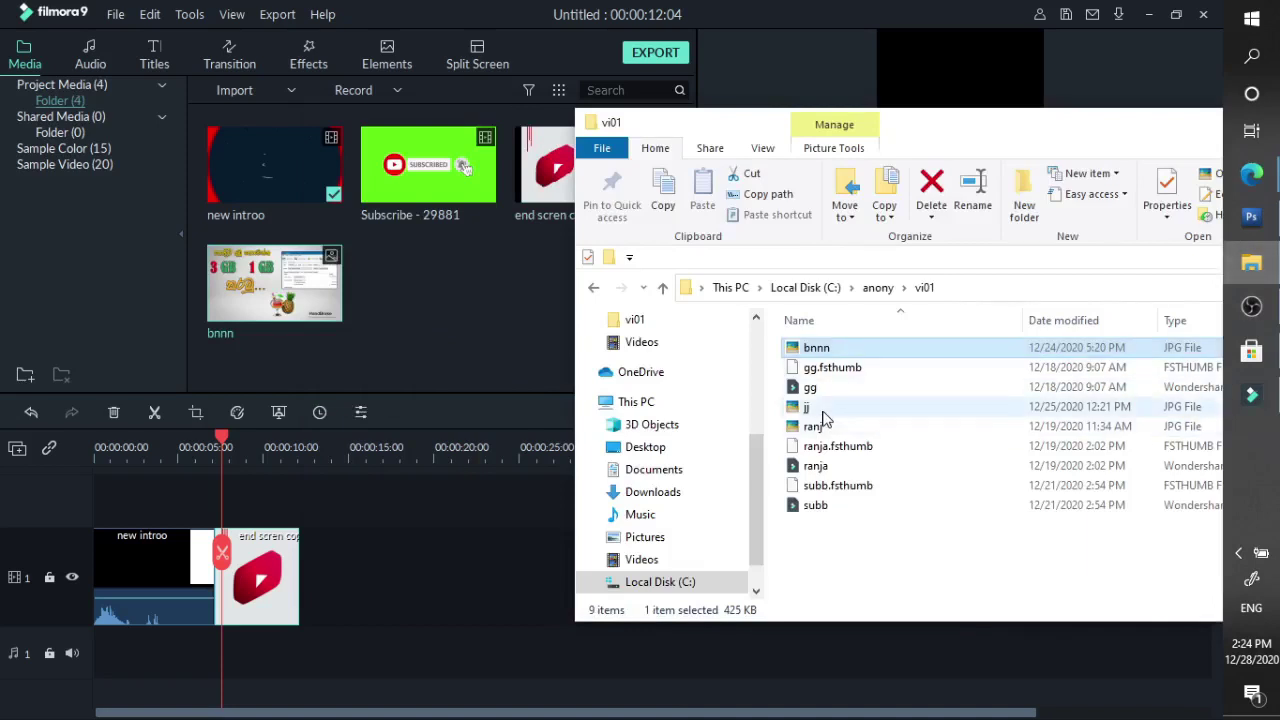
{"action": "left_click_drag", "start_coordinate": [824, 416], "coordinate": [509, 347]}
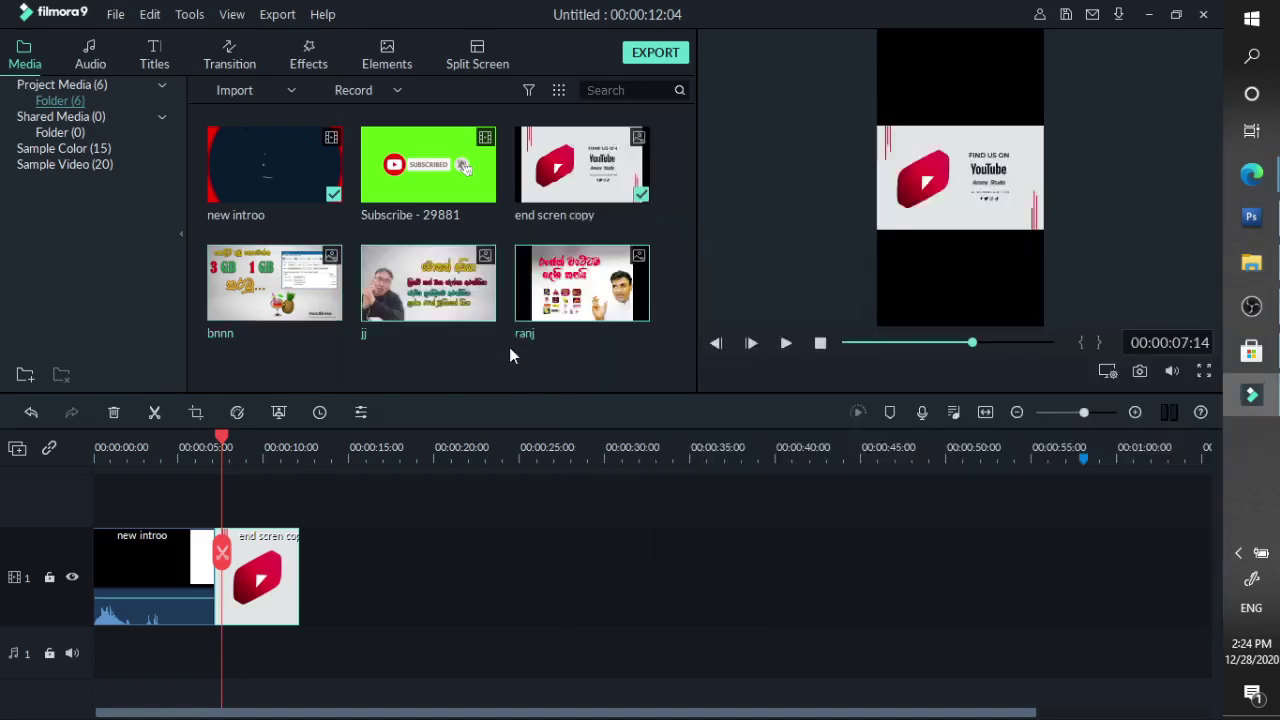
Import the thumb and sub images from the ep01 folder inside anony into the project media
{"action": "left_click", "coordinate": [1253, 268]}
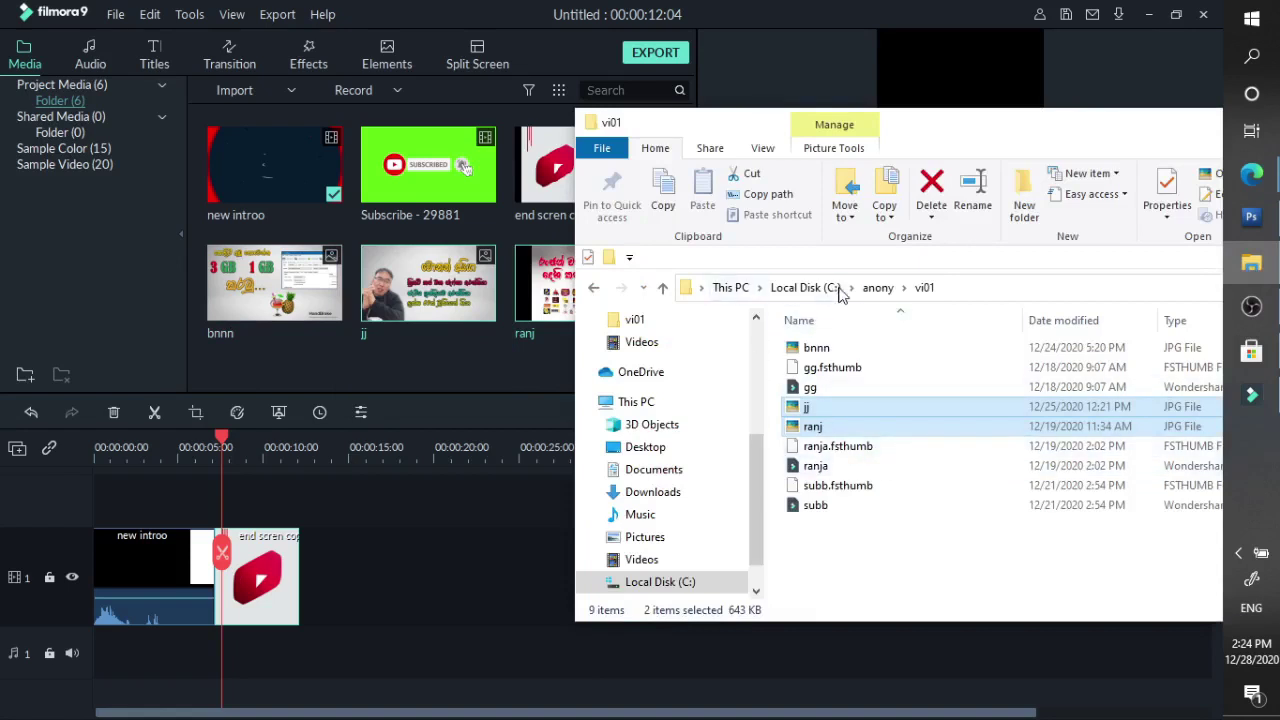
{"action": "left_click", "coordinate": [876, 288]}
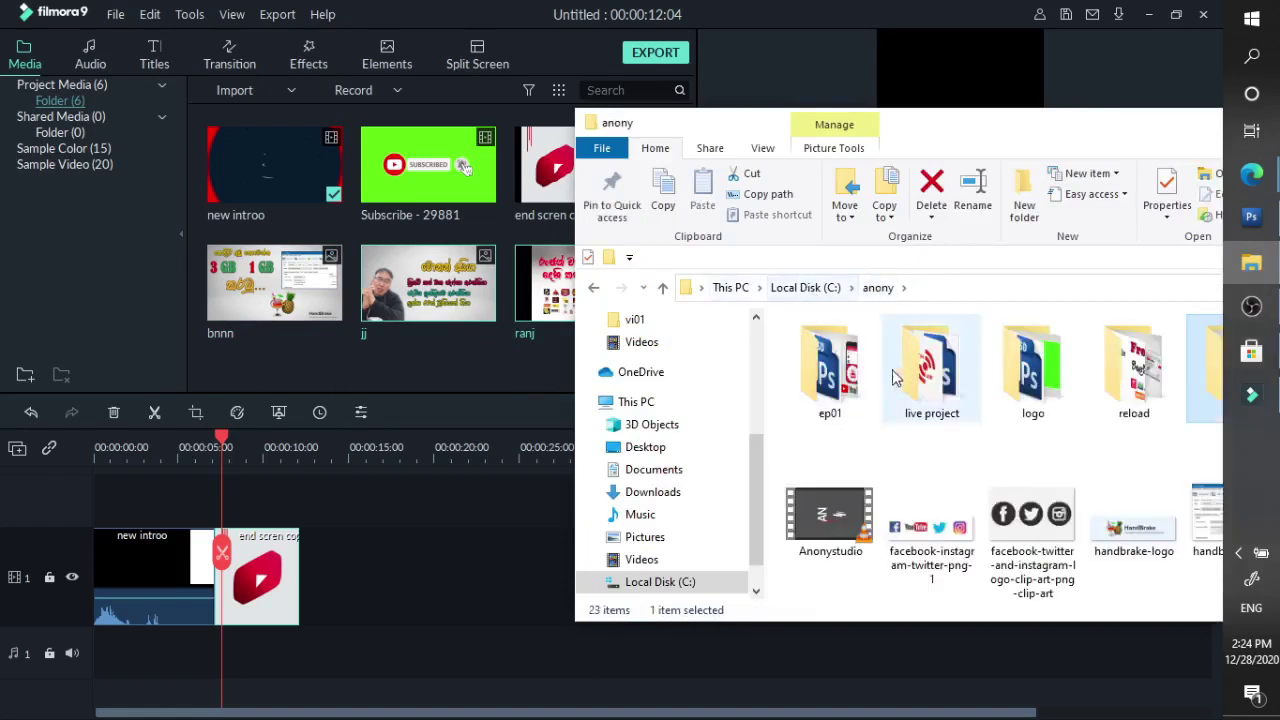
{"action": "double_click", "coordinate": [828, 372]}
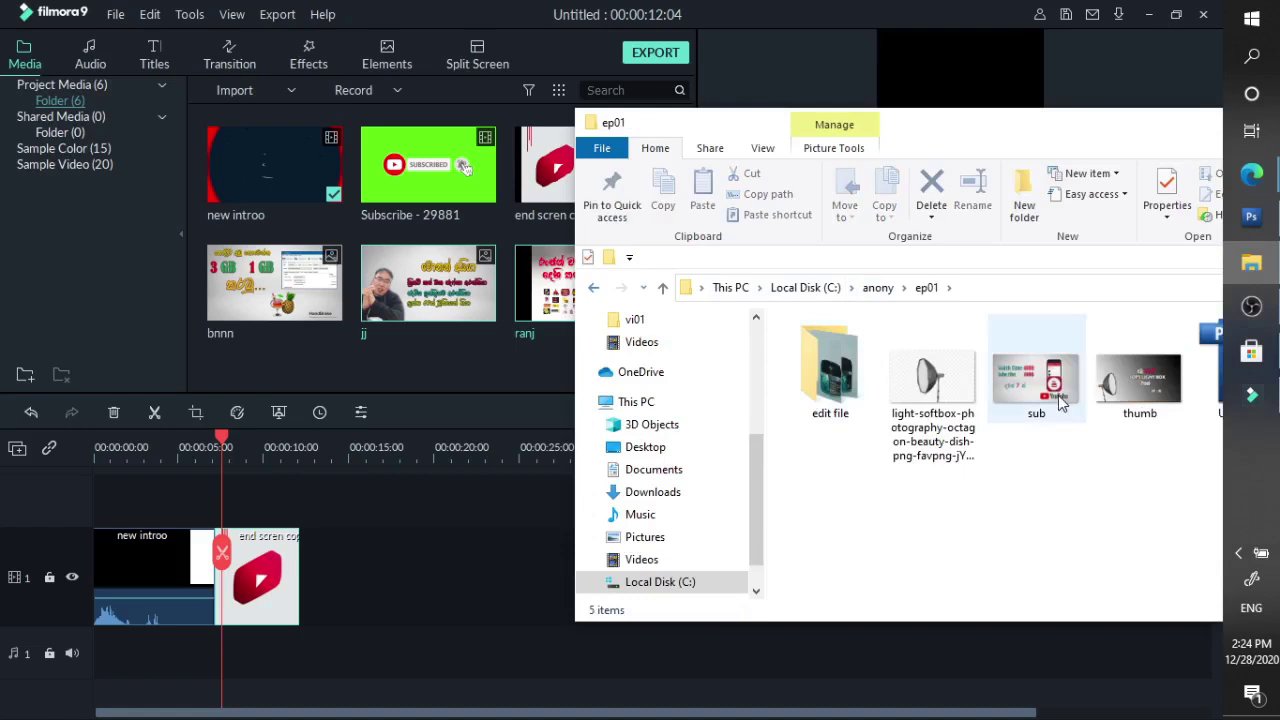
{"action": "left_click", "coordinate": [1137, 388]}
{"action": "left_click_drag", "start_coordinate": [460, 345], "coordinate": [460, 345]}
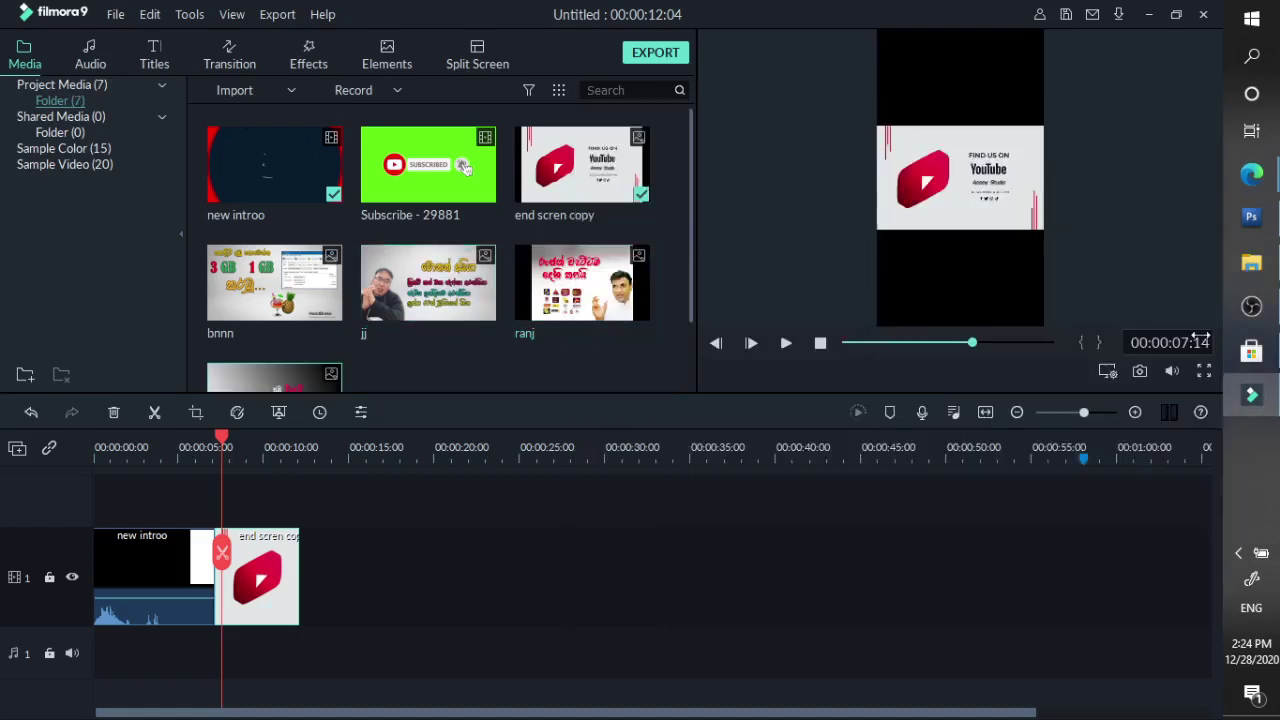
{"action": "left_click", "coordinate": [1251, 262]}
{"action": "left_click_drag", "start_coordinate": [1036, 380], "coordinate": [504, 365]}
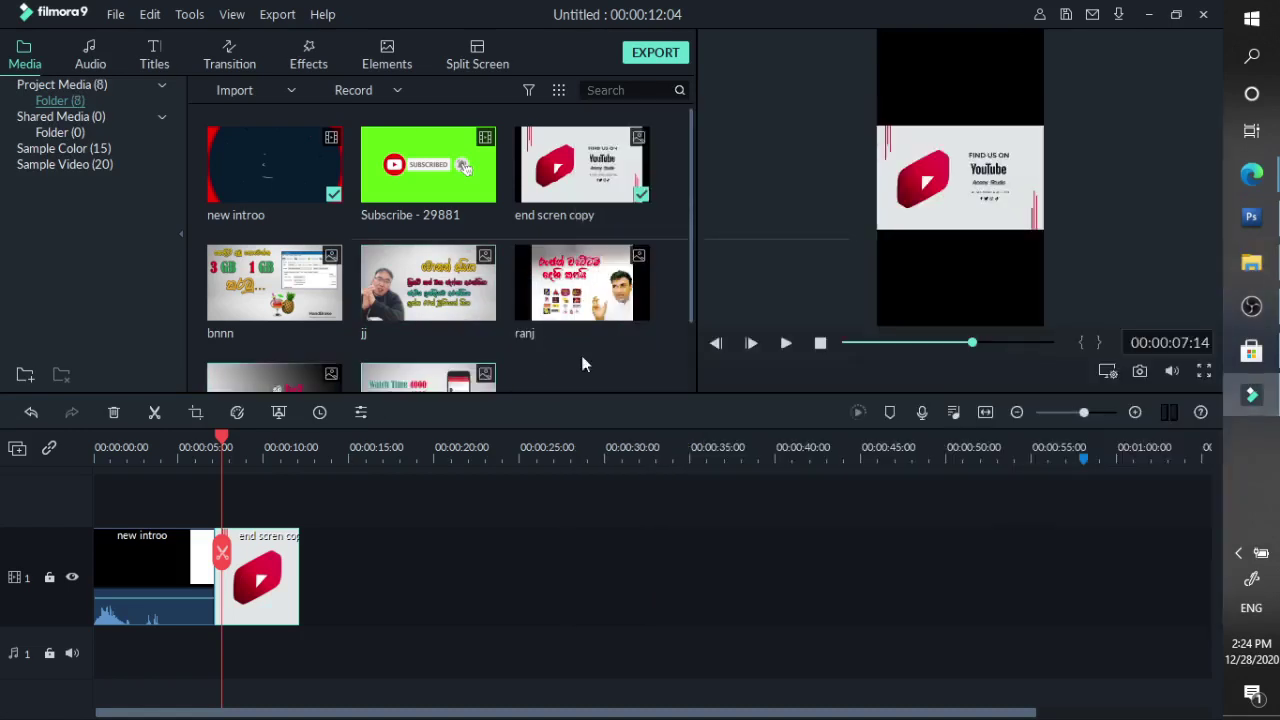
Import the thumb4 image from the reload folder inside anony into the project media
{"action": "left_click", "coordinate": [1251, 262]}
{"action": "left_click_drag", "start_coordinate": [1023, 138], "coordinate": [762, 126]}
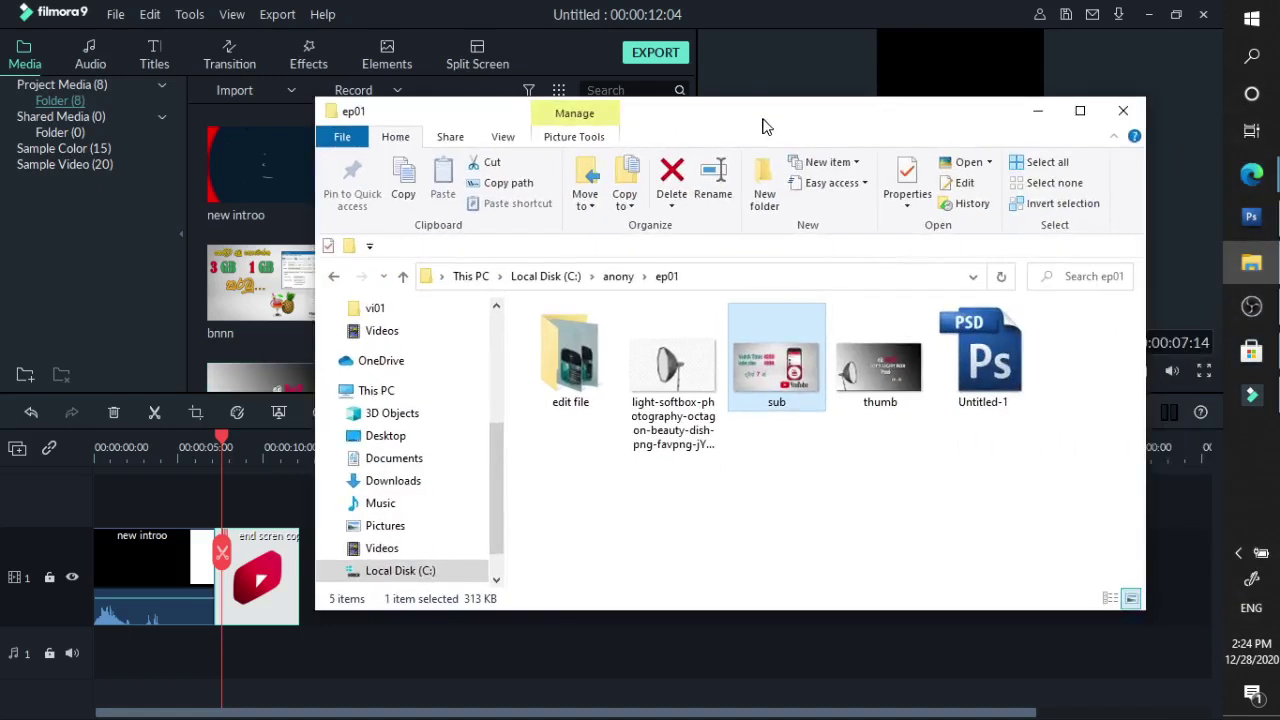
{"action": "left_click", "coordinate": [618, 276]}
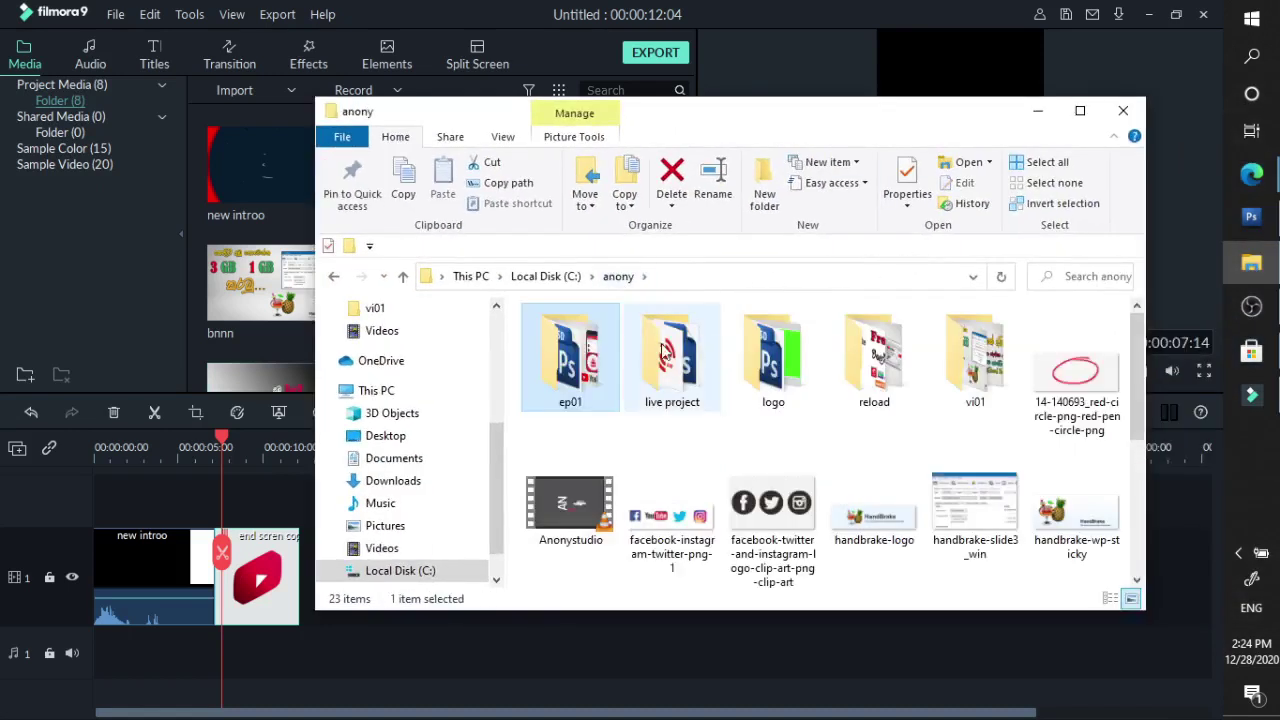
{"action": "double_click", "coordinate": [661, 343]}
{"action": "left_click", "coordinate": [618, 276]}
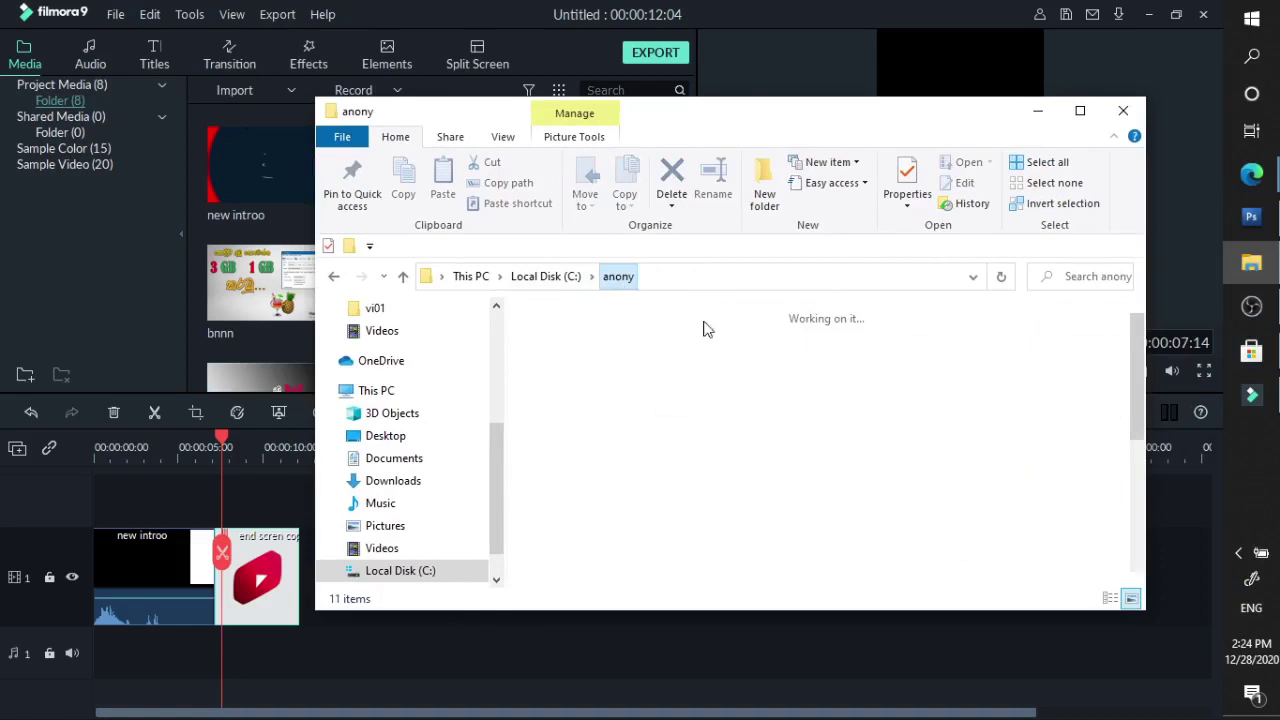
{"action": "double_click", "coordinate": [868, 365]}
{"action": "left_click_drag", "start_coordinate": [863, 120], "coordinate": [1135, 109]}
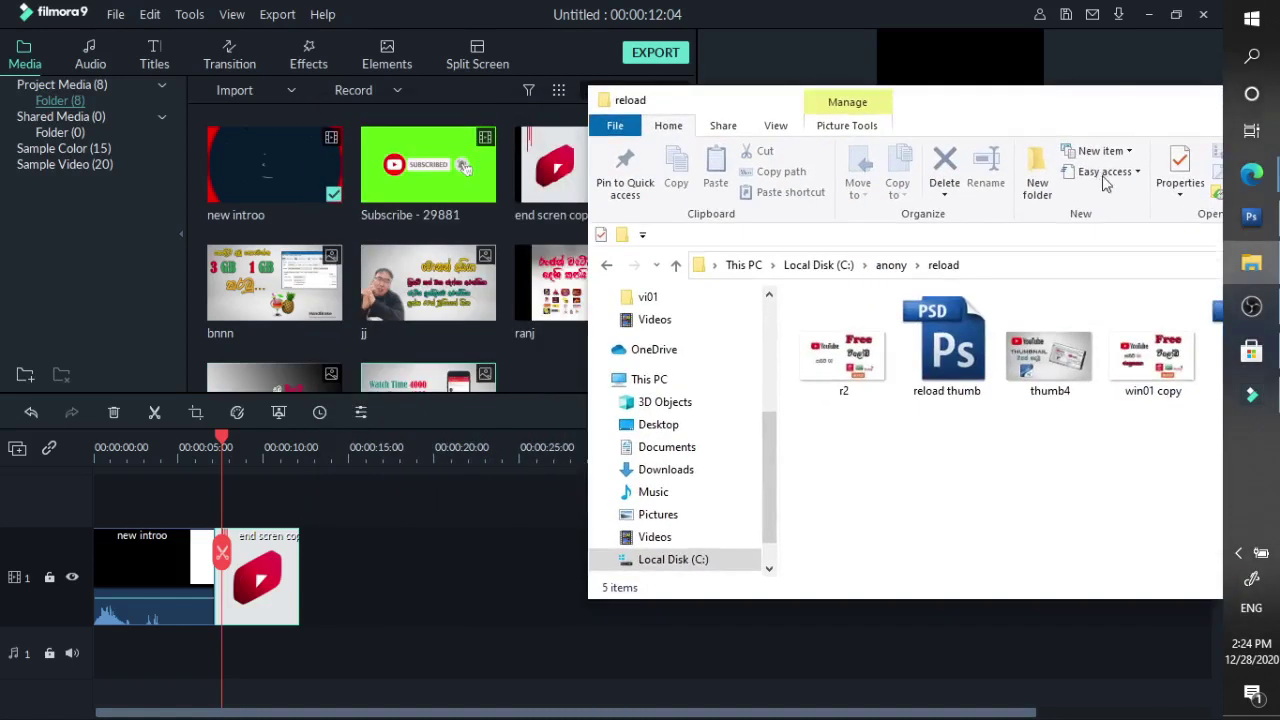
{"action": "left_click_drag", "start_coordinate": [1072, 360], "coordinate": [519, 331]}
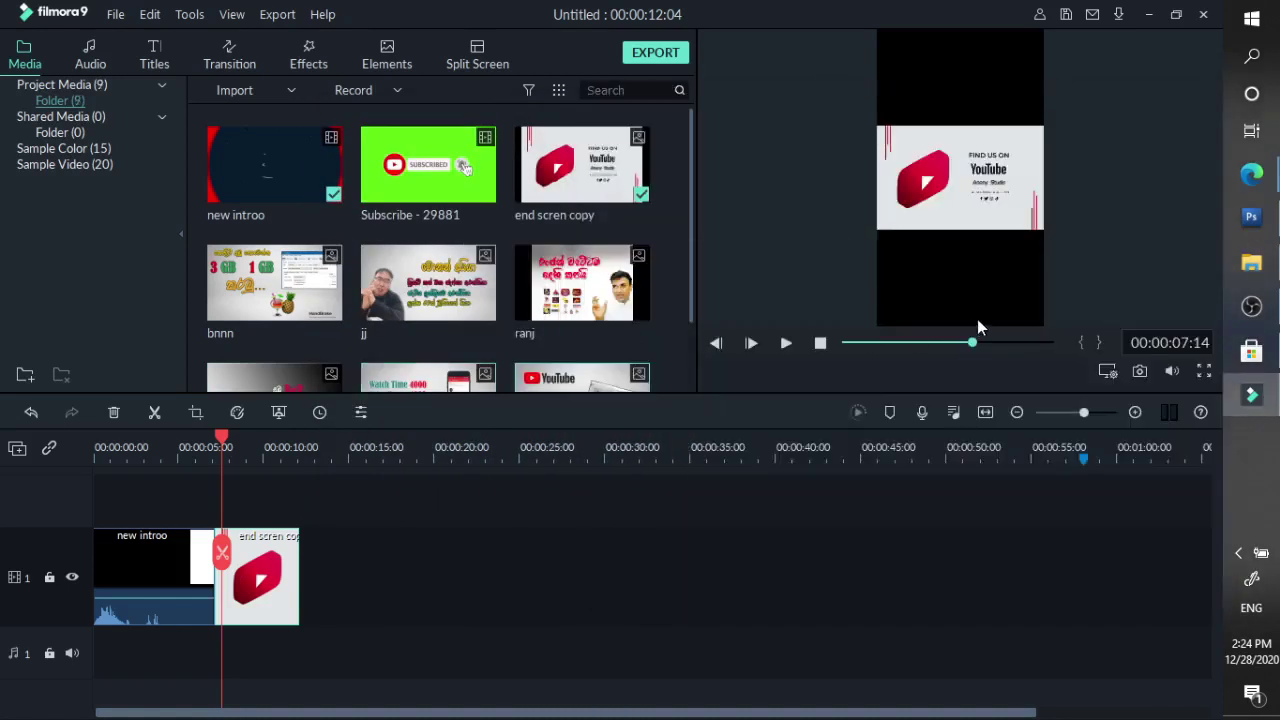
Import the win01 copy and r2 images from the reload folder into the project media
{"action": "left_click", "coordinate": [1236, 262]}
{"action": "left_click_drag", "start_coordinate": [1128, 405], "coordinate": [536, 287]}
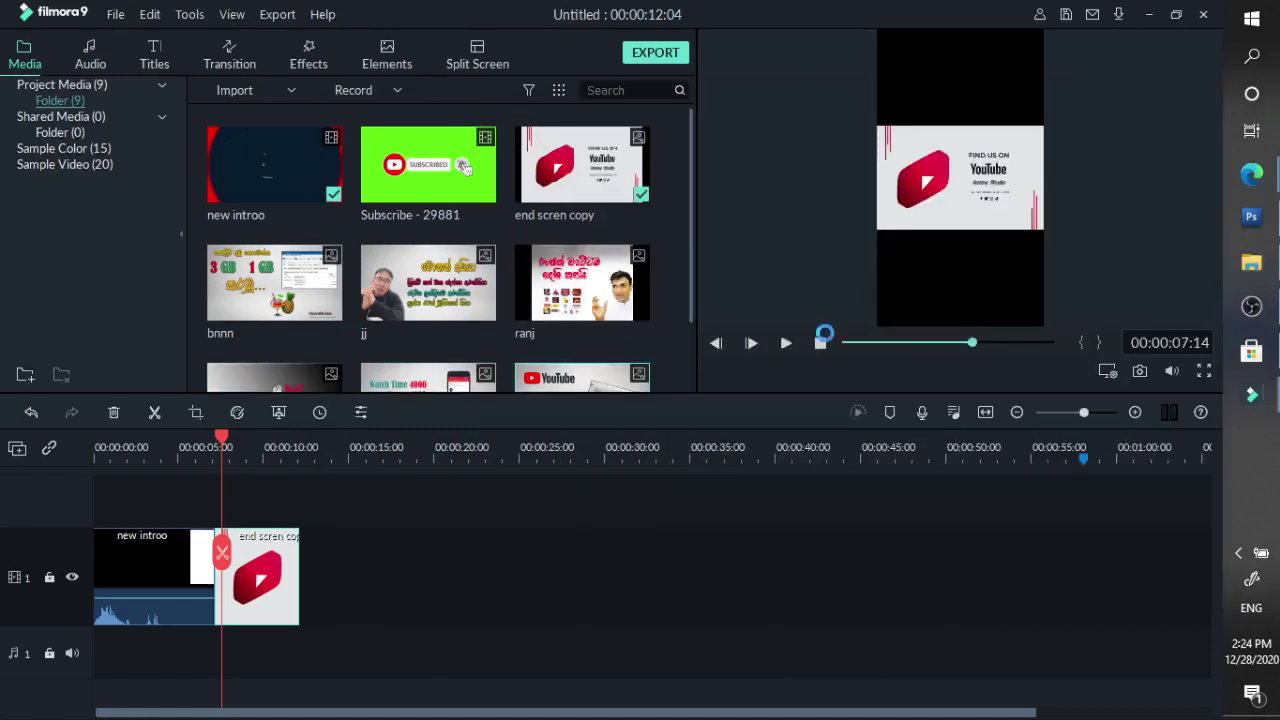
{"action": "left_click", "coordinate": [1240, 262]}
{"action": "left_click_drag", "start_coordinate": [950, 350], "coordinate": [517, 290]}
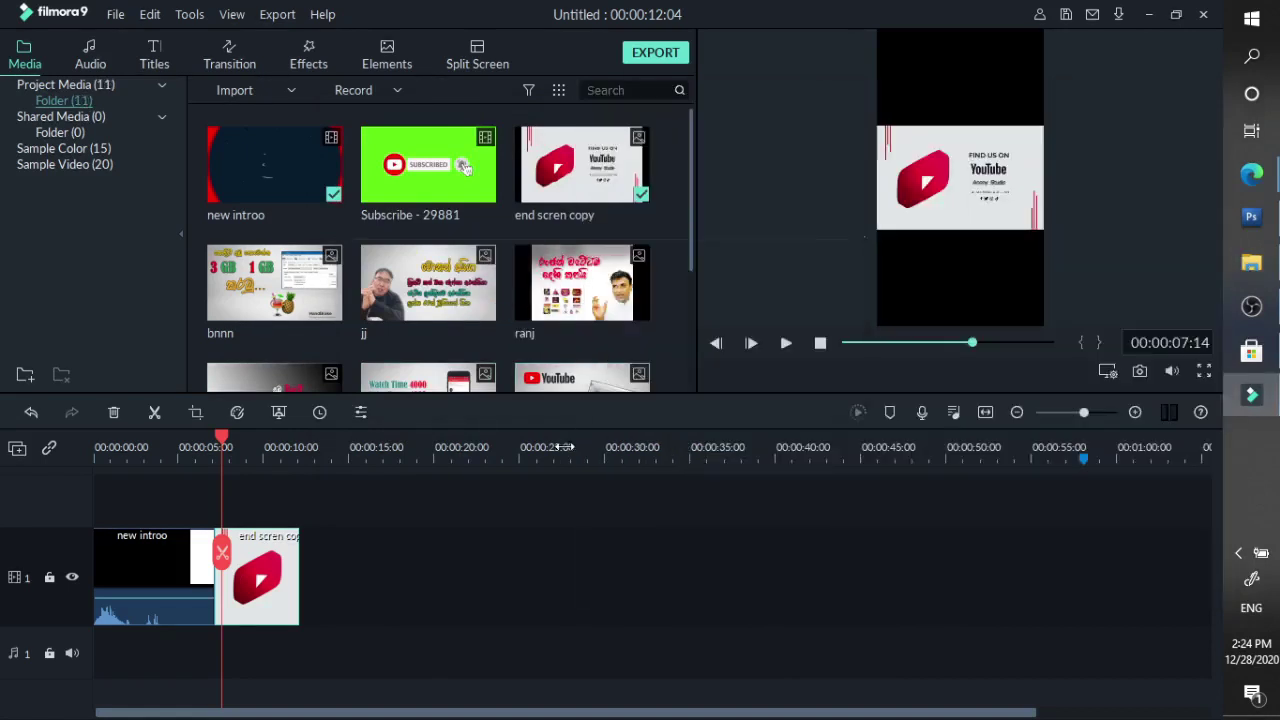
Remove the end scren copy clip from the timeline and place only the bnnn image directly after new introo on video track 1
{"action": "left_click", "coordinate": [272, 580]}
{"action": "key", "text": "Delete"}
{"action": "left_click_drag", "start_coordinate": [688, 220], "coordinate": [684, 190]}
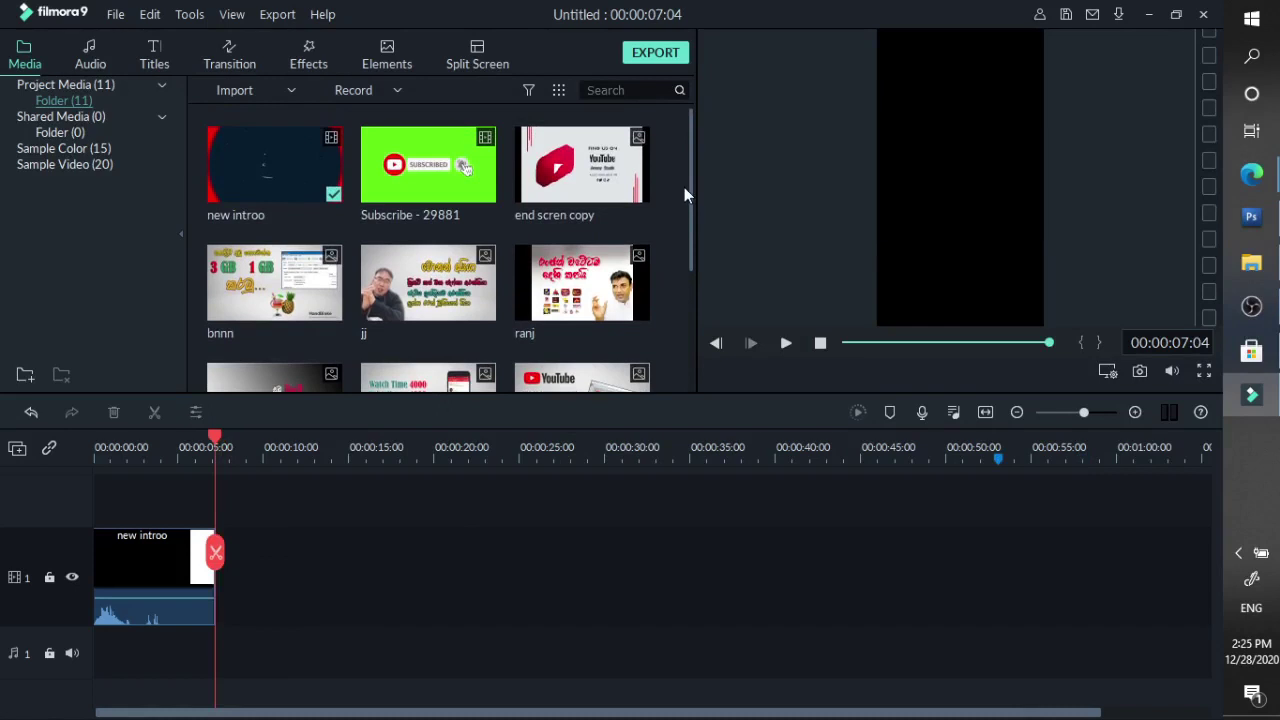
{"action": "scroll", "coordinate": [686, 243], "scroll_direction": "down", "scroll_amount": 1}
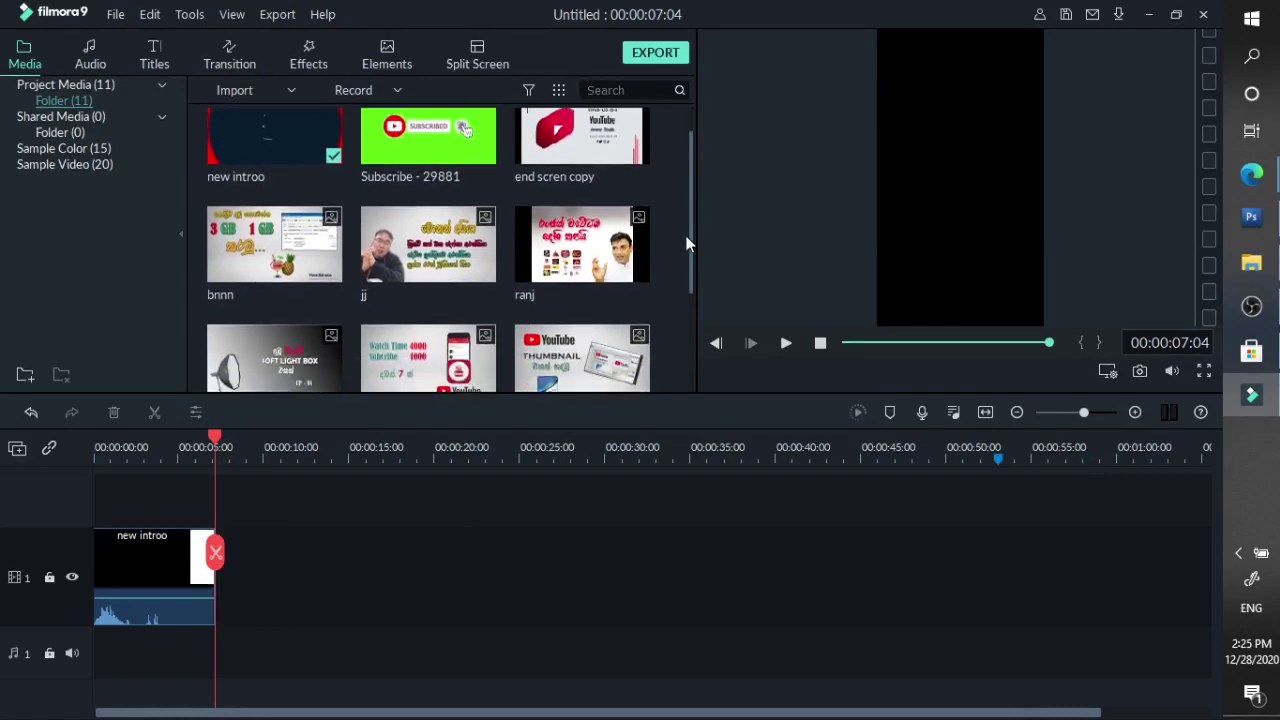
{"action": "scroll", "coordinate": [686, 246], "scroll_direction": "down", "scroll_amount": 1}
{"action": "left_click_drag", "start_coordinate": [272, 202], "coordinate": [223, 580]}
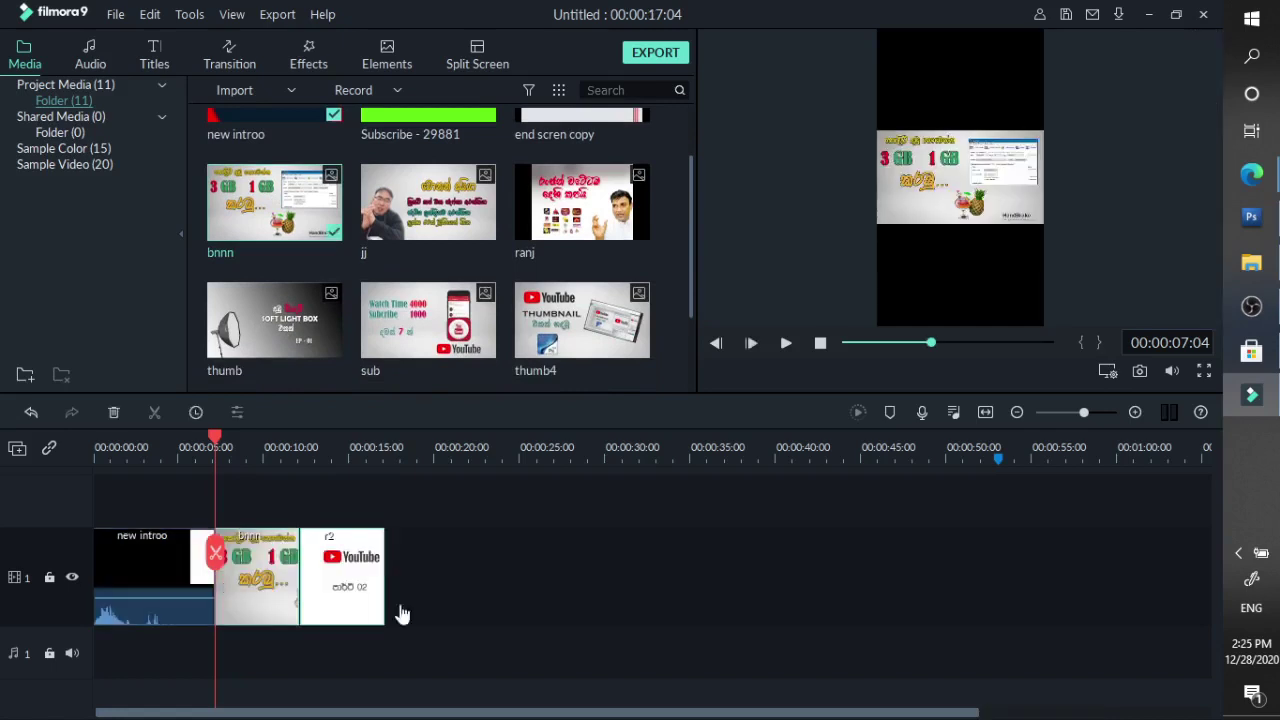
{"action": "key", "text": "Delete"}
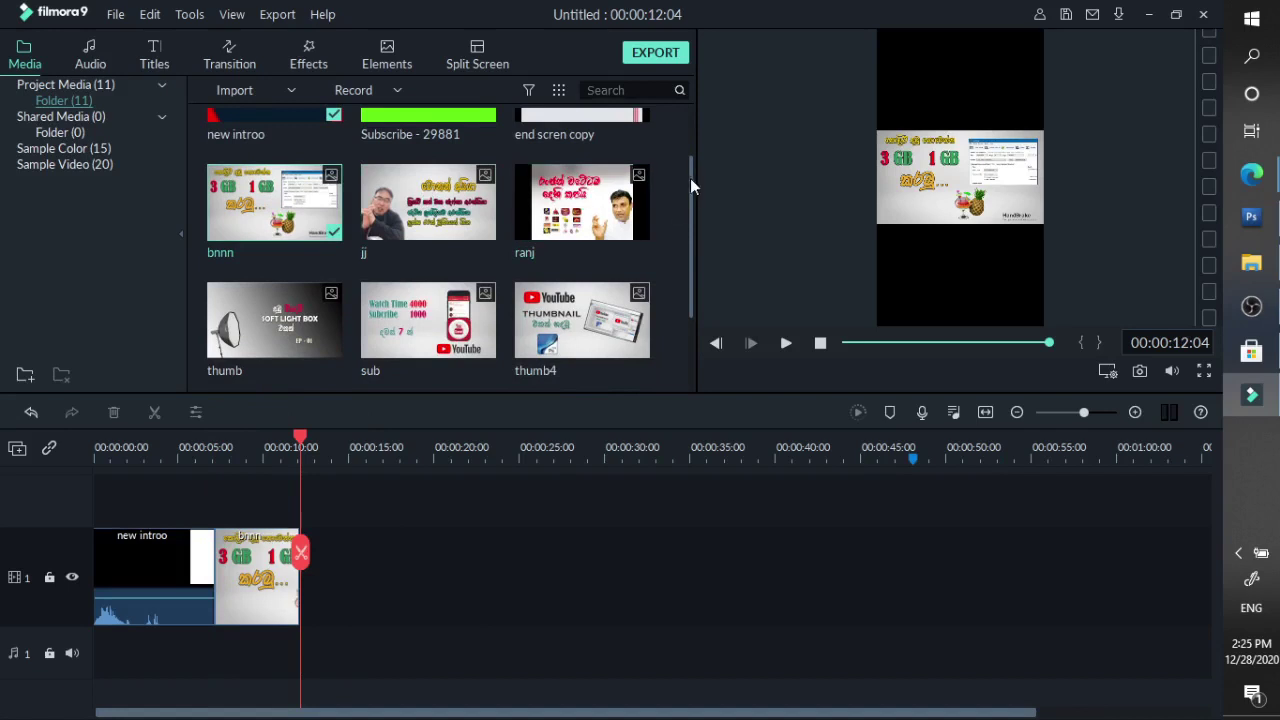
Place the thumb4 image directly after bnnn on video track 1, removing the extra r2 clip that follows it
{"action": "left_click_drag", "start_coordinate": [690, 178], "coordinate": [690, 213]}
{"action": "left_click_drag", "start_coordinate": [558, 258], "coordinate": [313, 575]}
{"action": "left_click", "coordinate": [423, 590]}
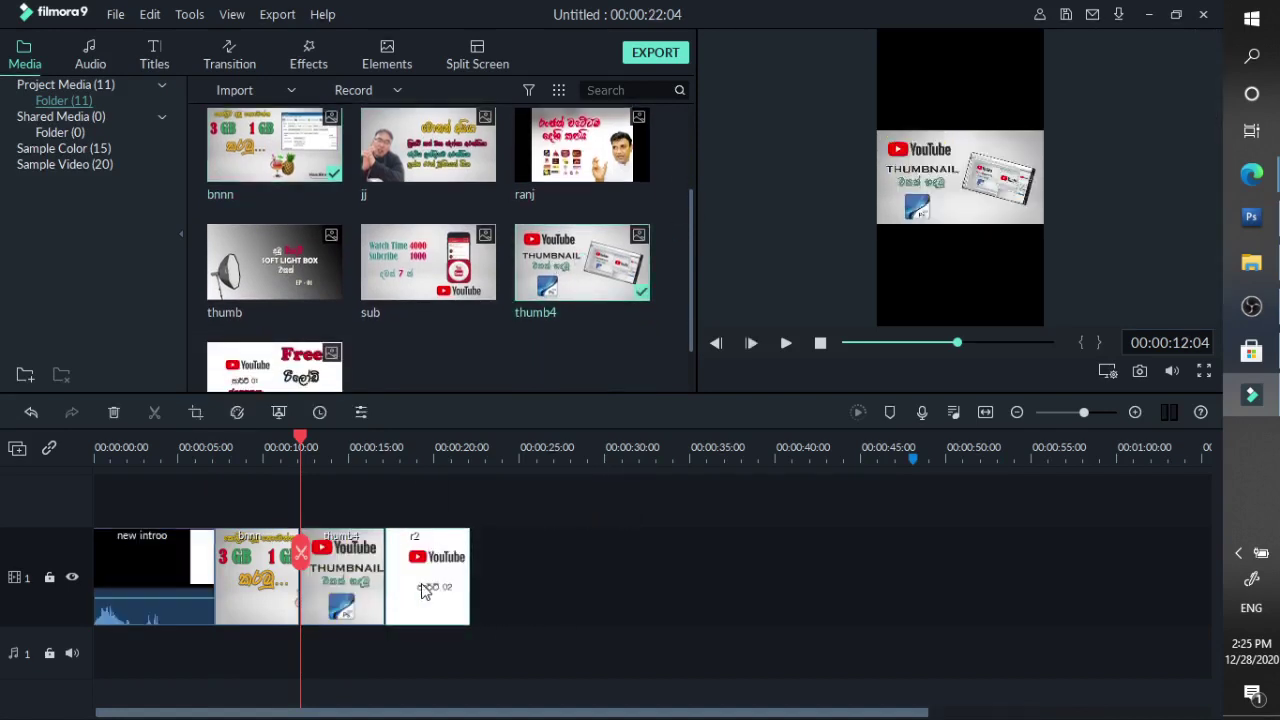
{"action": "key", "text": "Delete"}
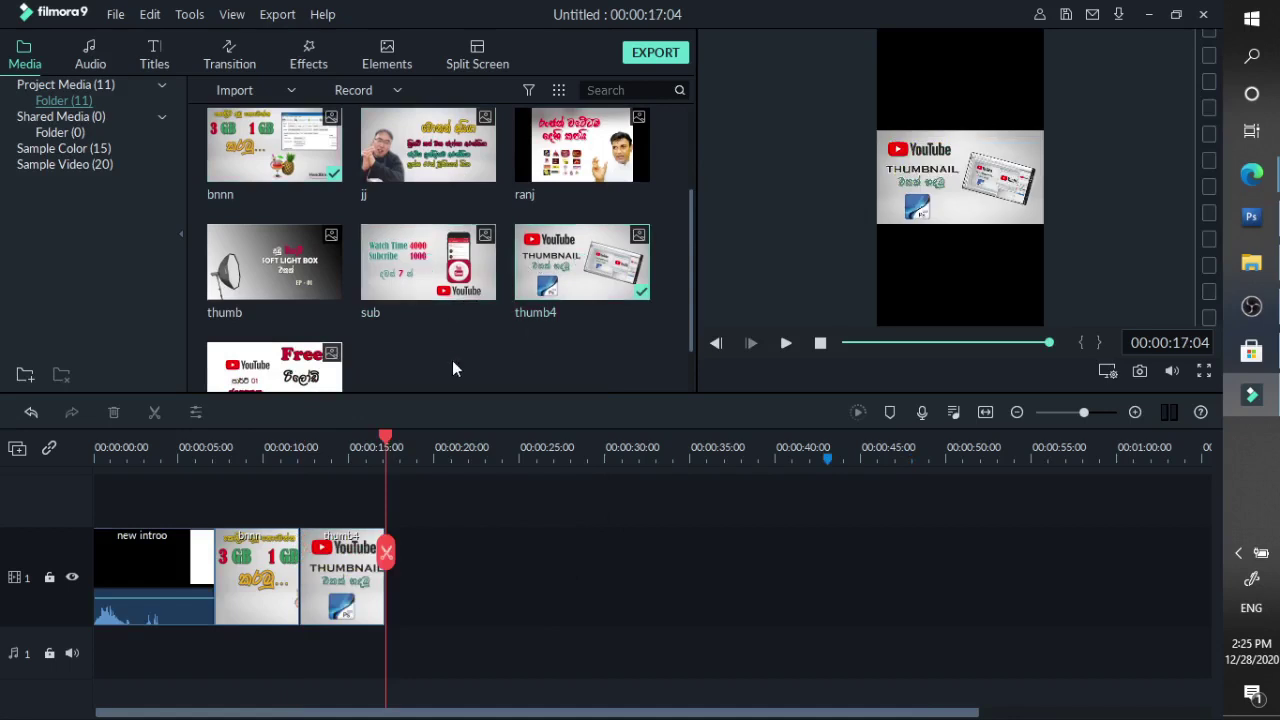
Place the sub image after thumb4 and the thumb image after sub on video track 1
{"action": "left_click_drag", "start_coordinate": [691, 294], "coordinate": [699, 248]}
{"action": "left_click_drag", "start_coordinate": [383, 325], "coordinate": [389, 578]}
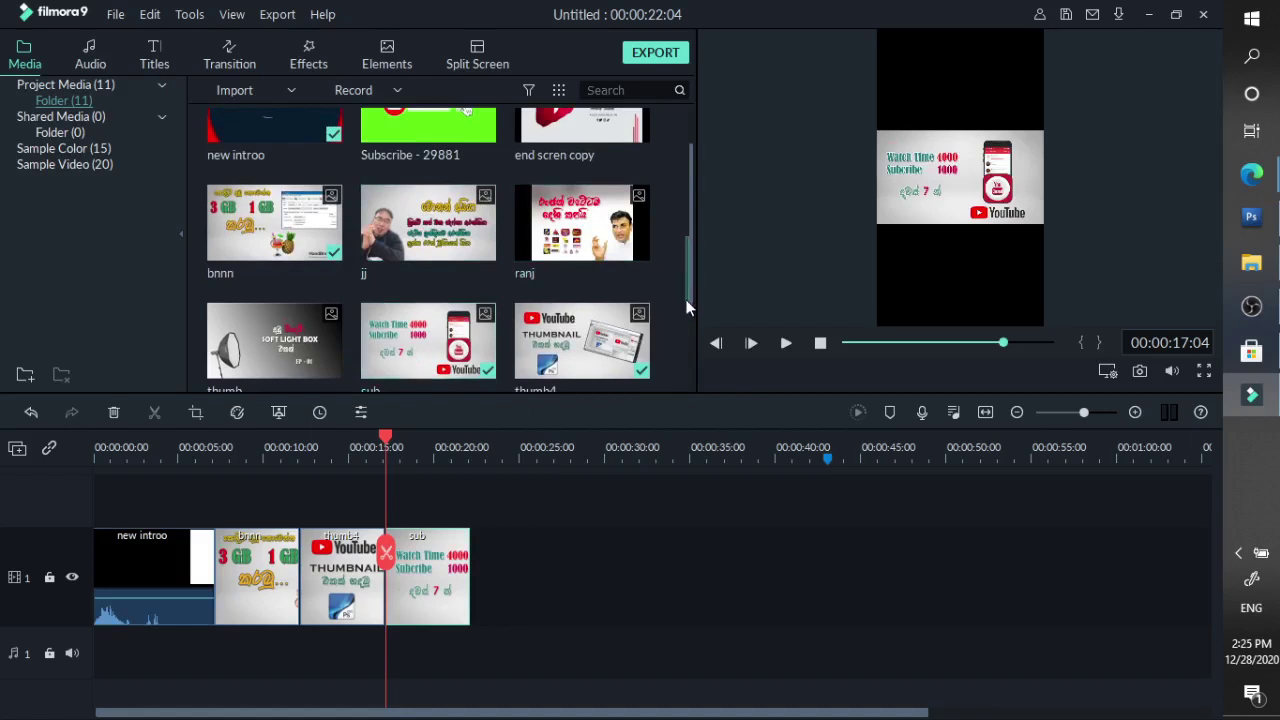
{"action": "mouse_move", "coordinate": [690, 278]}
{"action": "left_mouse_down"}
{"action": "mouse_move", "coordinate": [691, 337]}
{"action": "mouse_move", "coordinate": [675, 282]}
{"action": "left_mouse_up"}
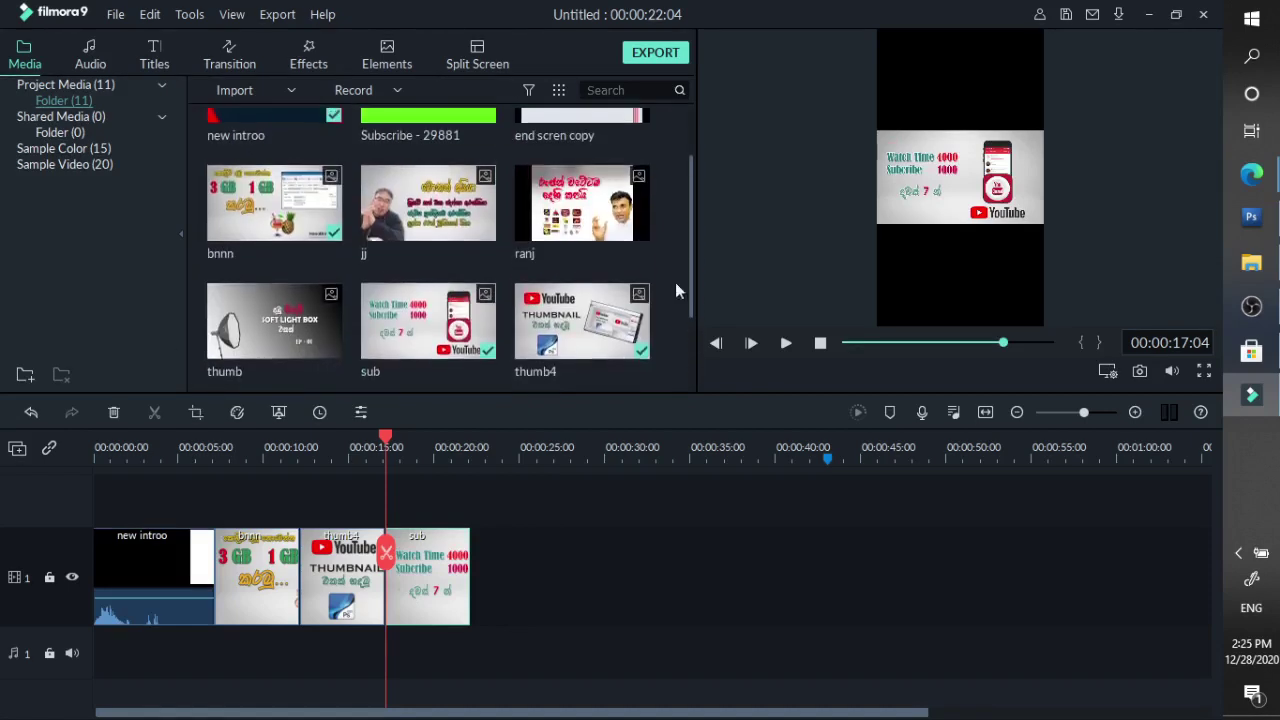
{"action": "left_click_drag", "start_coordinate": [242, 318], "coordinate": [472, 567]}
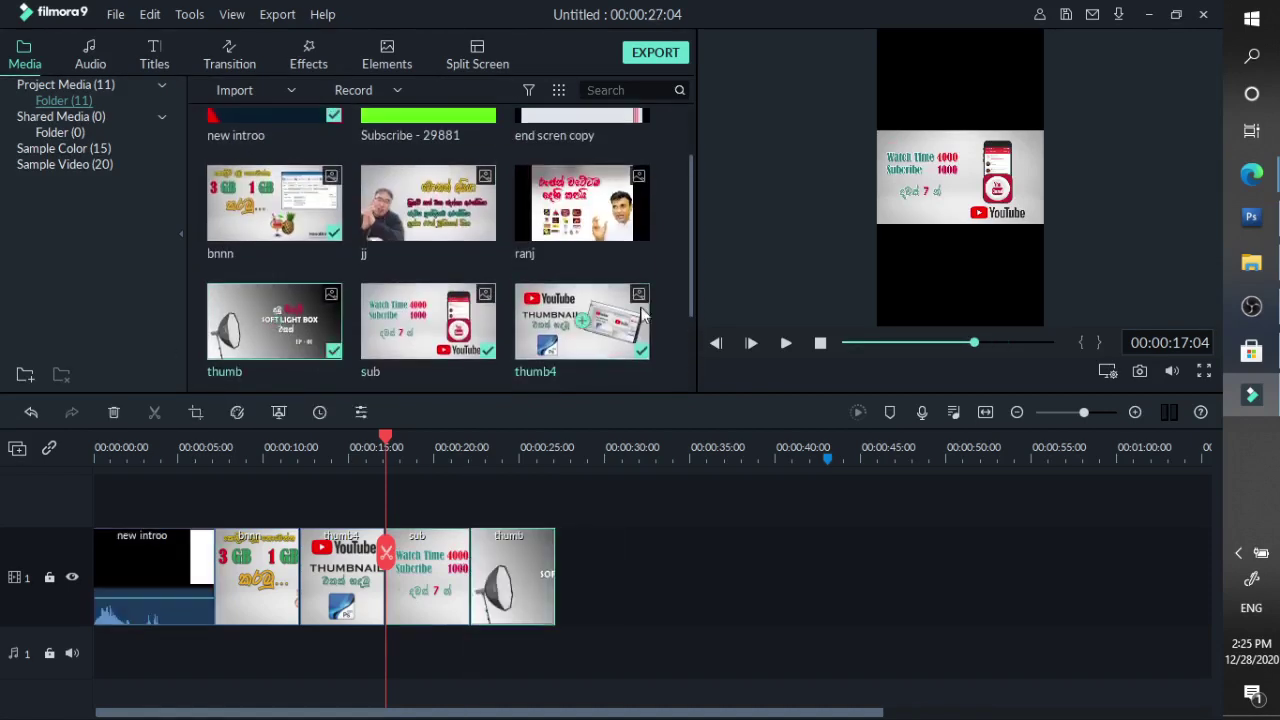
Place the jj image after thumb and the ranj image after jj on video track 1
{"action": "left_click_drag", "start_coordinate": [695, 250], "coordinate": [690, 203]}
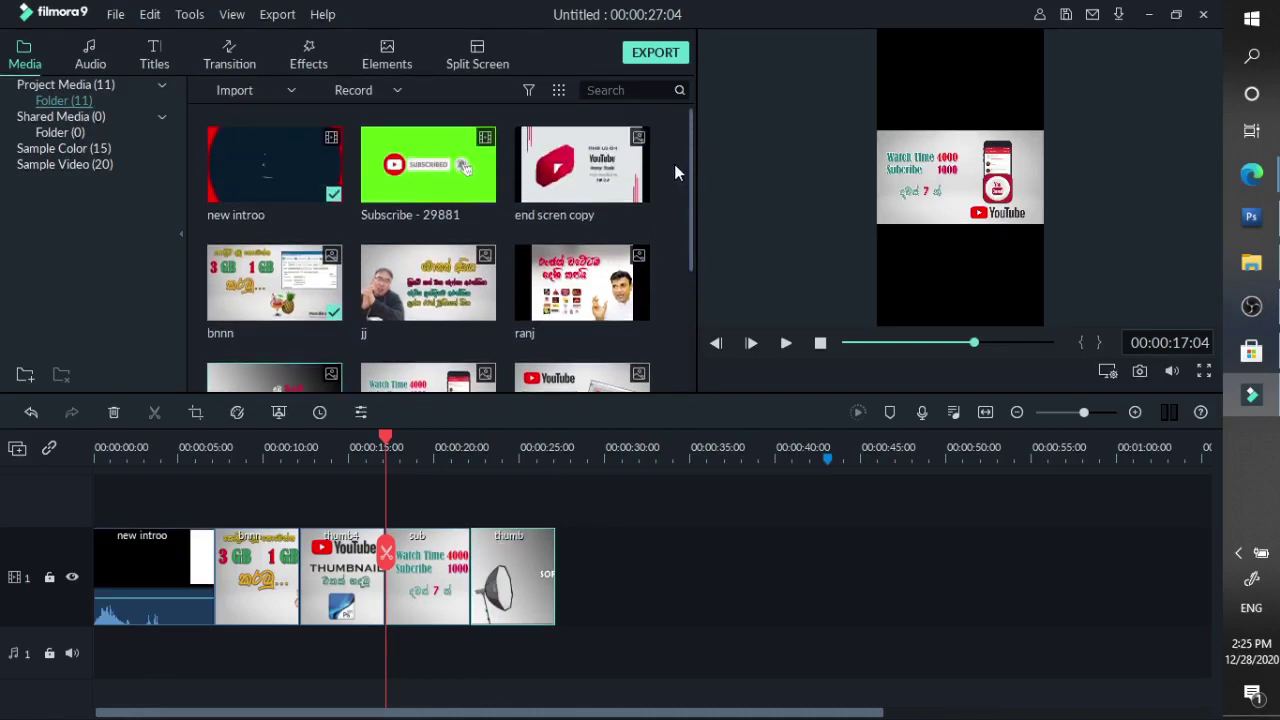
{"action": "left_click_drag", "start_coordinate": [691, 157], "coordinate": [694, 200]}
{"action": "left_click_drag", "start_coordinate": [428, 185], "coordinate": [561, 558]}
{"action": "left_click_drag", "start_coordinate": [694, 233], "coordinate": [670, 217]}
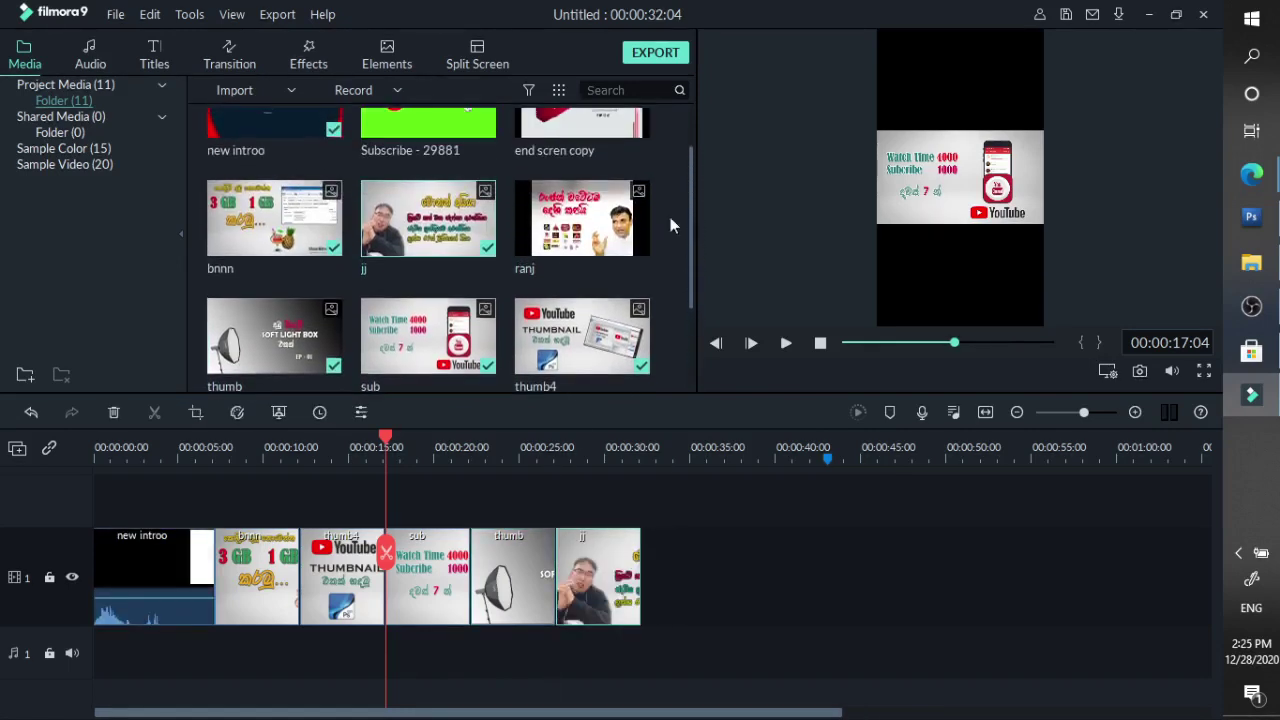
{"action": "left_click_drag", "start_coordinate": [582, 220], "coordinate": [658, 568]}
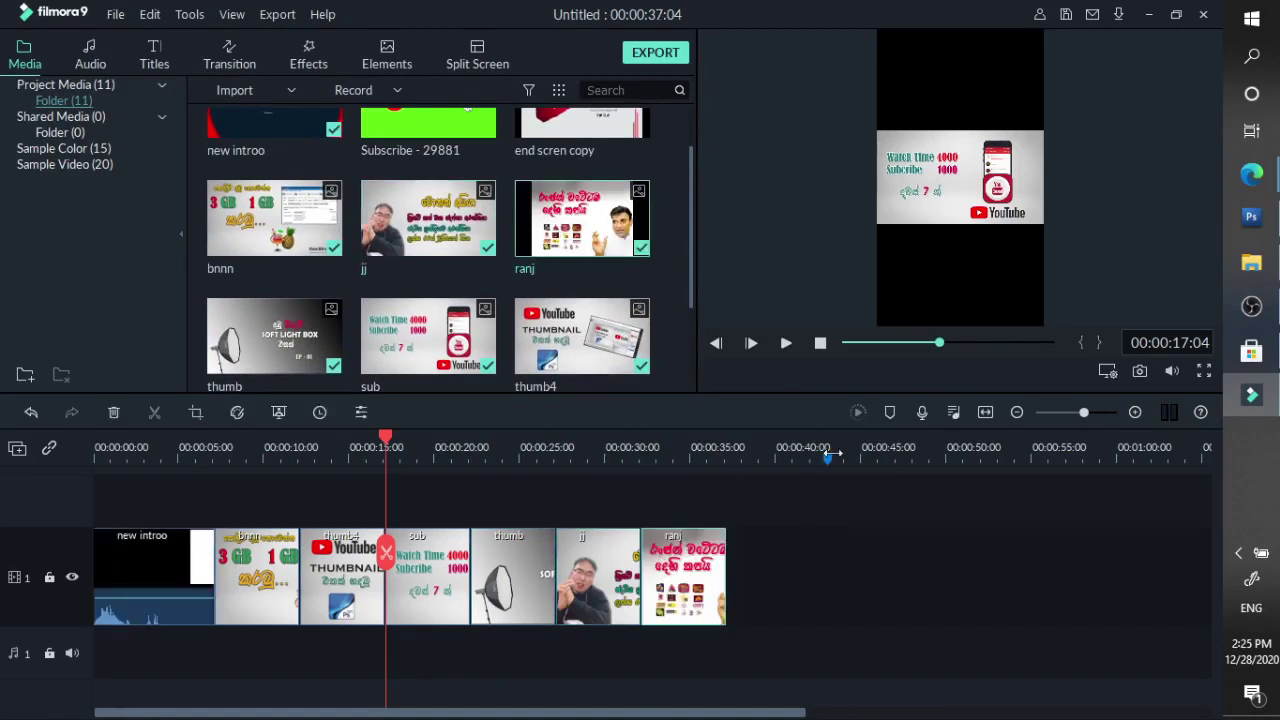
Place the win01 copy and r2 images one after the other behind ranj on video track 1
{"action": "left_click_drag", "start_coordinate": [826, 445], "coordinate": [1076, 440]}
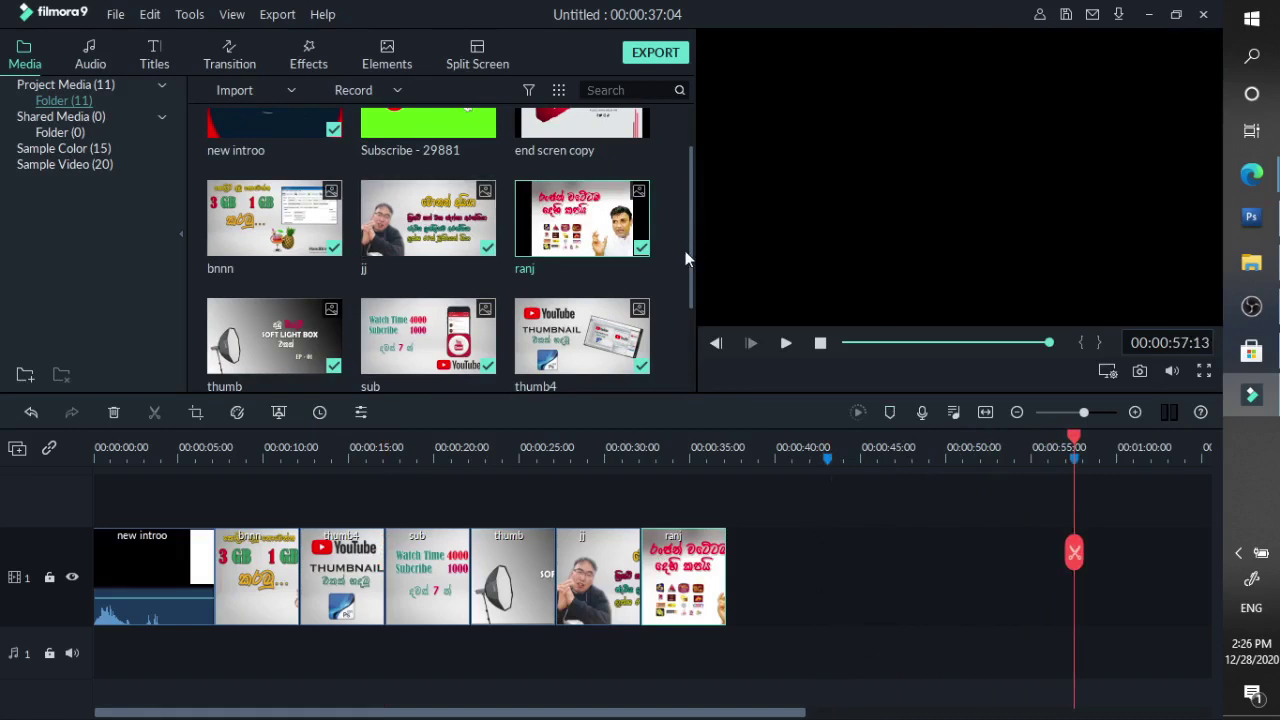
{"action": "left_click_drag", "start_coordinate": [692, 261], "coordinate": [686, 318]}
{"action": "left_click_drag", "start_coordinate": [275, 335], "coordinate": [728, 586]}
{"action": "left_click_drag", "start_coordinate": [428, 340], "coordinate": [788, 597]}
{"action": "mouse_move", "coordinate": [607, 714]}
{"action": "left_mouse_down"}
{"action": "mouse_move", "coordinate": [741, 714]}
{"action": "mouse_move", "coordinate": [608, 714]}
{"action": "left_mouse_up"}
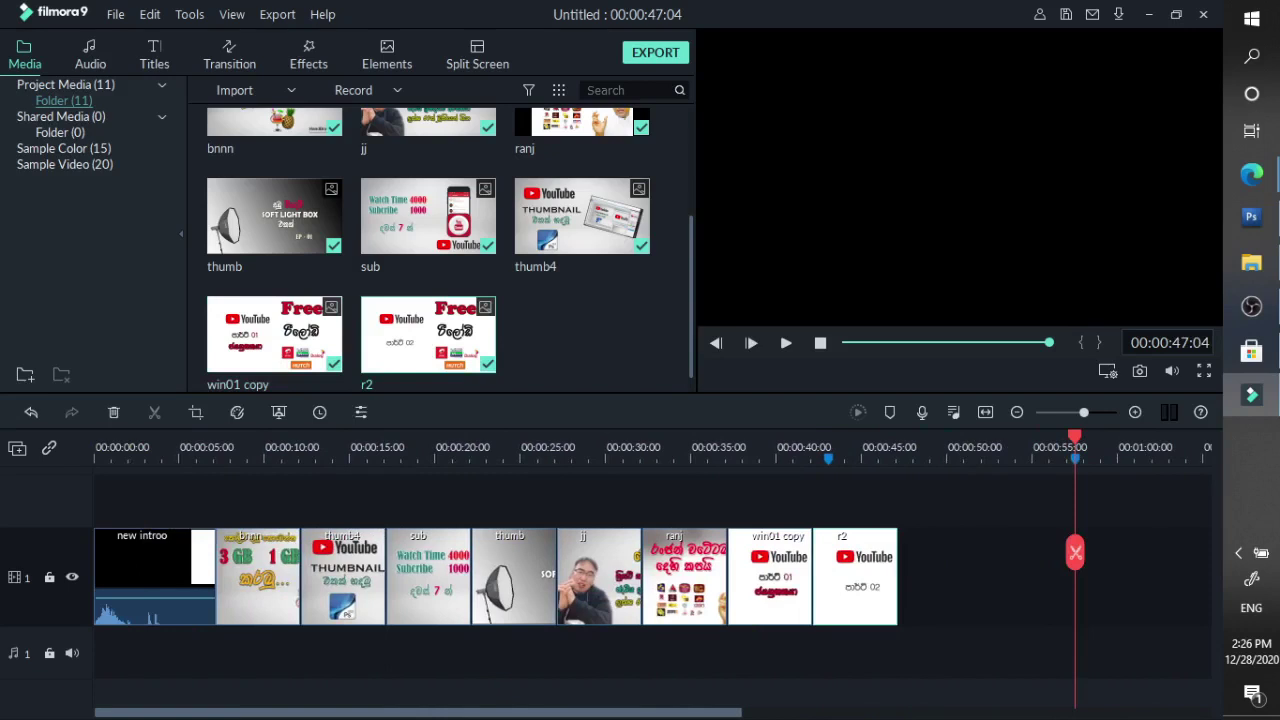
Check the project media for unused images and review the timeline frames back to the intro's logo
{"action": "left_click_drag", "start_coordinate": [696, 259], "coordinate": [685, 114]}
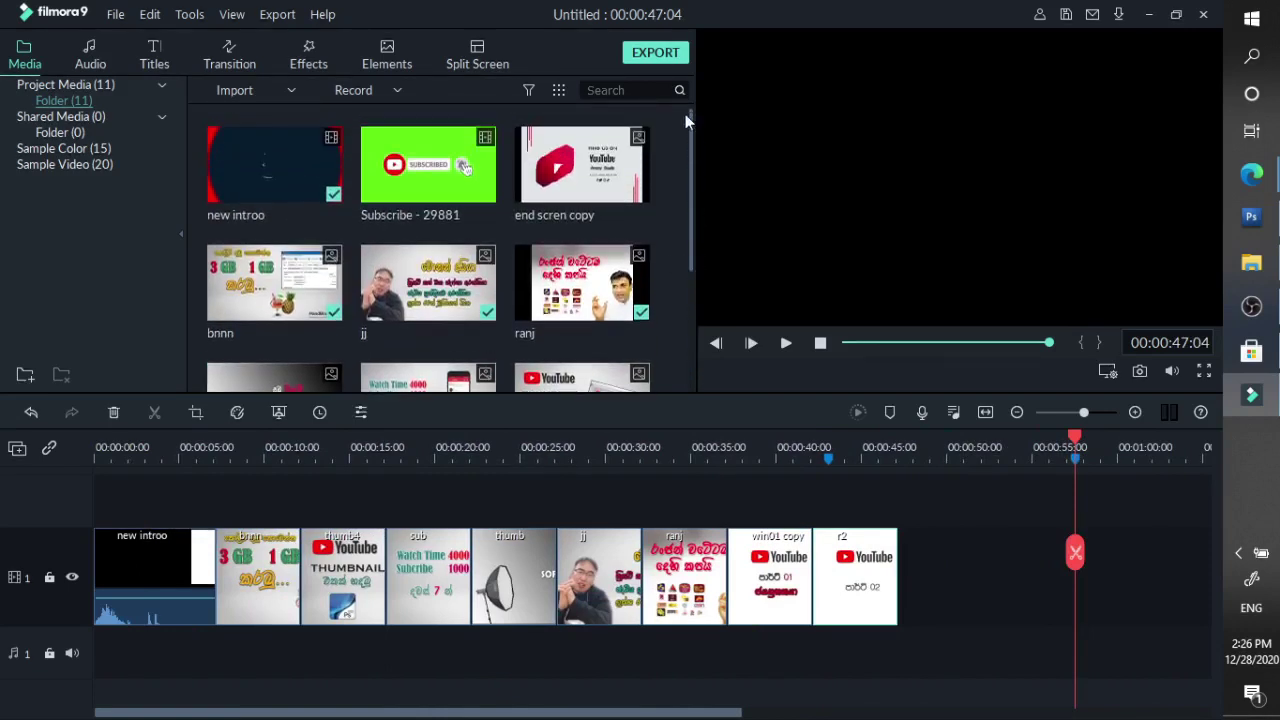
{"action": "scroll", "coordinate": [677, 169], "scroll_direction": "down", "scroll_amount": 2}
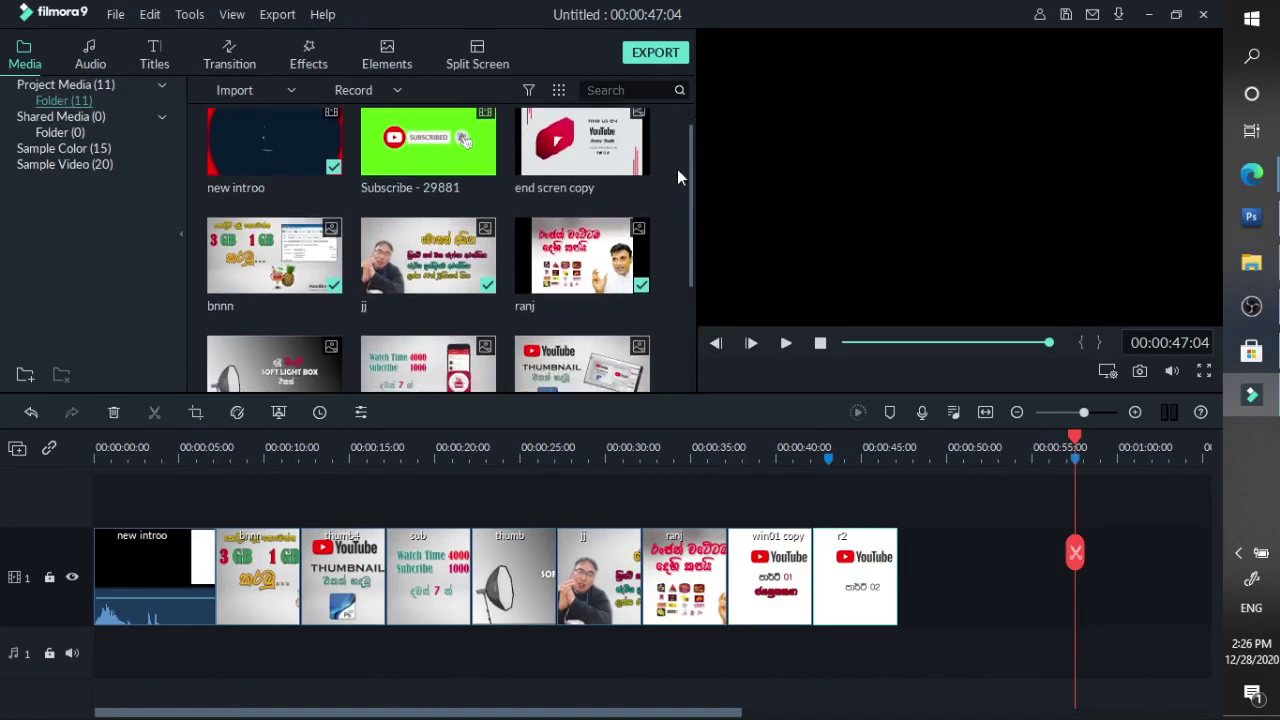
{"action": "scroll", "coordinate": [680, 190], "scroll_direction": "down", "scroll_amount": 5}
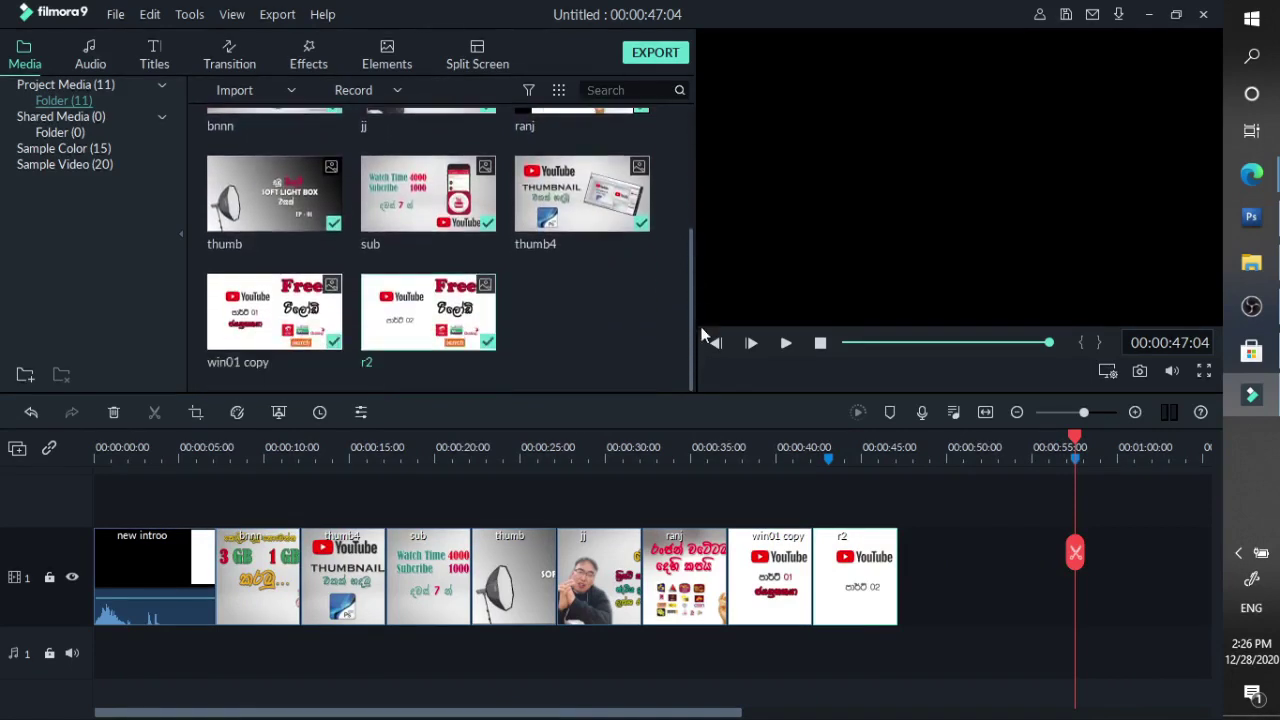
{"action": "left_click", "coordinate": [765, 455]}
{"action": "left_click", "coordinate": [543, 458]}
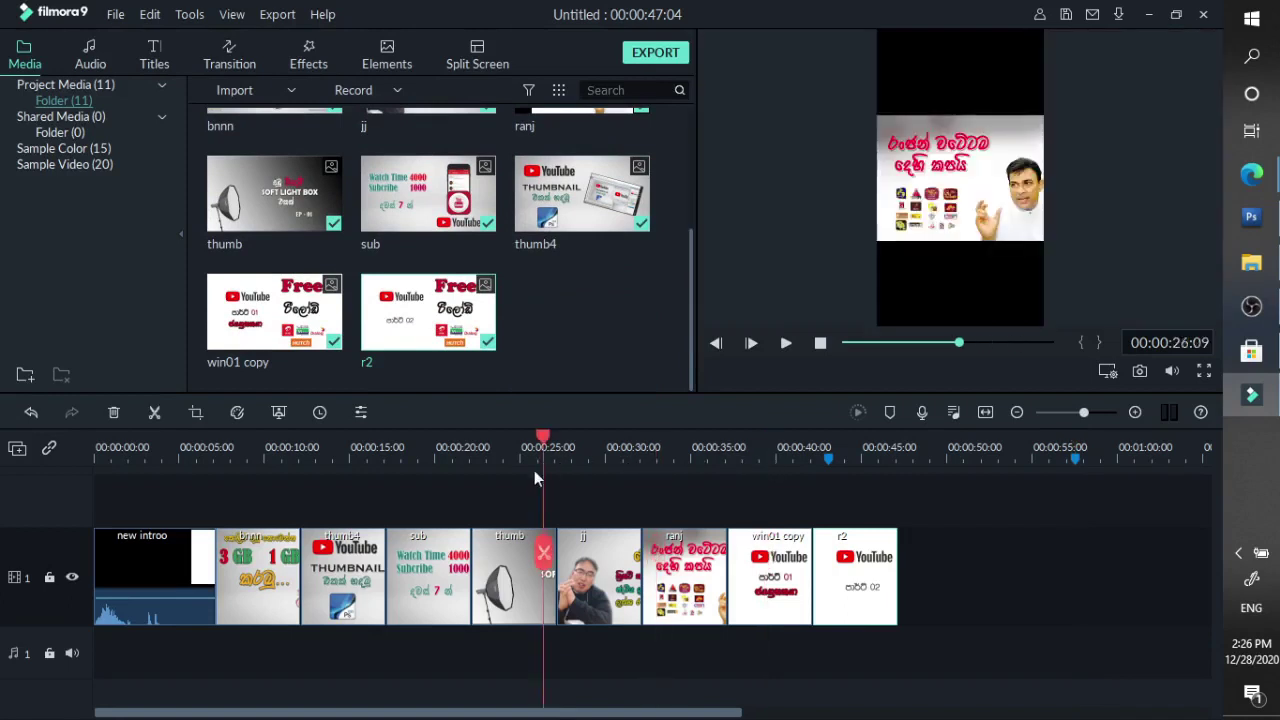
{"action": "left_click_drag", "start_coordinate": [338, 457], "coordinate": [199, 457]}
Switch the typing tool to English Office mode and add a Default Title on video track 2 at the end of the r2 clip
{"action": "left_click_drag", "start_coordinate": [571, 713], "coordinate": [740, 716]}
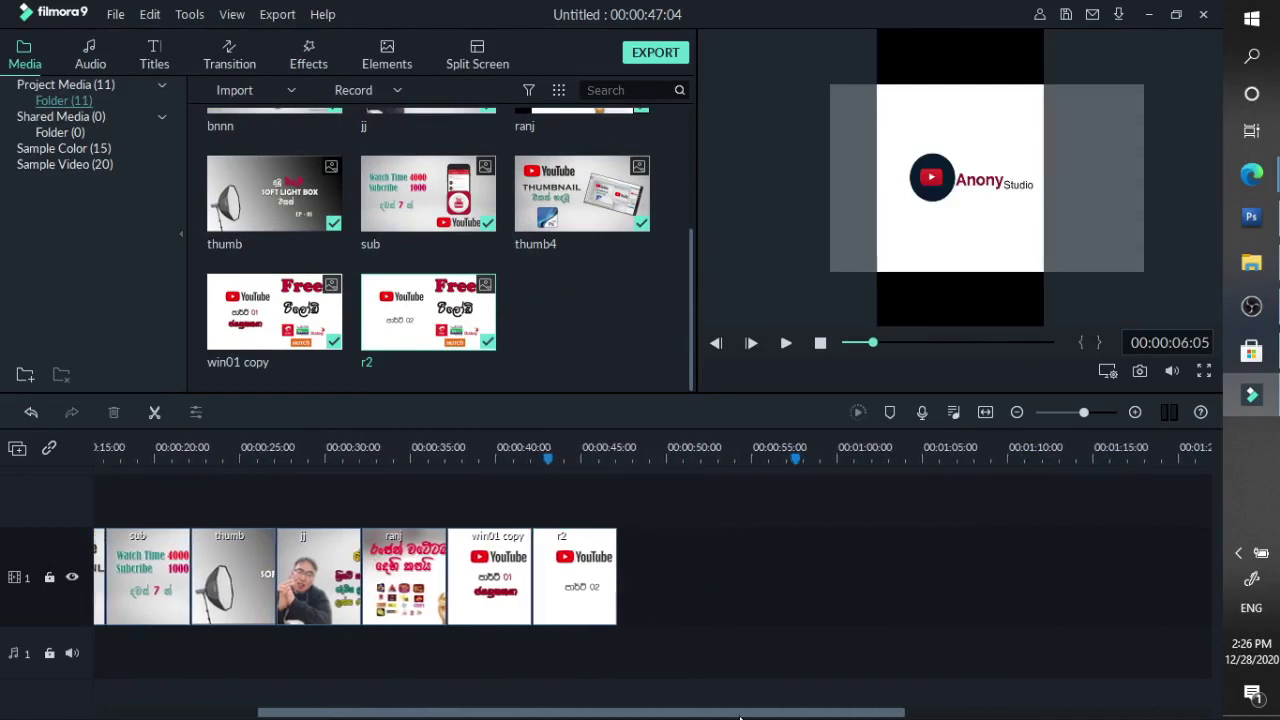
{"action": "left_click", "coordinate": [794, 459]}
{"action": "left_click", "coordinate": [620, 452]}
{"action": "left_click_drag", "start_coordinate": [620, 447], "coordinate": [618, 443]}
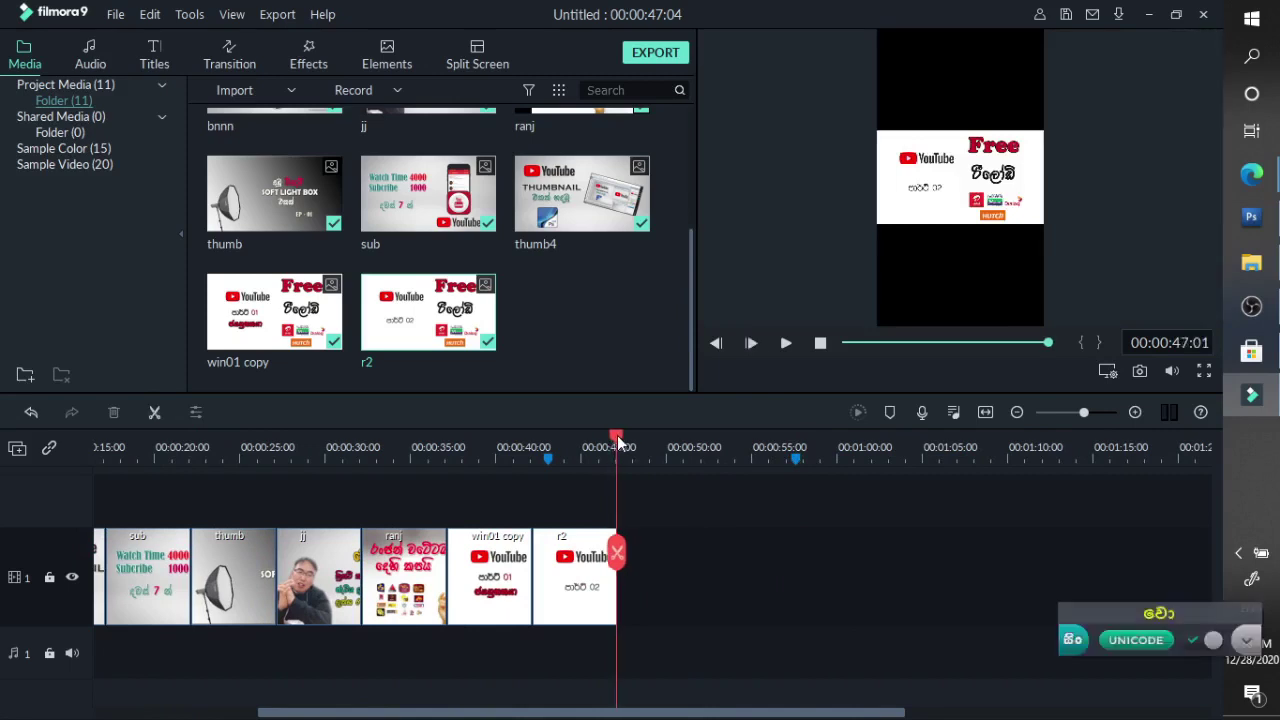
{"action": "left_click", "coordinate": [1137, 639]}
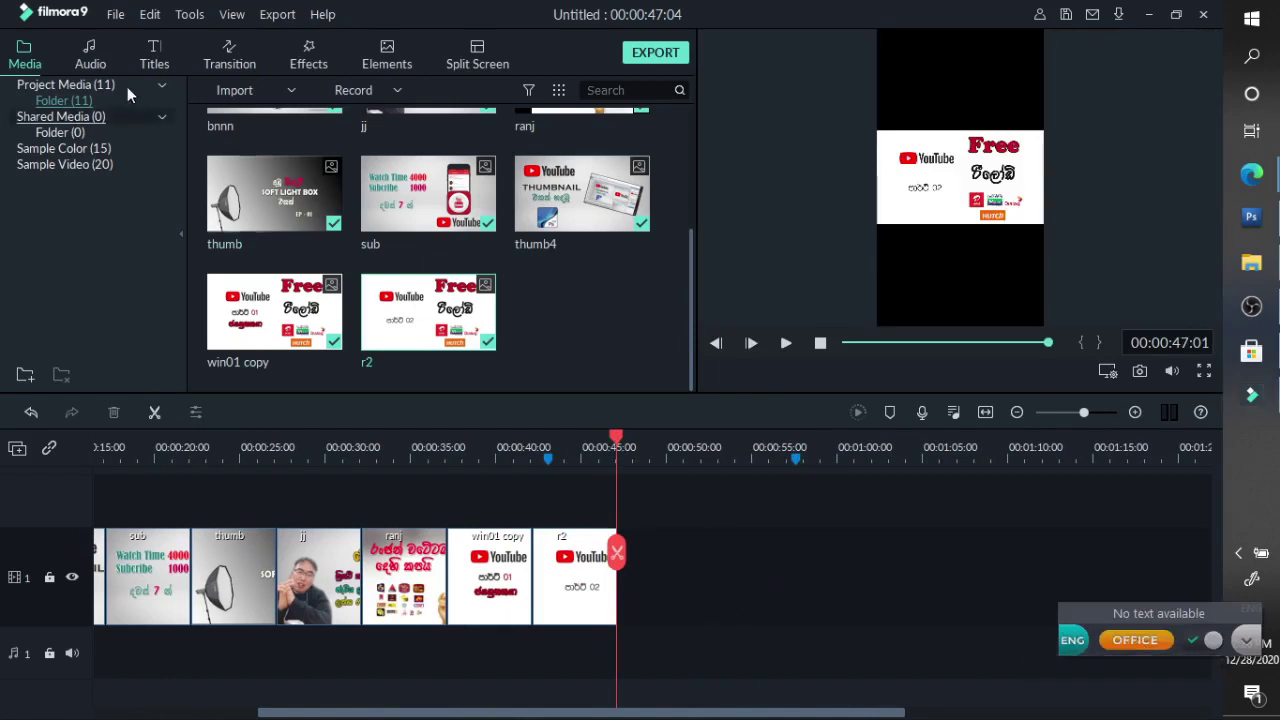
{"action": "left_click", "coordinate": [143, 48]}
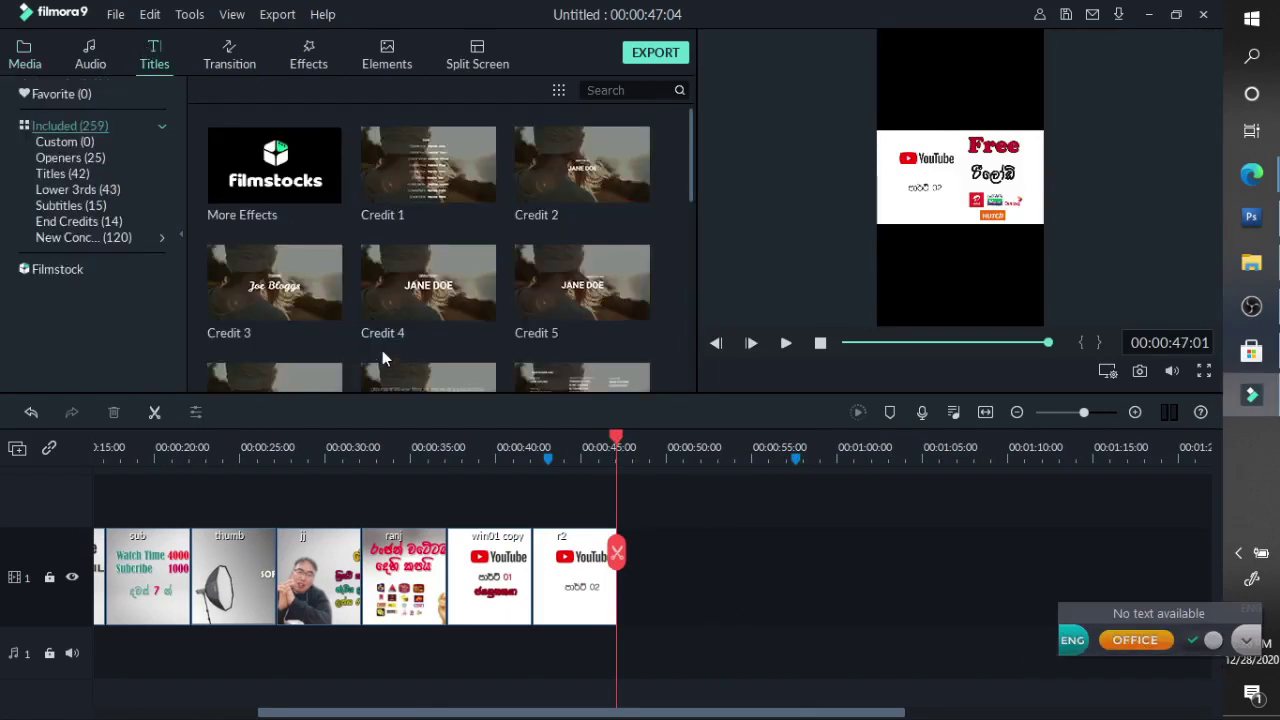
{"action": "left_click_drag", "start_coordinate": [688, 176], "coordinate": [713, 360]}
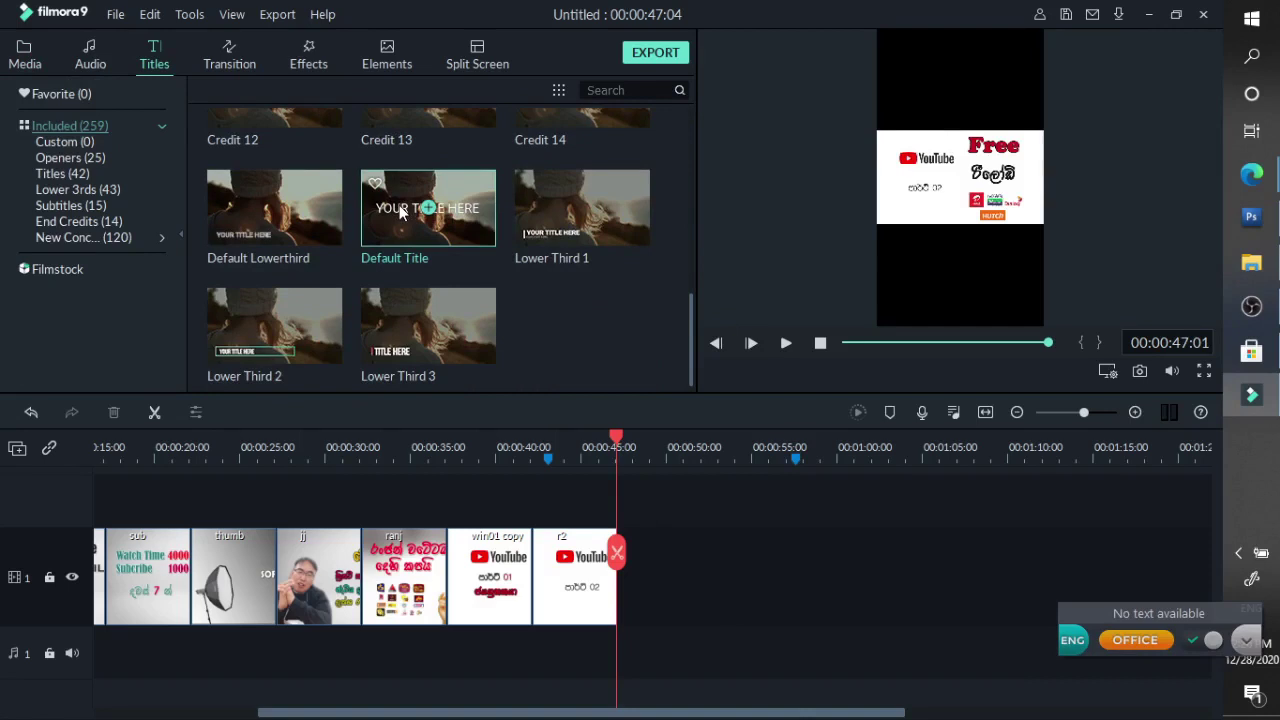
{"action": "left_click", "coordinate": [400, 210]}
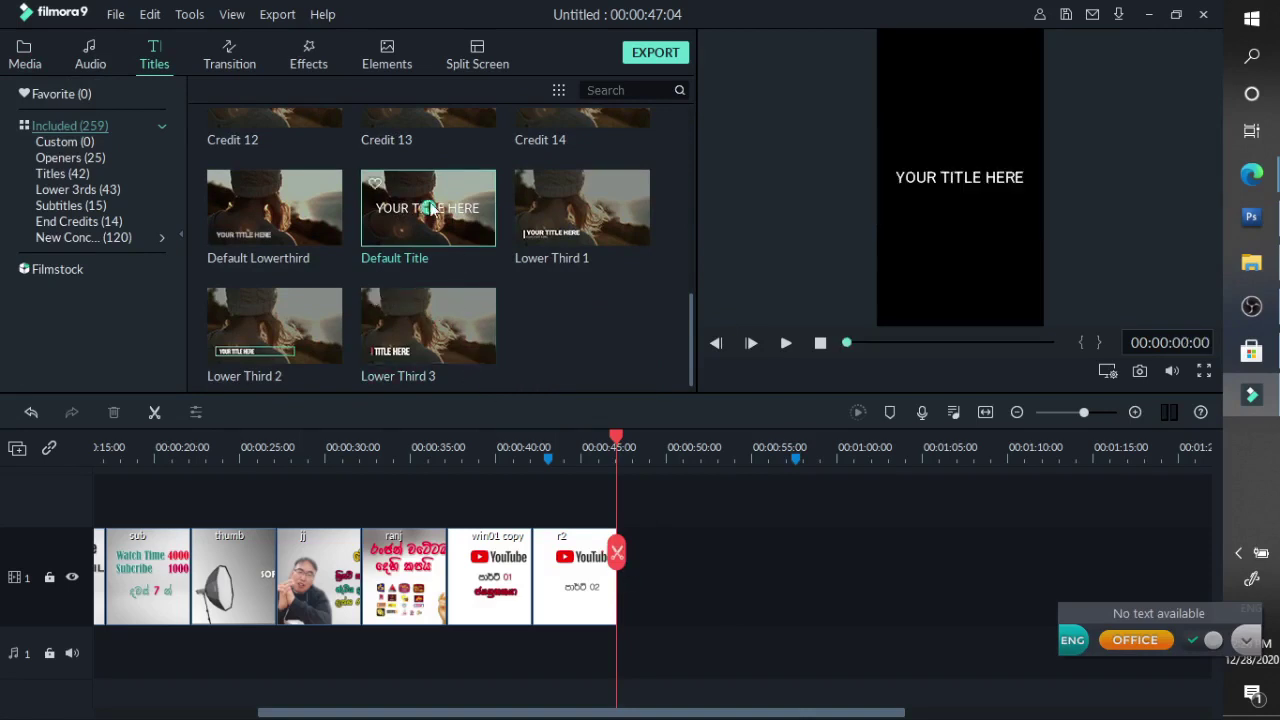
{"action": "left_click", "coordinate": [427, 209]}
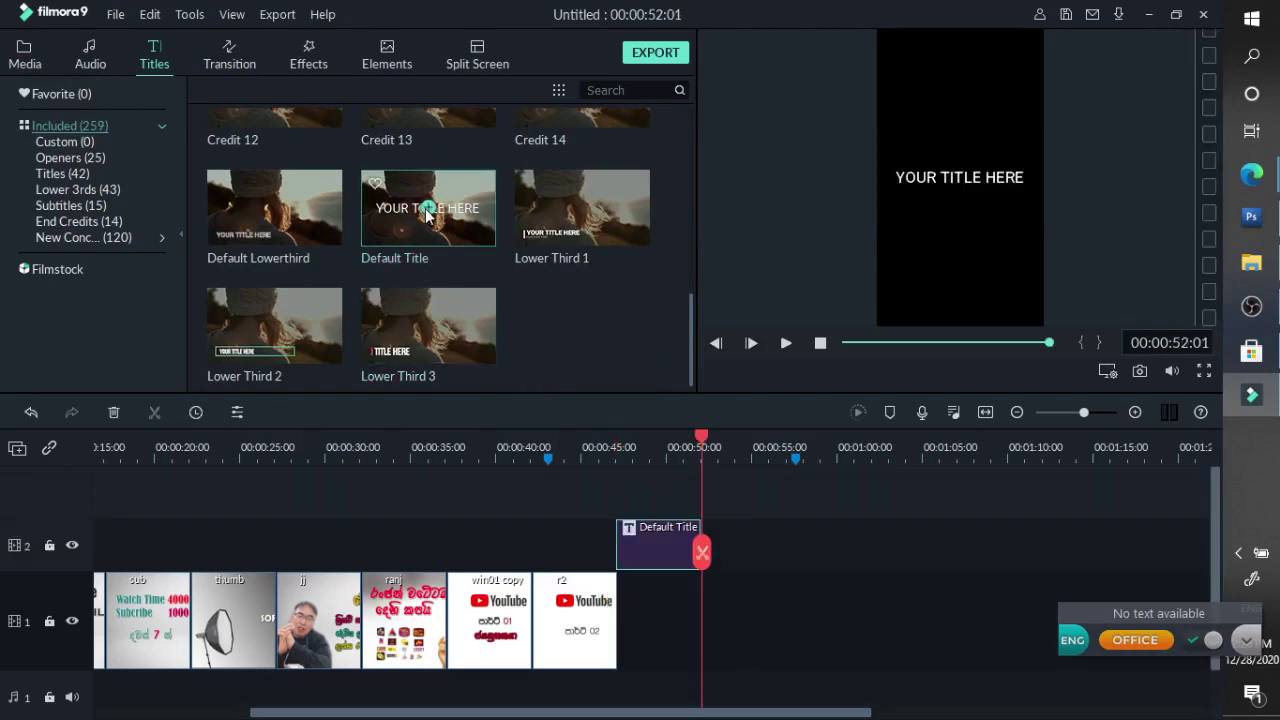
Open the Default Title clip for text editing and clear its placeholder text
{"action": "double_click", "coordinate": [652, 530]}
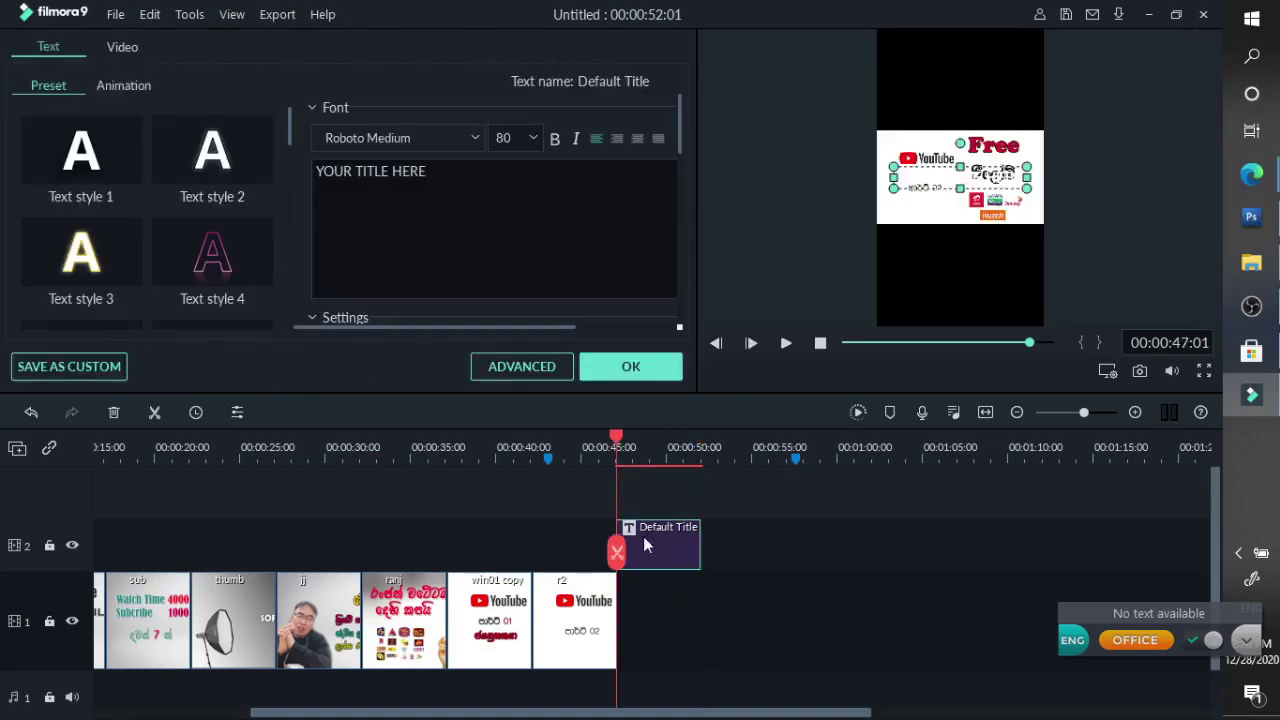
{"action": "left_click", "coordinate": [500, 208]}
{"action": "key", "text": "BackSpace"}
{"action": "key", "text": "BackSpace"}
{"action": "key", "text": "BackSpace"}
{"action": "key", "text": "BackSpace"}
{"action": "key", "text": "BackSpace"}
{"action": "key", "text": "BackSpace"}
{"action": "key", "text": "BackSpace"}
{"action": "key", "text": "BackSpace"}
{"action": "key", "text": "BackSpace"}
{"action": "key", "text": "BackSpace"}
{"action": "key", "text": "BackSpace"}
{"action": "key", "text": "BackSpace"}
{"action": "key", "text": "BackSpace"}
{"action": "key", "text": "BackSpace"}
{"action": "key", "text": "BackSpace"}
{"action": "type", "text": "si"}
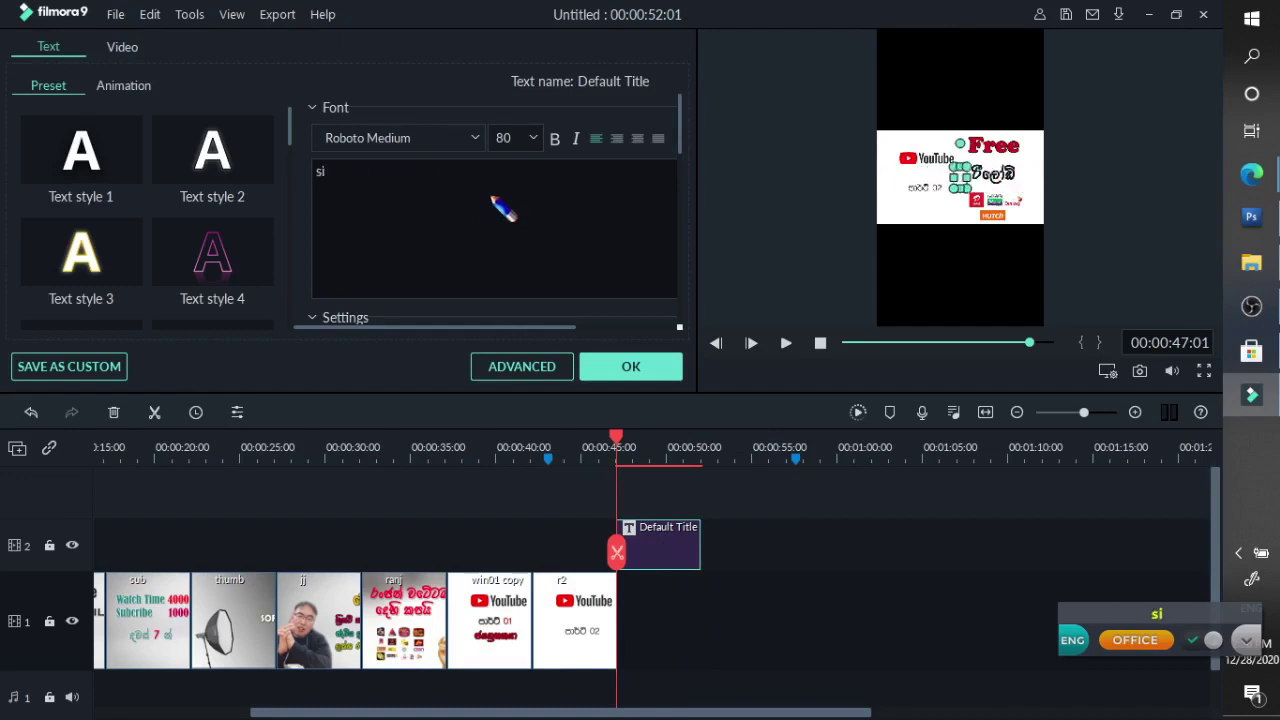
{"action": "key", "text": "BackSpace"}
{"action": "key", "text": "BackSpace"}
{"action": "type", "text": "dfds"}
{"action": "key", "text": "BackSpace"}
{"action": "key", "text": "BackSpace"}
{"action": "key", "text": "BackSpace"}
{"action": "key", "text": "BackSpace"}
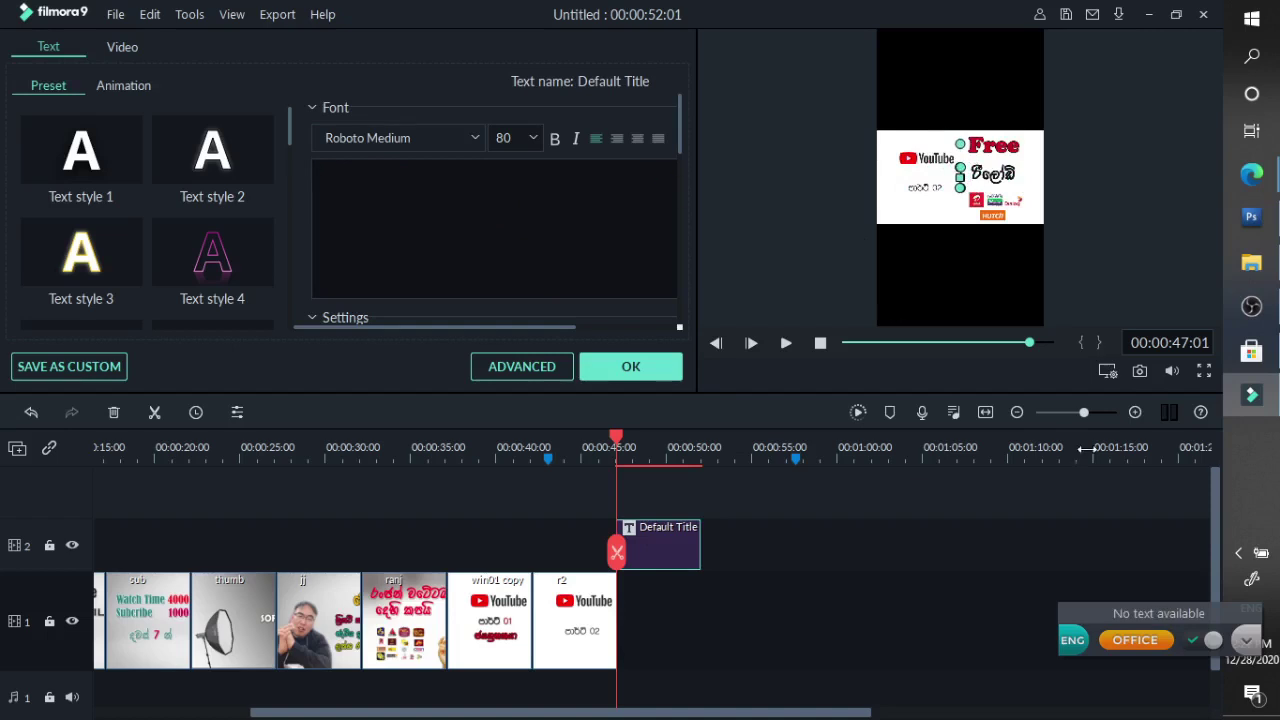
Close the typing tool, relaunch Pencil and set it to Sinhala Office mode
{"action": "left_click", "coordinate": [1245, 640]}
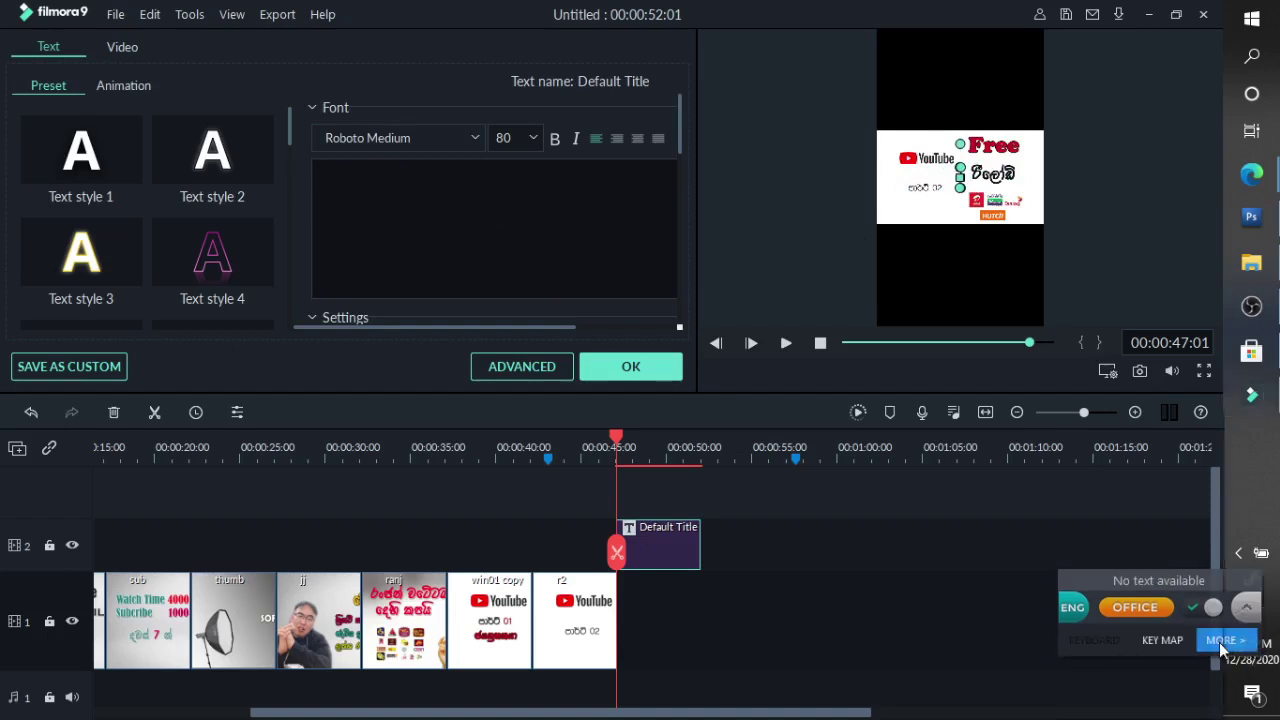
{"action": "left_click", "coordinate": [1226, 648]}
{"action": "left_click", "coordinate": [1145, 706]}
{"action": "left_click", "coordinate": [1251, 18]}
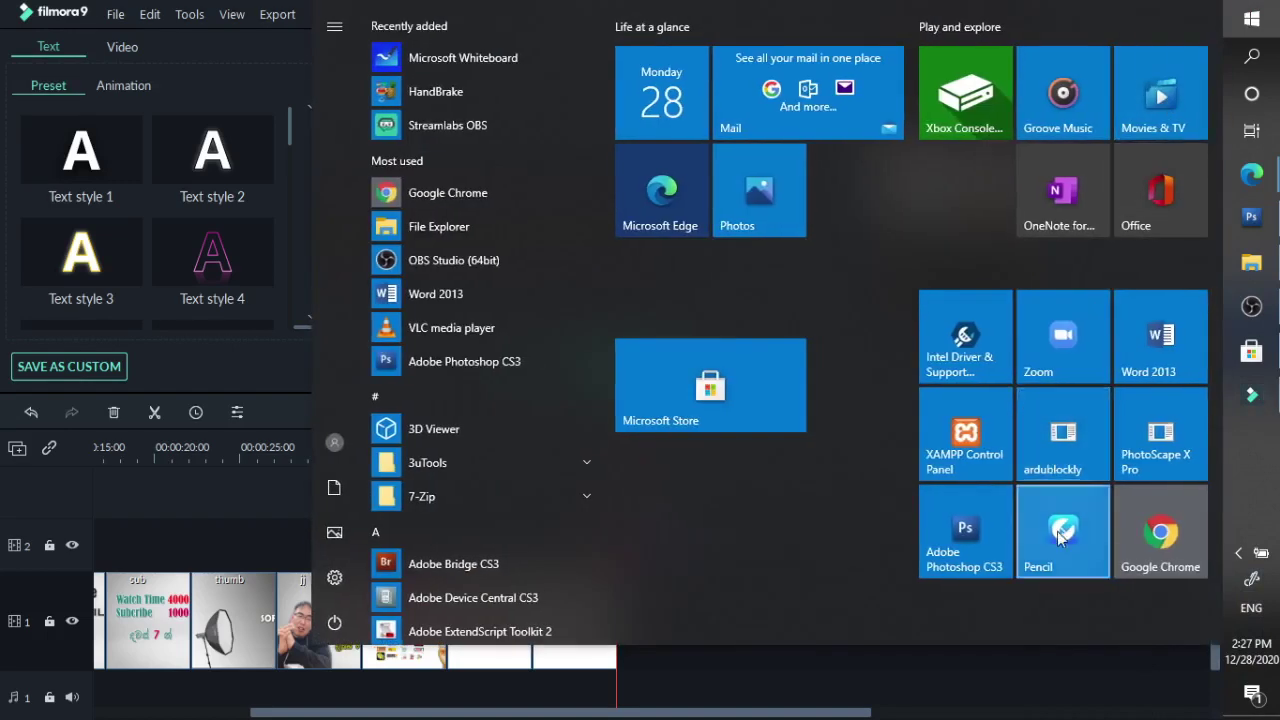
{"action": "left_click", "coordinate": [1042, 565]}
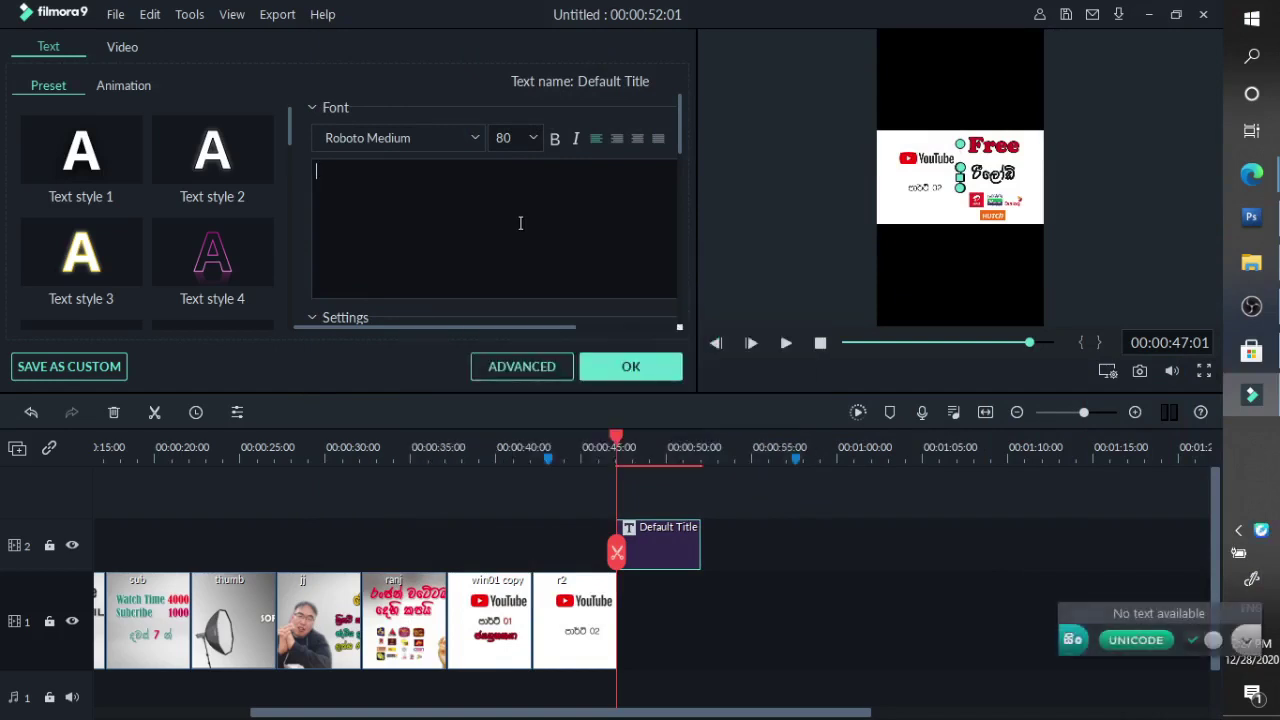
{"action": "left_click", "coordinate": [1135, 640]}
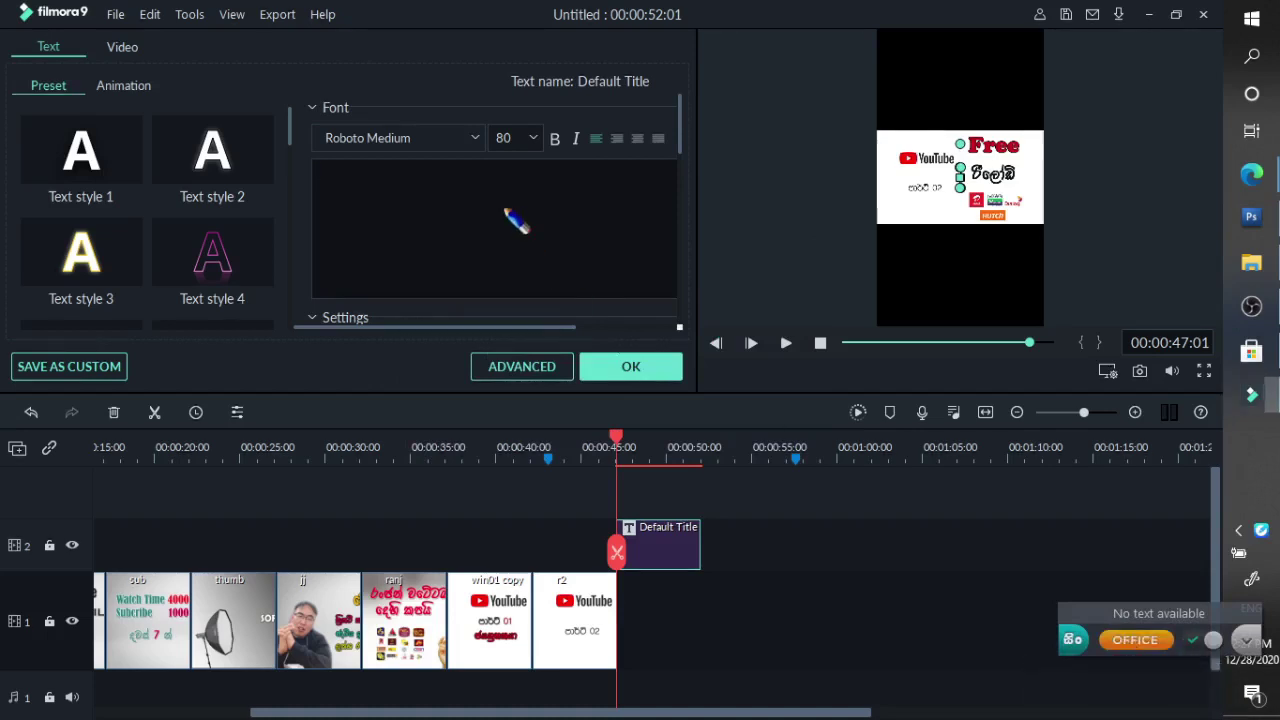
Enter the Sinhala phrase "සියල්ල බලන්න එන්න" as the Default Title's text
{"action": "type", "text": "siya"}
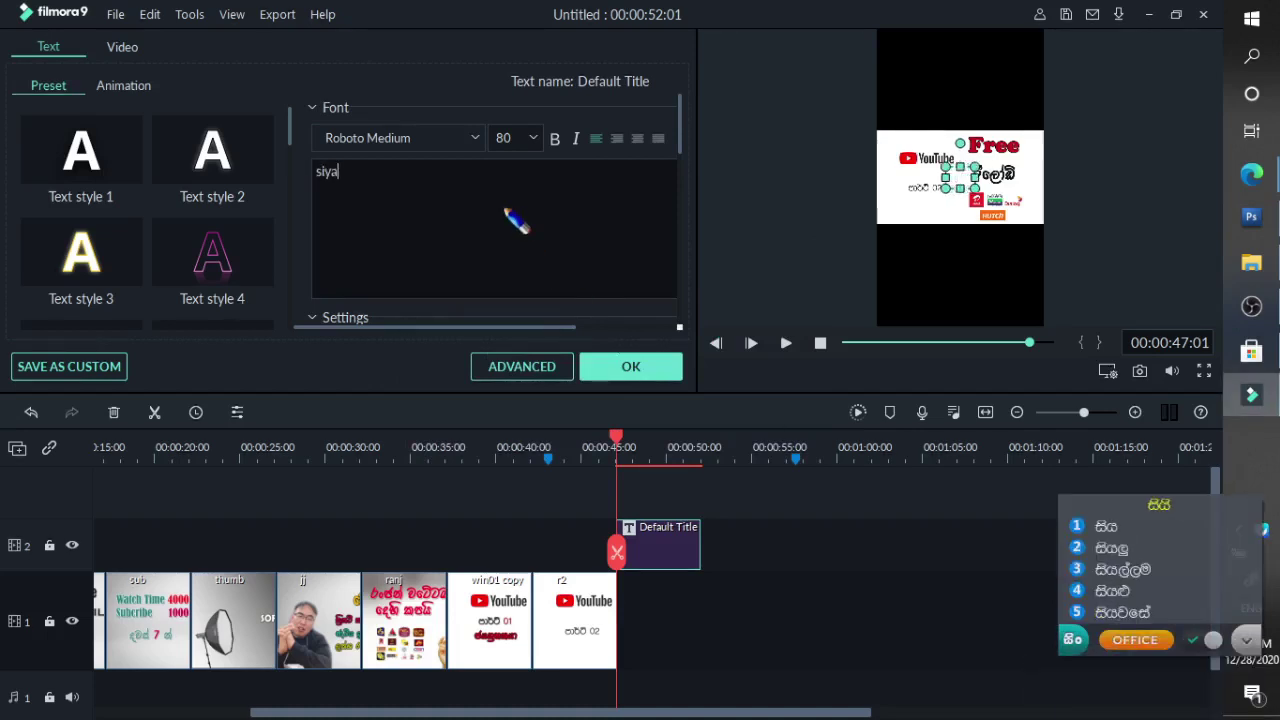
{"action": "type", "text": "lu"}
{"action": "key", "text": "space"}
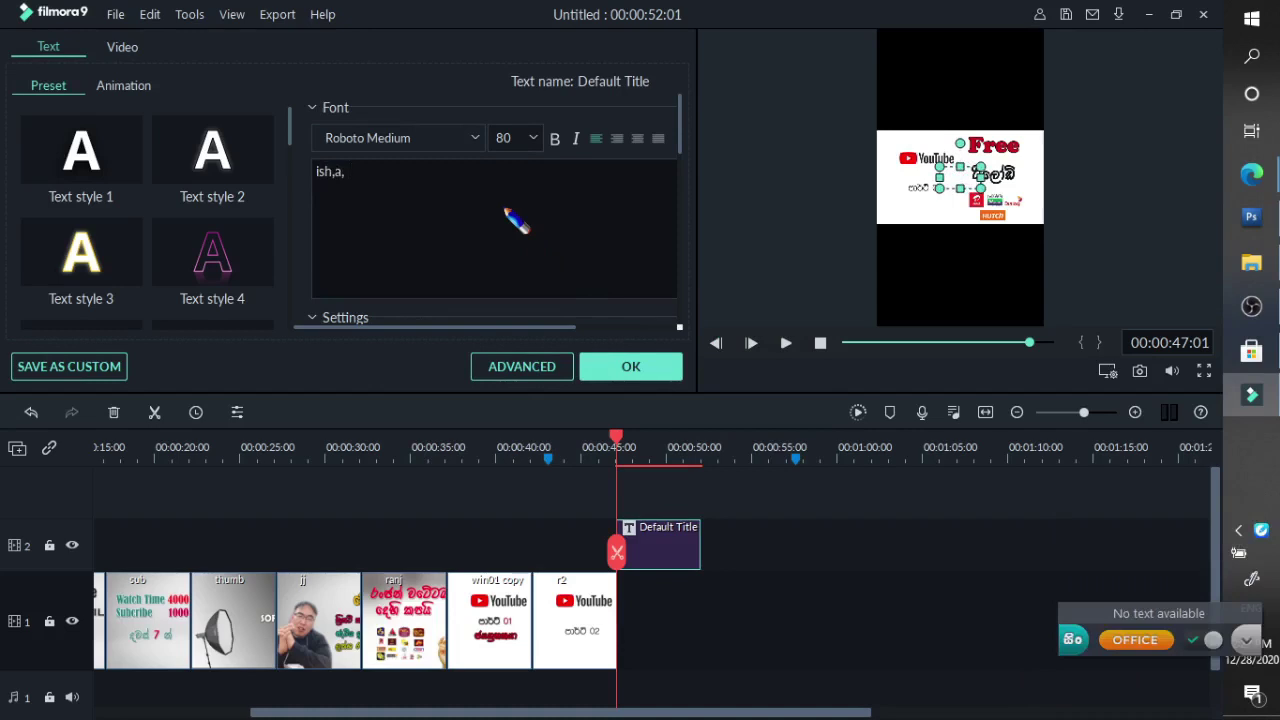
{"action": "type", "text": "balann"}
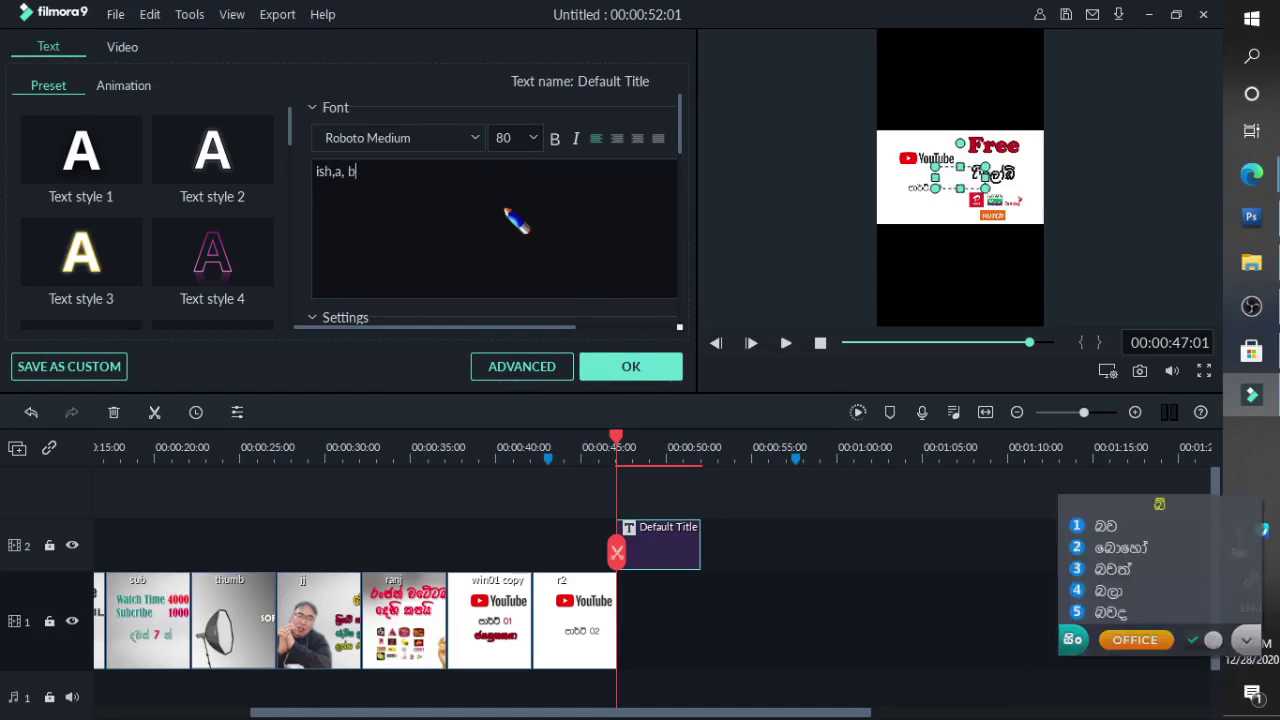
{"action": "key", "text": "space"}
{"action": "type", "text": "enna"}
{"action": "key", "text": "space"}
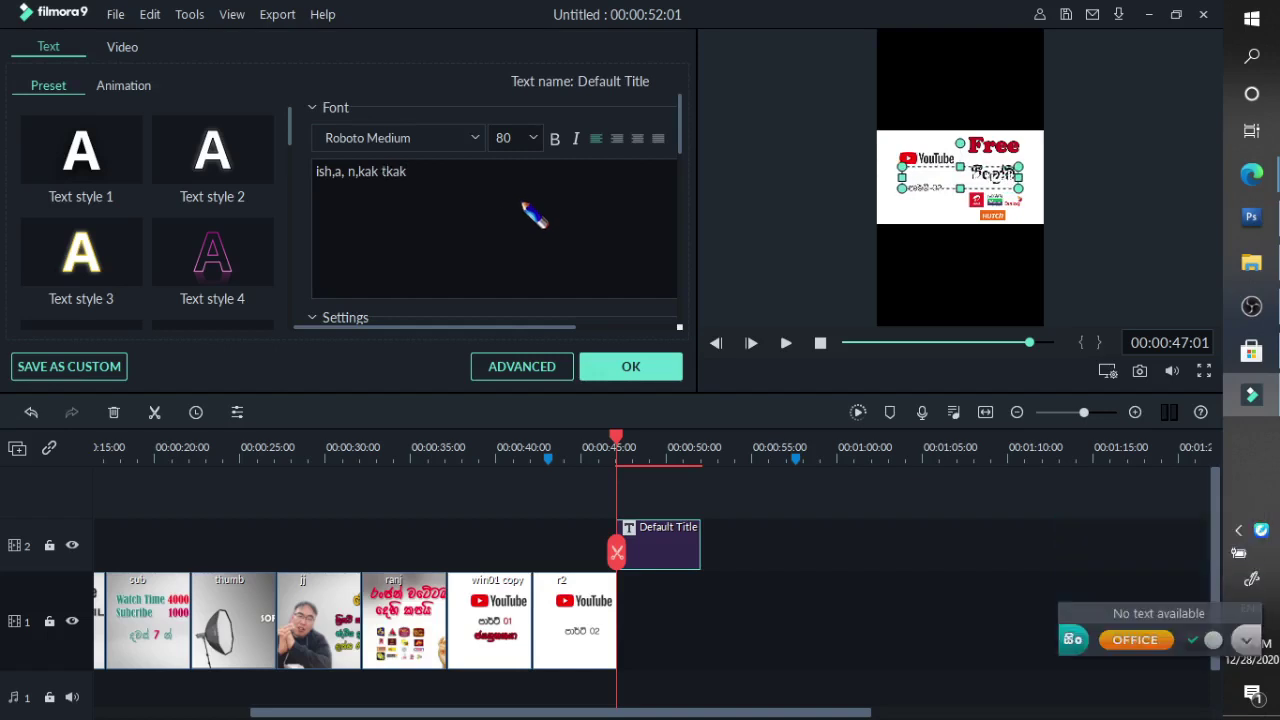
Apply the 0KDOLU font to the whole title text
{"action": "left_click_drag", "start_coordinate": [531, 211], "coordinate": [289, 175]}
{"action": "left_click", "coordinate": [481, 137]}
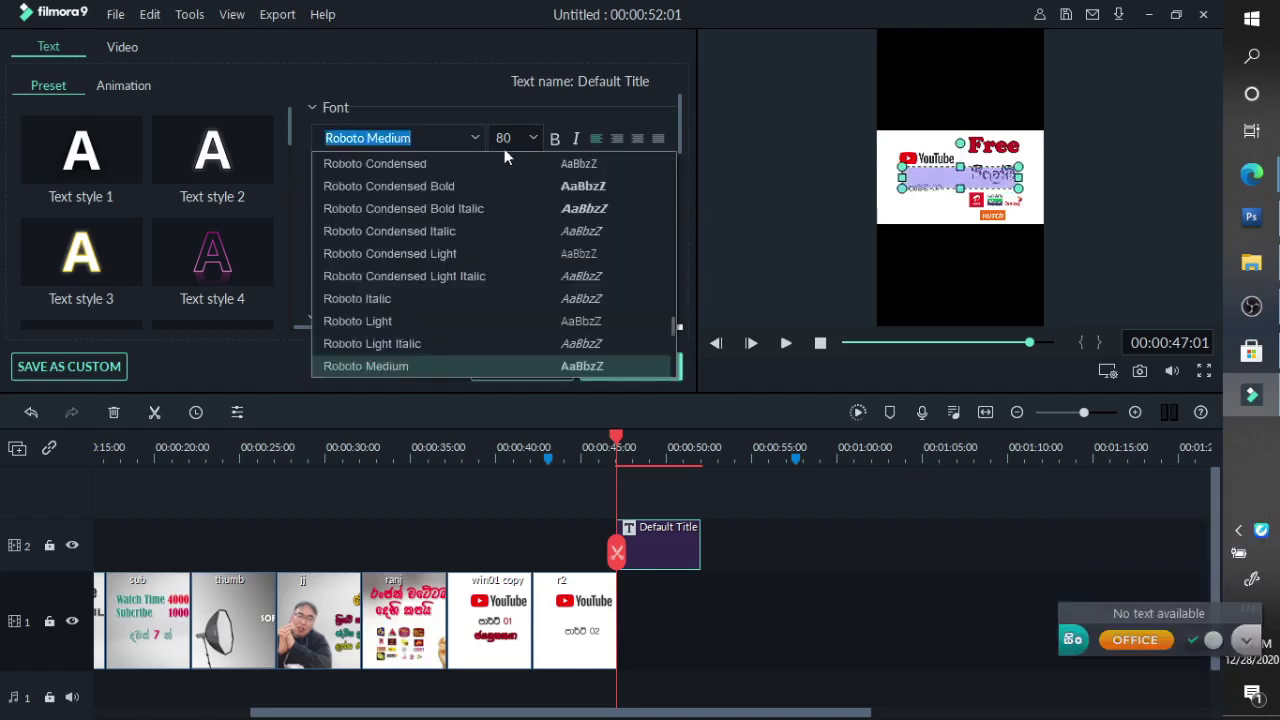
{"action": "left_click_drag", "start_coordinate": [676, 332], "coordinate": [668, 149]}
{"action": "left_click", "coordinate": [626, 187]}
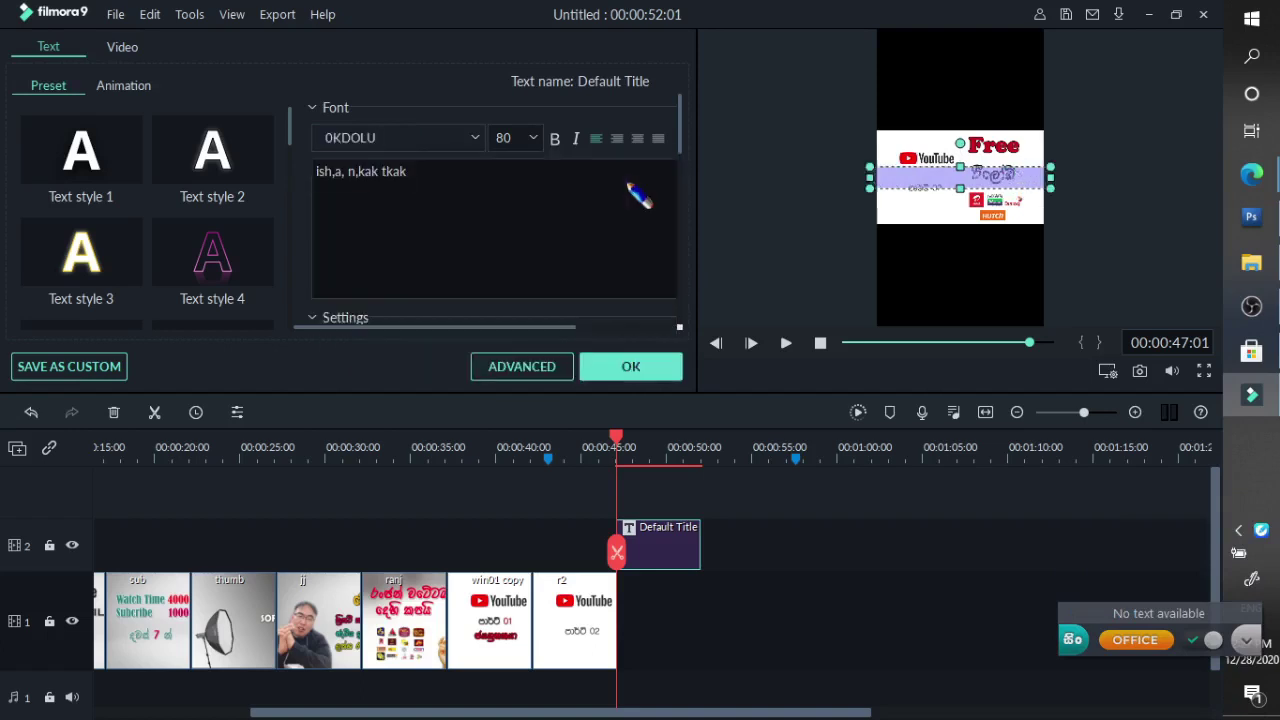
Set the whole title text's font to 4u-Malith and check it on a frame just after the r2 clip
{"action": "left_click_drag", "start_coordinate": [514, 191], "coordinate": [234, 175]}
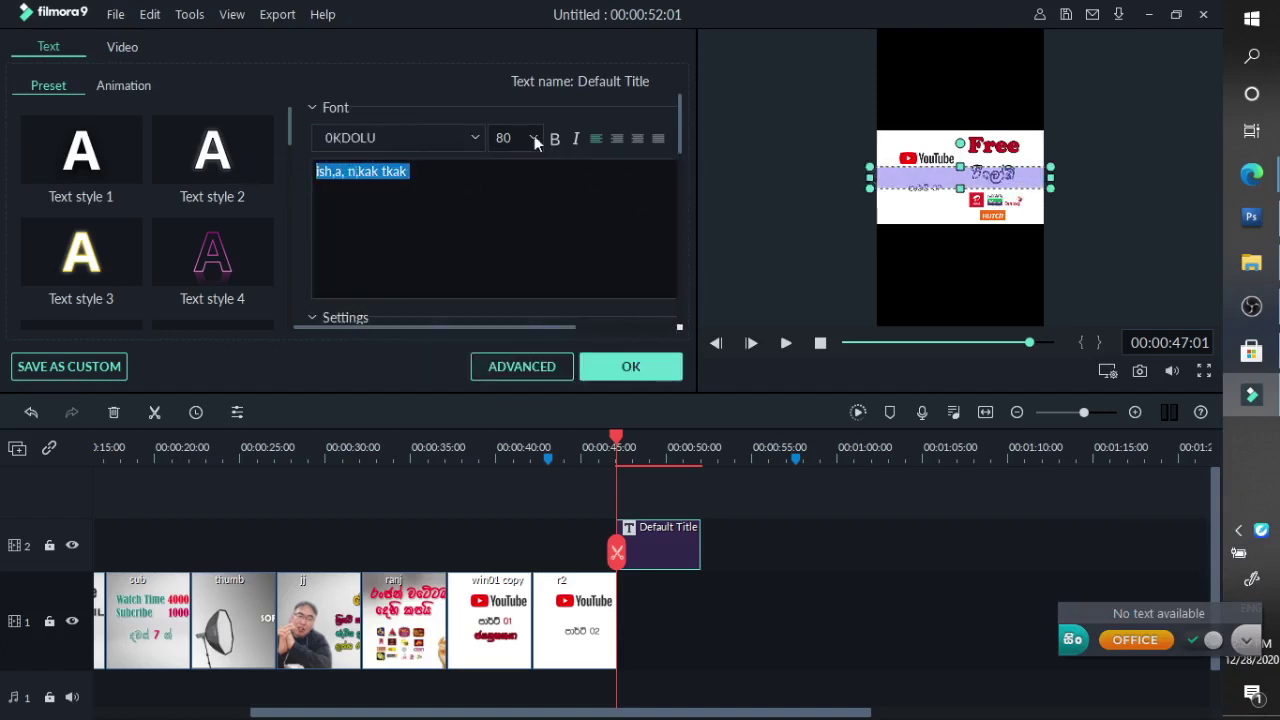
{"action": "left_click", "coordinate": [476, 141]}
{"action": "left_click", "coordinate": [581, 205]}
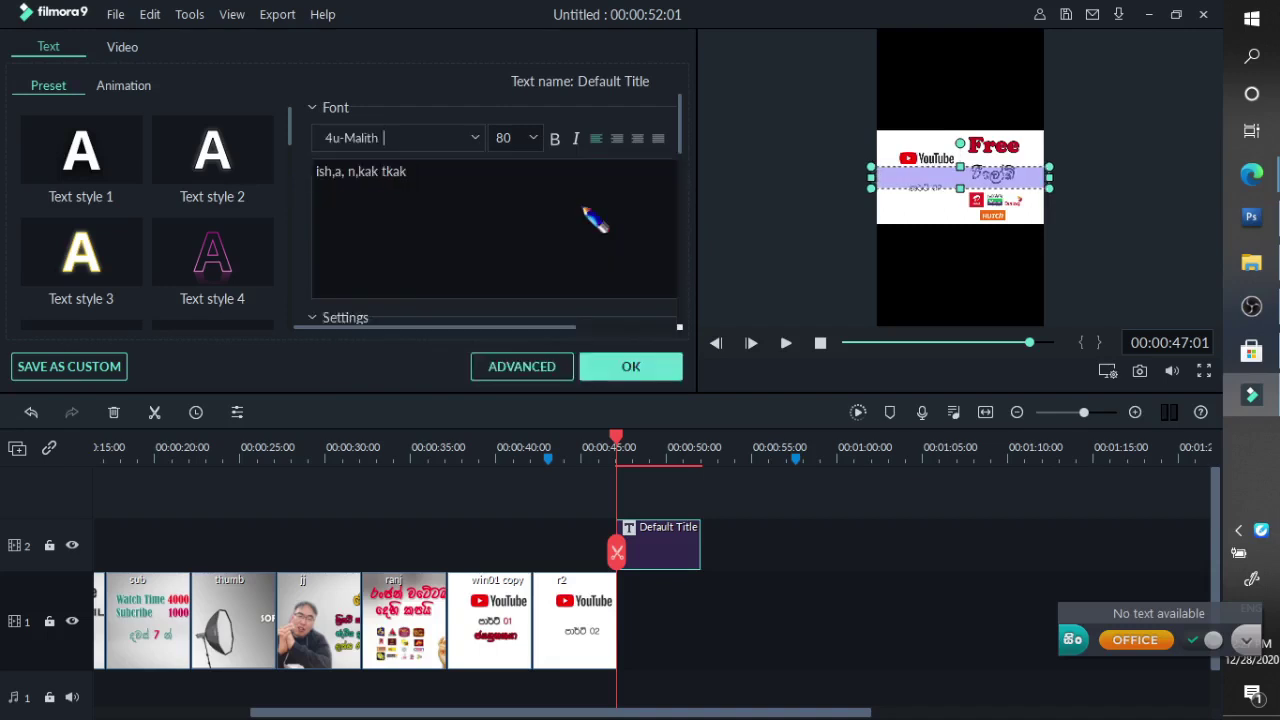
{"action": "left_click", "coordinate": [621, 437]}
{"action": "left_click", "coordinate": [960, 186]}
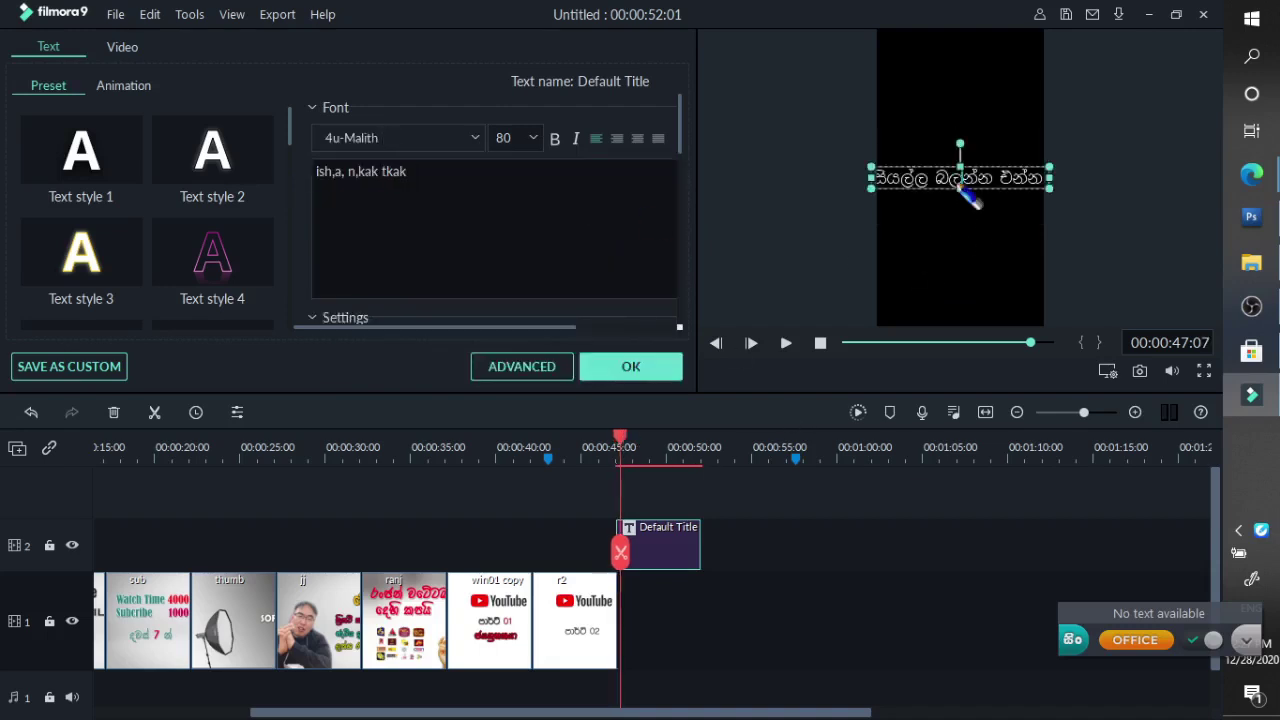
Break the title so එන්න sits on a second line and set the font size to 90
{"action": "left_click", "coordinate": [378, 172]}
{"action": "key", "text": "Return"}
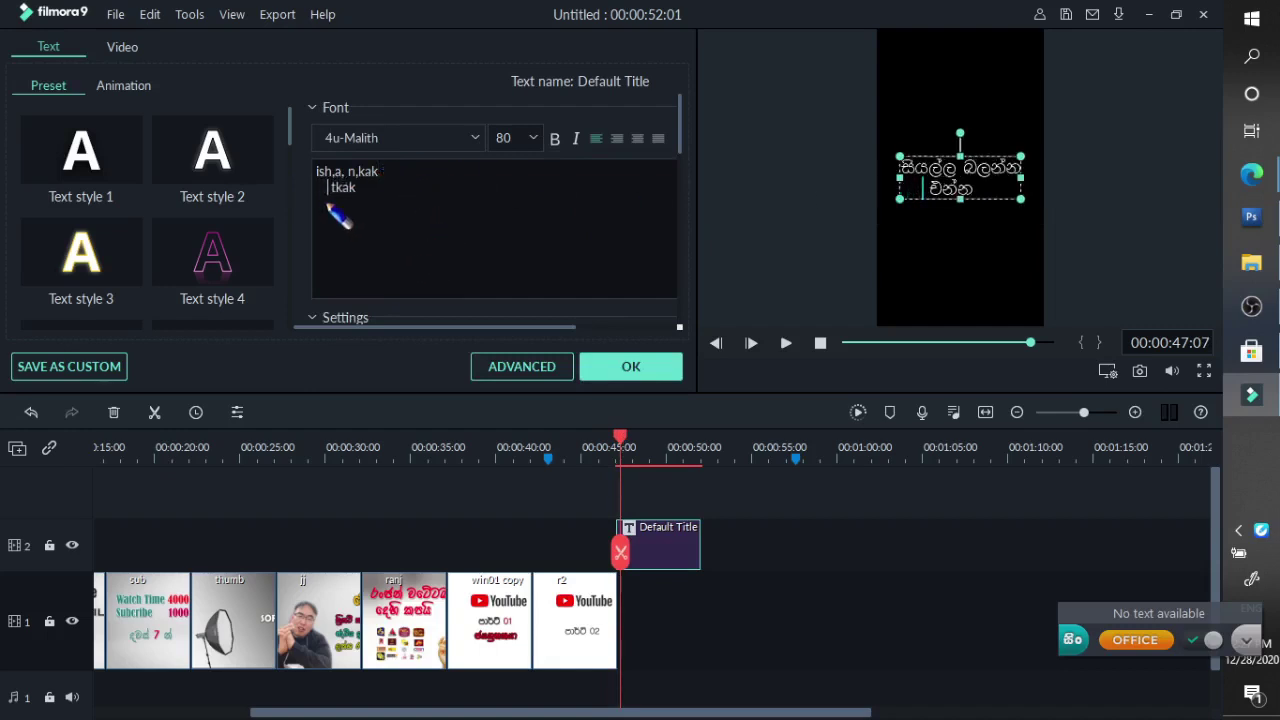
{"action": "left_click_drag", "start_coordinate": [928, 152], "coordinate": [917, 114]}
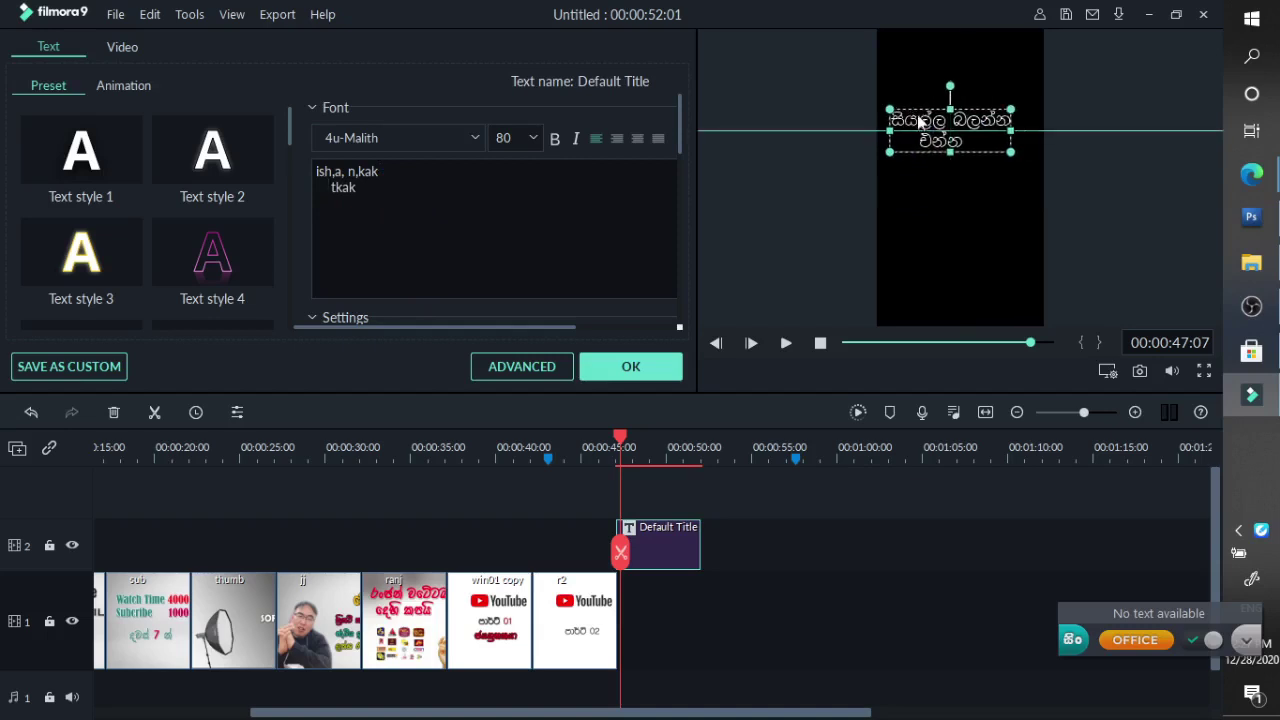
{"action": "left_click_drag", "start_coordinate": [1010, 152], "coordinate": [974, 158]}
{"action": "left_click", "coordinate": [532, 136]}
{"action": "scroll", "coordinate": [532, 205], "scroll_direction": "down", "scroll_amount": 2}
{"action": "left_click", "coordinate": [508, 161]}
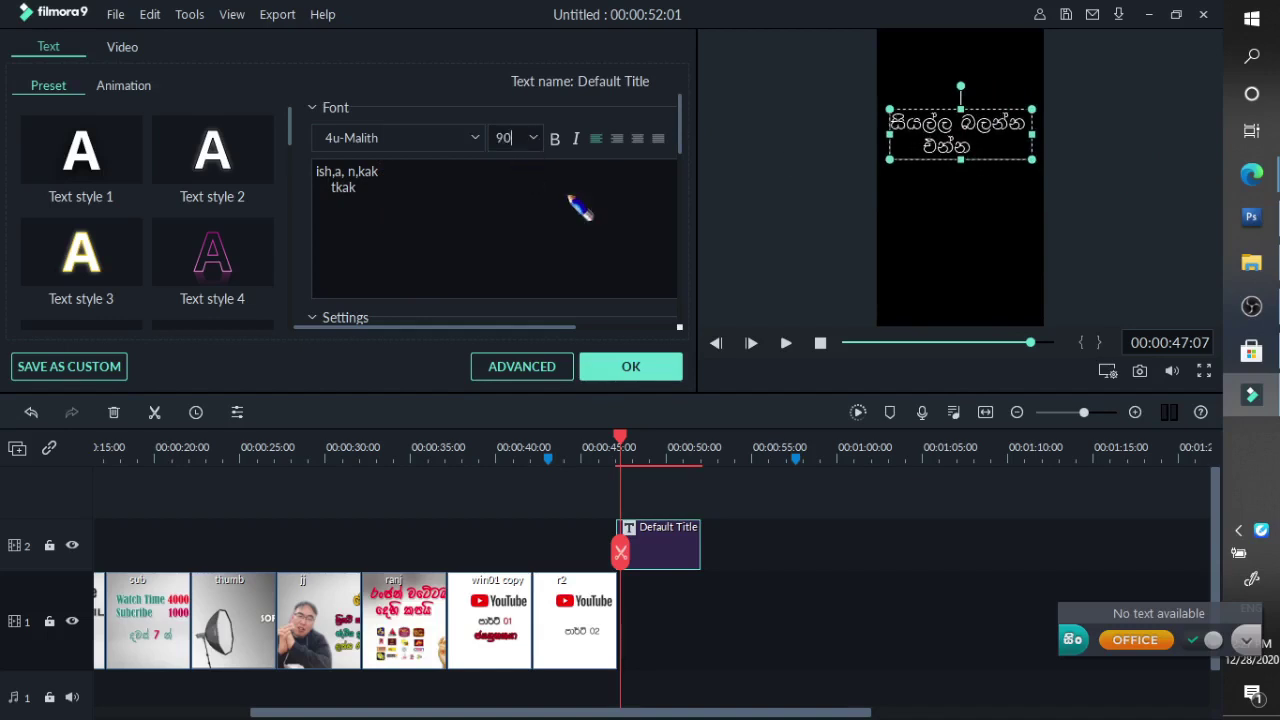
Adjust the second line's indent and centre the title horizontally and vertically in the portrait frame
{"action": "mouse_move", "coordinate": [937, 130]}
{"action": "left_mouse_down"}
{"action": "mouse_move", "coordinate": [938, 205]}
{"action": "mouse_move", "coordinate": [940, 155]}
{"action": "left_mouse_up"}
{"action": "left_click_drag", "start_coordinate": [617, 444], "coordinate": [654, 448]}
{"action": "left_click_drag", "start_coordinate": [937, 148], "coordinate": [935, 177]}
{"action": "left_click", "coordinate": [911, 277]}
{"action": "left_click", "coordinate": [327, 189]}
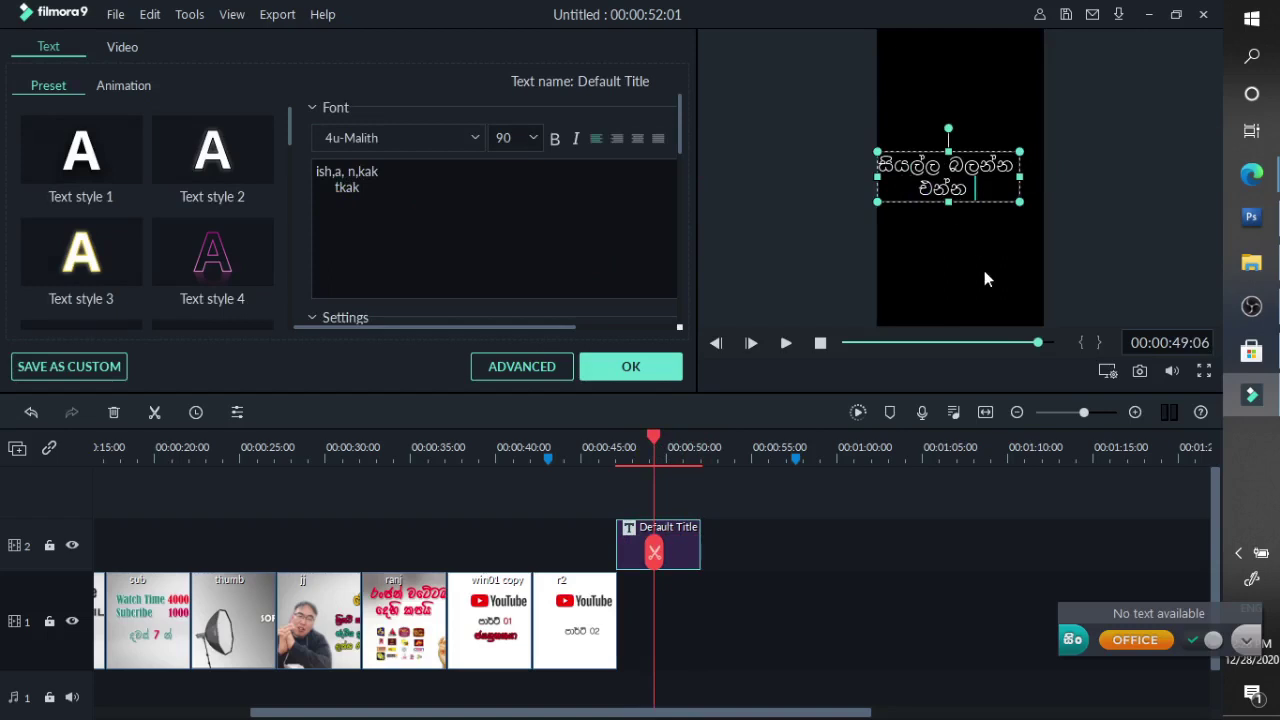
{"action": "left_click_drag", "start_coordinate": [938, 180], "coordinate": [950, 180]}
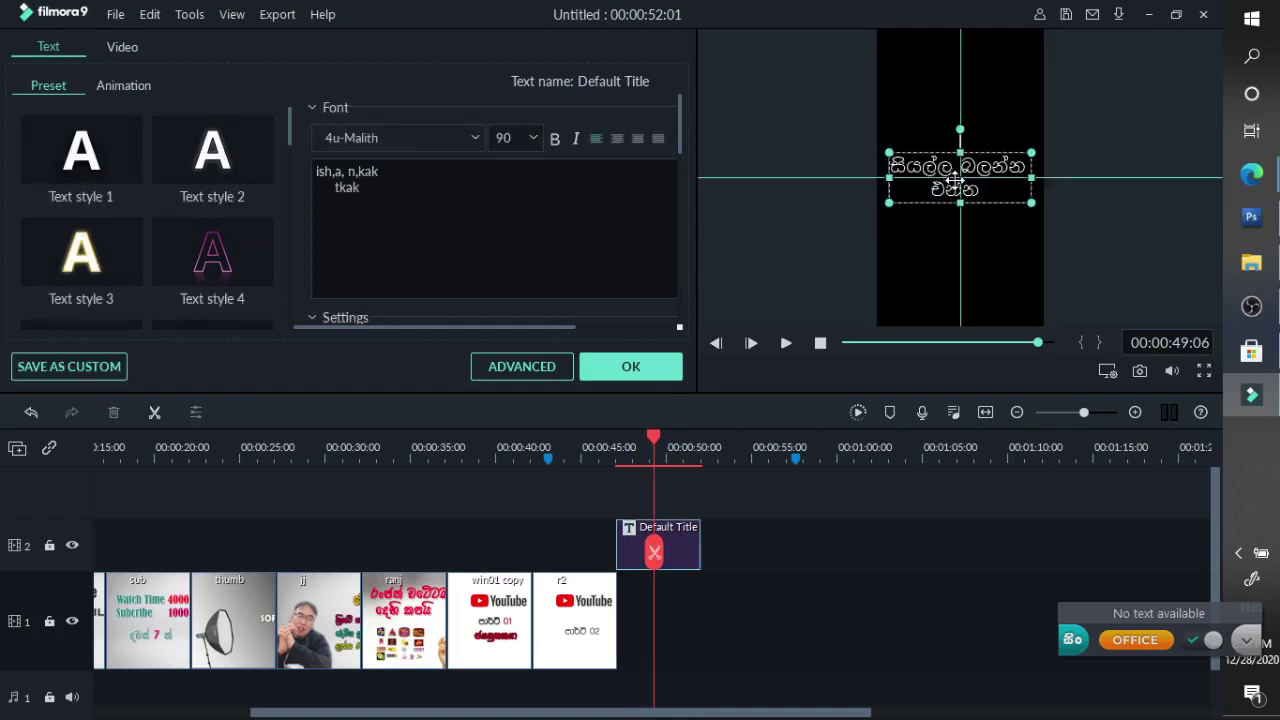
{"action": "left_click", "coordinate": [918, 295]}
Apply the Type Writer animation to the title, shorten its opening animation to about 5 frames in Advanced Text Edit, and preview it
{"action": "left_click_drag", "start_coordinate": [657, 443], "coordinate": [703, 447]}
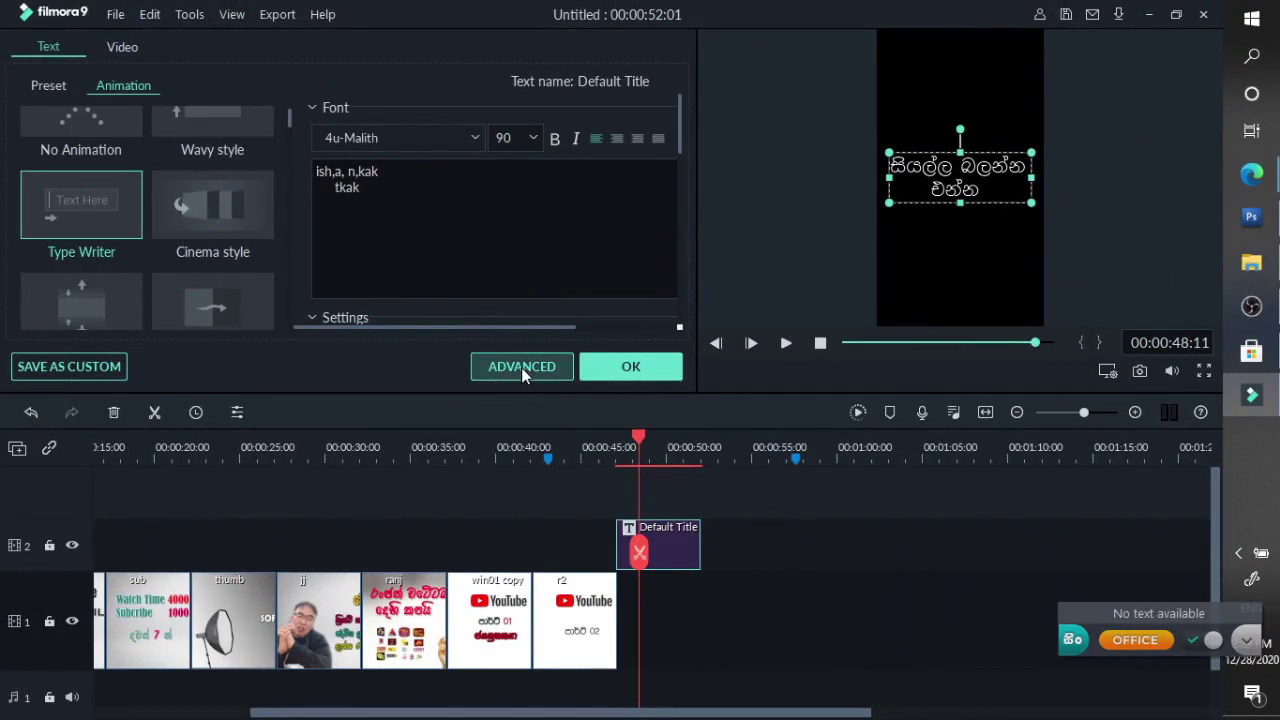
{"action": "left_click", "coordinate": [522, 367]}
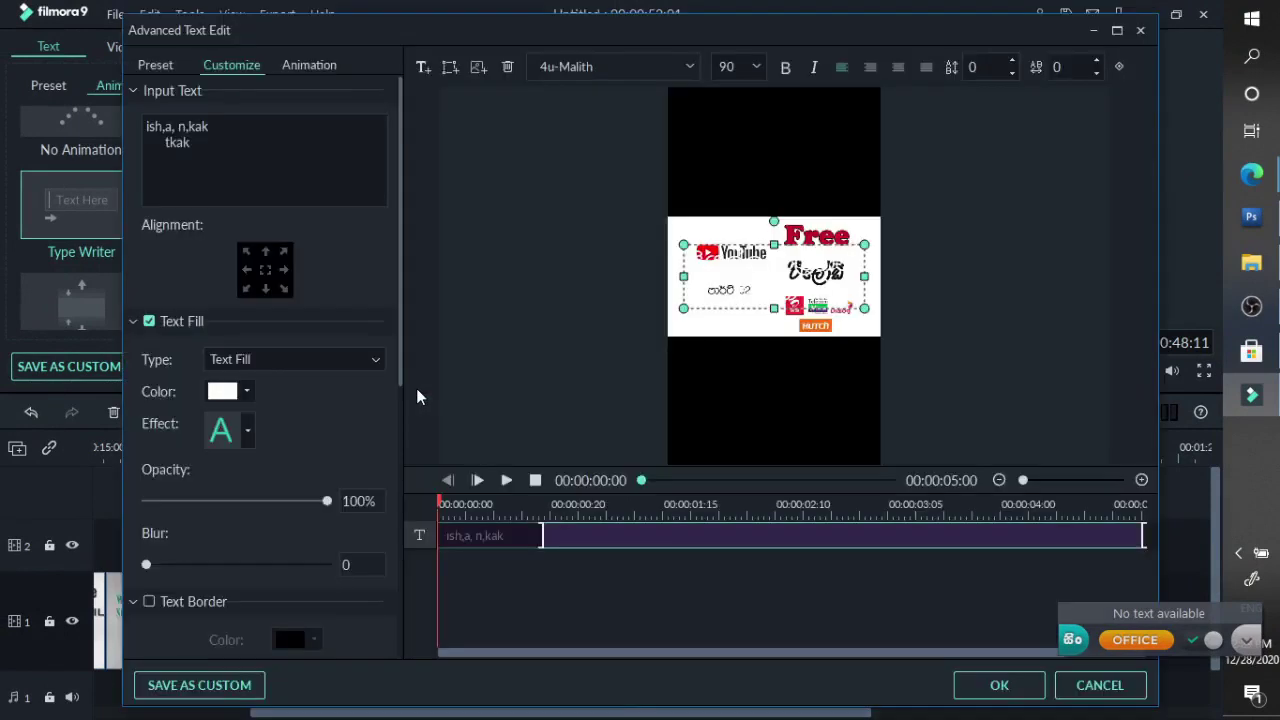
{"action": "left_click", "coordinate": [311, 66]}
{"action": "left_click_drag", "start_coordinate": [540, 535], "coordinate": [455, 535]}
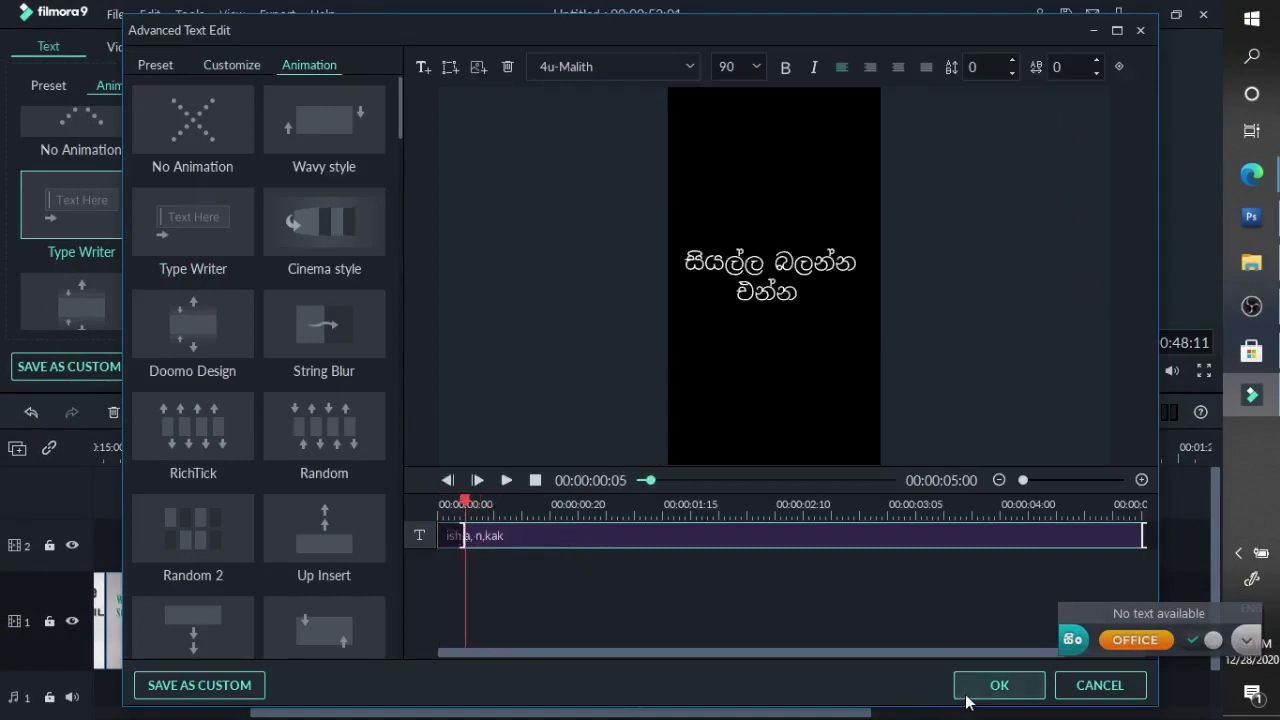
{"action": "left_click", "coordinate": [505, 480]}
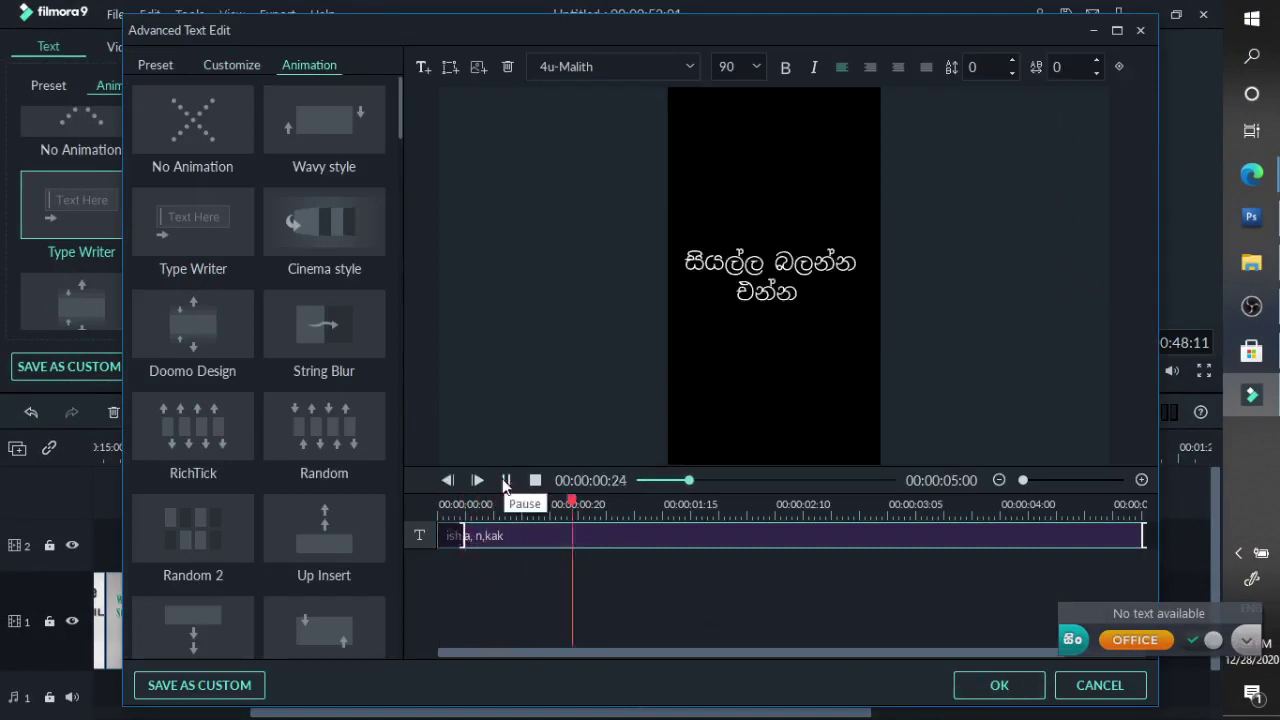
{"action": "left_click", "coordinate": [1000, 686]}
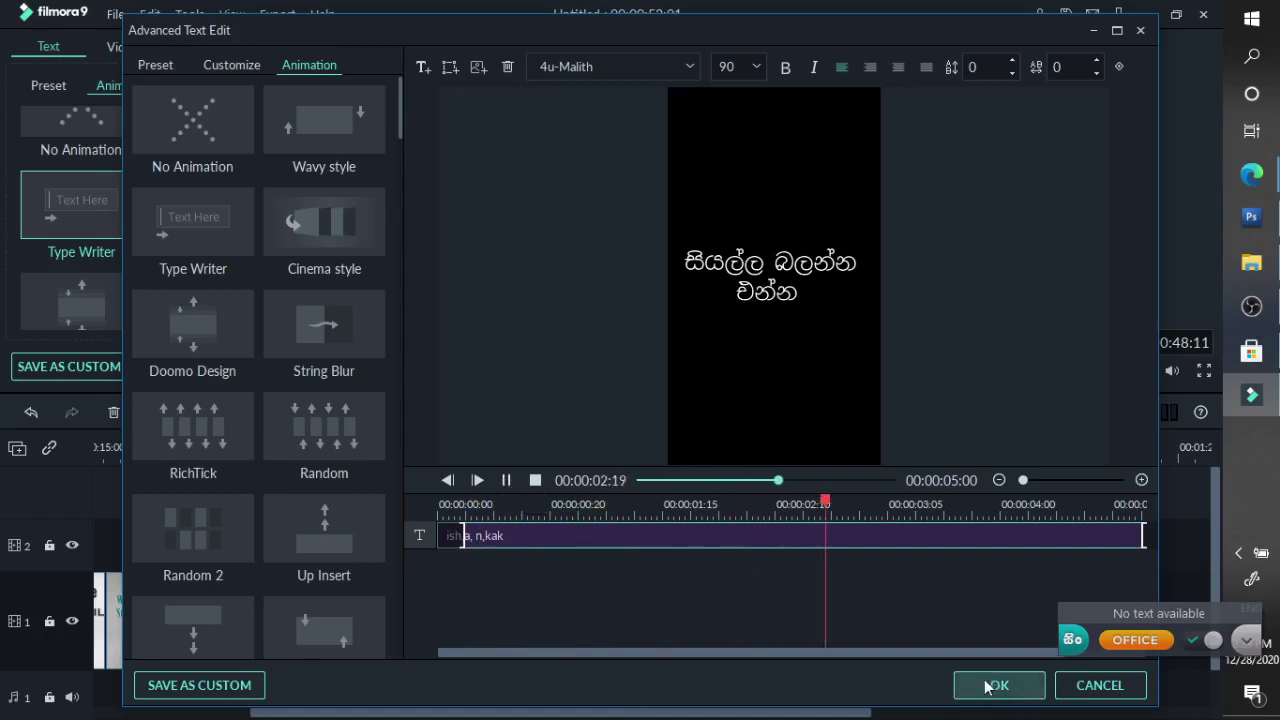
{"action": "left_click_drag", "start_coordinate": [646, 437], "coordinate": [629, 435]}
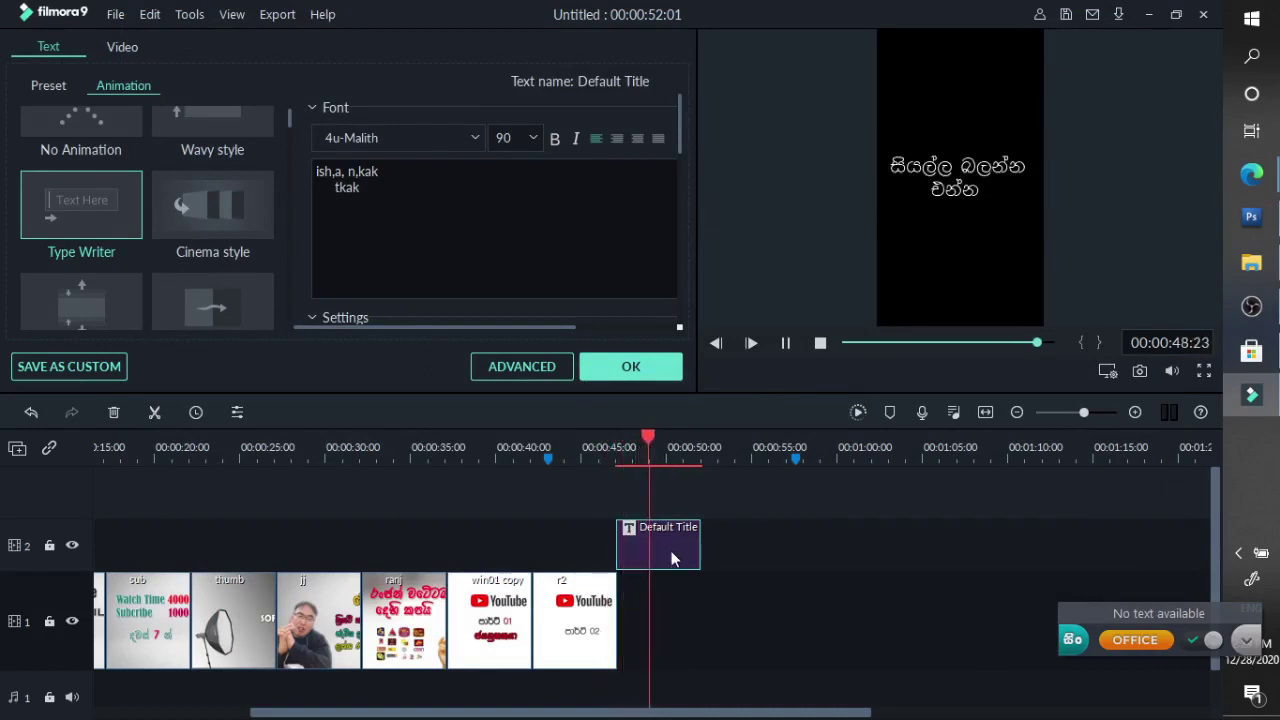
Lengthen the title's opening Type Writer animation to about 3 seconds in Advanced Text Edit and play the title from its start
{"action": "left_click", "coordinate": [516, 366]}
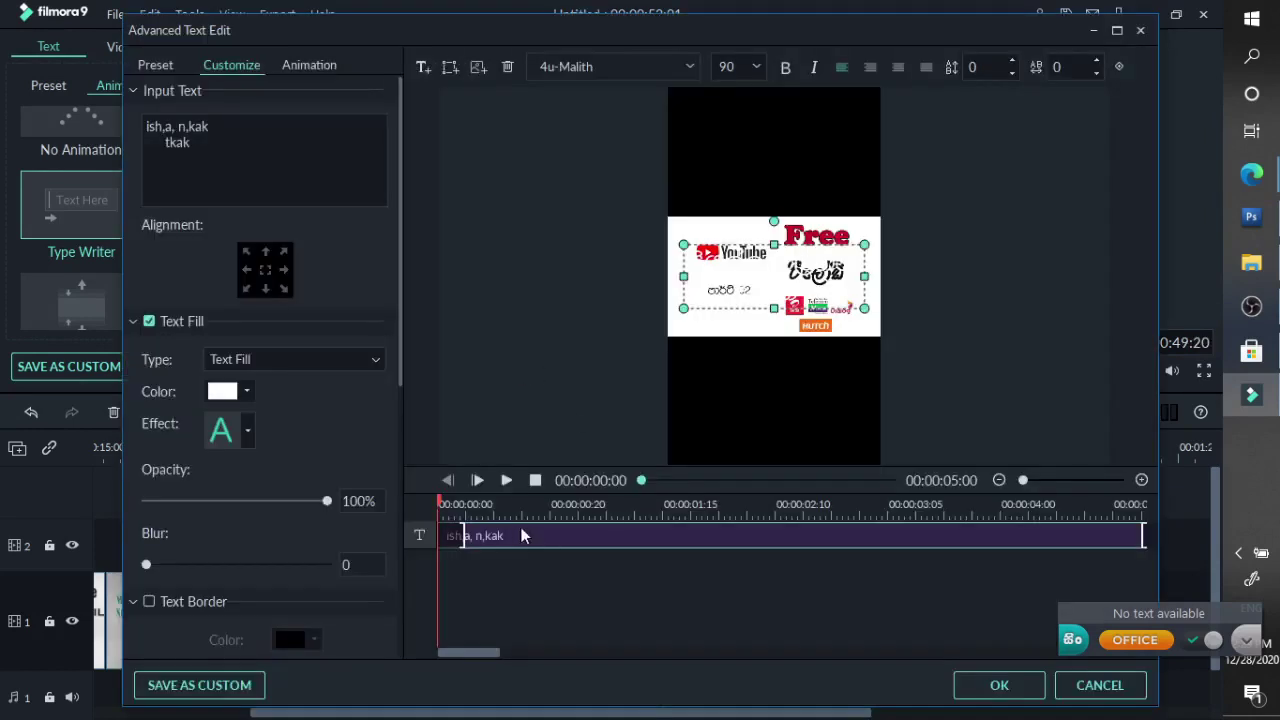
{"action": "left_click_drag", "start_coordinate": [465, 534], "coordinate": [704, 544]}
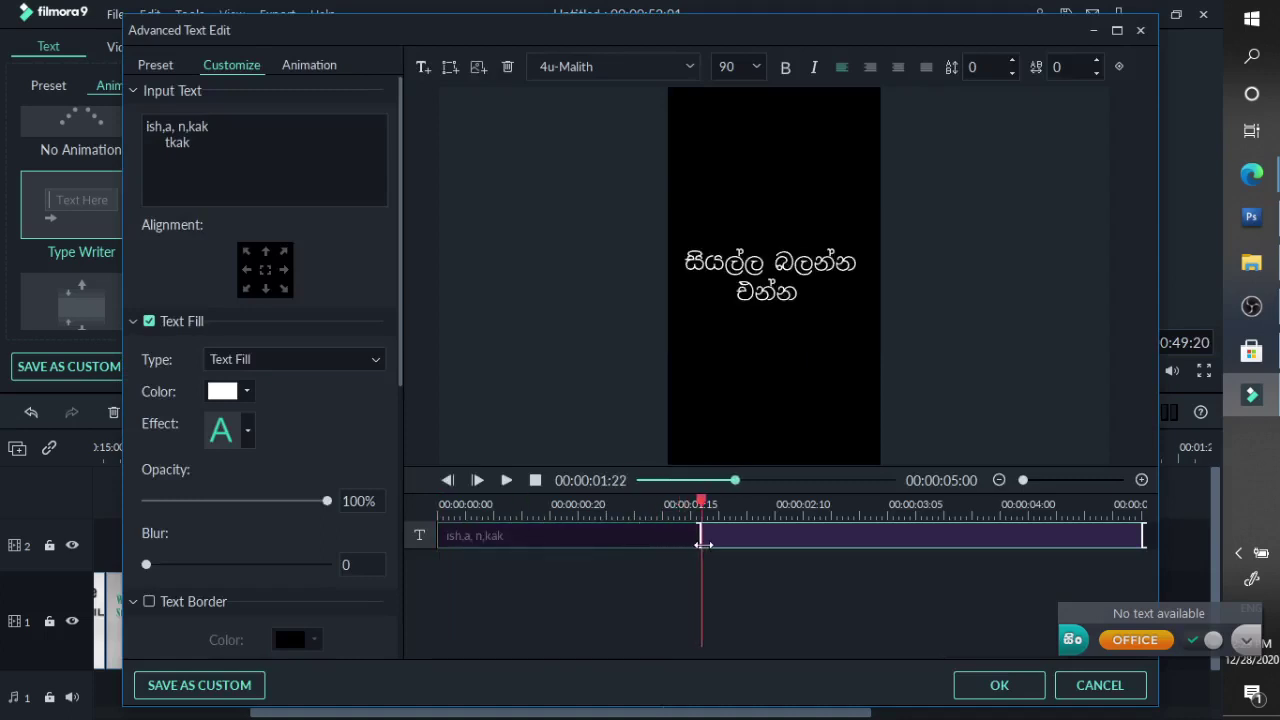
{"action": "left_click_drag", "start_coordinate": [701, 500], "coordinate": [484, 499]}
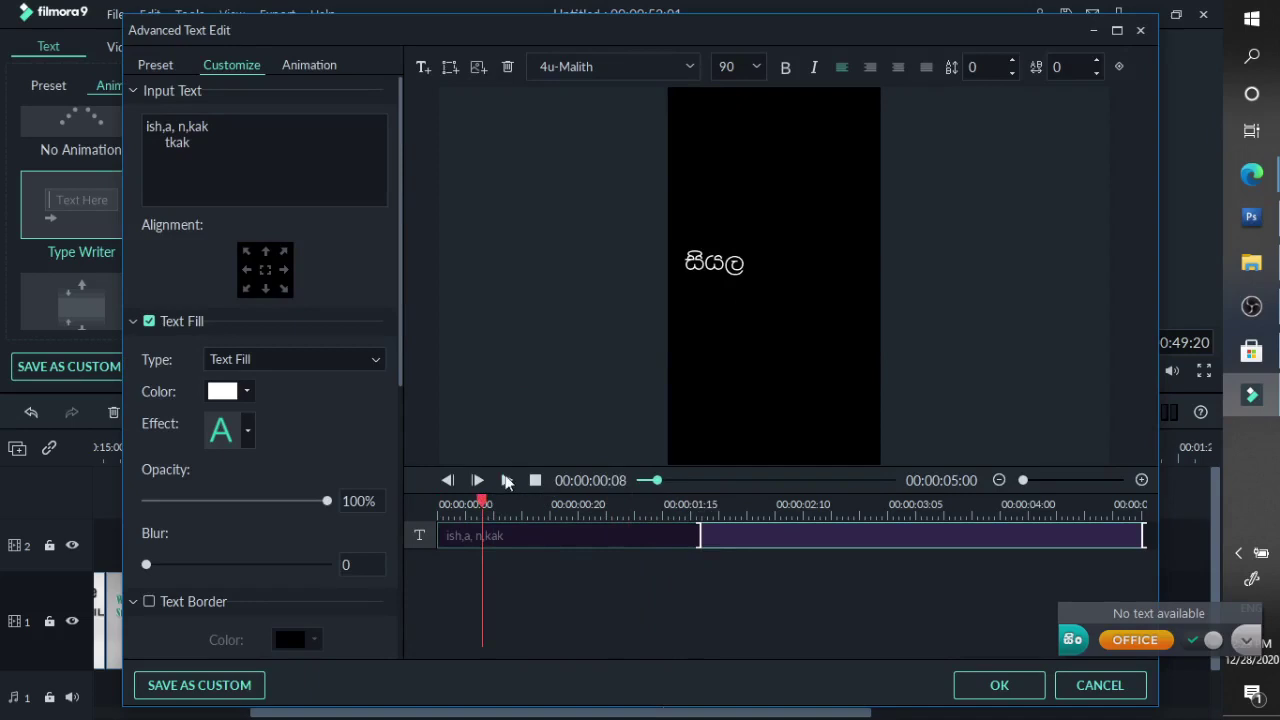
{"action": "left_click", "coordinate": [507, 481]}
{"action": "left_click_drag", "start_coordinate": [700, 535], "coordinate": [922, 545]}
{"action": "left_click", "coordinate": [999, 685]}
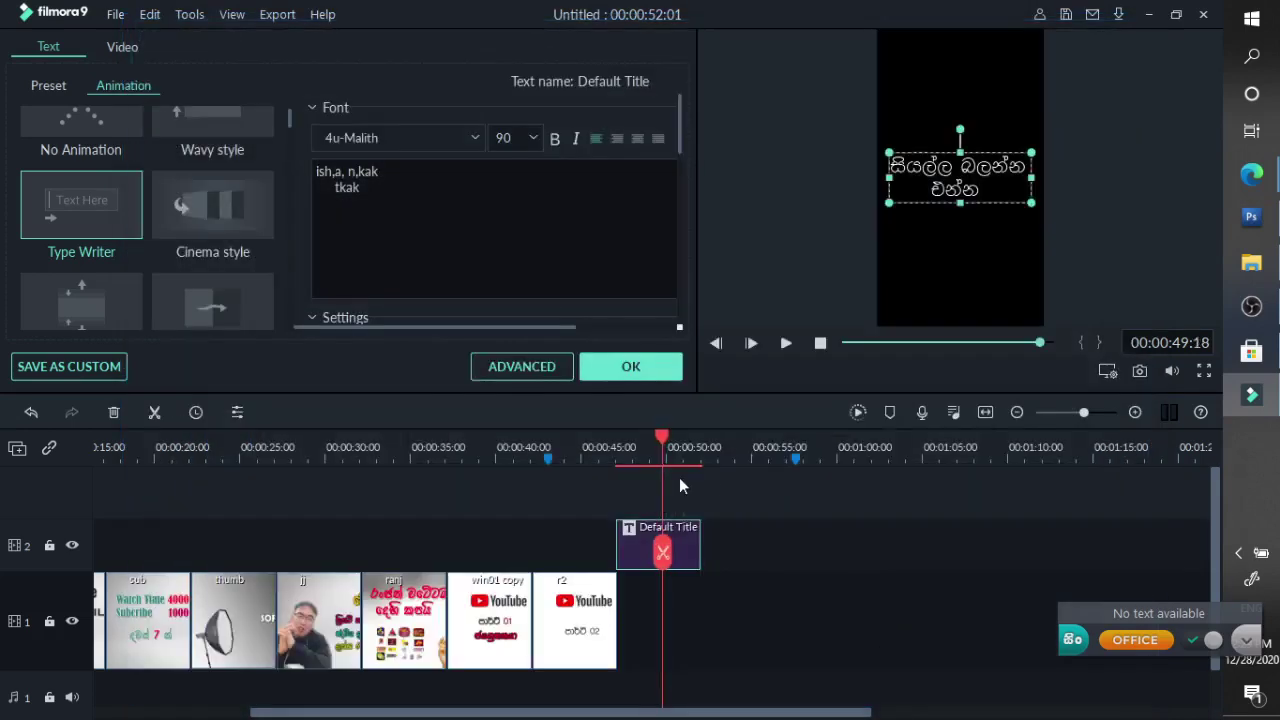
{"action": "left_click", "coordinate": [638, 440]}
{"action": "left_click_drag", "start_coordinate": [638, 440], "coordinate": [621, 440]}
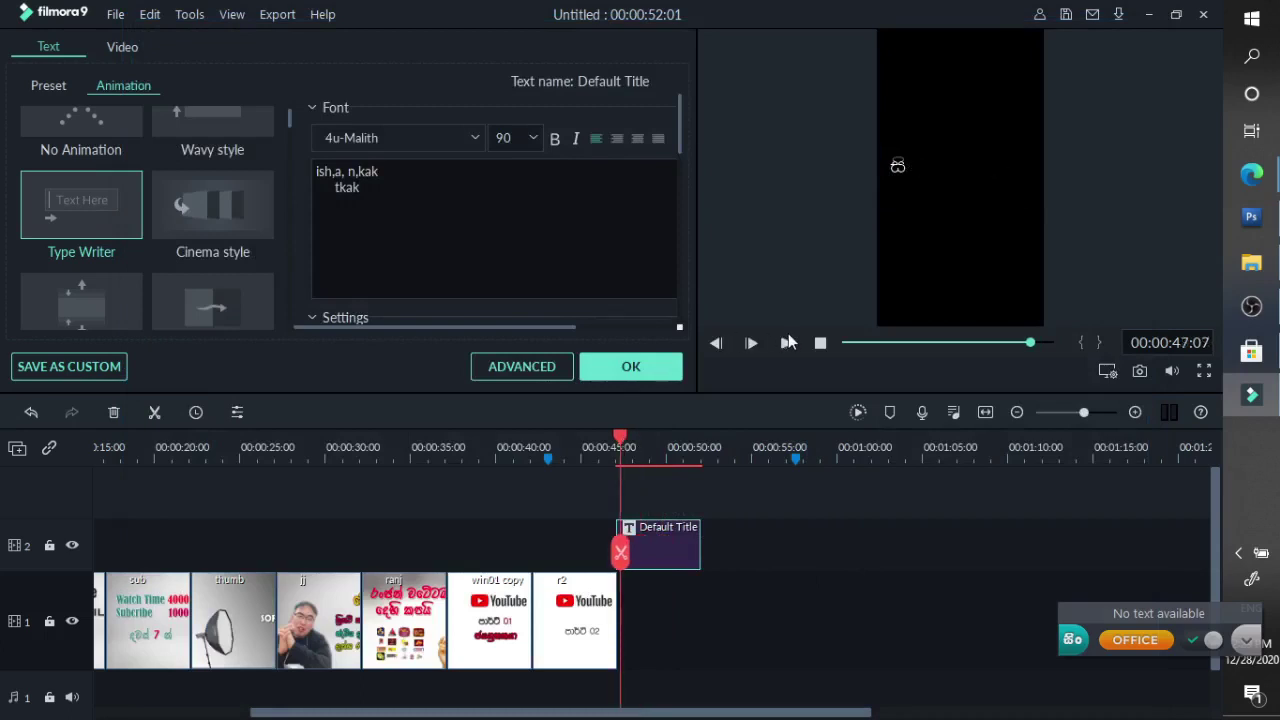
{"action": "left_click", "coordinate": [788, 342]}
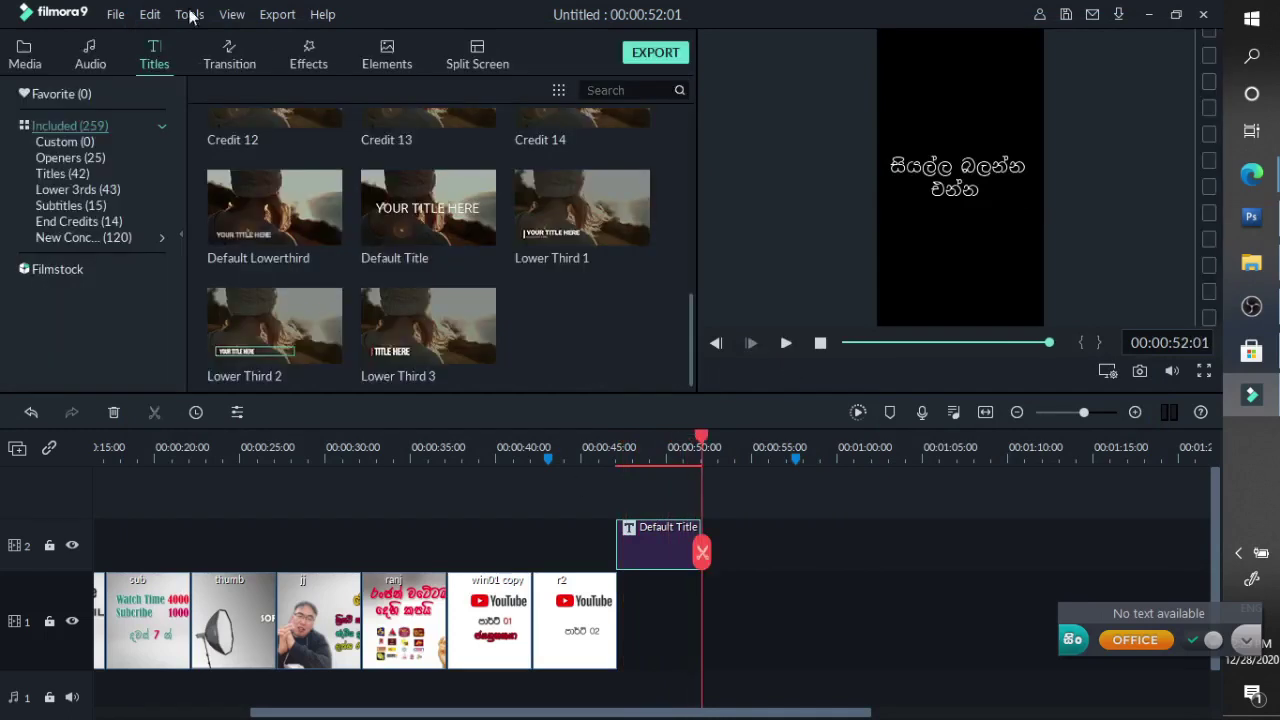
Place the end scren copy image on video track 1 where the Default Title ends and play it back
{"action": "left_click", "coordinate": [20, 55]}
{"action": "scroll", "coordinate": [510, 150], "scroll_direction": "down", "scroll_amount": 3}
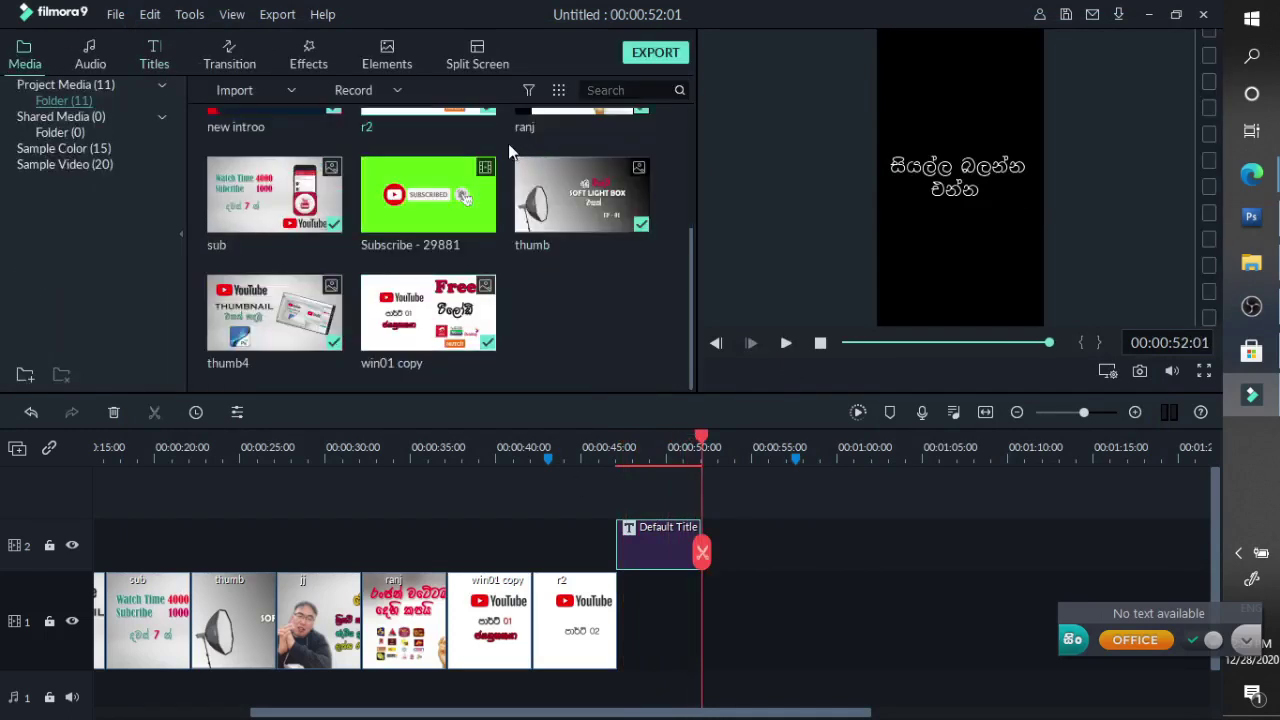
{"action": "scroll", "coordinate": [492, 157], "scroll_direction": "up", "scroll_amount": 3}
{"action": "left_click_drag", "start_coordinate": [495, 220], "coordinate": [700, 623]}
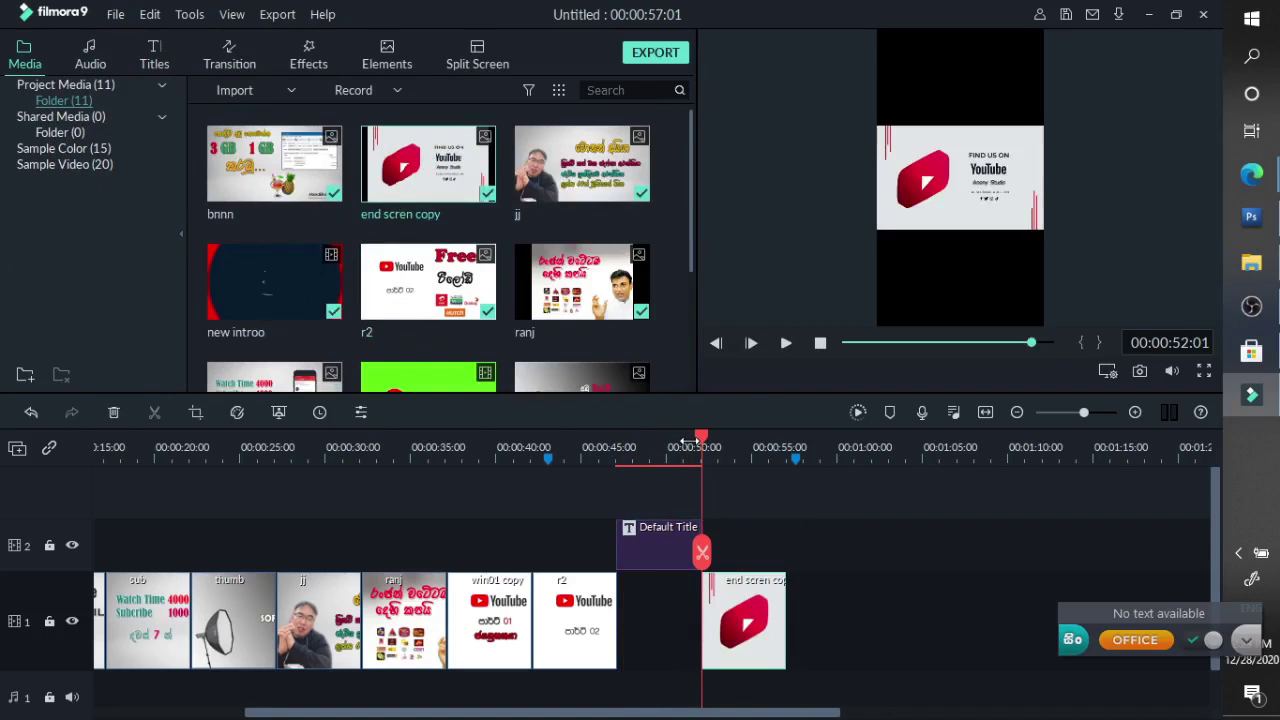
{"action": "left_click", "coordinate": [786, 343]}
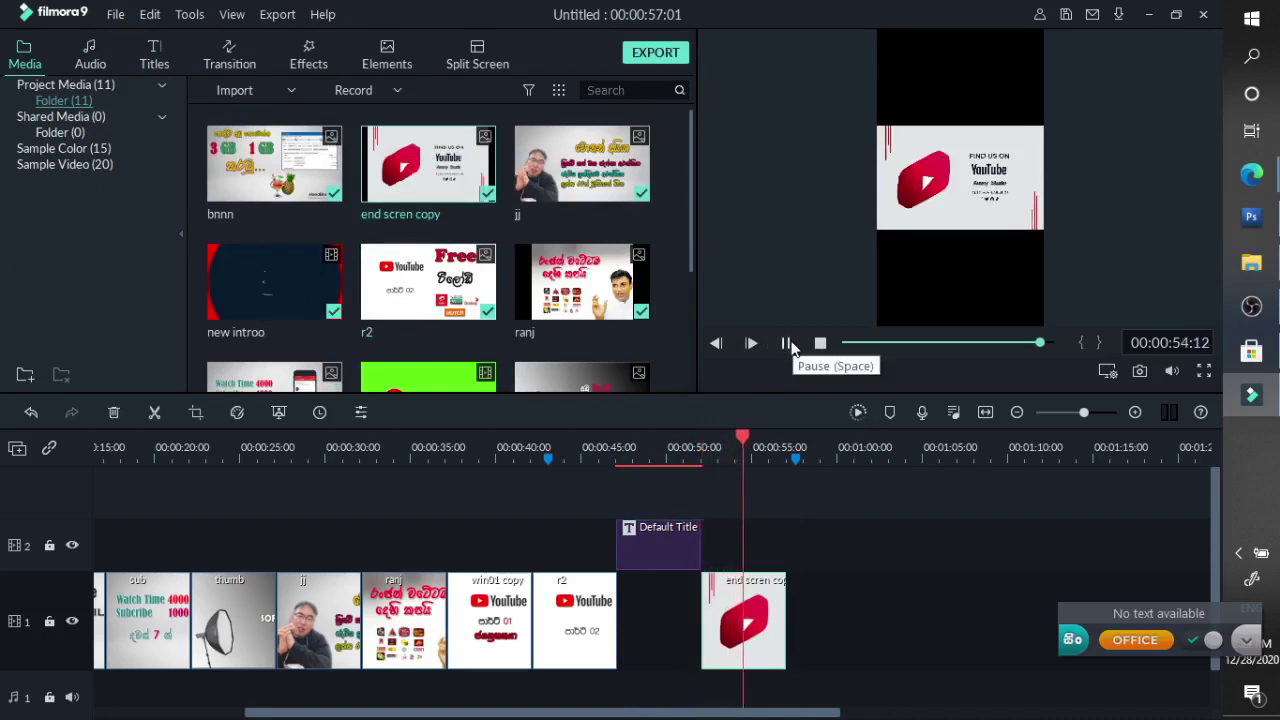
{"action": "left_click", "coordinate": [786, 343]}
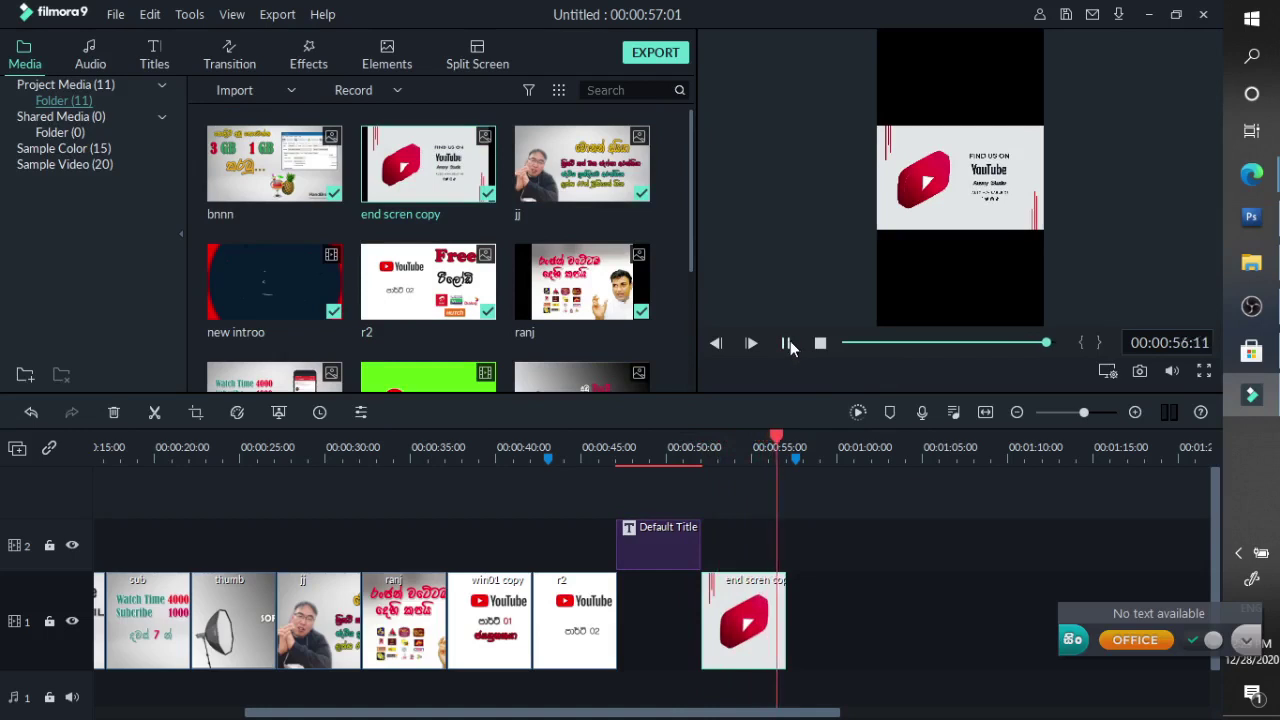
{"action": "scroll", "coordinate": [542, 516], "scroll_direction": "down", "scroll_amount": 1}
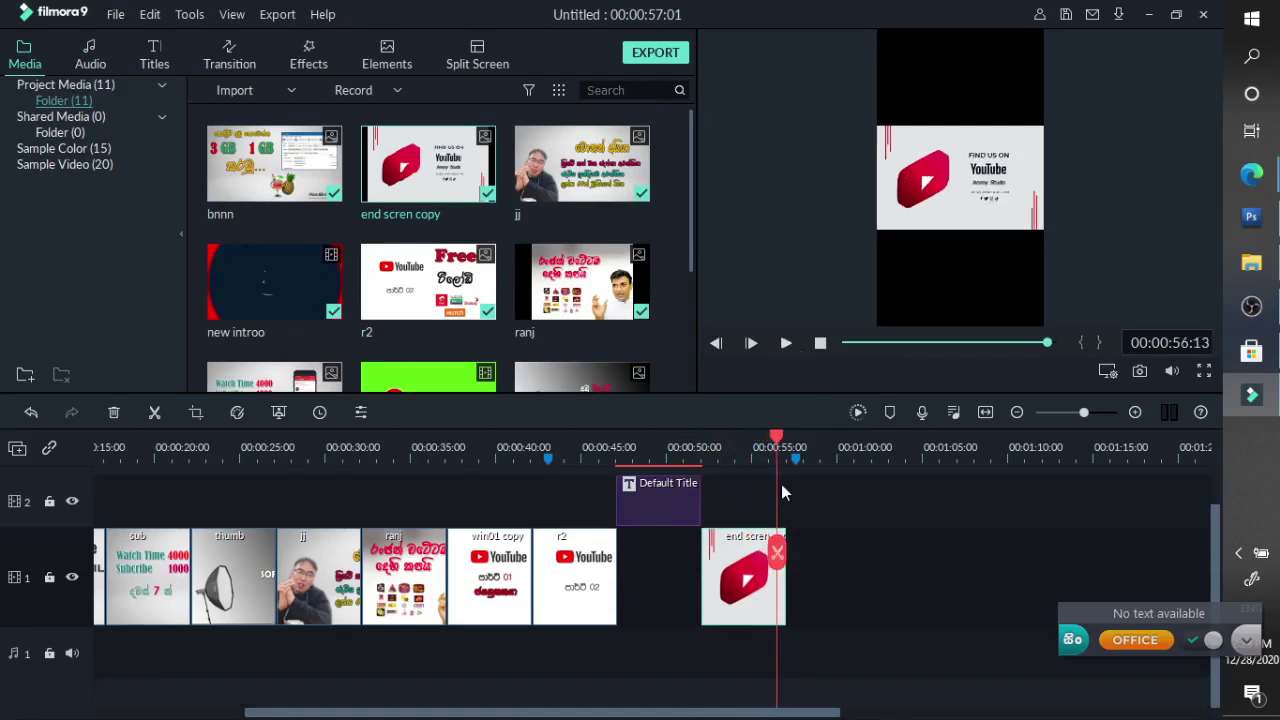
Add the Always Dreaming - Same Town Forever music to audio track 1, starting where the new introo clip ends
{"action": "left_click_drag", "start_coordinate": [437, 714], "coordinate": [222, 710]}
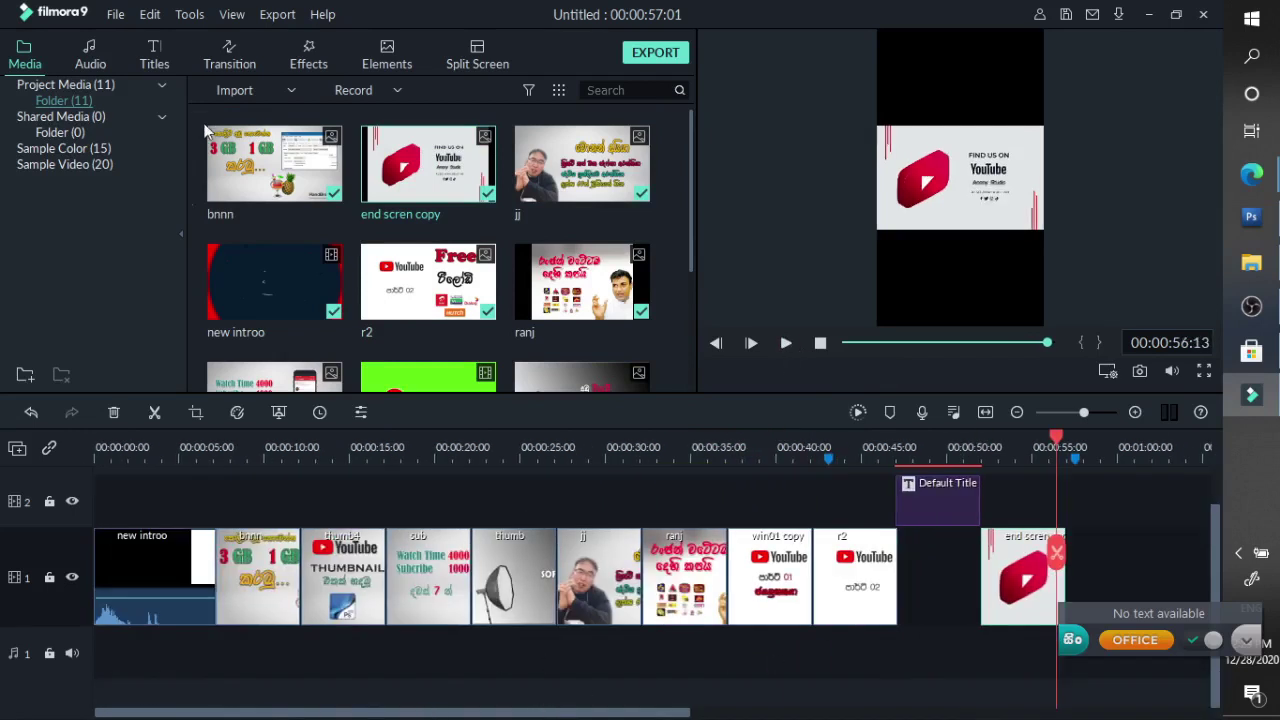
{"action": "left_click", "coordinate": [84, 48]}
{"action": "mouse_move", "coordinate": [415, 188]}
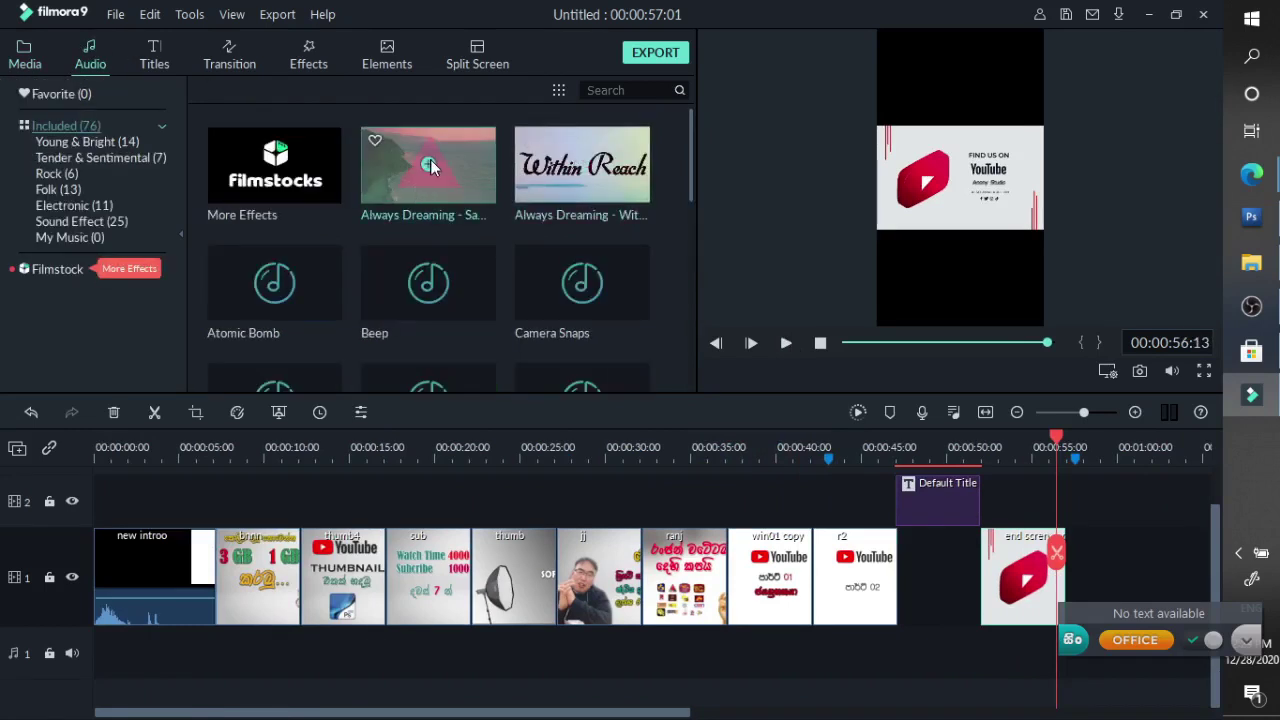
{"action": "left_click", "coordinate": [430, 165]}
{"action": "scroll", "coordinate": [519, 566], "scroll_direction": "down", "scroll_amount": 2}
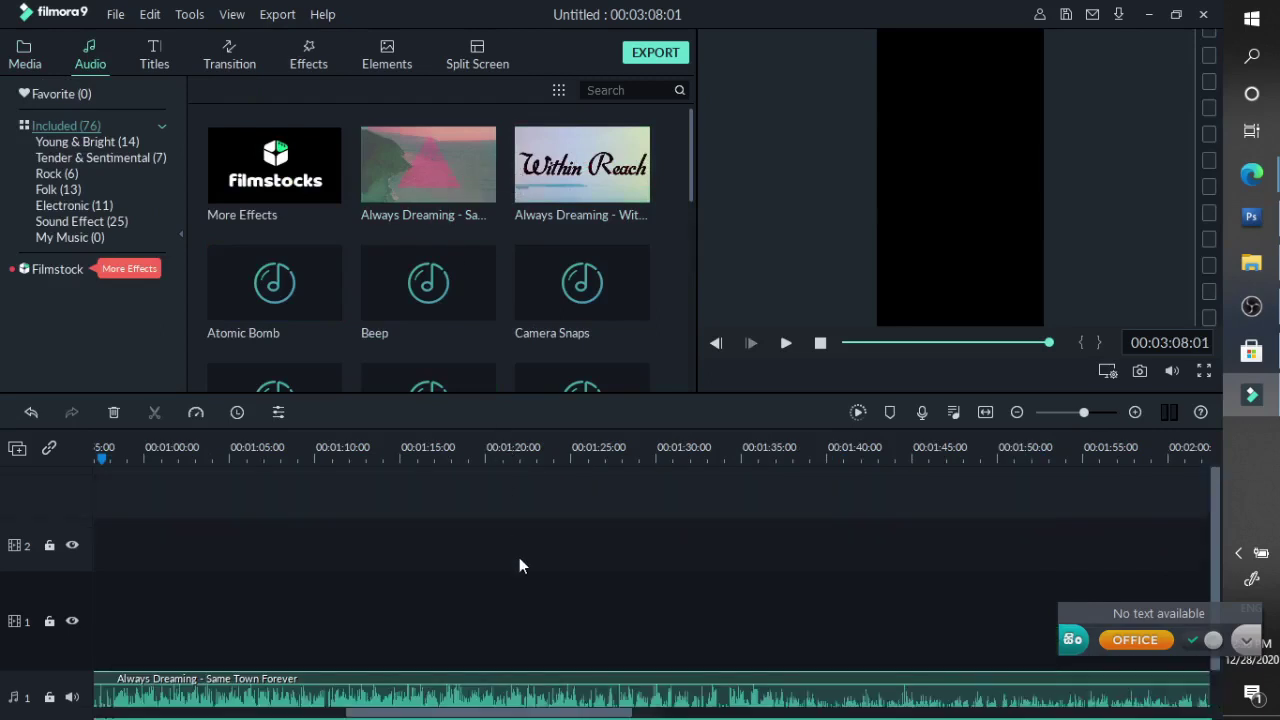
{"action": "left_click_drag", "start_coordinate": [527, 714], "coordinate": [359, 714]}
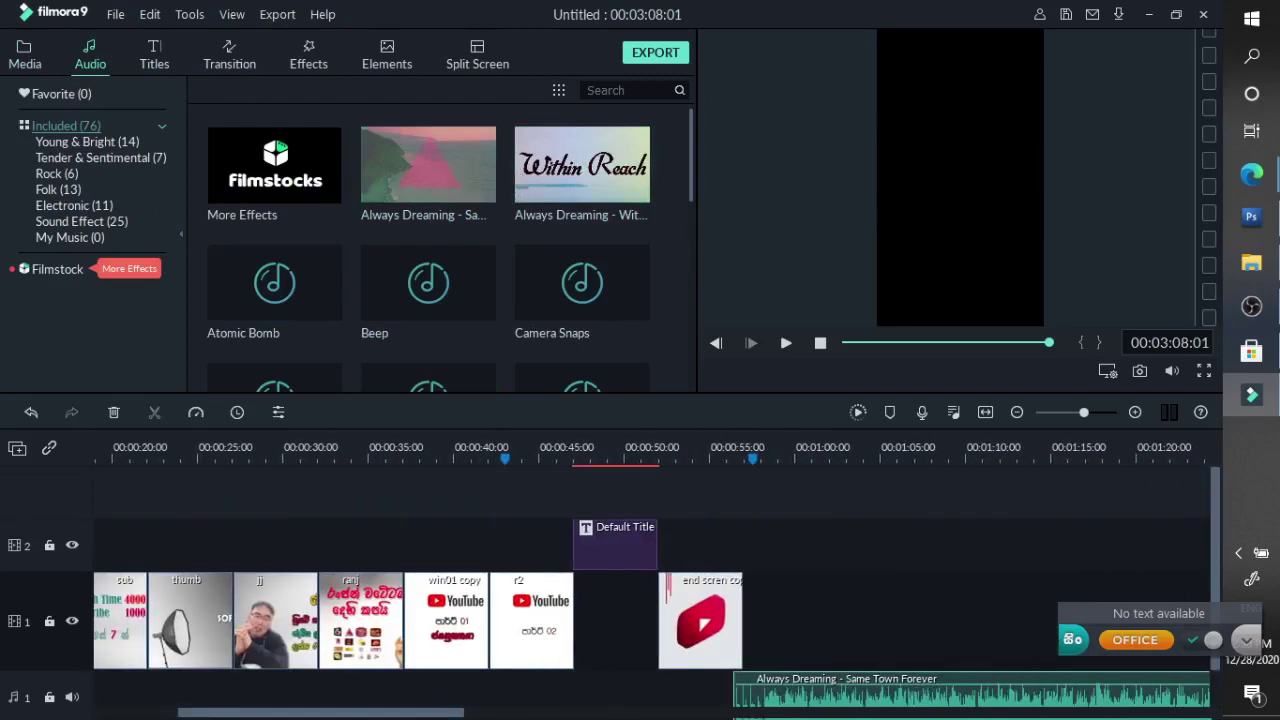
{"action": "left_click_drag", "start_coordinate": [757, 705], "coordinate": [2, 638]}
{"action": "left_click_drag", "start_coordinate": [86, 632], "coordinate": [224, 635]}
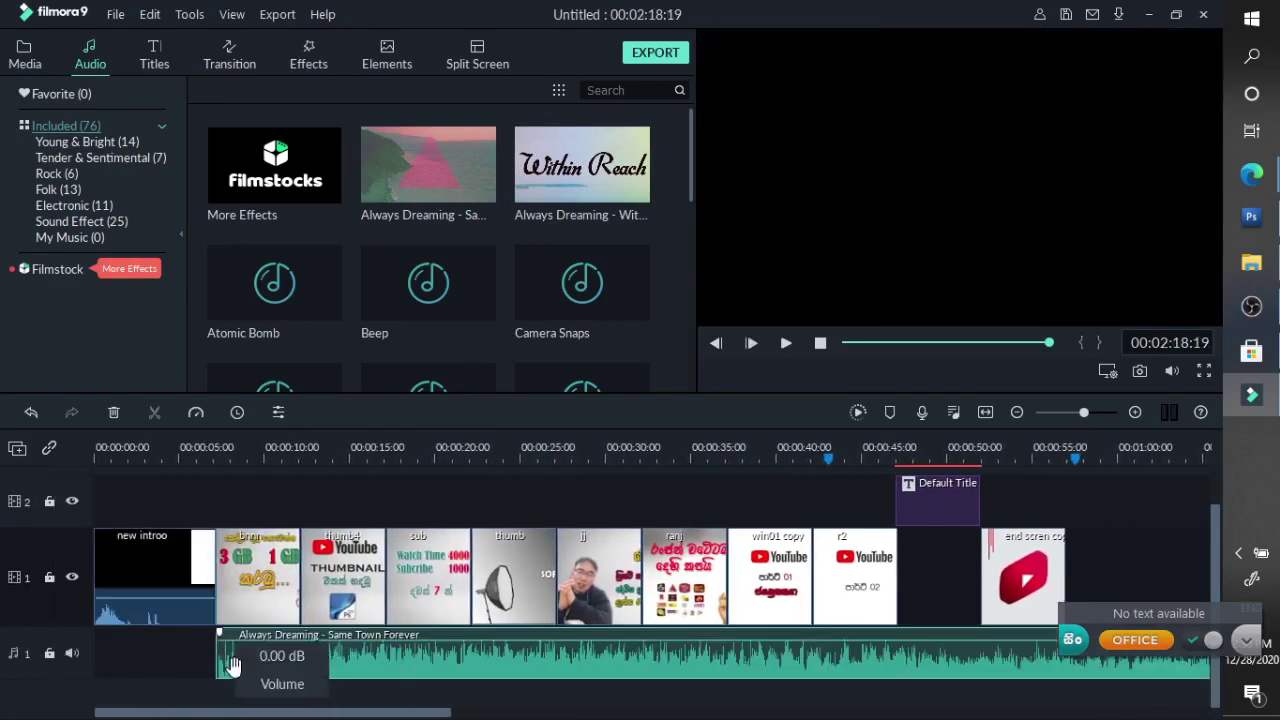
Lock video tracks 1 and 2, split the music at the end of the end scren copy image, and delete the excess
{"action": "scroll", "coordinate": [230, 665], "scroll_direction": "right", "scroll_amount": 5}
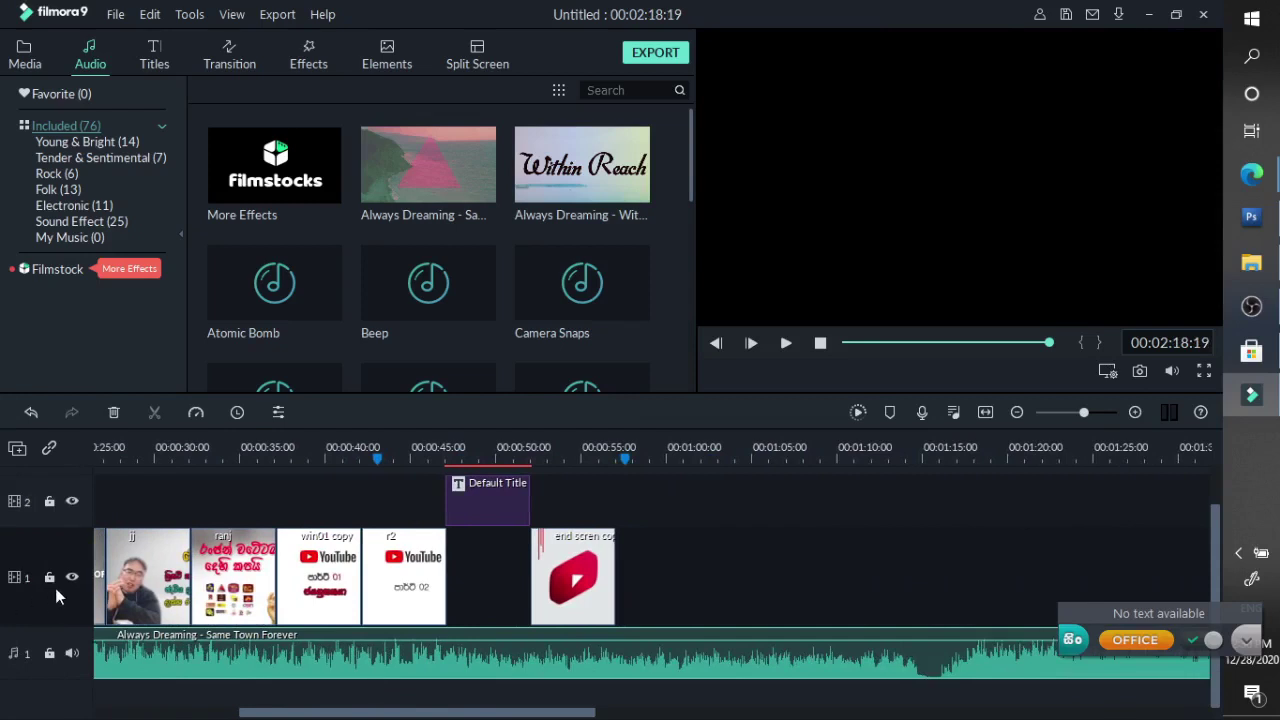
{"action": "left_click", "coordinate": [49, 577]}
{"action": "left_click", "coordinate": [49, 501]}
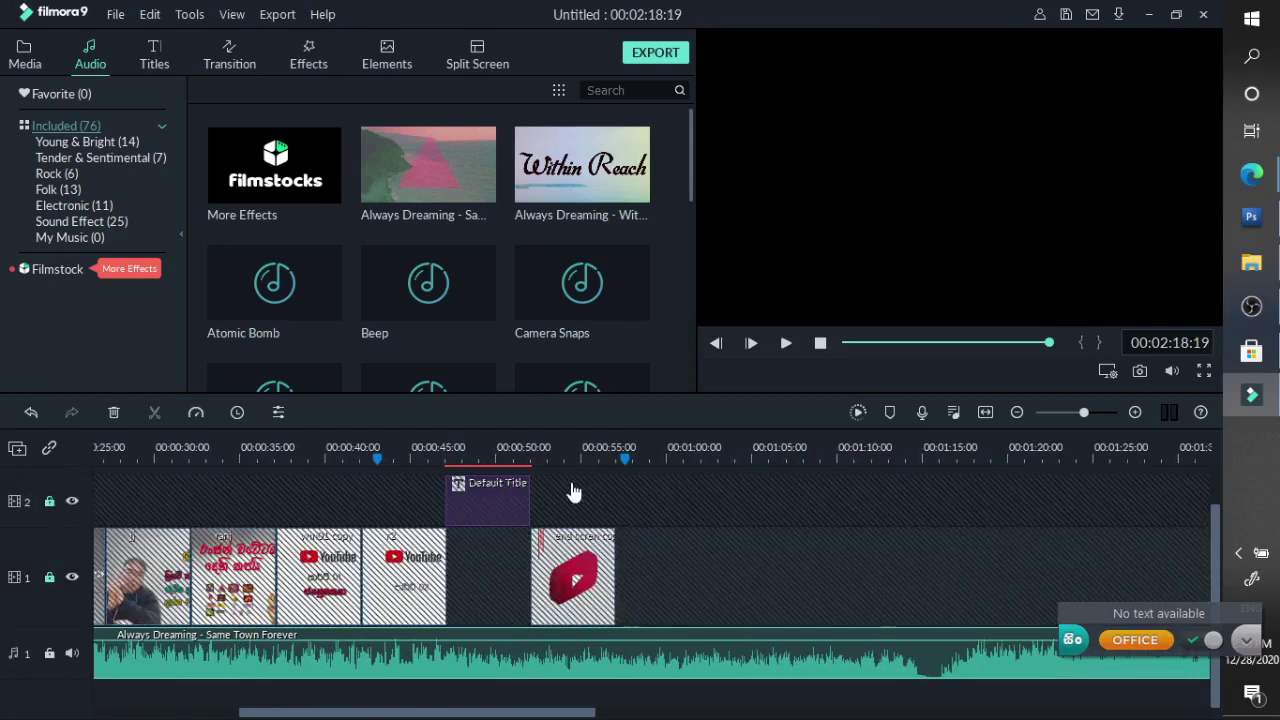
{"action": "left_click", "coordinate": [623, 450]}
{"action": "left_click_drag", "start_coordinate": [623, 445], "coordinate": [614, 447]}
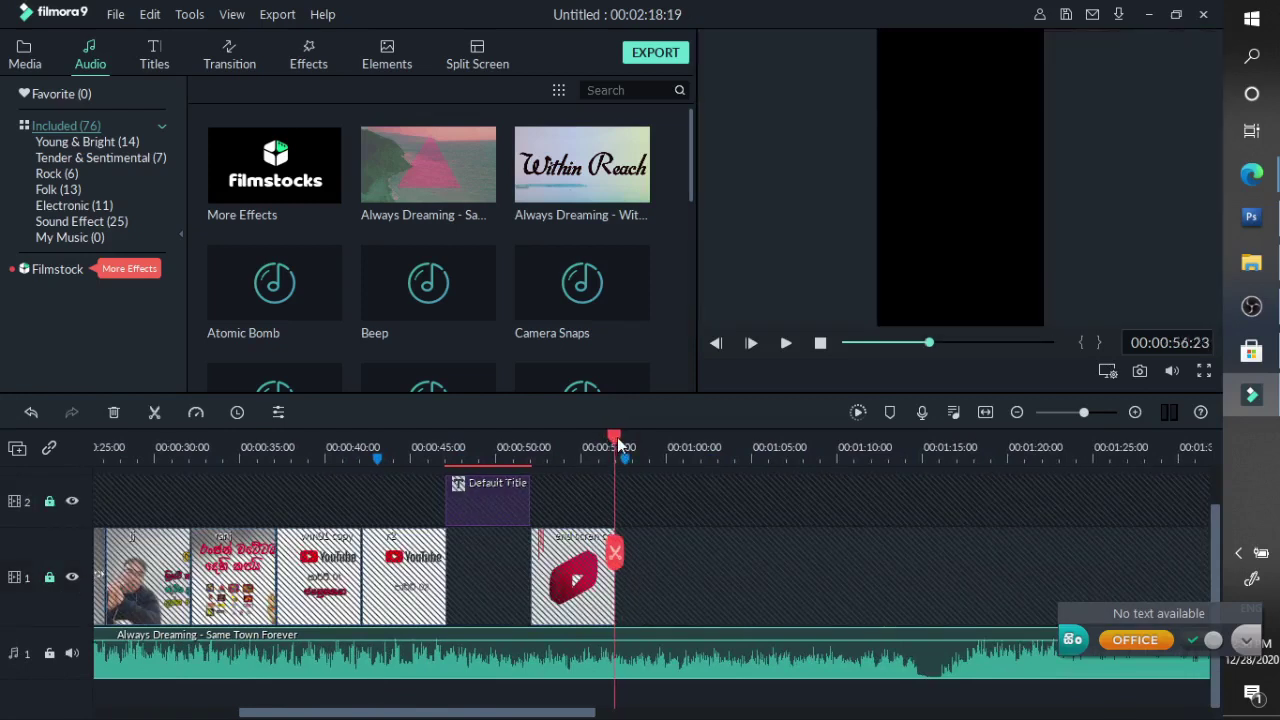
{"action": "left_click", "coordinate": [614, 552]}
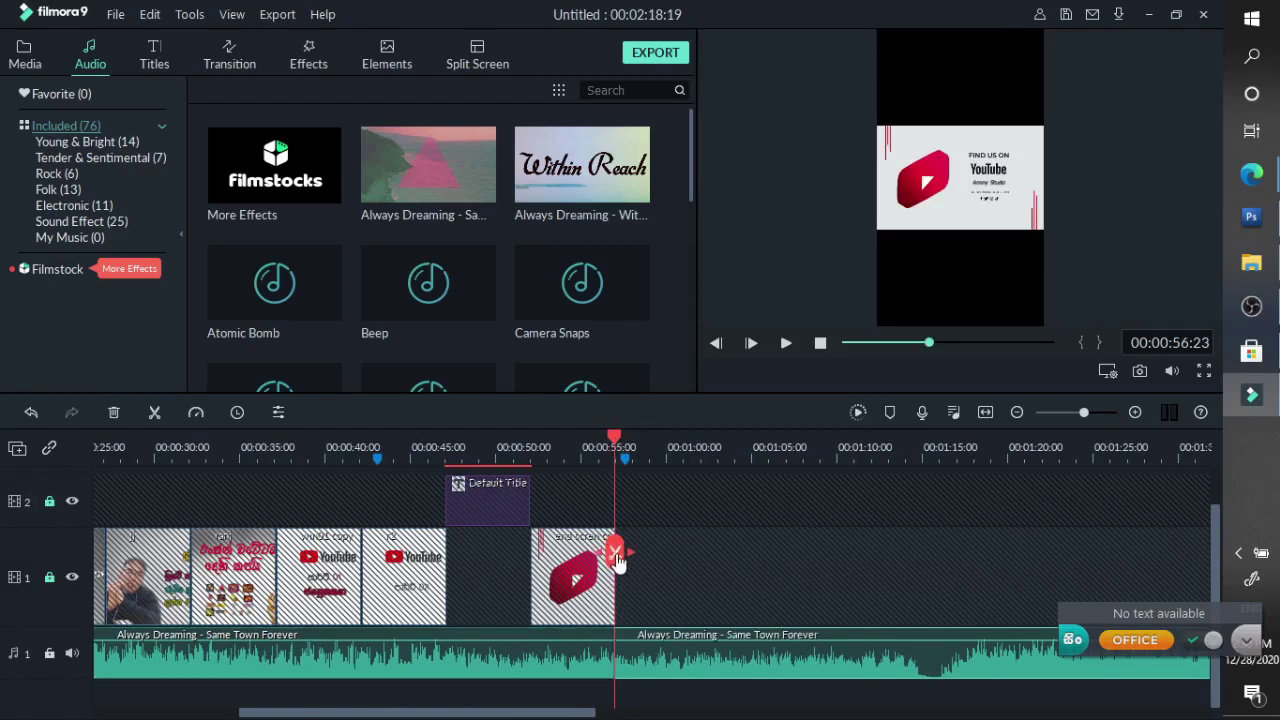
{"action": "right_click", "coordinate": [670, 641]}
{"action": "left_click", "coordinate": [726, 452]}
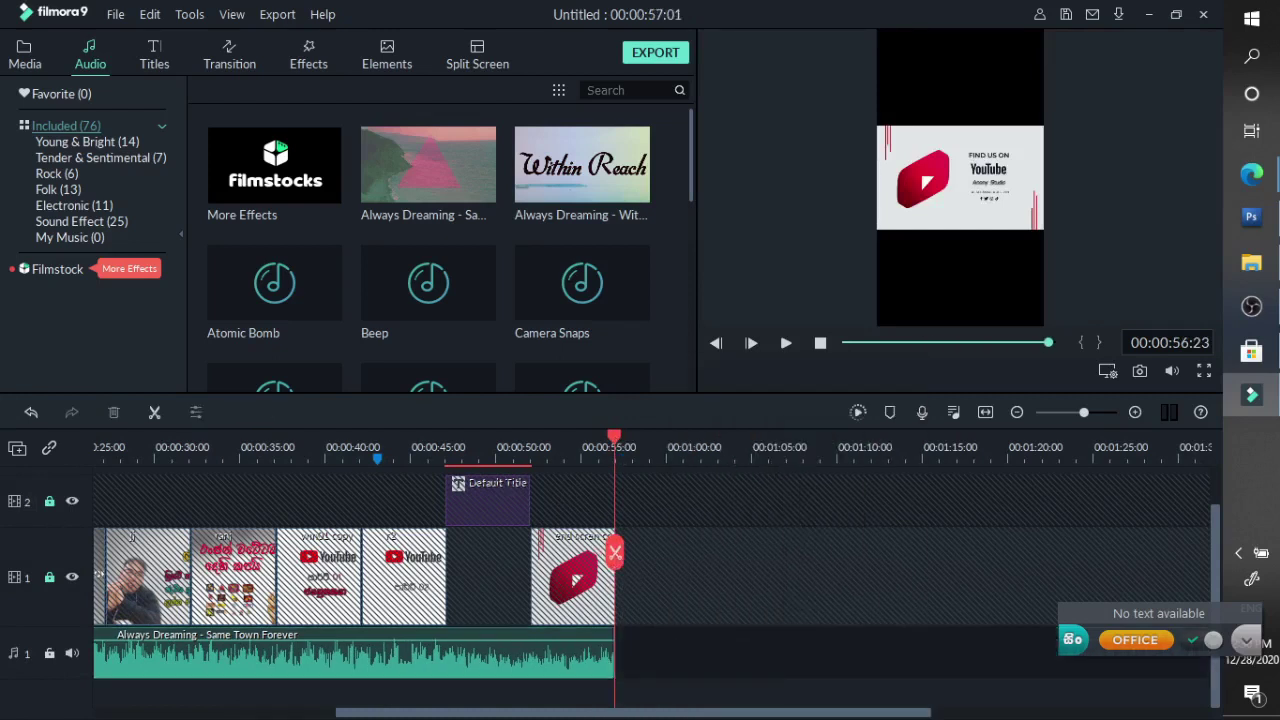
Unlock video tracks 2 and 1 and dismiss the floating Sinhala typing bar covering the timeline
{"action": "left_click", "coordinate": [49, 501]}
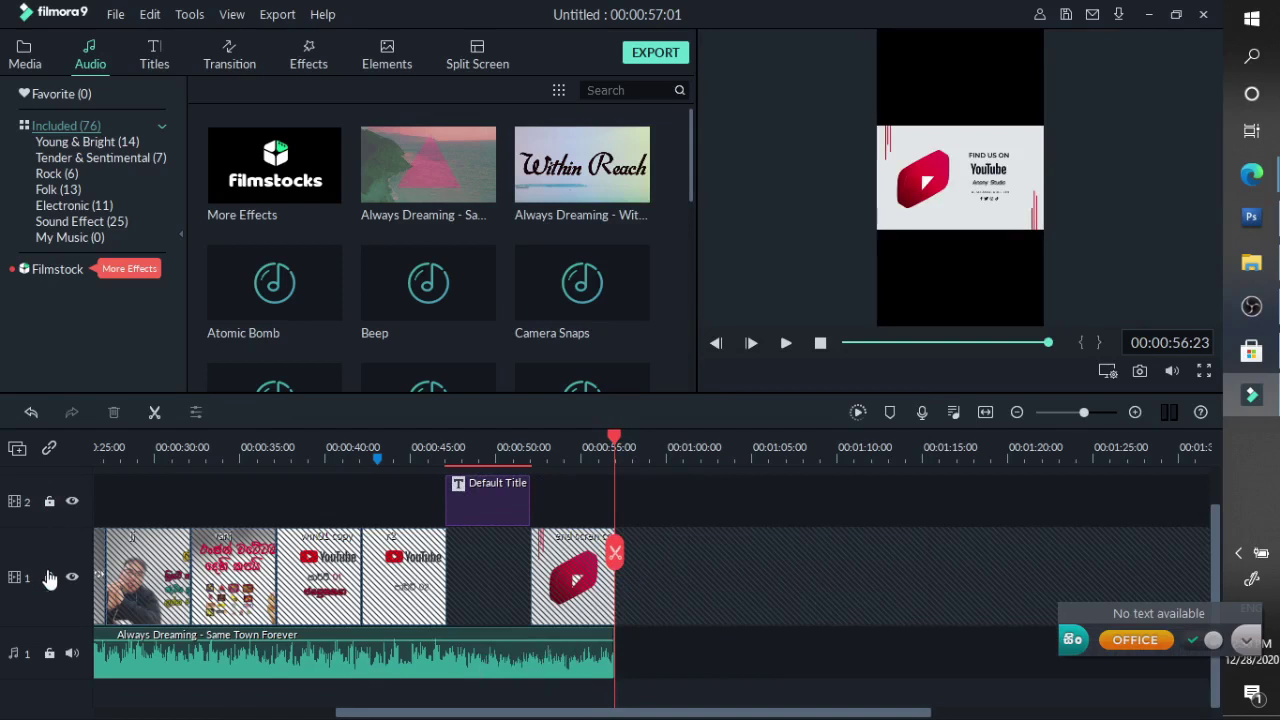
{"action": "left_click", "coordinate": [50, 578]}
{"action": "left_click_drag", "start_coordinate": [630, 713], "coordinate": [389, 713]}
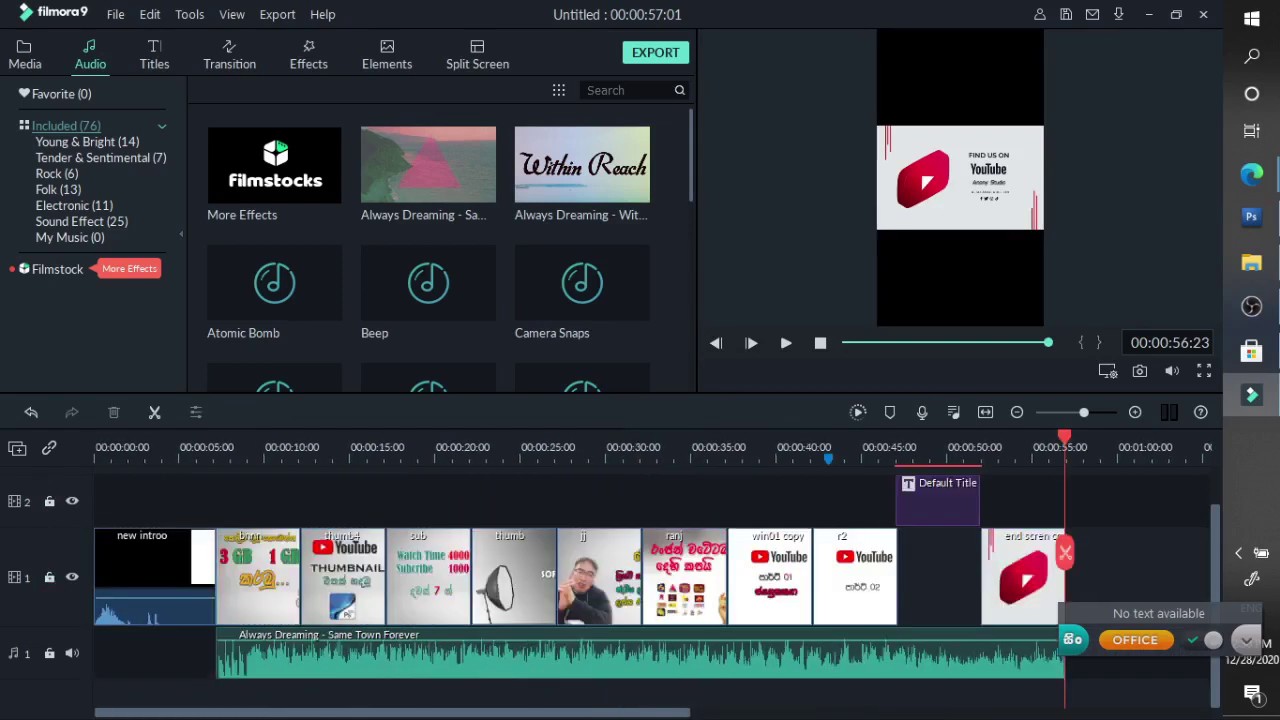
{"action": "left_click", "coordinate": [1205, 640]}
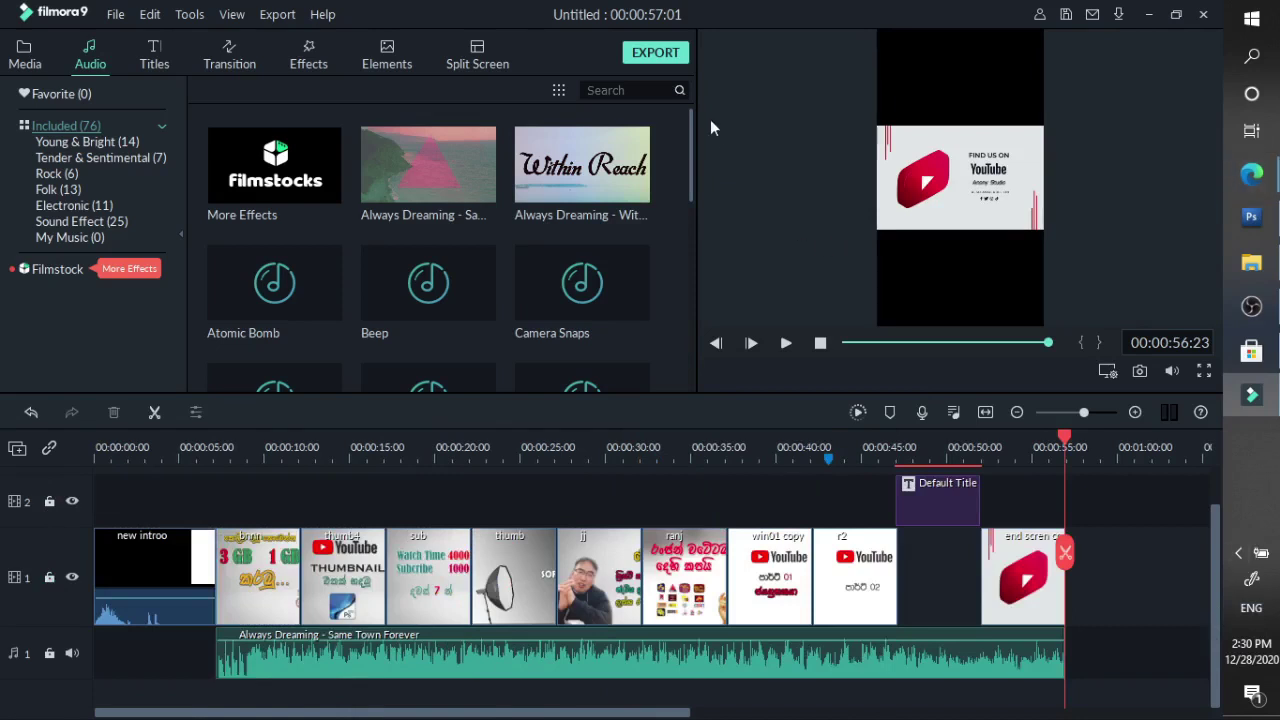
Open the export options and review the quality, resolution and bit rate settings for a local MP4 file
{"action": "left_click", "coordinate": [657, 53]}
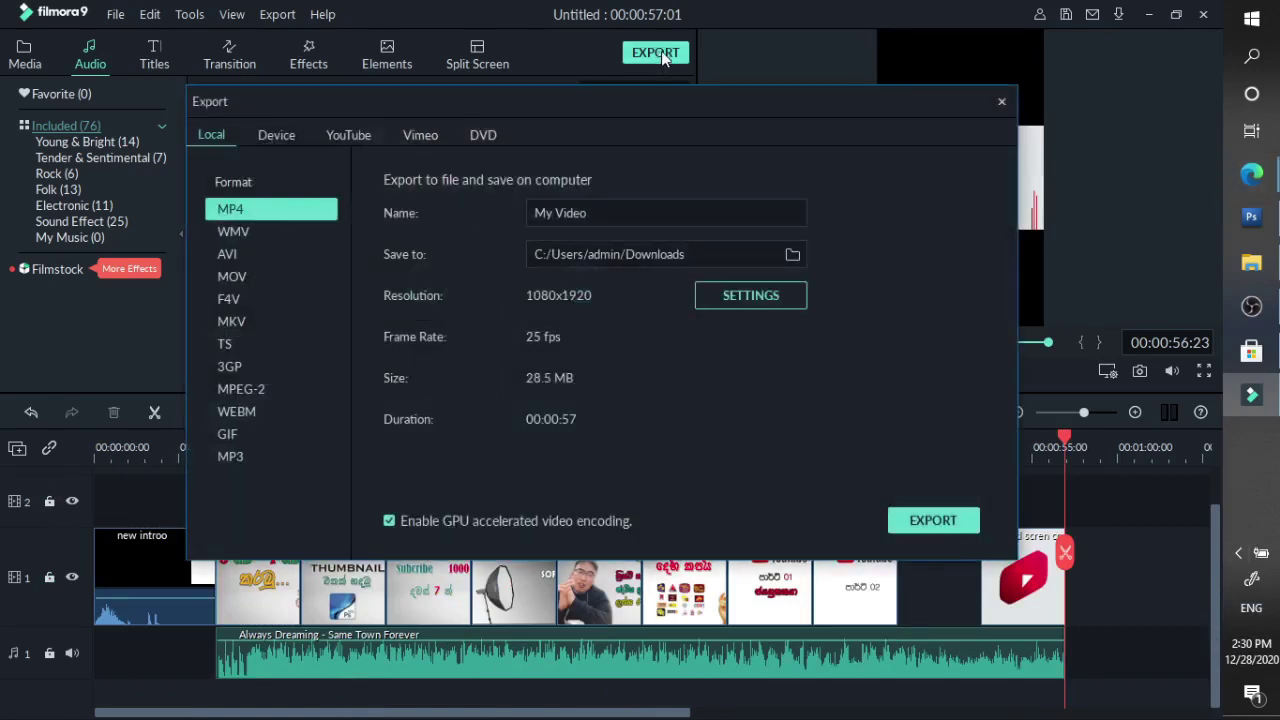
{"action": "left_click", "coordinate": [721, 298]}
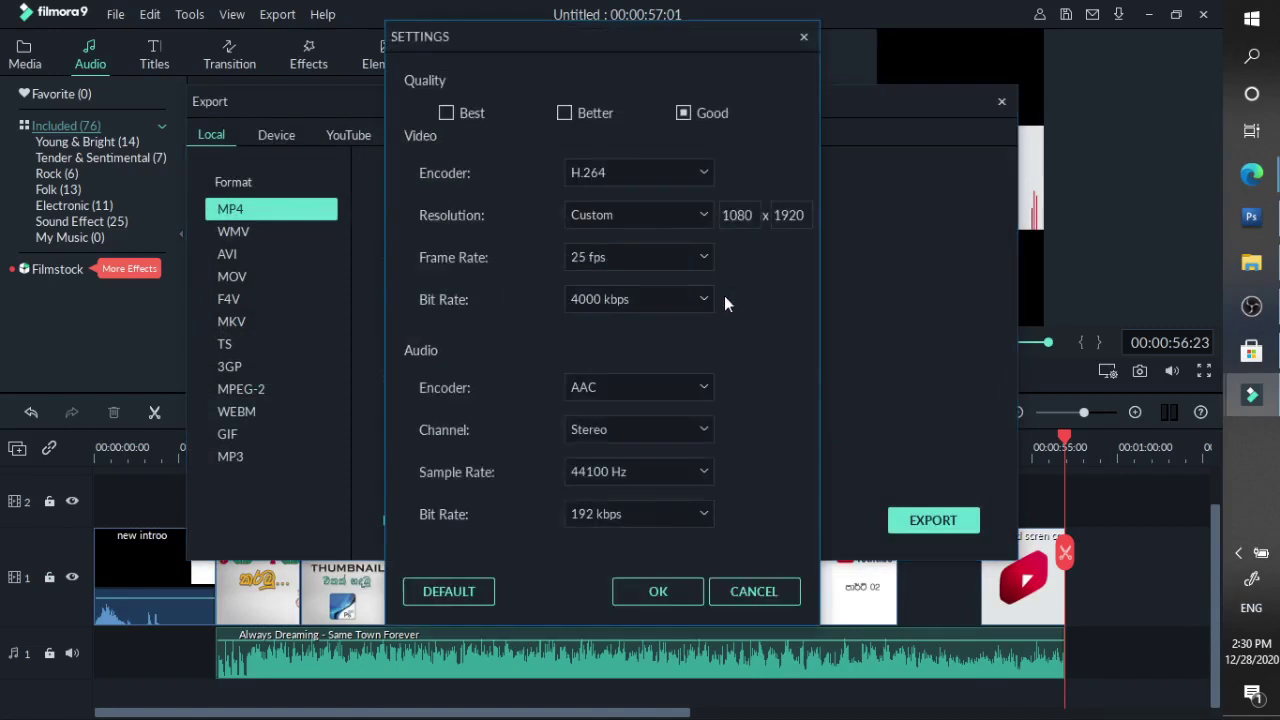
{"action": "left_click", "coordinate": [803, 40]}
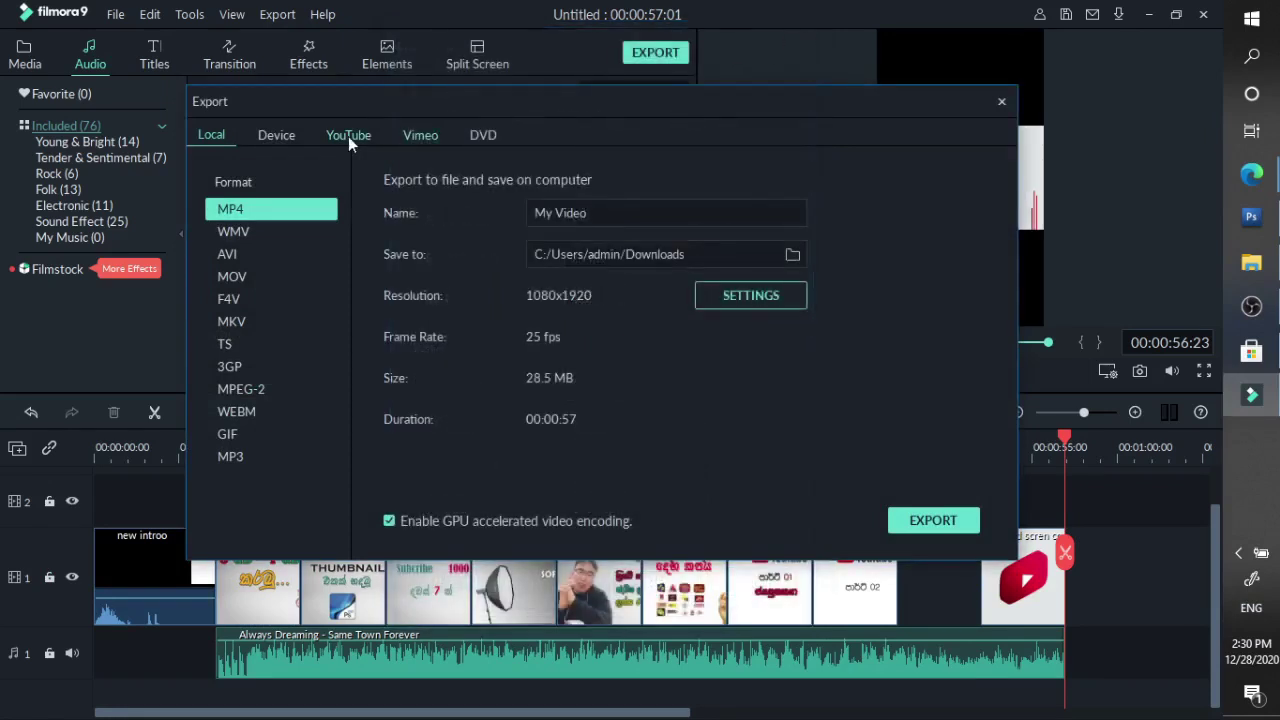
Review the device and YouTube export options and open the YouTube encoding settings
{"action": "left_click", "coordinate": [270, 135]}
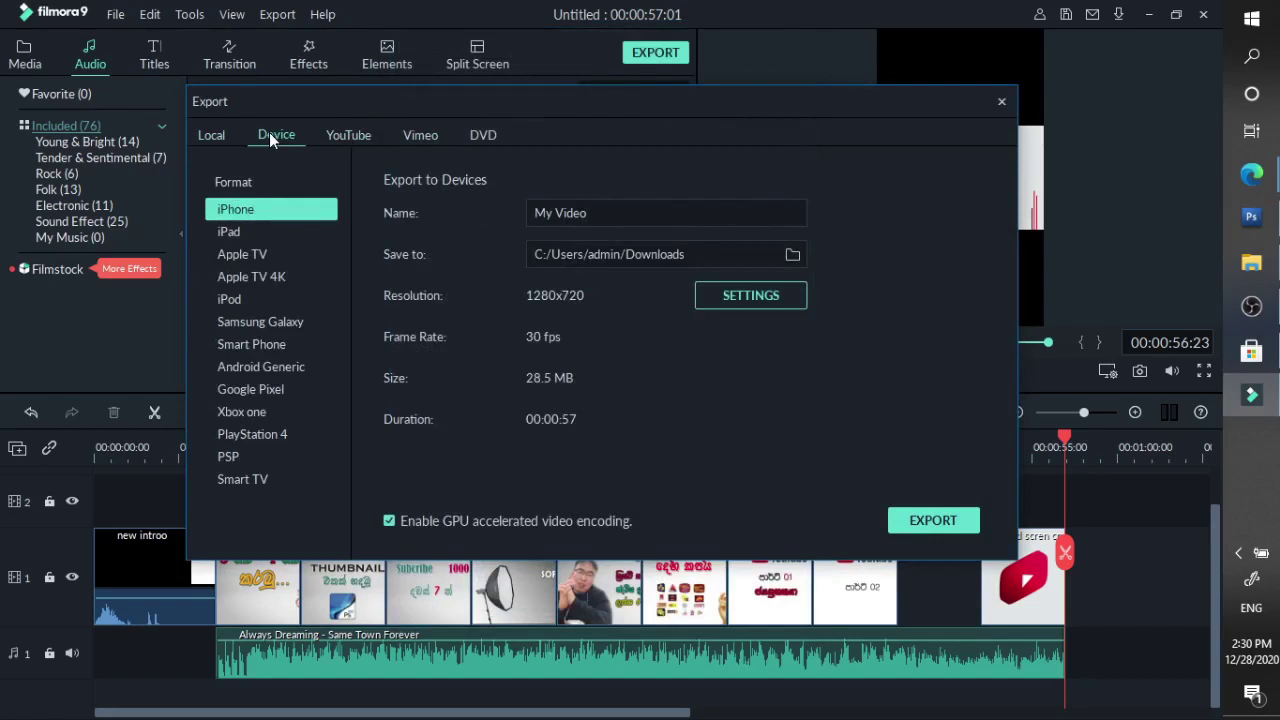
{"action": "left_click", "coordinate": [337, 136]}
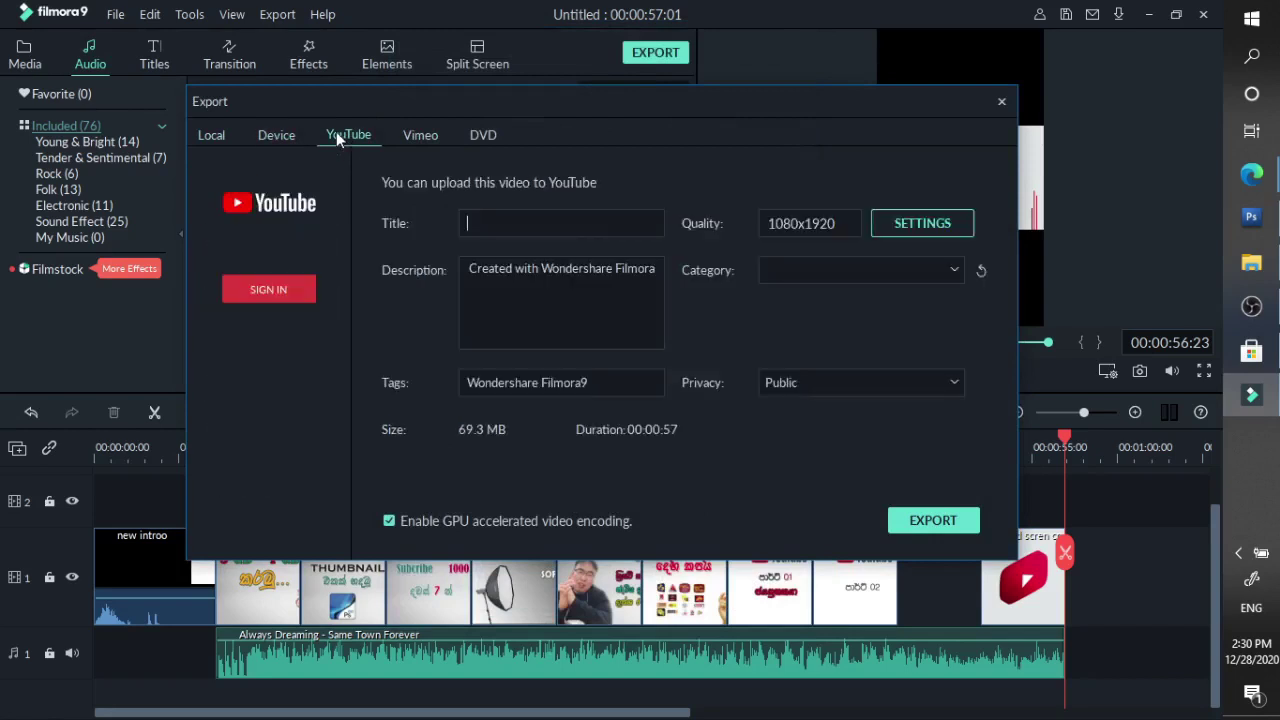
{"action": "left_click", "coordinate": [899, 229]}
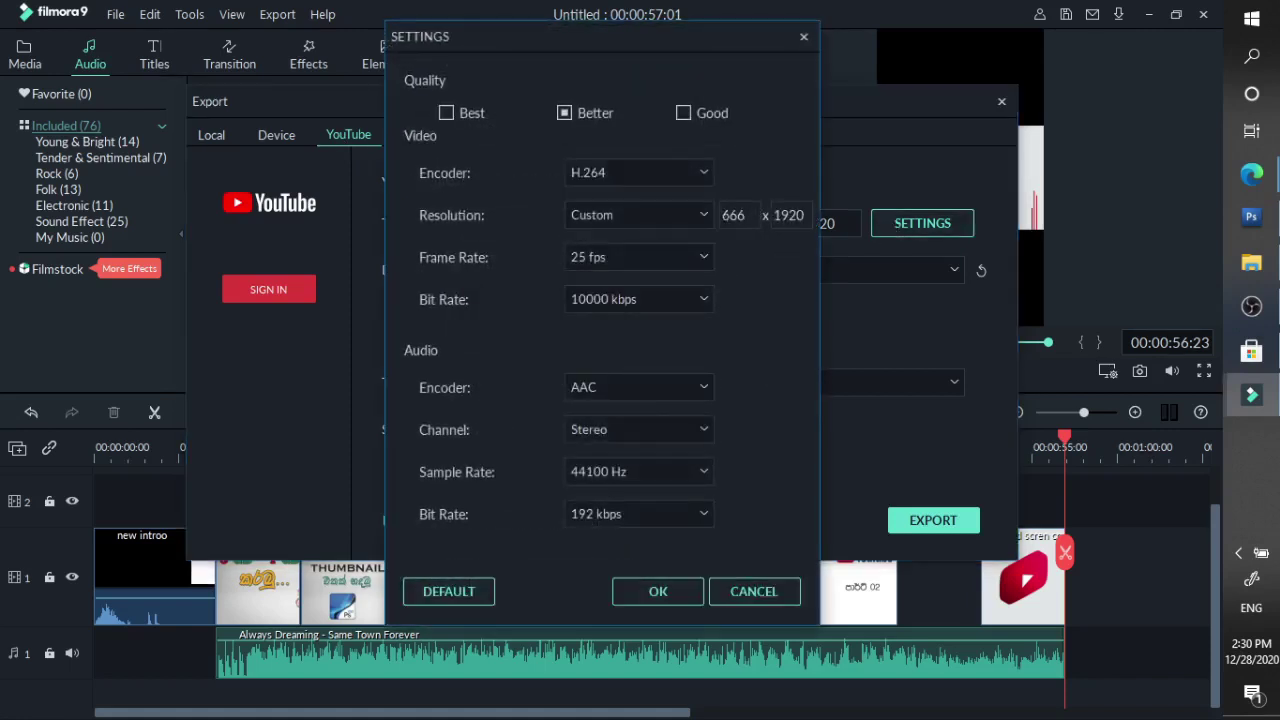
{"action": "scroll", "coordinate": [737, 215], "scroll_direction": "up", "scroll_amount": 5}
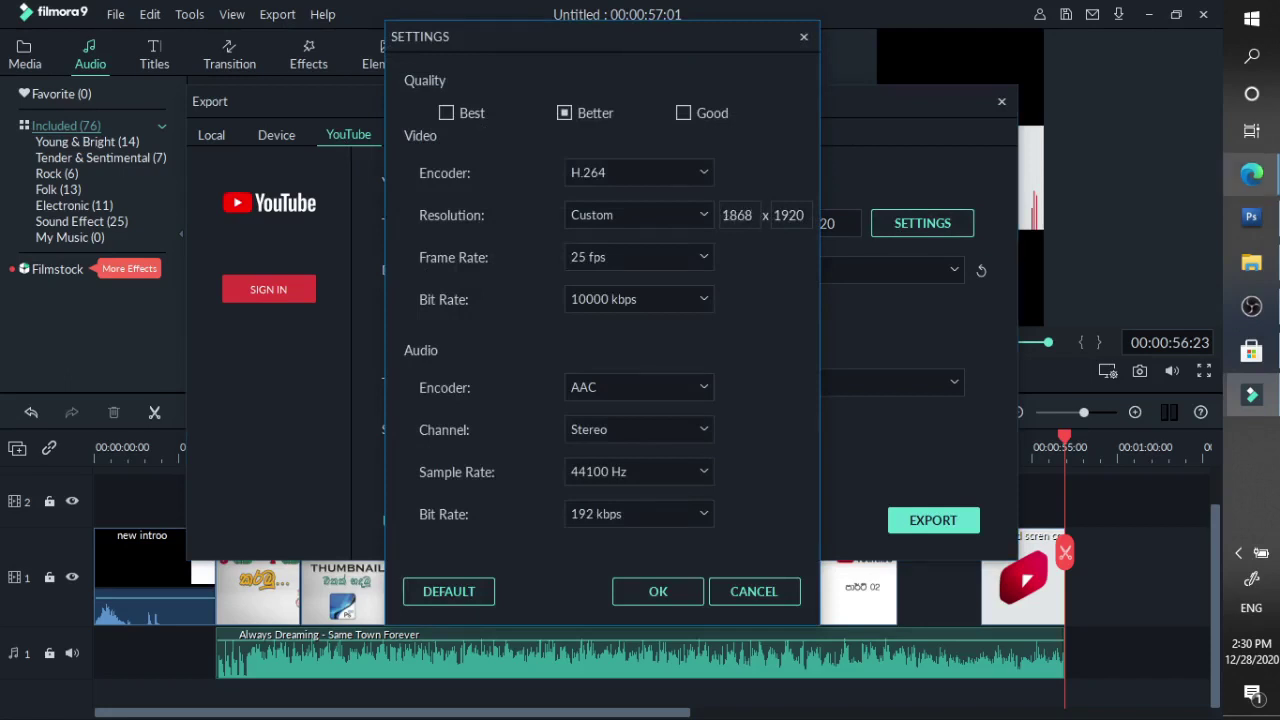
Switch to the Edge browser and open the Google home page in a new tab
{"action": "left_click", "coordinate": [1128, 157]}
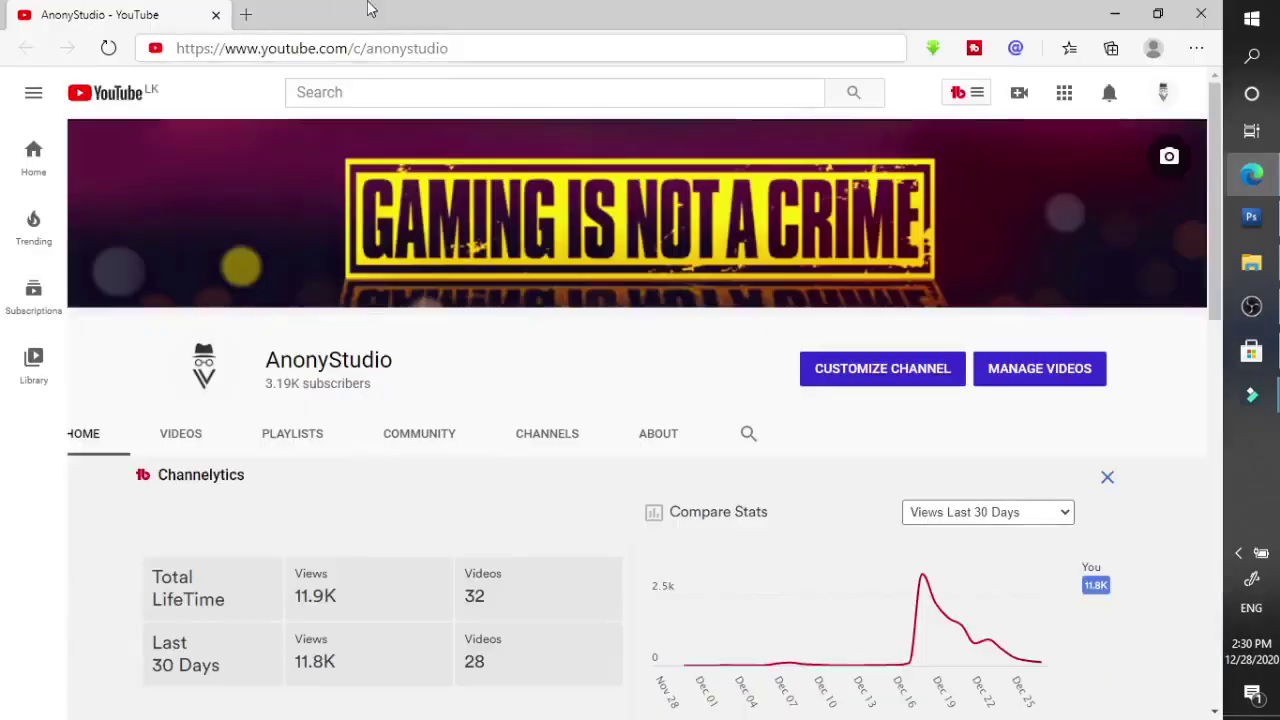
{"action": "left_click", "coordinate": [248, 14]}
{"action": "type", "text": "yo"}
{"action": "key", "text": "Return"}
{"action": "left_click", "coordinate": [286, 46]}
{"action": "type", "text": "go"}
{"action": "key", "text": "Return"}
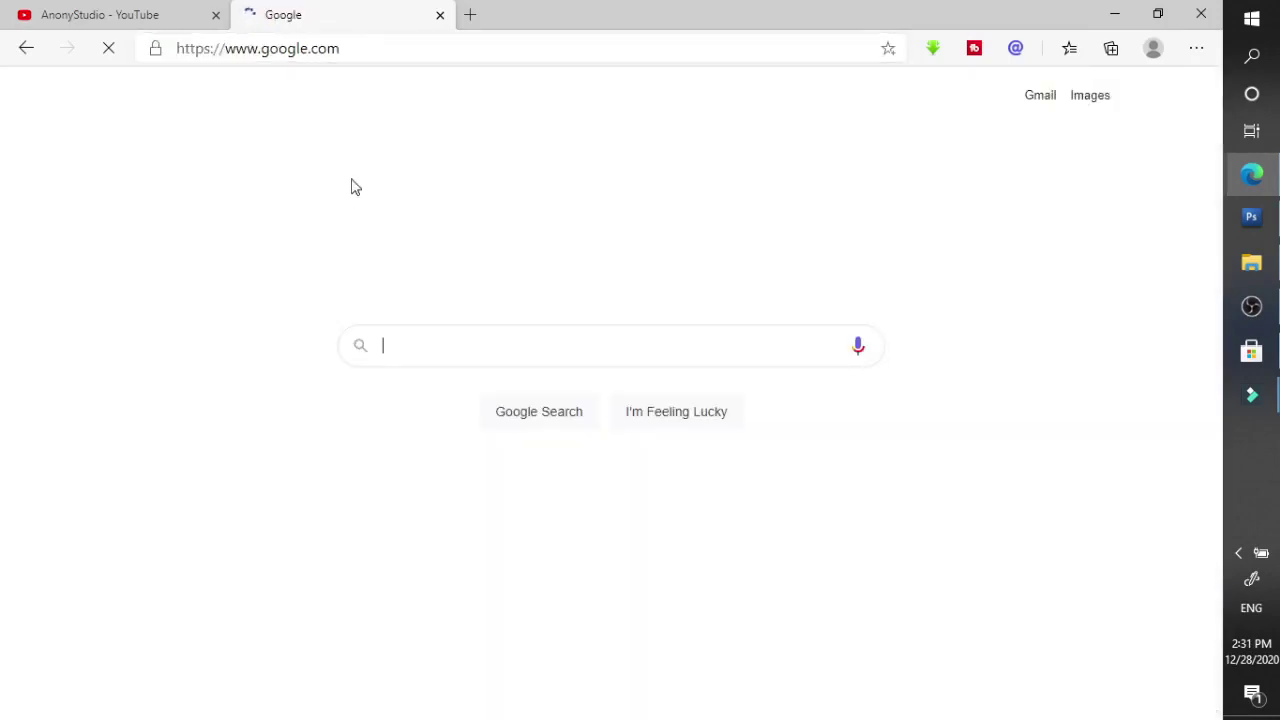
Search Google for "youtube short videos resulution"
{"action": "left_click", "coordinate": [466, 334]}
{"action": "type", "text": "you"}
{"action": "key", "text": "Down"}
{"action": "key", "text": "BackSpace"}
{"action": "key", "text": "BackSpace"}
{"action": "key", "text": "BackSpace"}
{"action": "key", "text": "BackSpace"}
{"action": "key", "text": "BackSpace"}
{"action": "key", "text": "BackSpace"}
{"action": "key", "text": "BackSpace"}
{"action": "key", "text": "BackSpace"}
{"action": "key", "text": "BackSpace"}
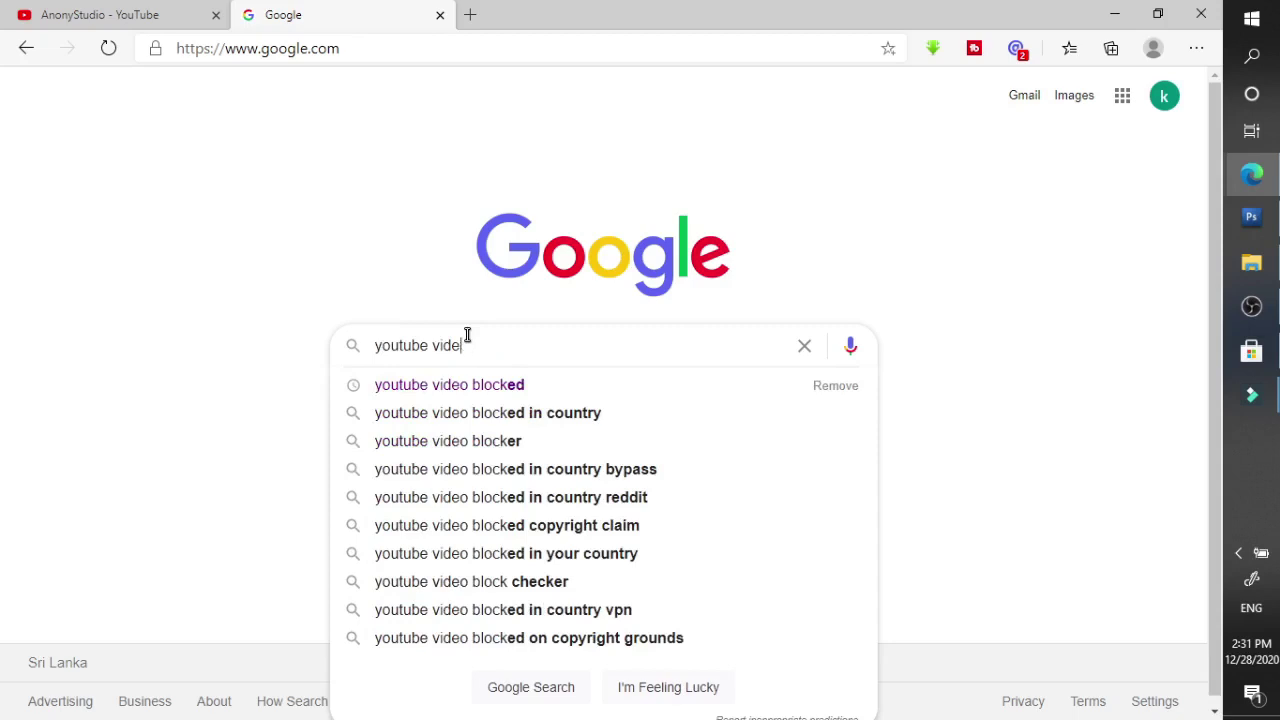
{"action": "key", "text": "BackSpace"}
{"action": "key", "text": "Down"}
{"action": "key", "text": "BackSpace"}
{"action": "key", "text": "BackSpace"}
{"action": "key", "text": "BackSpace"}
{"action": "key", "text": "BackSpace"}
{"action": "key", "text": "BackSpace"}
{"action": "key", "text": "BackSpace"}
{"action": "key", "text": "BackSpace"}
{"action": "type", "text": "s"}
{"action": "key", "text": "BackSpace"}
{"action": "key", "text": "BackSpace"}
{"action": "key", "text": "BackSpace"}
{"action": "key", "text": "BackSpace"}
{"action": "key", "text": "BackSpace"}
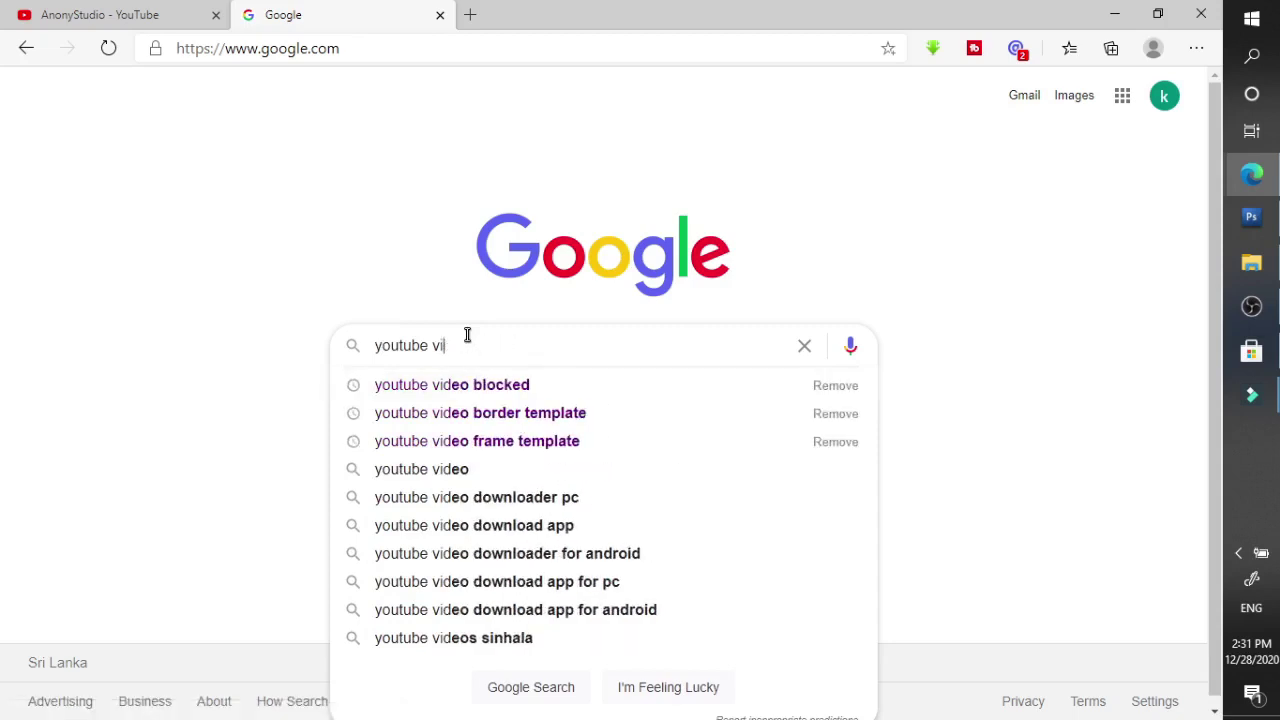
{"action": "type", "text": "short v"}
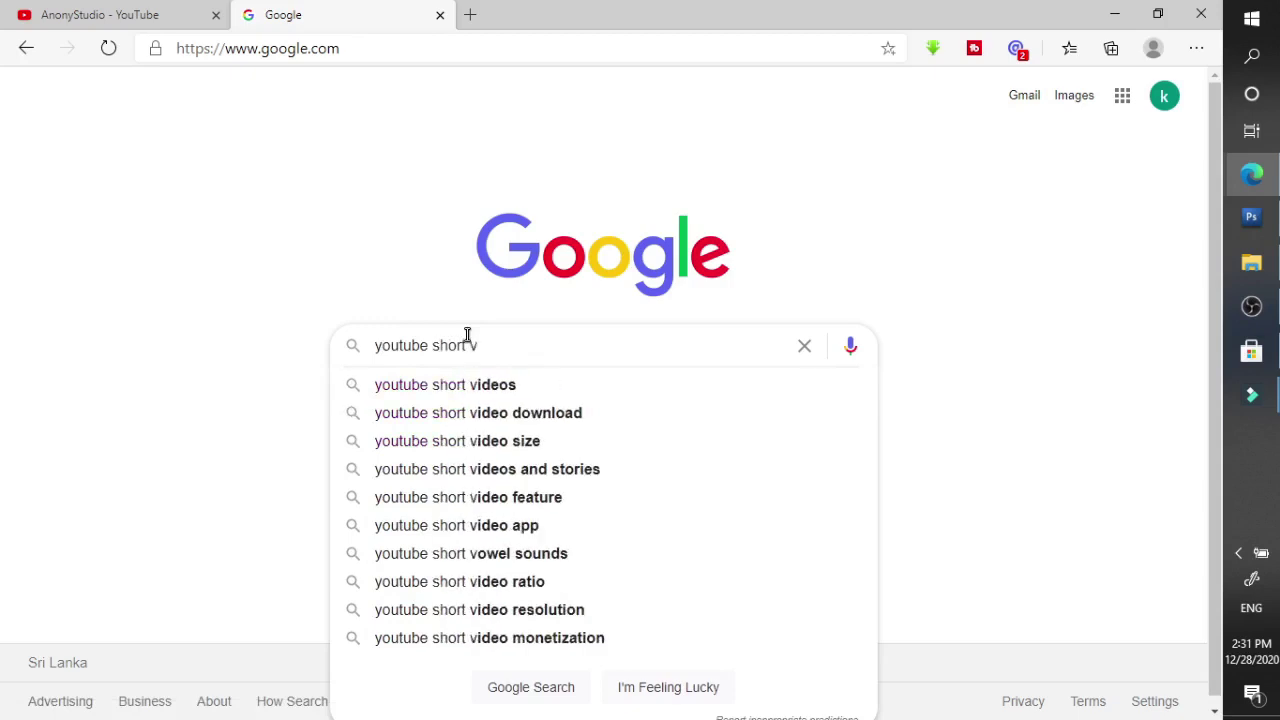
{"action": "key", "text": "Down"}
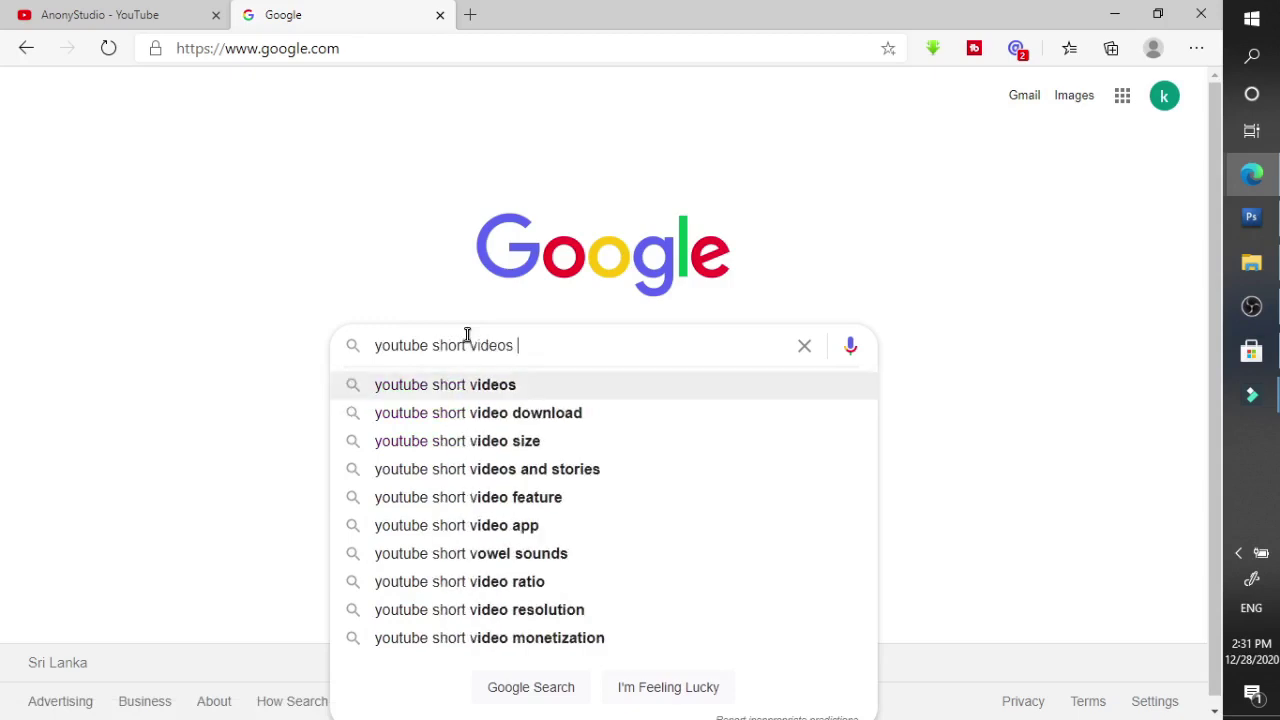
{"action": "type", "text": "re"}
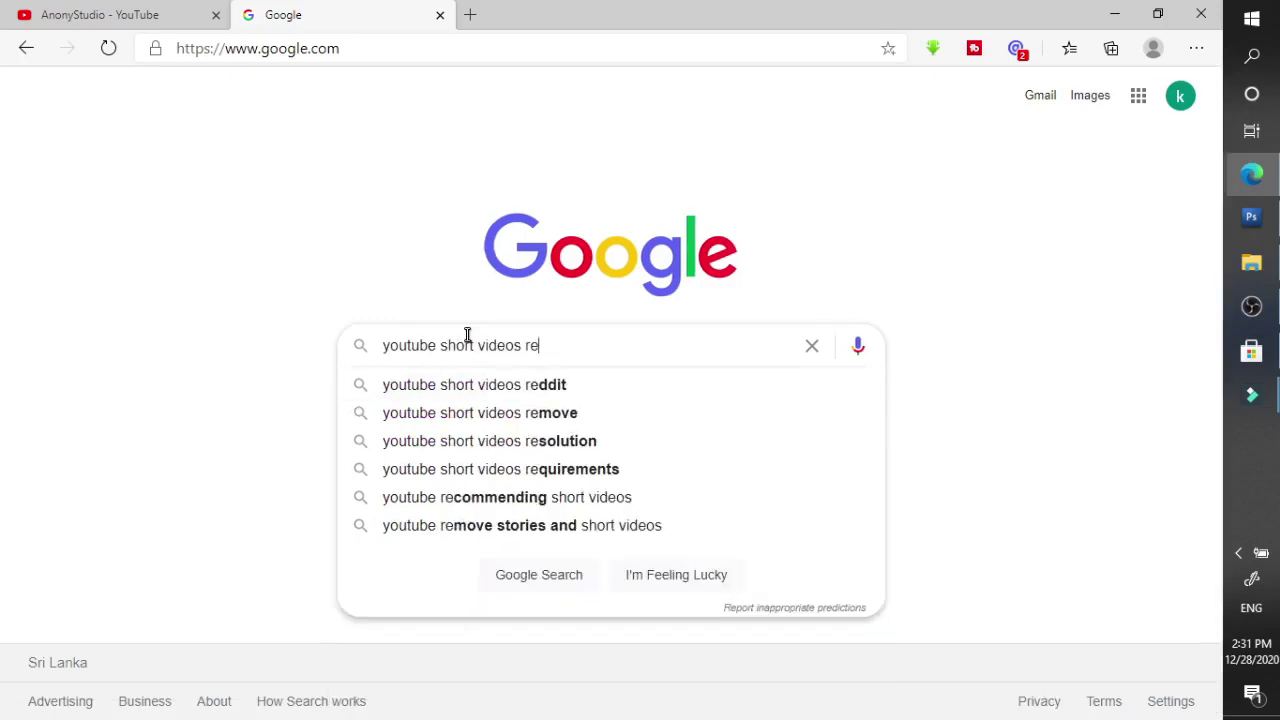
{"action": "type", "text": "sul"}
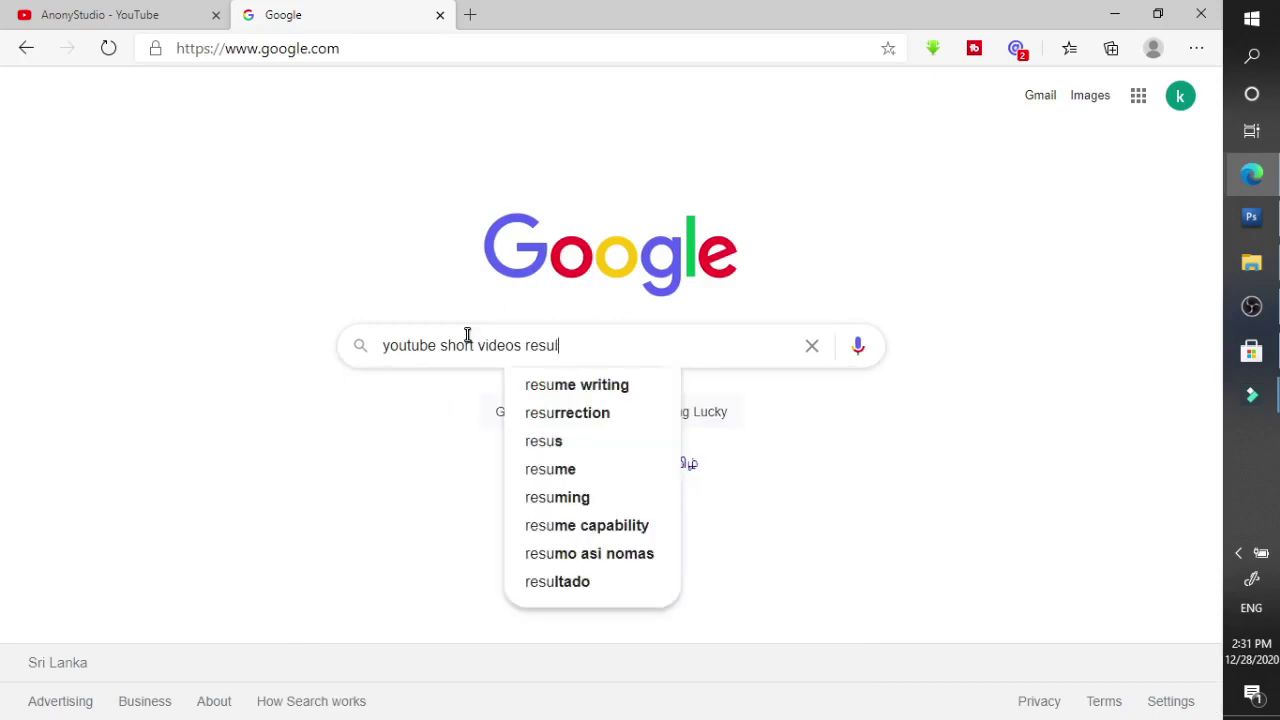
{"action": "type", "text": "ution"}
{"action": "key", "text": "Return"}
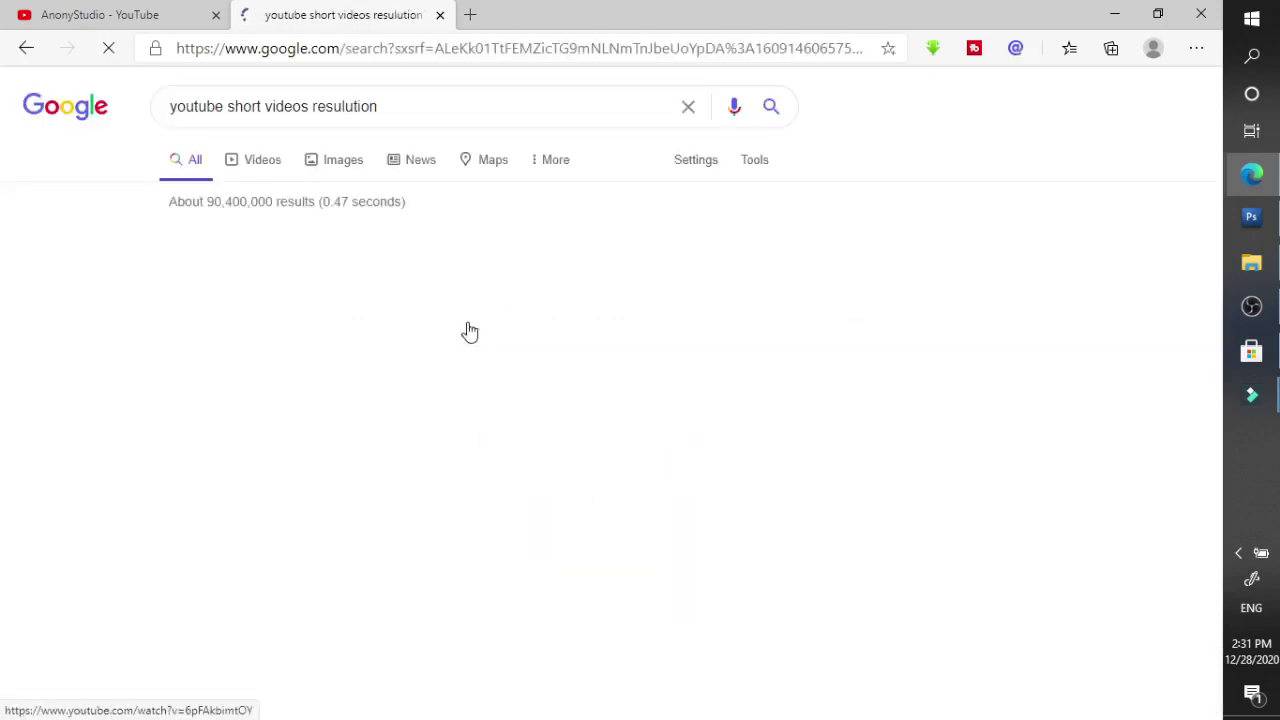
Examine the search results for the recommended size, aspect ratio and resolution of YouTube Shorts
{"action": "left_click_drag", "start_coordinate": [1220, 170], "coordinate": [1218, 343]}
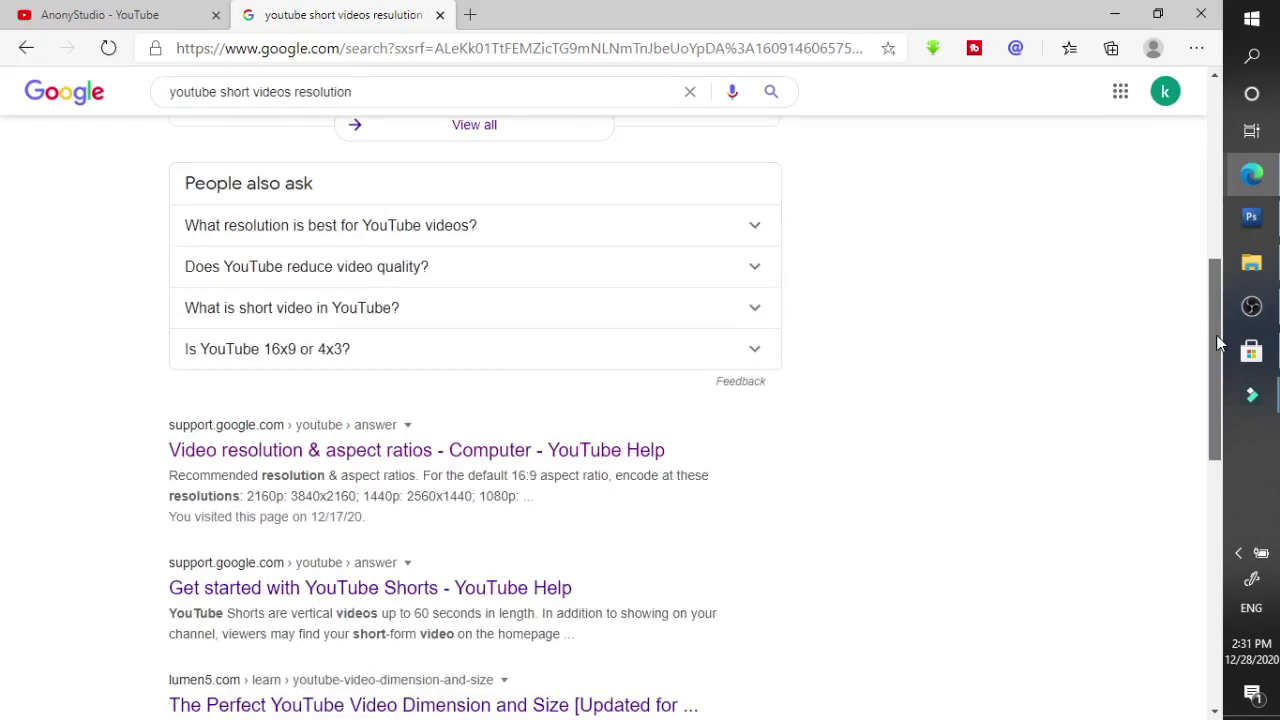
{"action": "scroll", "coordinate": [1183, 209], "scroll_direction": "up", "scroll_amount": 4}
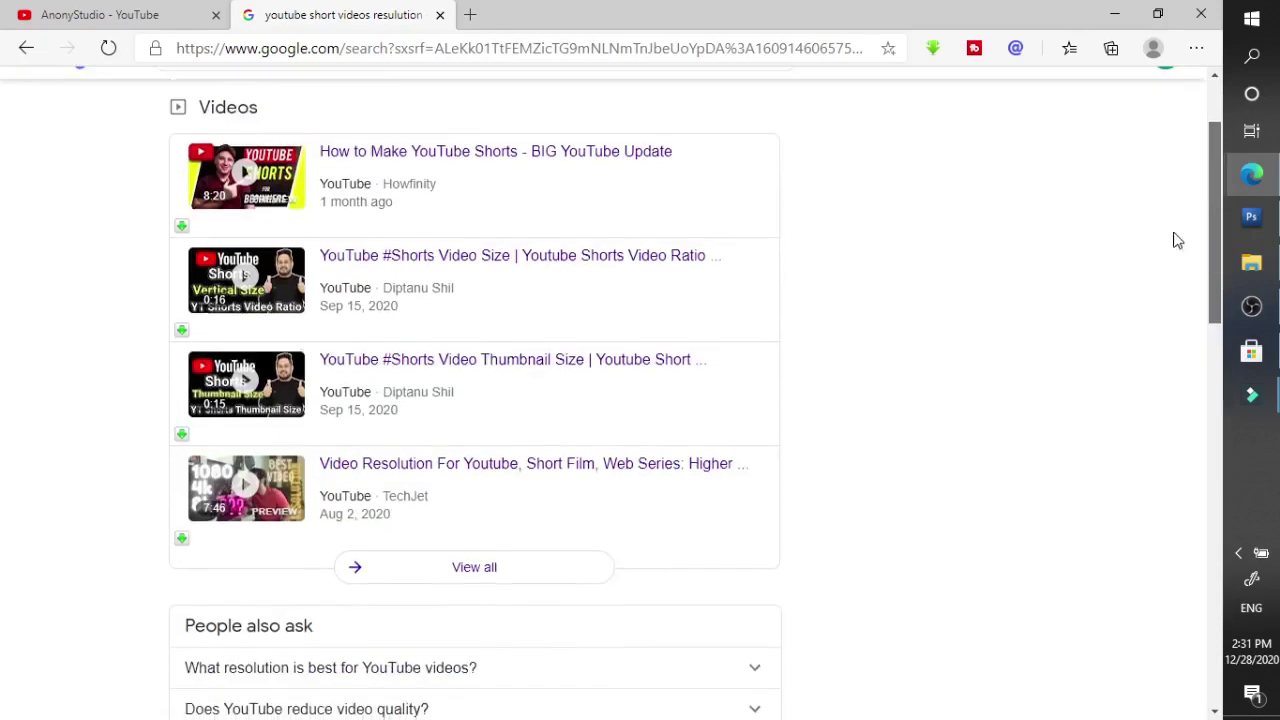
{"action": "scroll", "coordinate": [1170, 338], "scroll_direction": "down", "scroll_amount": 4}
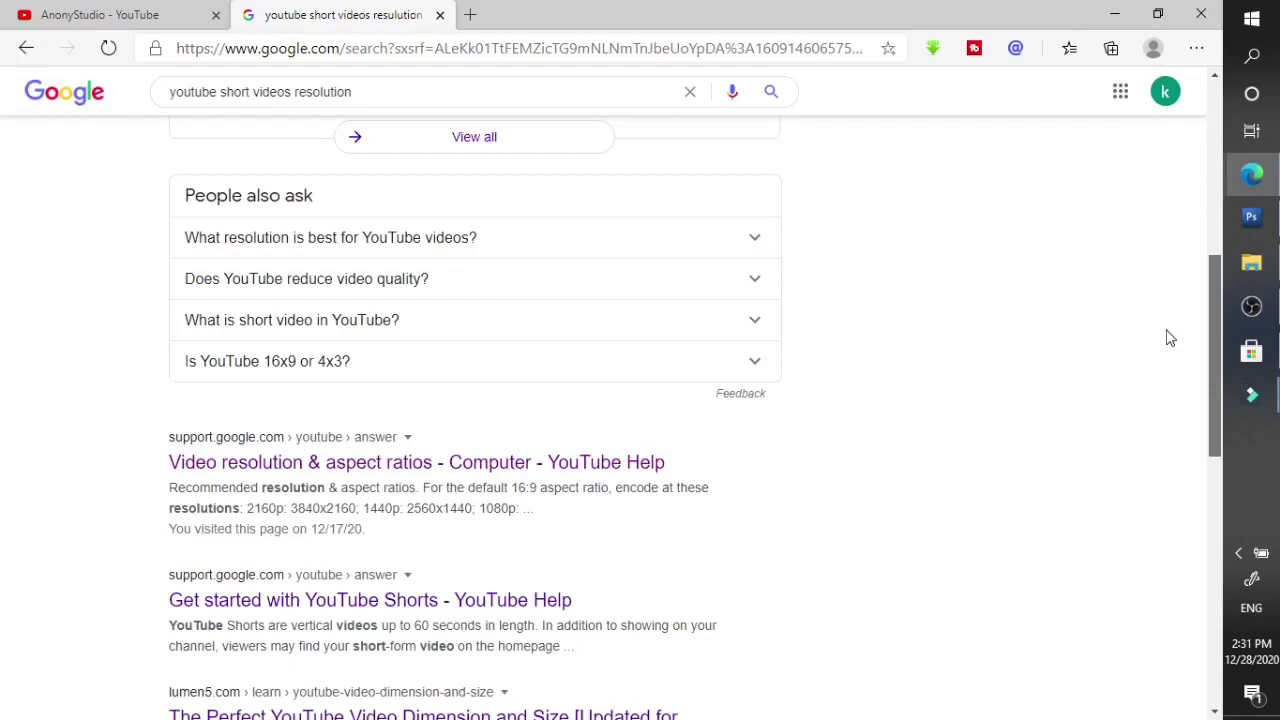
{"action": "scroll", "coordinate": [1170, 338], "scroll_direction": "down", "scroll_amount": 3}
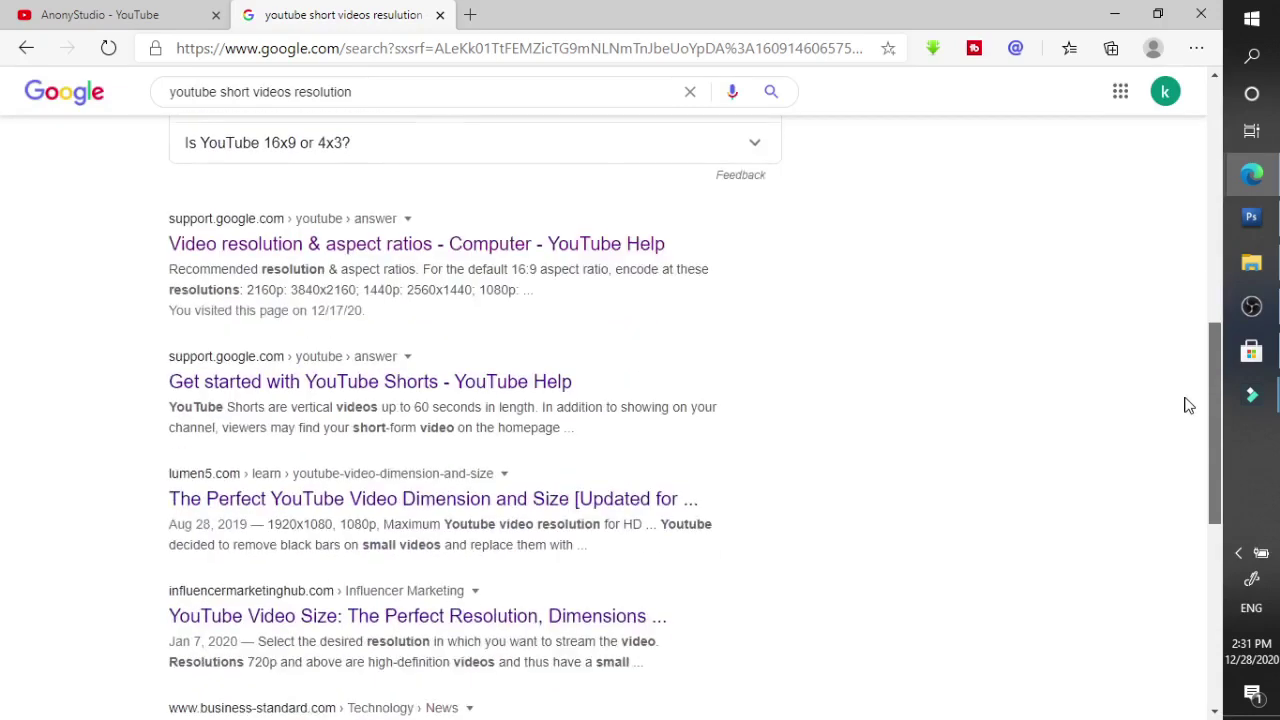
{"action": "scroll", "coordinate": [1191, 460], "scroll_direction": "down", "scroll_amount": 2}
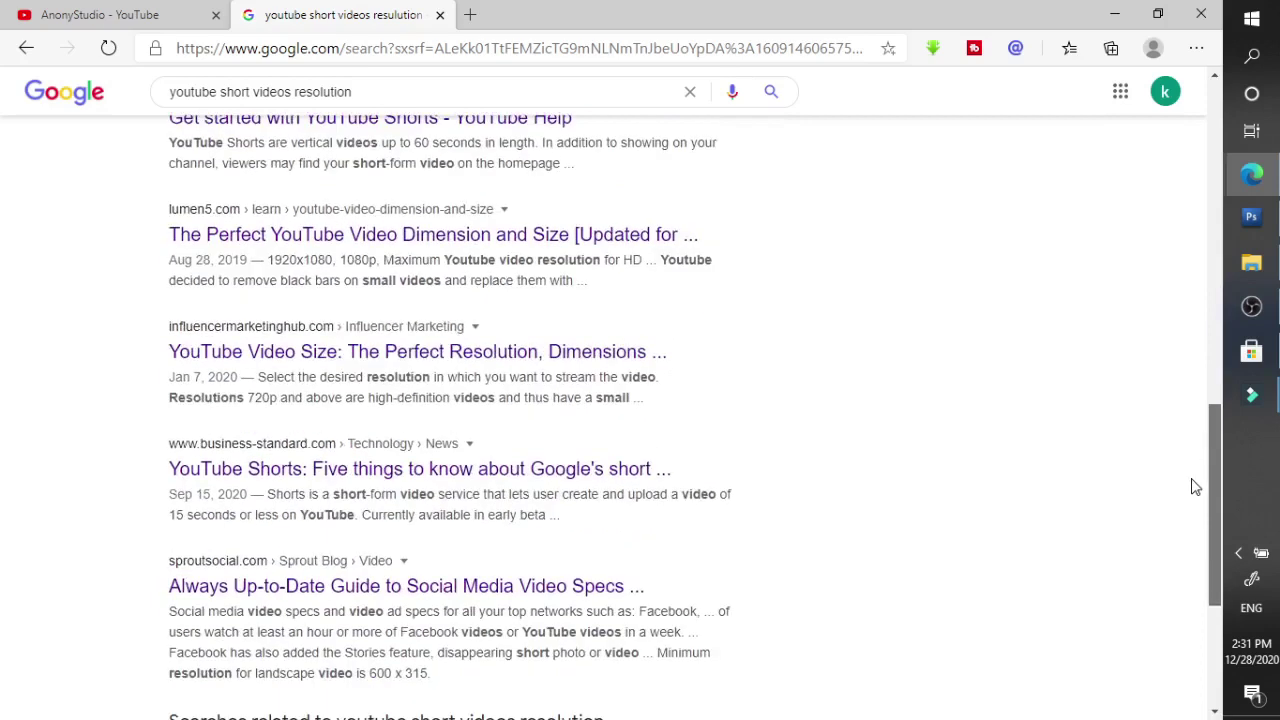
{"action": "scroll", "coordinate": [1111, 220], "scroll_direction": "up", "scroll_amount": 8}
{"action": "scroll", "coordinate": [1113, 215], "scroll_direction": "up", "scroll_amount": 1}
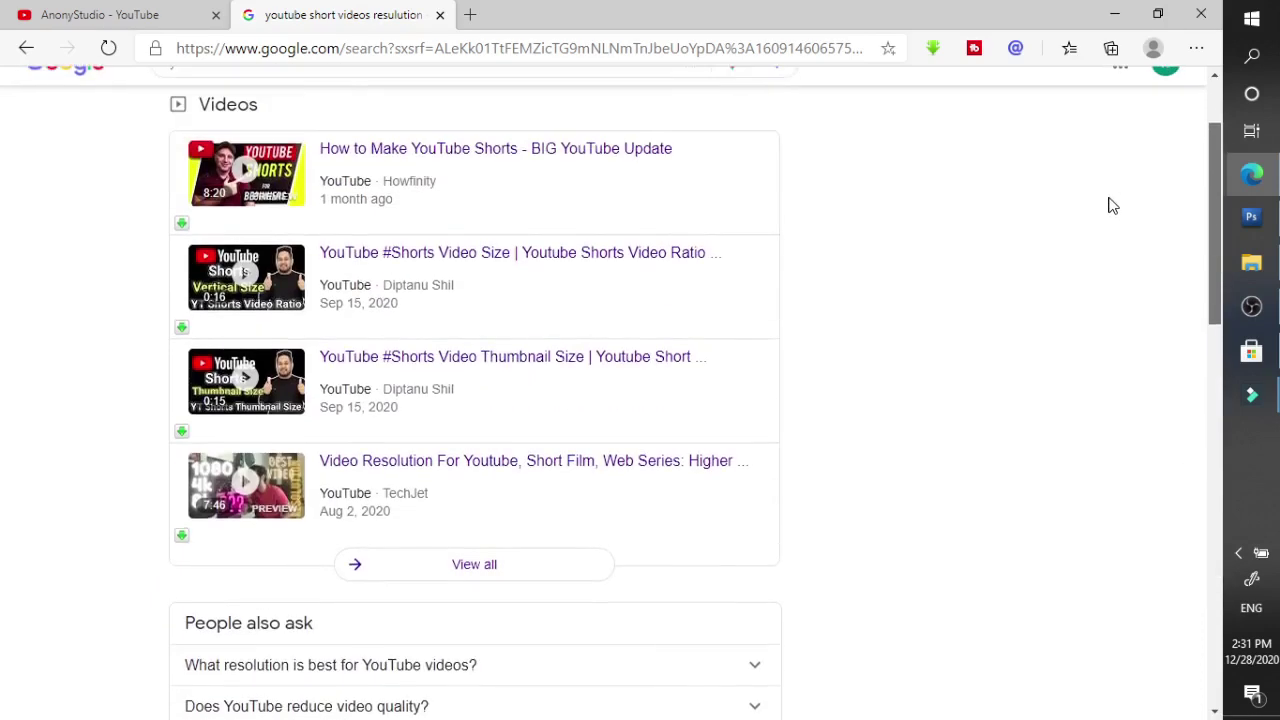
Switch back to Filmora9, dismiss the open encoding settings and return to the YouTube export options
{"action": "scroll", "coordinate": [1110, 200], "scroll_direction": "up", "scroll_amount": 3}
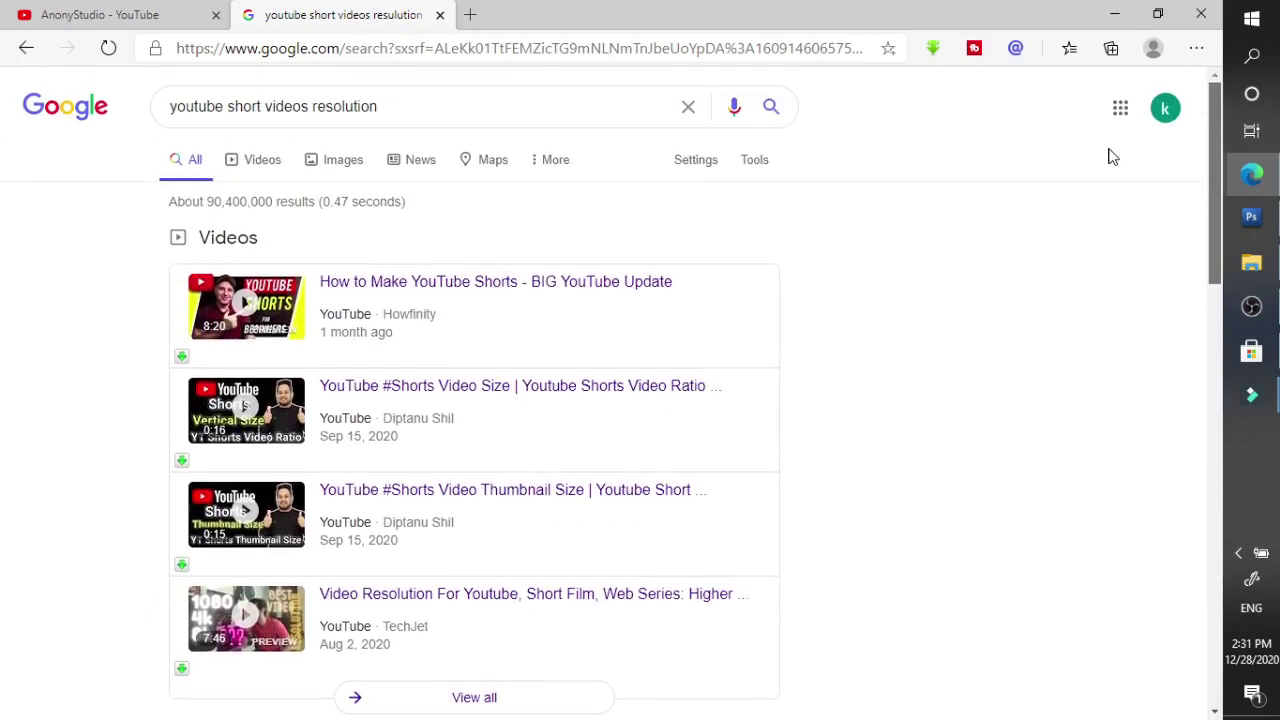
{"action": "left_click", "coordinate": [1262, 414]}
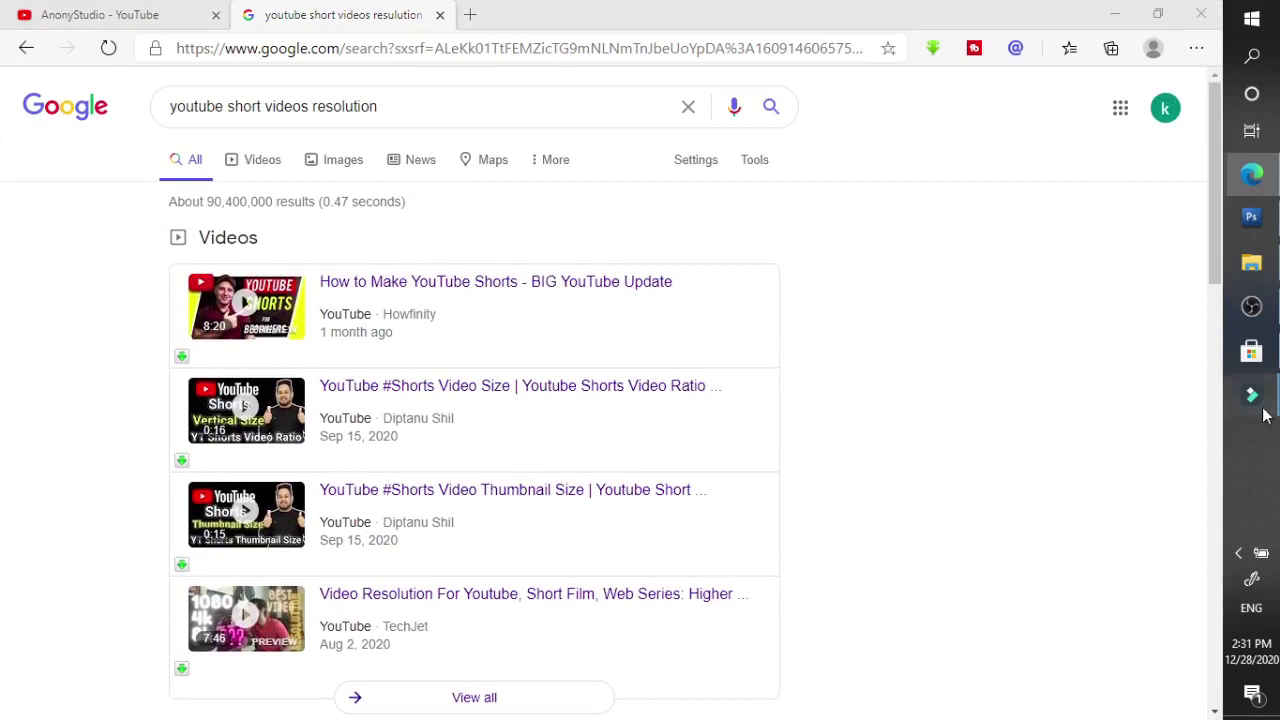
{"action": "left_click", "coordinate": [1183, 451]}
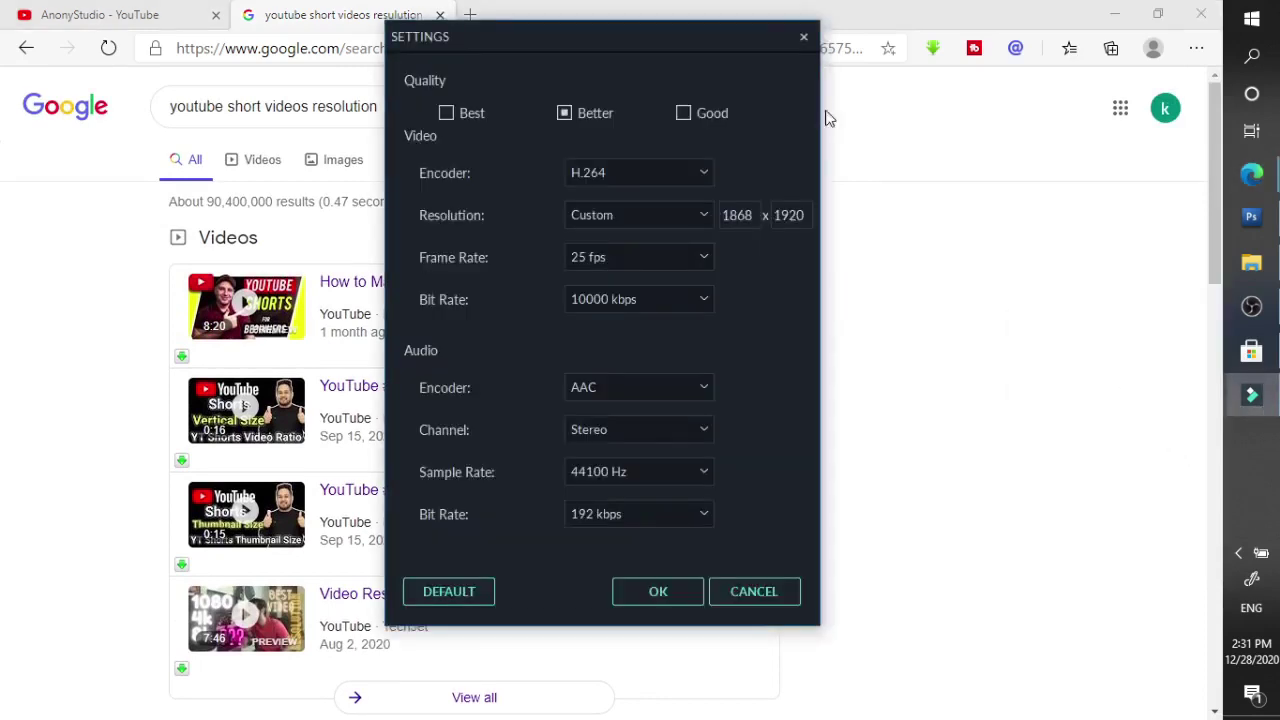
{"action": "left_click", "coordinate": [809, 40]}
{"action": "left_click", "coordinate": [1251, 306]}
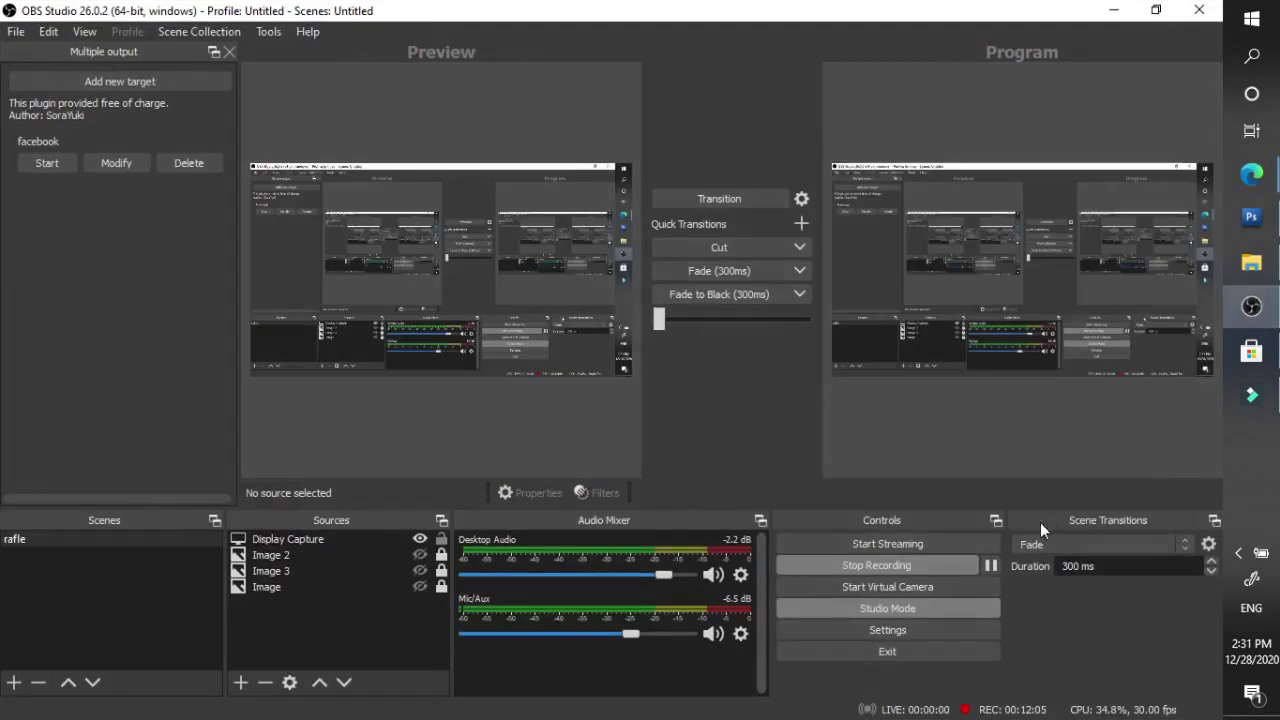
{"action": "left_click", "coordinate": [1113, 10]}
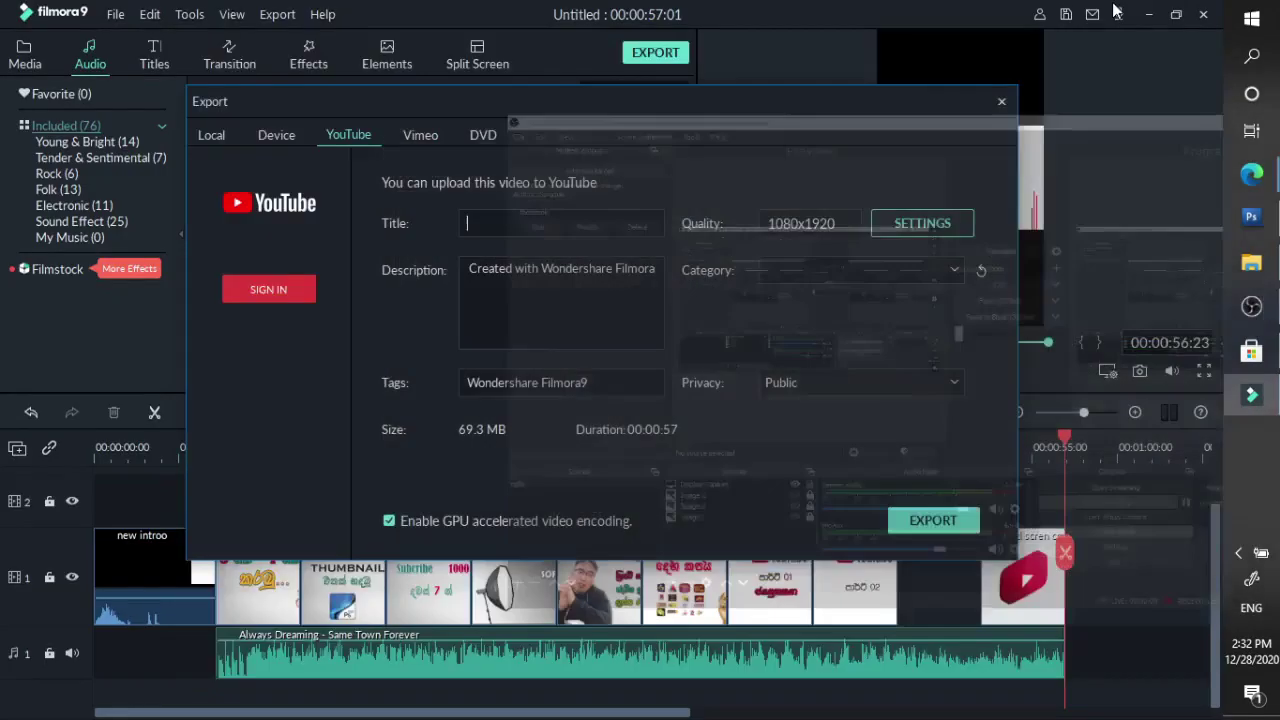
Set the YouTube export's custom resolution to 900 x 1600 and apply the encoding settings
{"action": "left_click", "coordinate": [935, 215]}
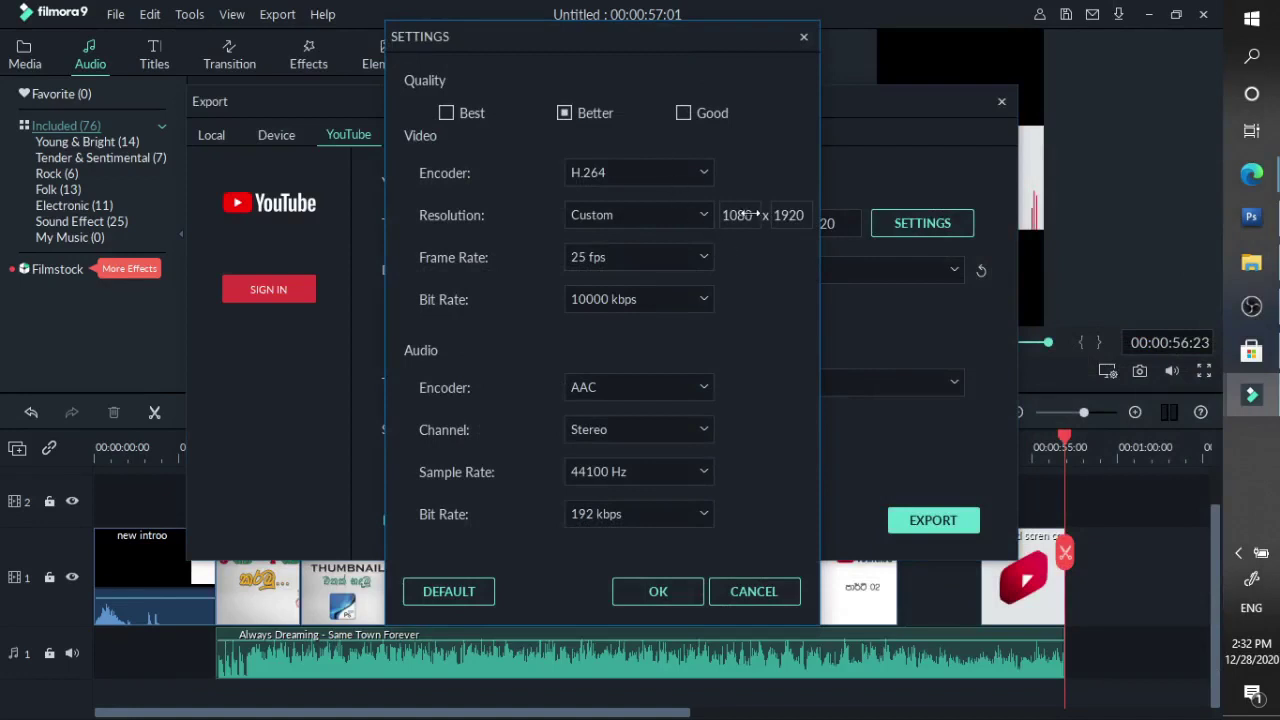
{"action": "left_click", "coordinate": [693, 215]}
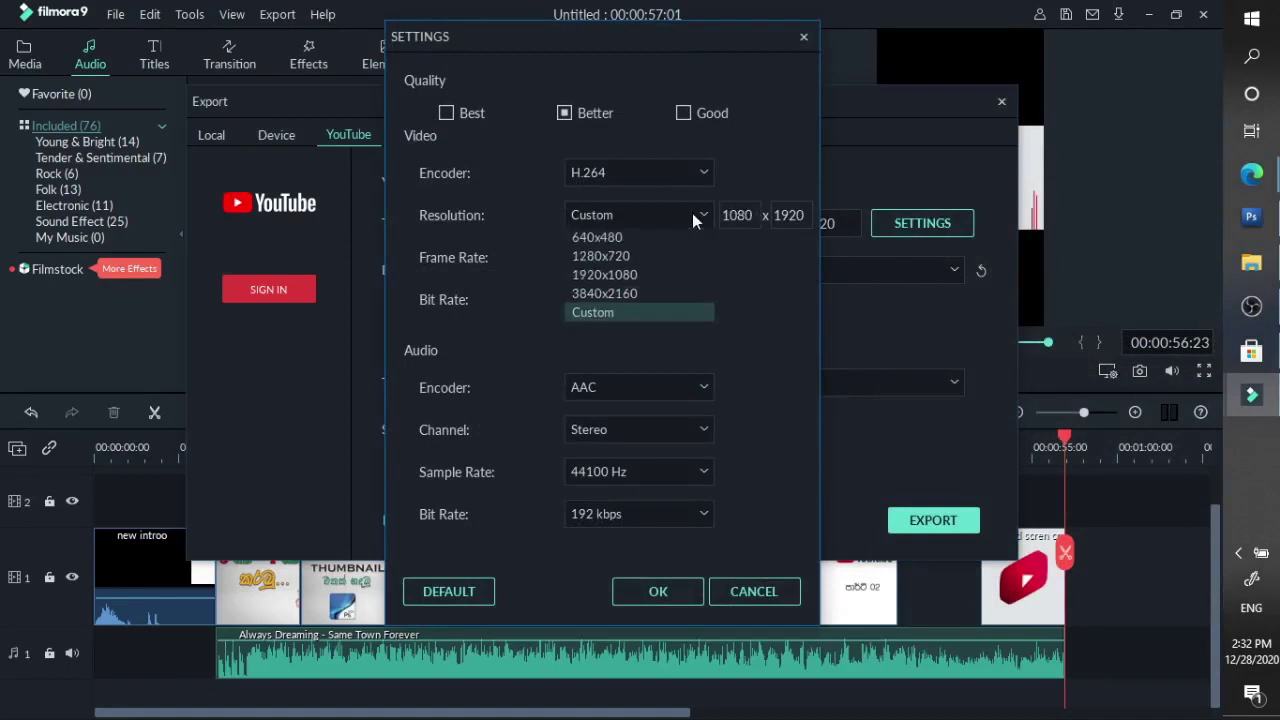
{"action": "double_click", "coordinate": [740, 215]}
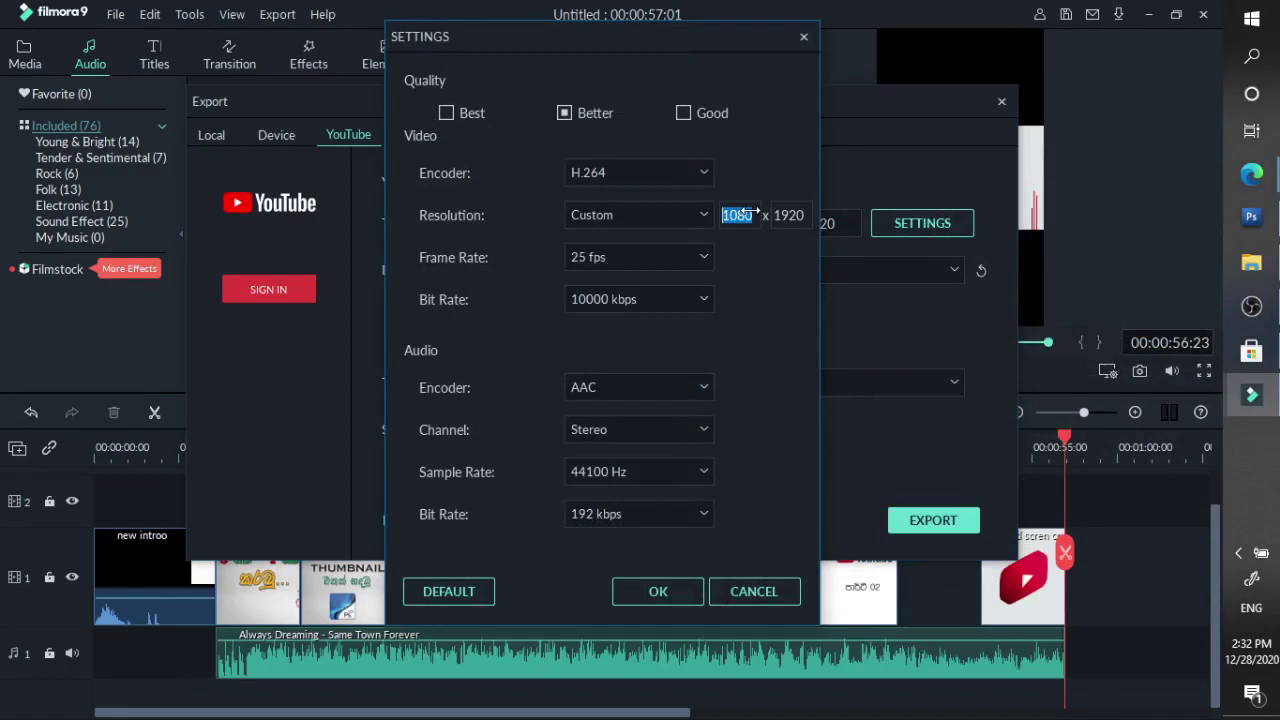
{"action": "type", "text": "900"}
{"action": "key", "text": "BackSpace"}
{"action": "key", "text": "BackSpace"}
{"action": "key", "text": "BackSpace"}
{"action": "type", "text": "412"}
{"action": "key", "text": "BackSpace"}
{"action": "key", "text": "BackSpace"}
{"action": "key", "text": "BackSpace"}
{"action": "type", "text": "562"}
{"action": "key", "text": "BackSpace"}
{"action": "key", "text": "BackSpace"}
{"action": "key", "text": "BackSpace"}
{"action": "type", "text": "616"}
{"action": "left_click", "coordinate": [676, 593]}
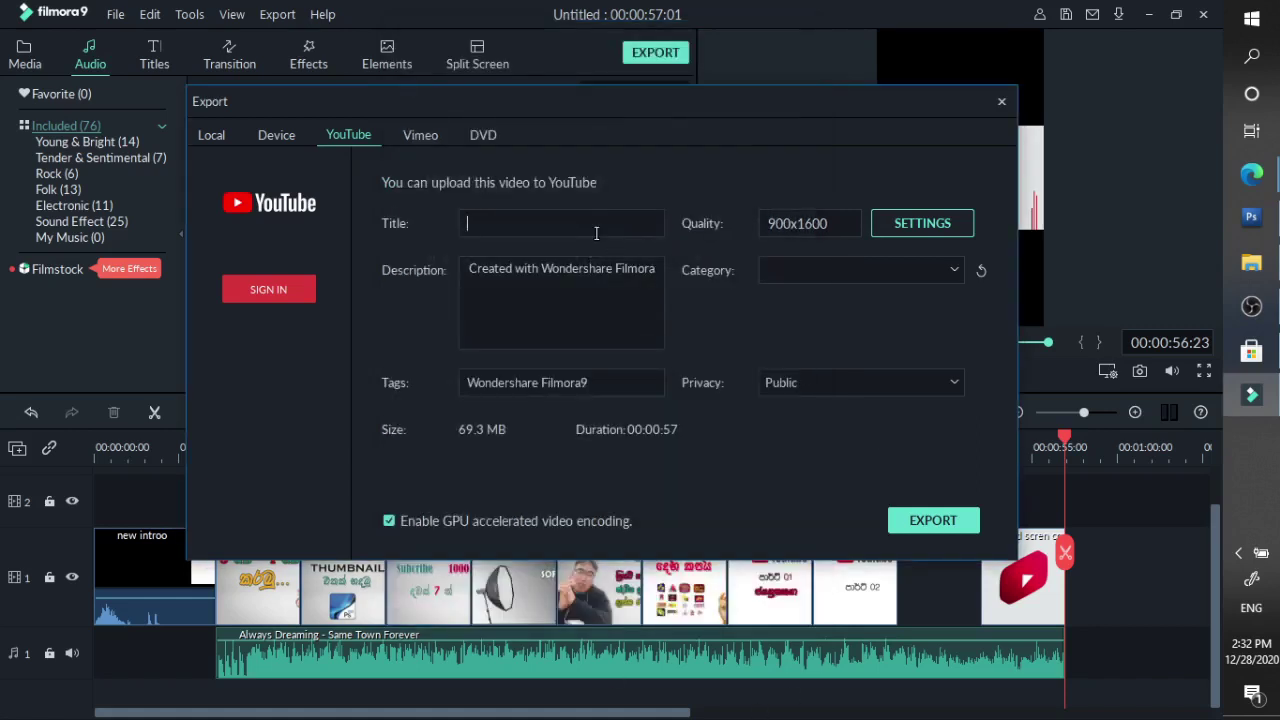
Try to export the video directly to YouTube with the title "Short"
{"action": "type", "text": "Short"}
{"action": "left_click", "coordinate": [930, 520]}
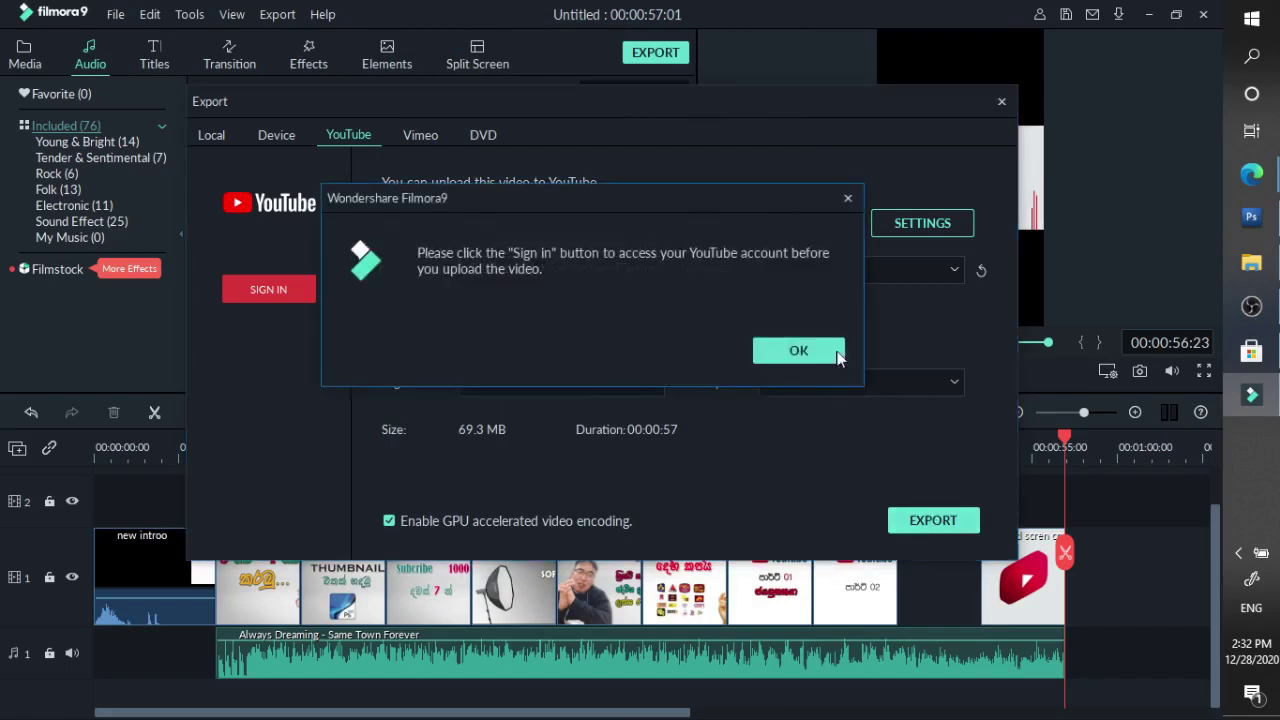
{"action": "left_click", "coordinate": [801, 351]}
Set the custom resolution of the local MP4 export to 900 x 1600
{"action": "left_click", "coordinate": [211, 135]}
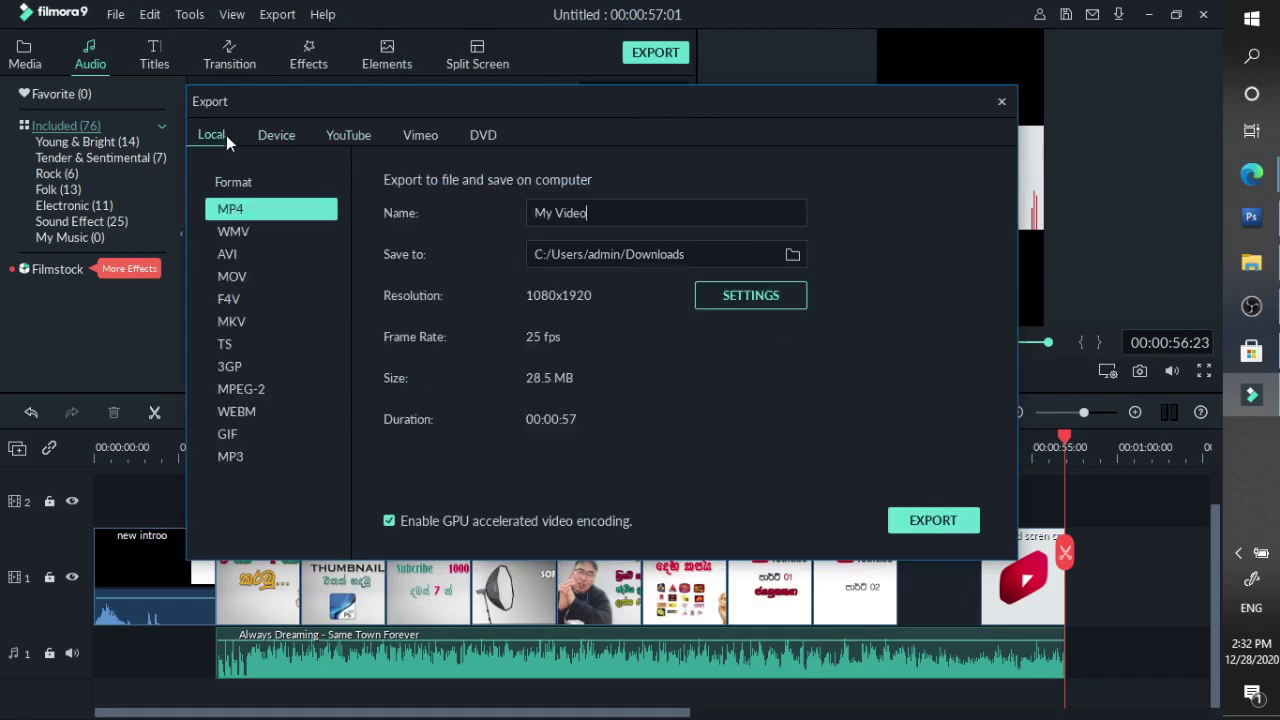
{"action": "left_click", "coordinate": [755, 297]}
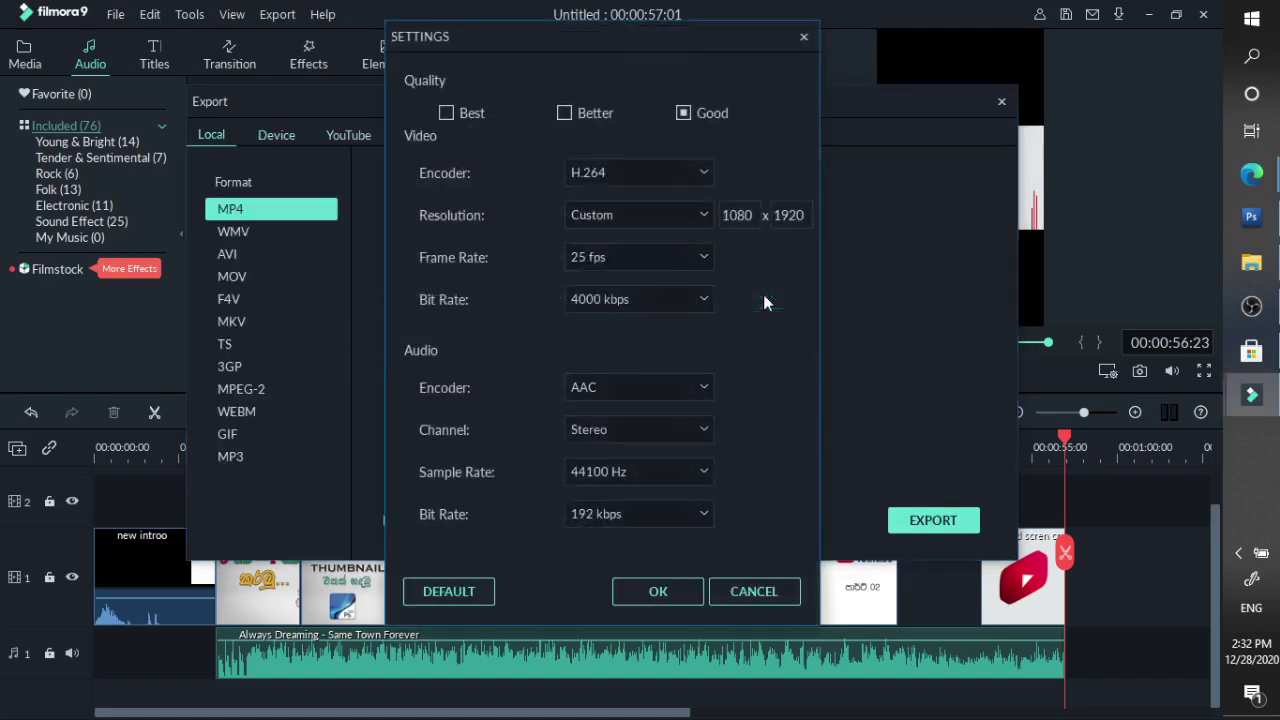
{"action": "double_click", "coordinate": [749, 215]}
{"action": "type", "text": "900"}
{"action": "double_click", "coordinate": [792, 212]}
{"action": "type", "text": "1600"}
{"action": "left_click", "coordinate": [658, 591]}
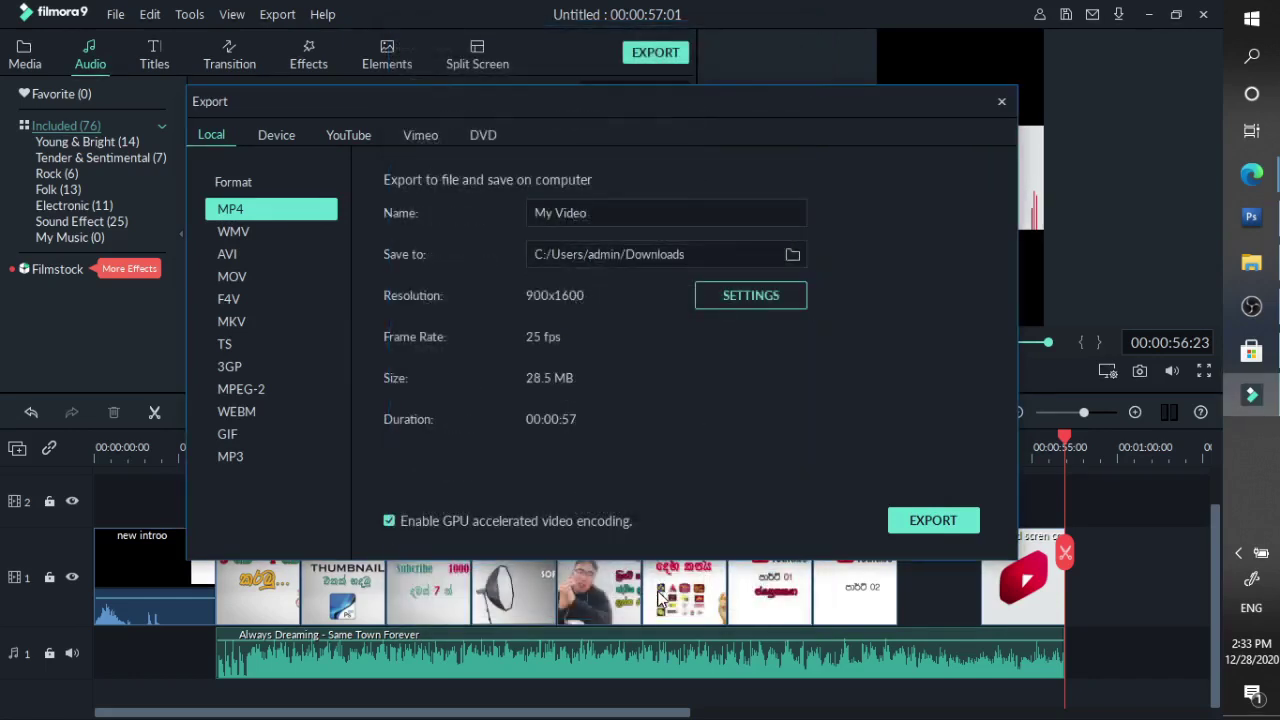
Start the local MP4 export of My Video, abort it and close the export window
{"action": "left_click", "coordinate": [935, 522]}
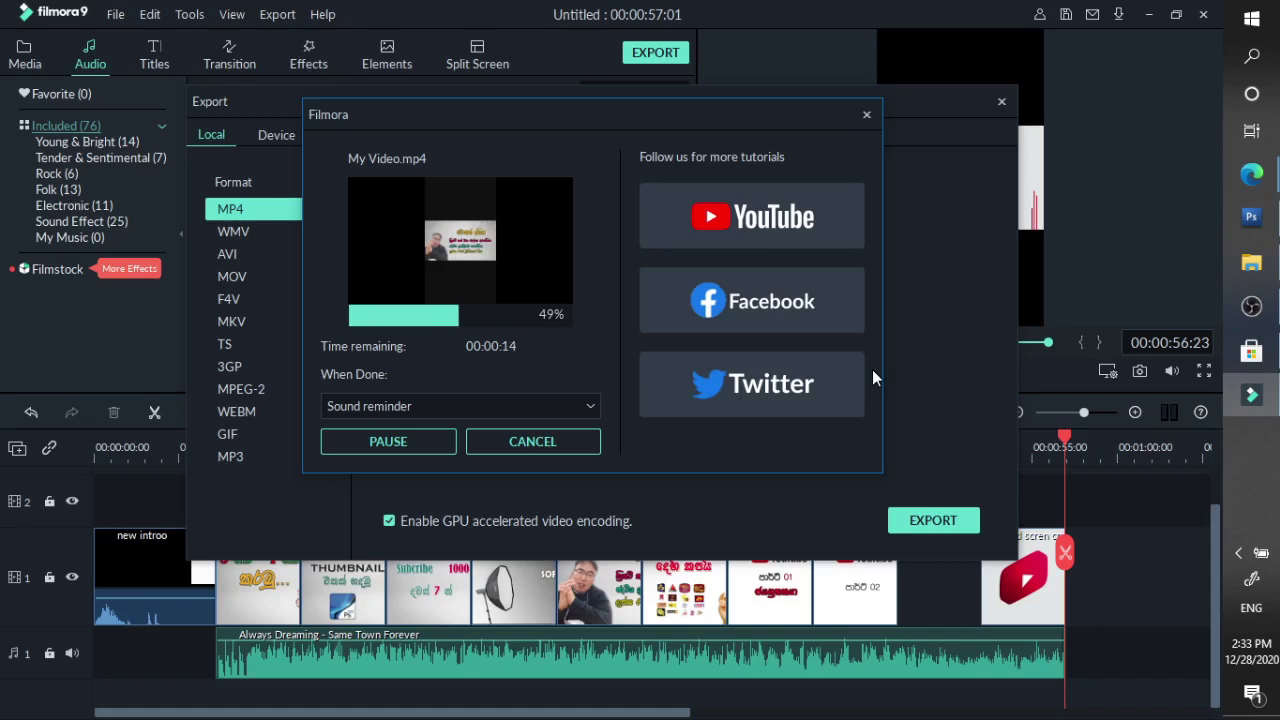
{"action": "key", "text": "Escape"}
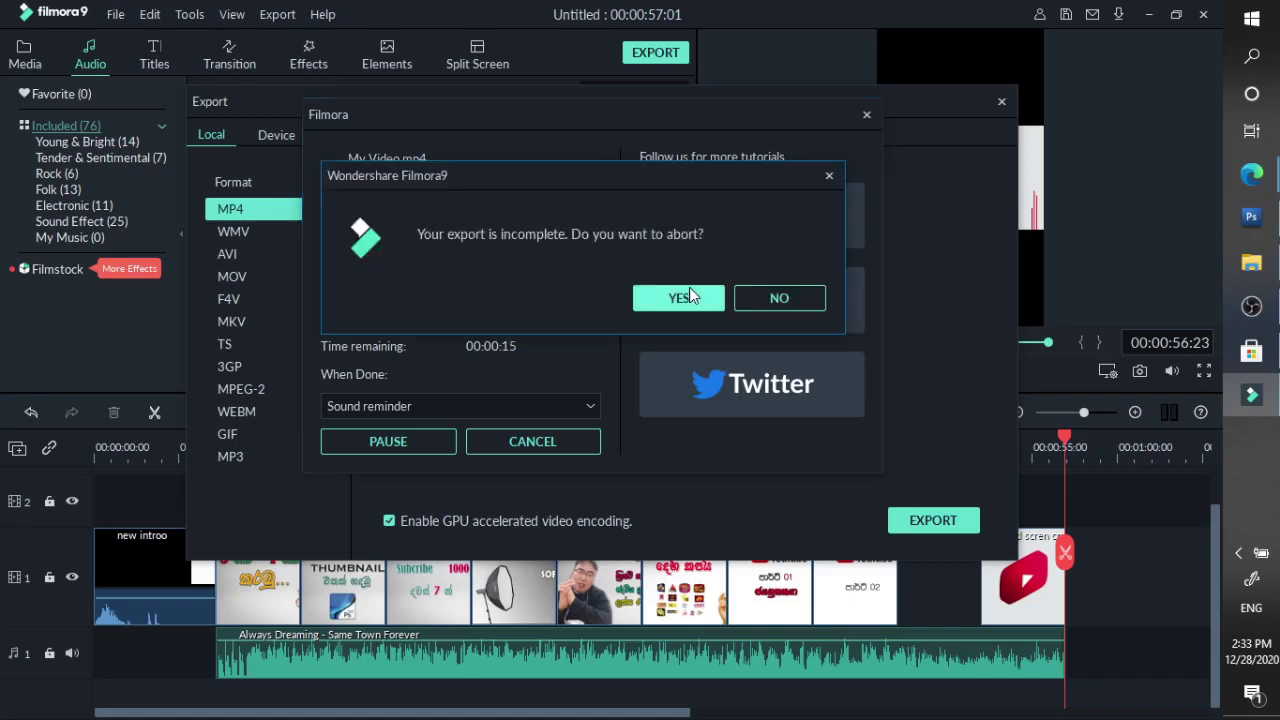
{"action": "left_click", "coordinate": [690, 294]}
{"action": "left_click", "coordinate": [1001, 103]}
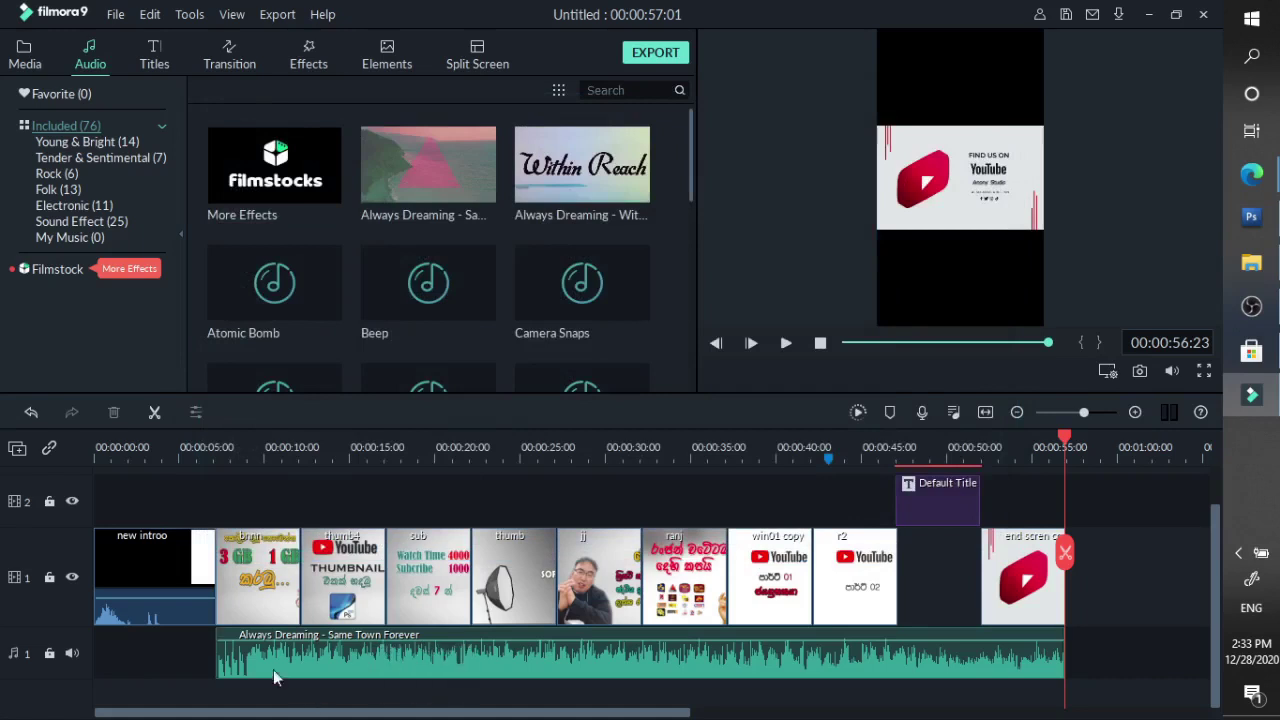
Lock video tracks 1 and 2 and audio track 1 in the timeline
{"action": "left_click", "coordinate": [50, 577]}
{"action": "left_click", "coordinate": [49, 653]}
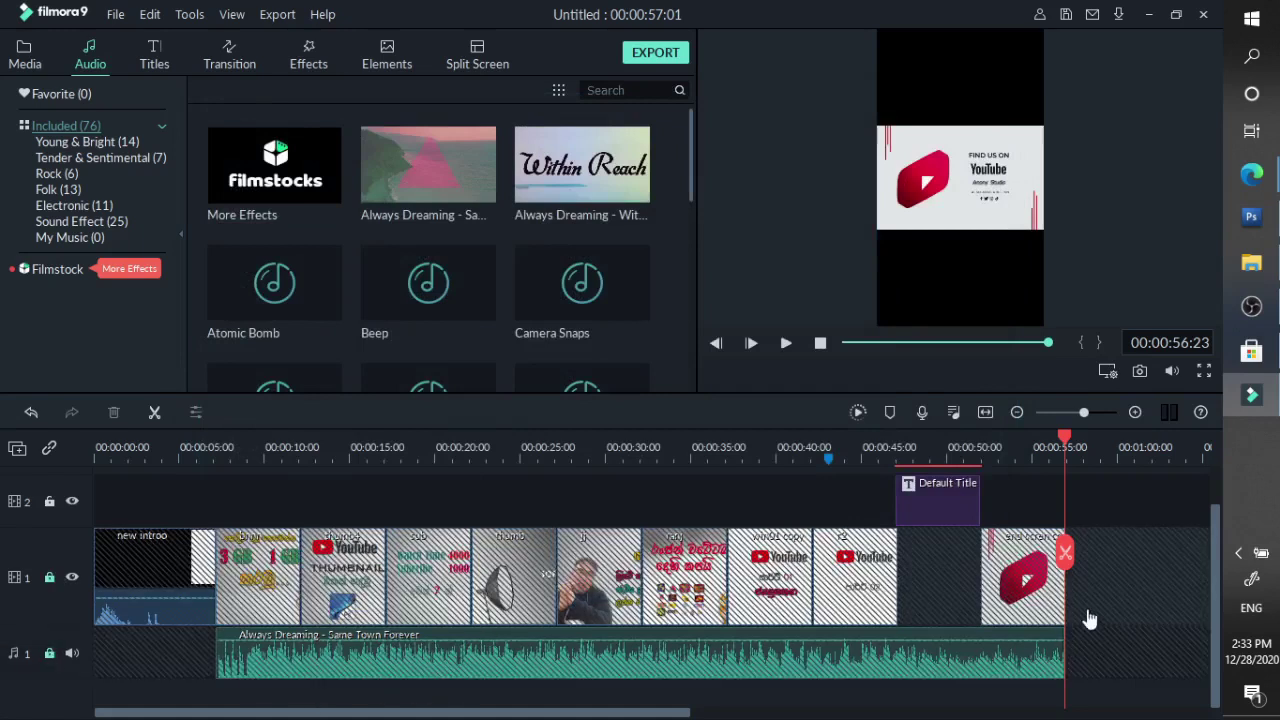
{"action": "left_click", "coordinate": [50, 502]}
Place the green-screen clip Subscribe - 29881 on a new video track 3, starting where the intro ends
{"action": "left_click", "coordinate": [22, 52]}
{"action": "scroll", "coordinate": [400, 287], "scroll_direction": "down", "scroll_amount": 3}
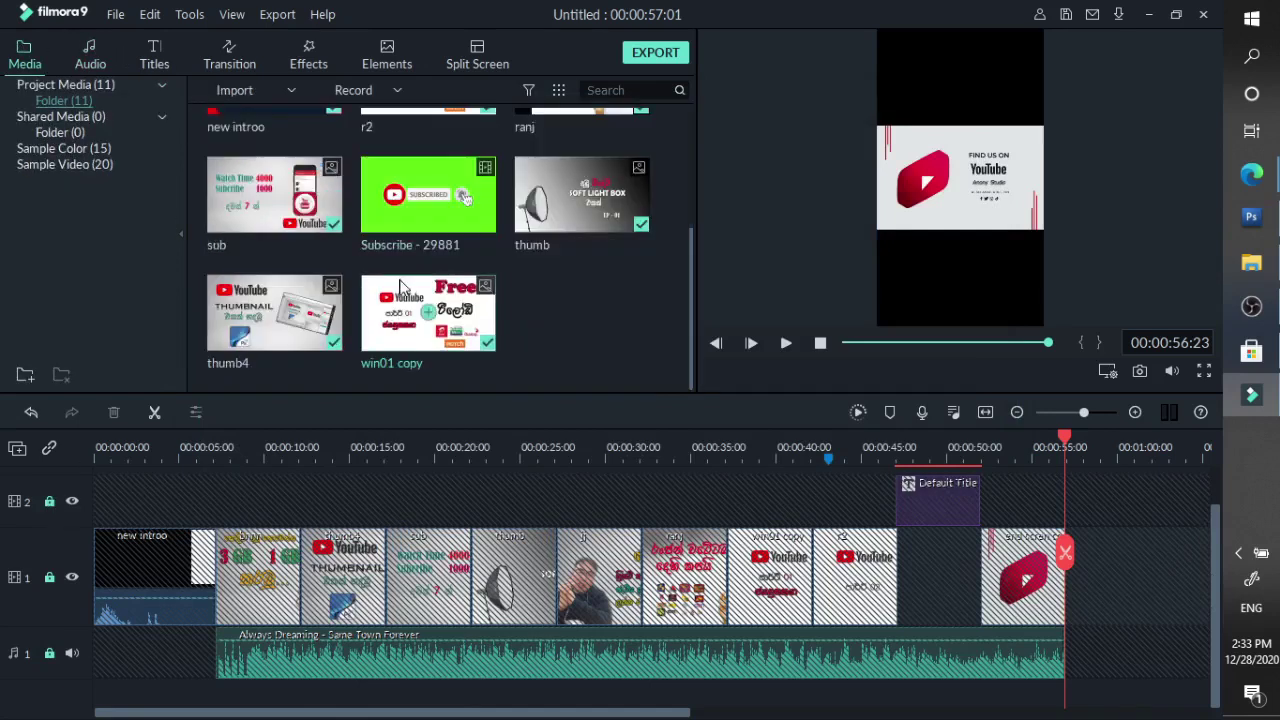
{"action": "left_click_drag", "start_coordinate": [430, 195], "coordinate": [209, 694]}
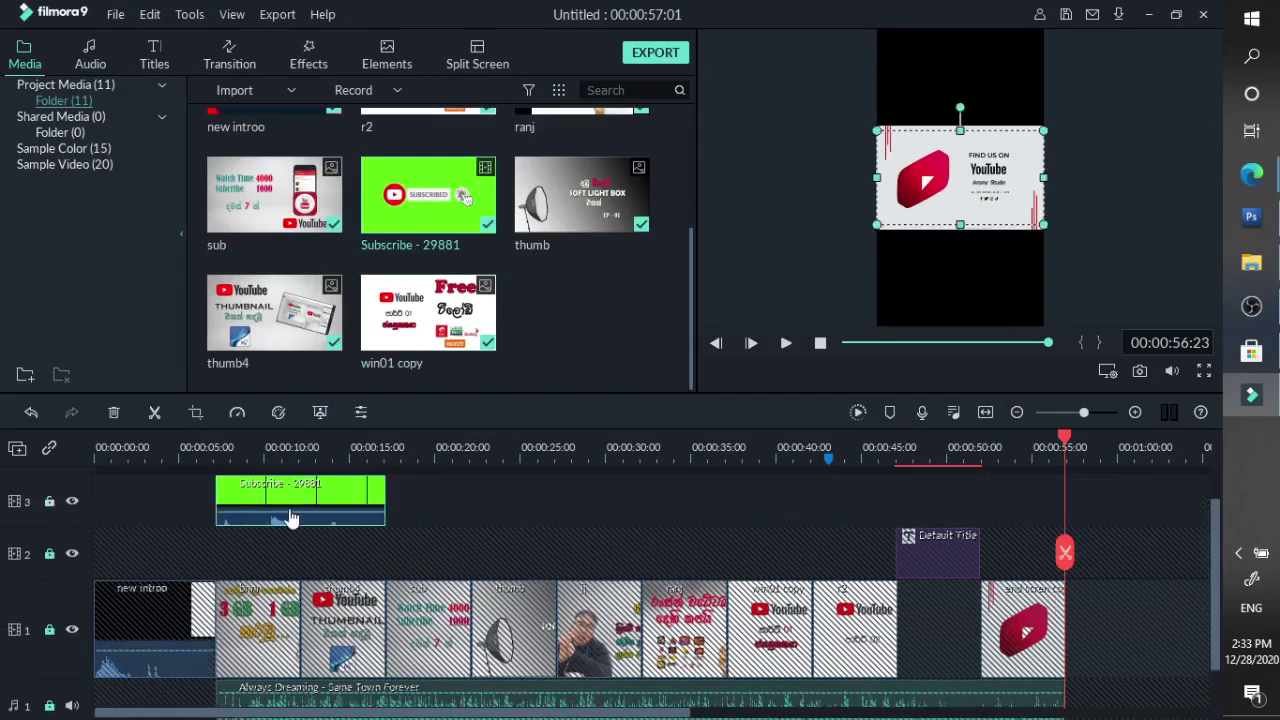
Enable Chroma Key with the green colour on the Subscribe - 29881 clip and raise its offset
{"action": "scroll", "coordinate": [290, 518], "scroll_direction": "up", "scroll_amount": 1}
{"action": "scroll", "coordinate": [1035, 406], "scroll_direction": "down", "scroll_amount": 2}
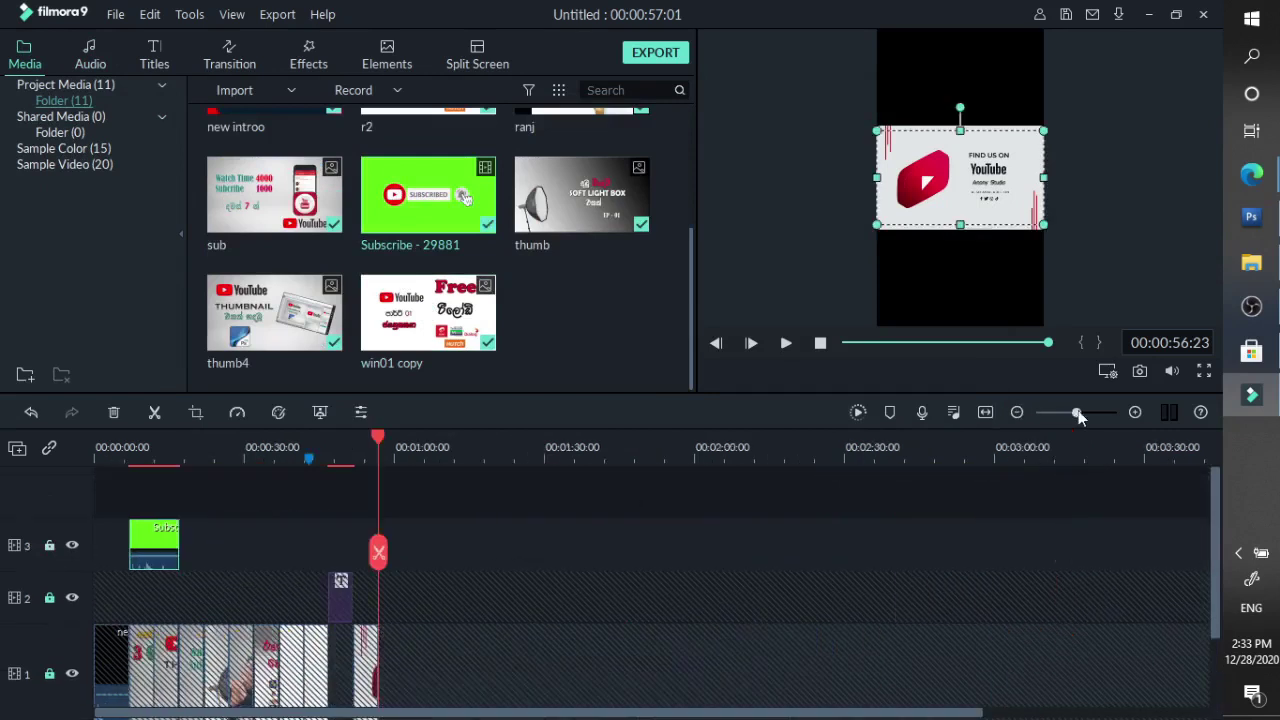
{"action": "scroll", "coordinate": [470, 610], "scroll_direction": "down", "scroll_amount": 1}
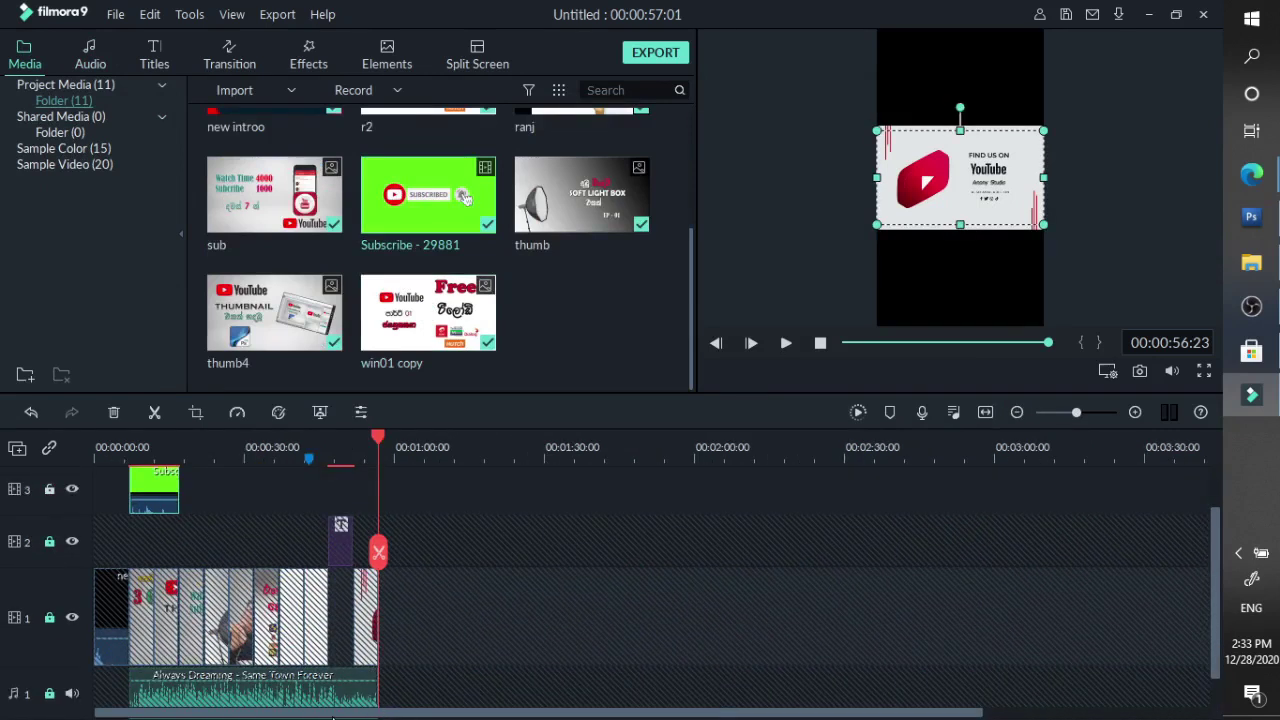
{"action": "left_click_drag", "start_coordinate": [1071, 413], "coordinate": [1082, 409]}
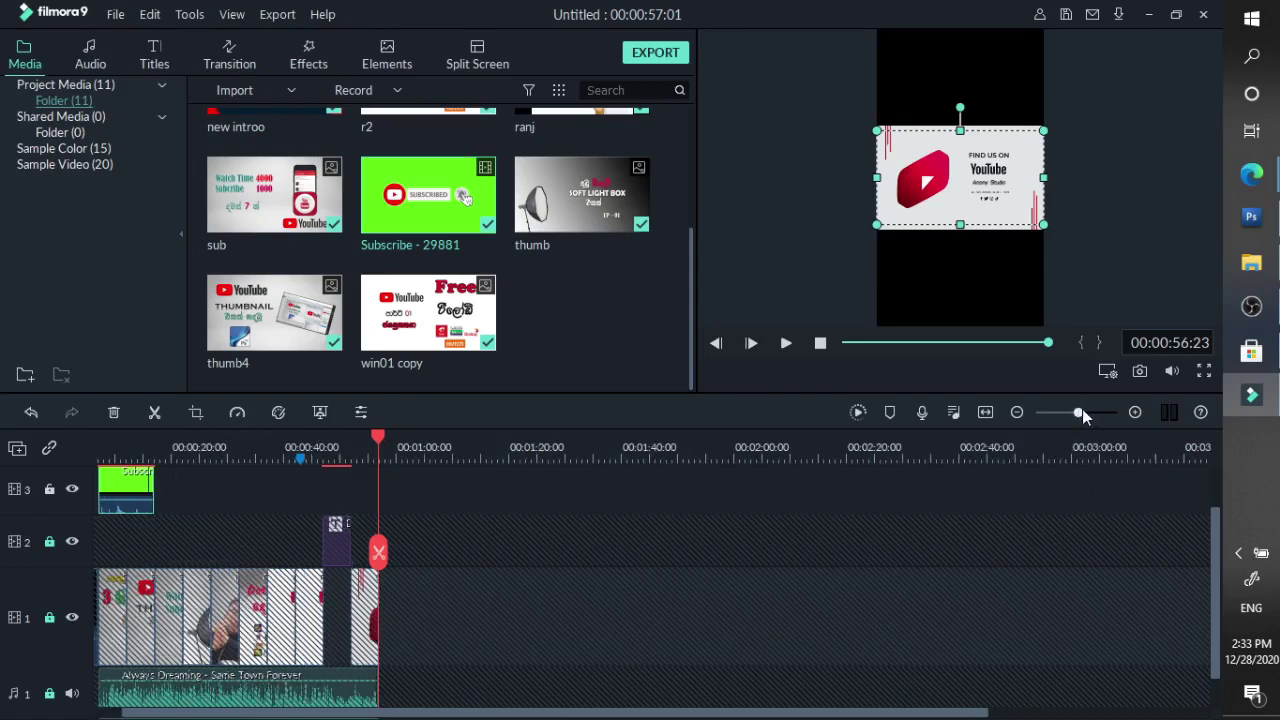
{"action": "scroll", "coordinate": [650, 570], "scroll_direction": "left", "scroll_amount": 5}
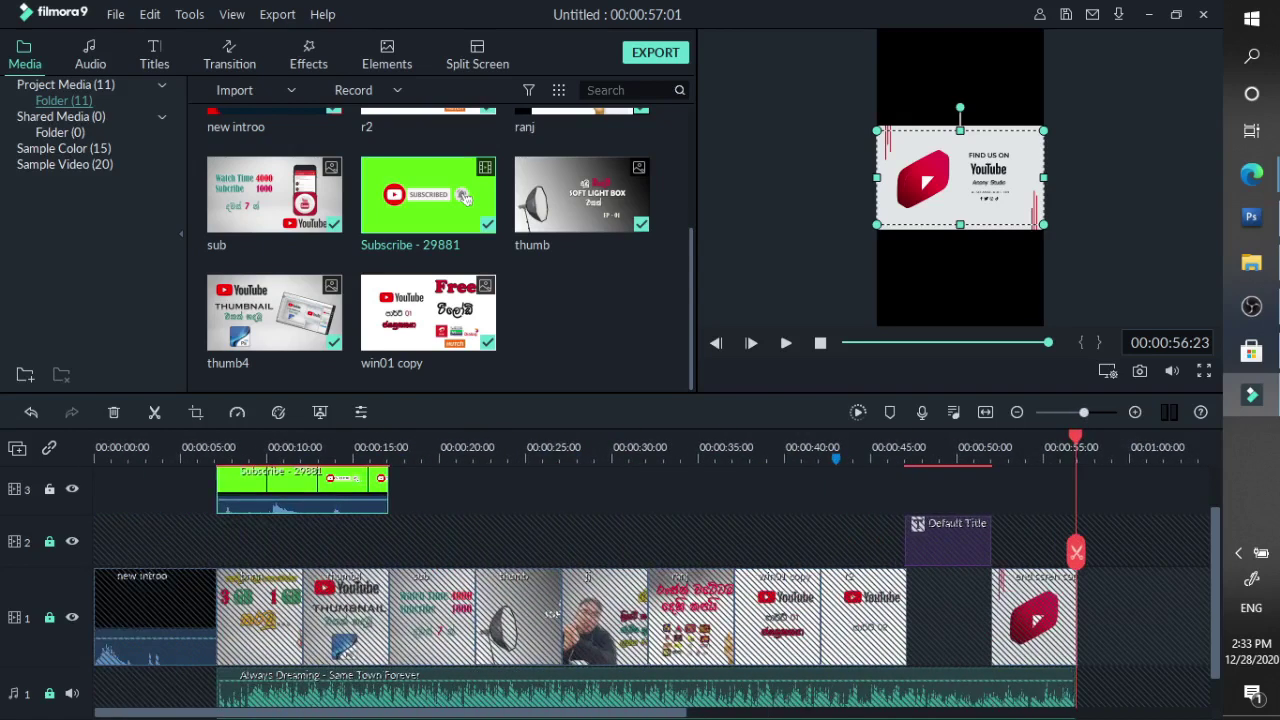
{"action": "double_click", "coordinate": [279, 503]}
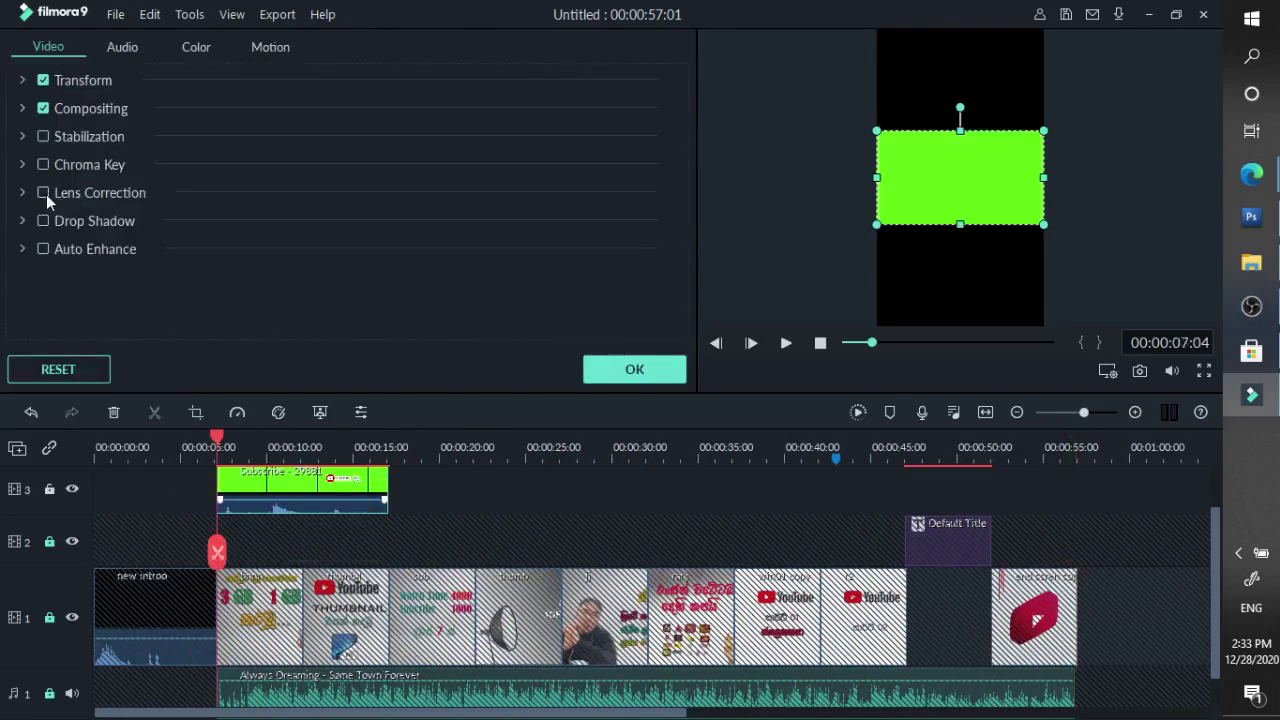
{"action": "left_click", "coordinate": [43, 164]}
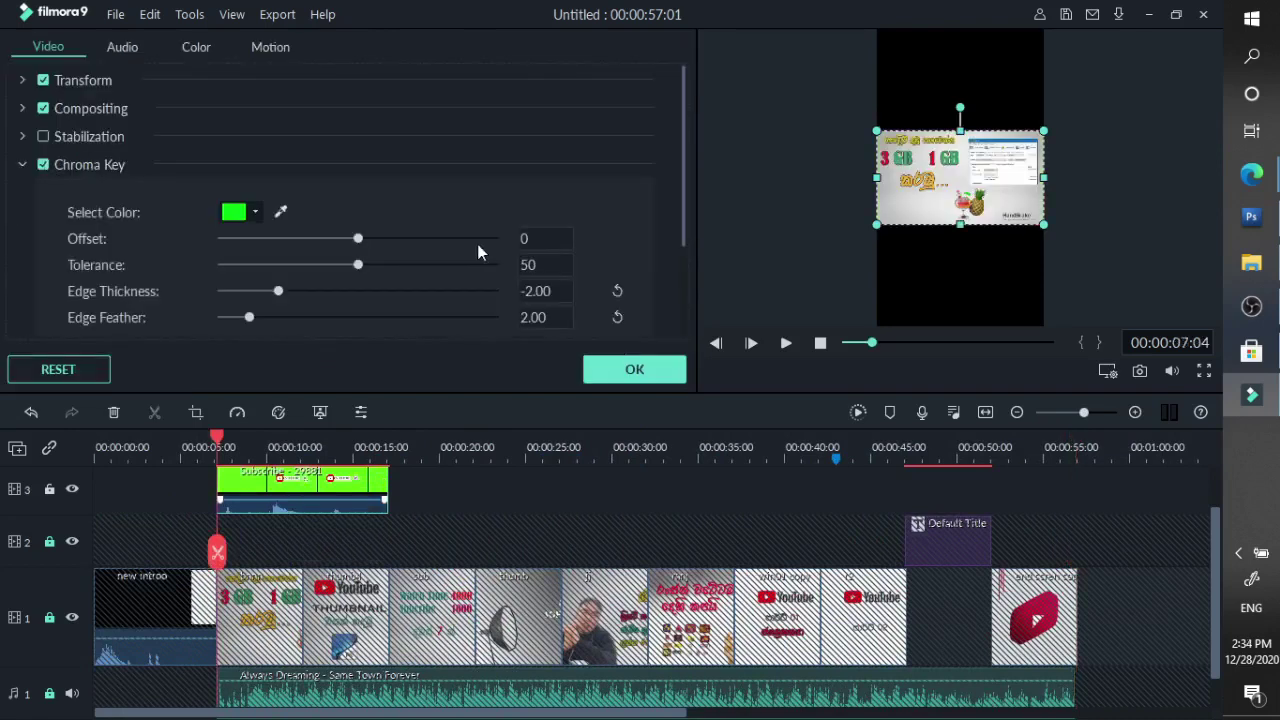
{"action": "left_click_drag", "start_coordinate": [354, 241], "coordinate": [418, 241]}
{"action": "left_click", "coordinate": [637, 370]}
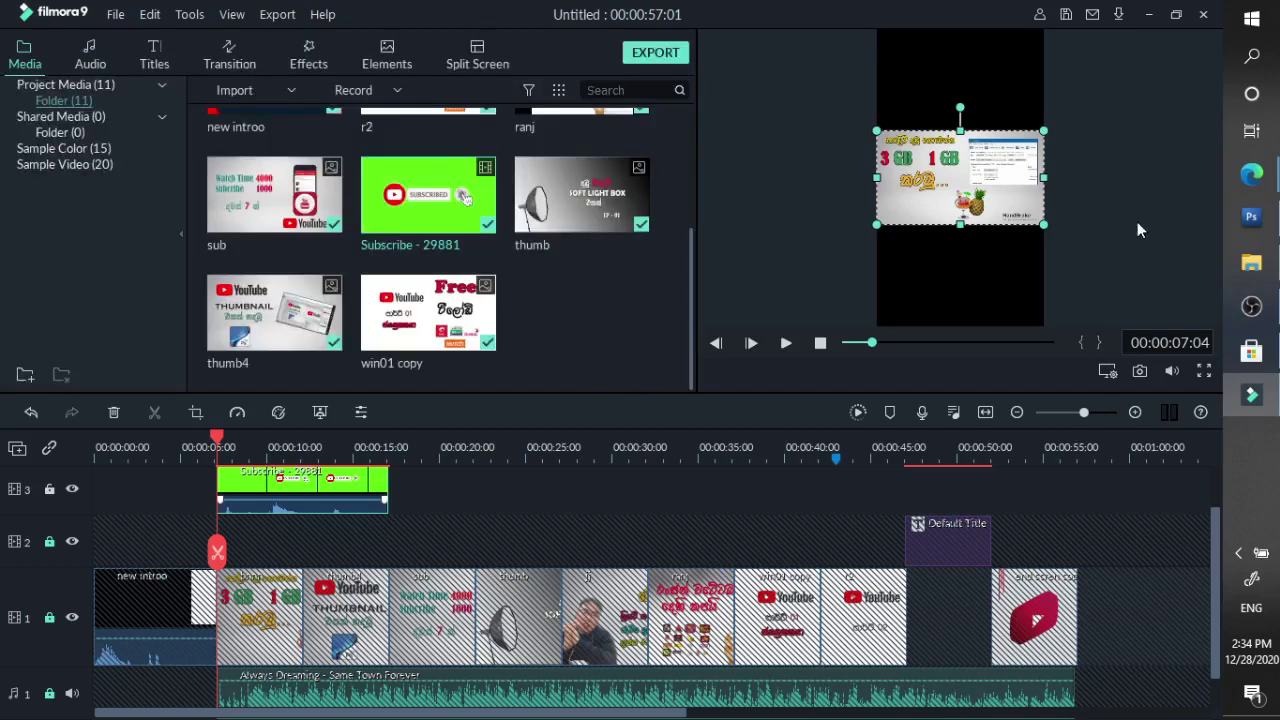
Move the Subscribe overlay into the black area below the thumbnail and play back the result
{"action": "left_click", "coordinate": [968, 266]}
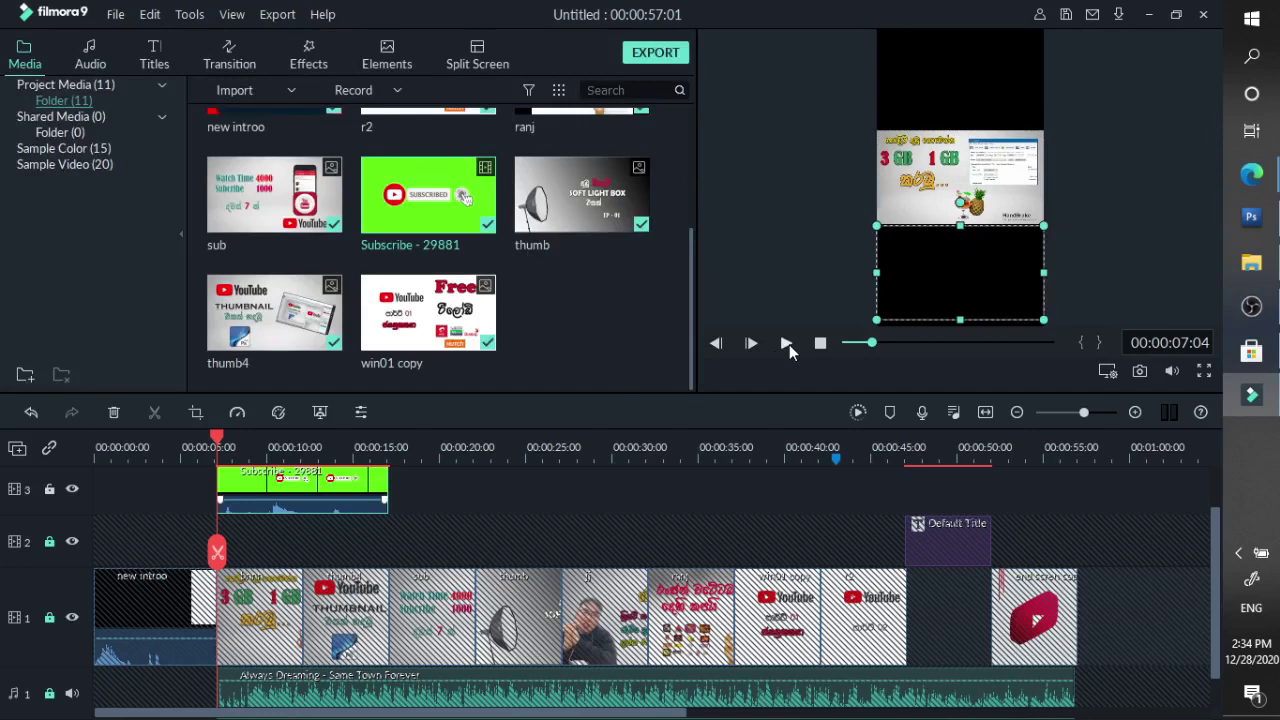
{"action": "left_click", "coordinate": [788, 343]}
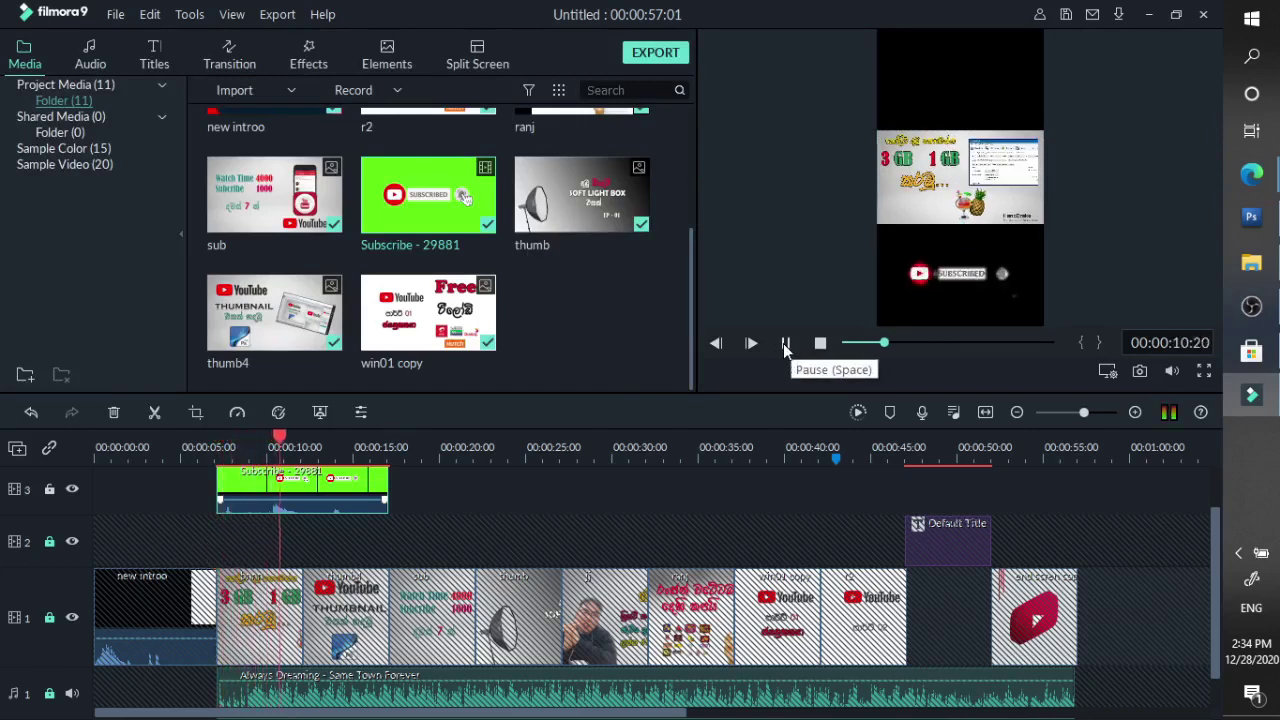
{"action": "key", "text": "space"}
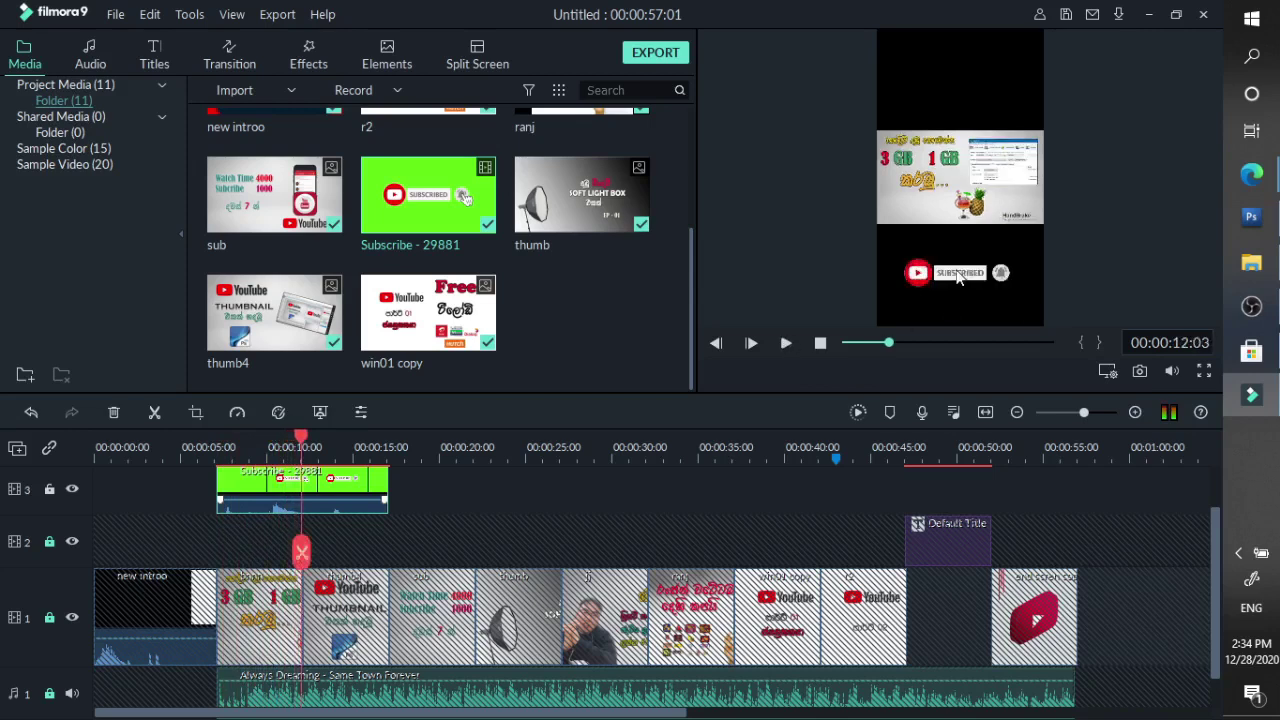
{"action": "left_click", "coordinate": [787, 342]}
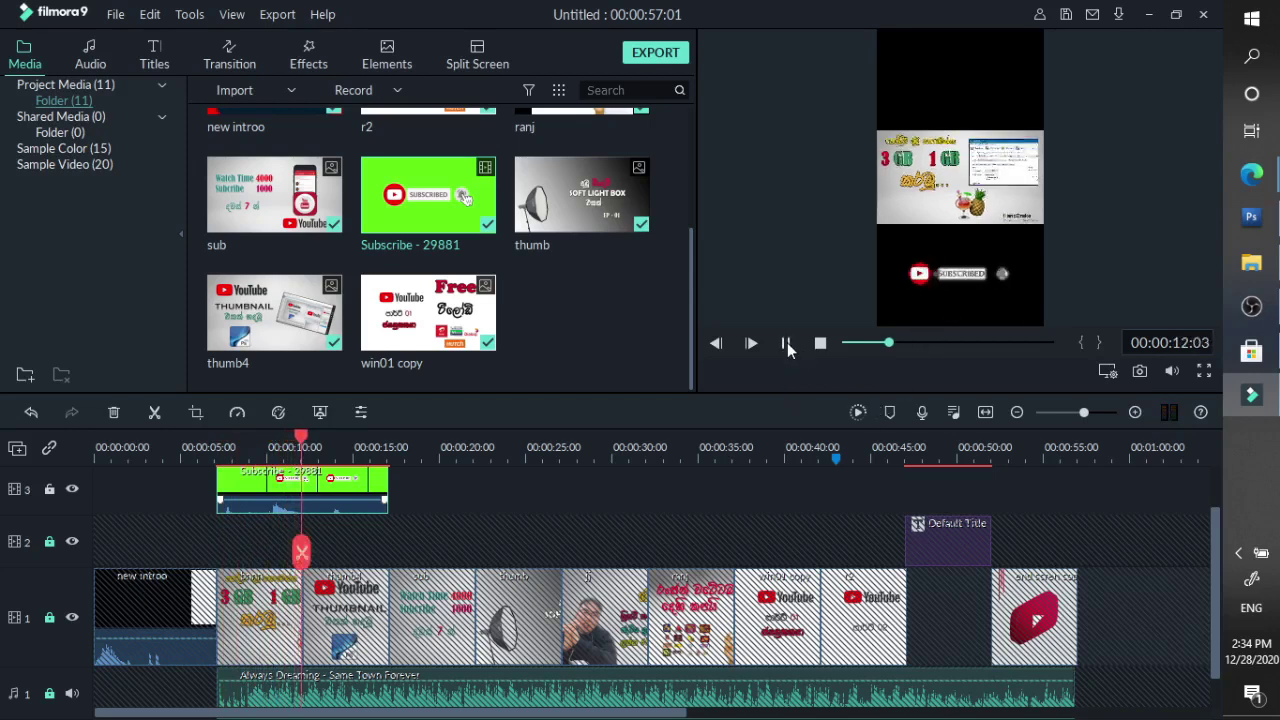
{"action": "left_click", "coordinate": [787, 342]}
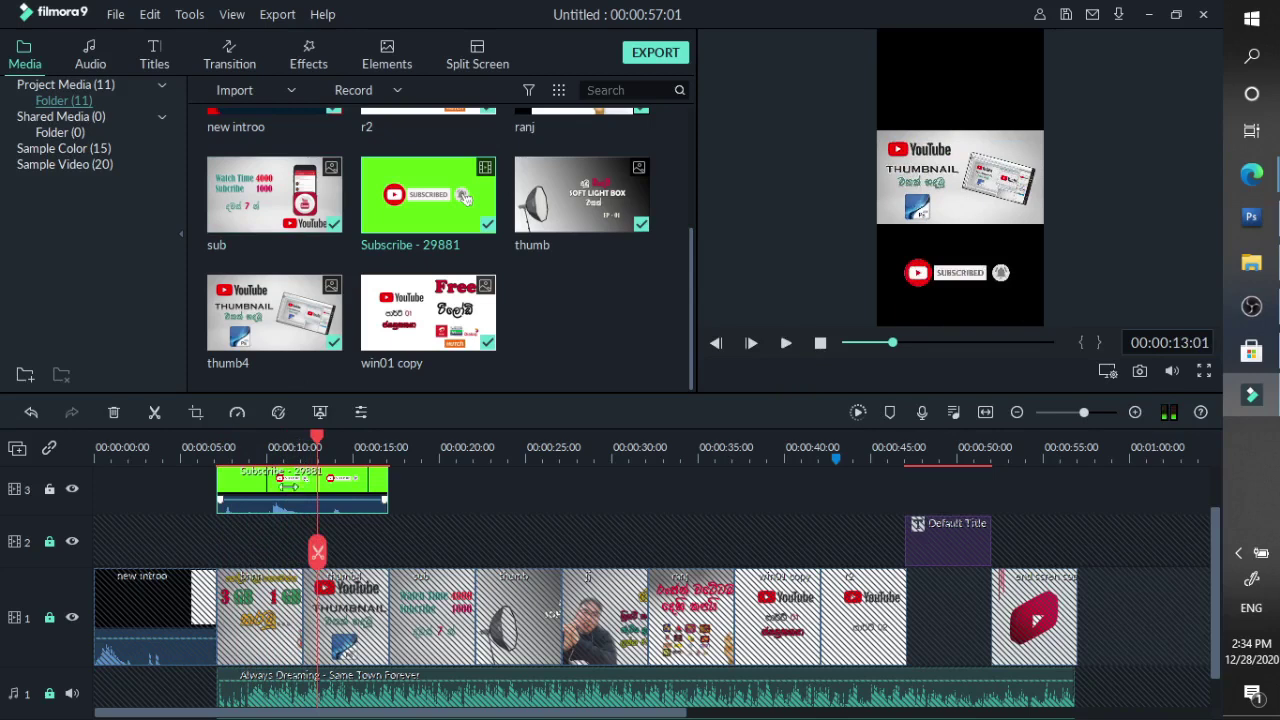
Set the Subscribe clip's Chroma Key offset to -8 and play back the overlay
{"action": "double_click", "coordinate": [290, 487]}
{"action": "left_click", "coordinate": [380, 240]}
{"action": "left_click_drag", "start_coordinate": [380, 240], "coordinate": [346, 240]}
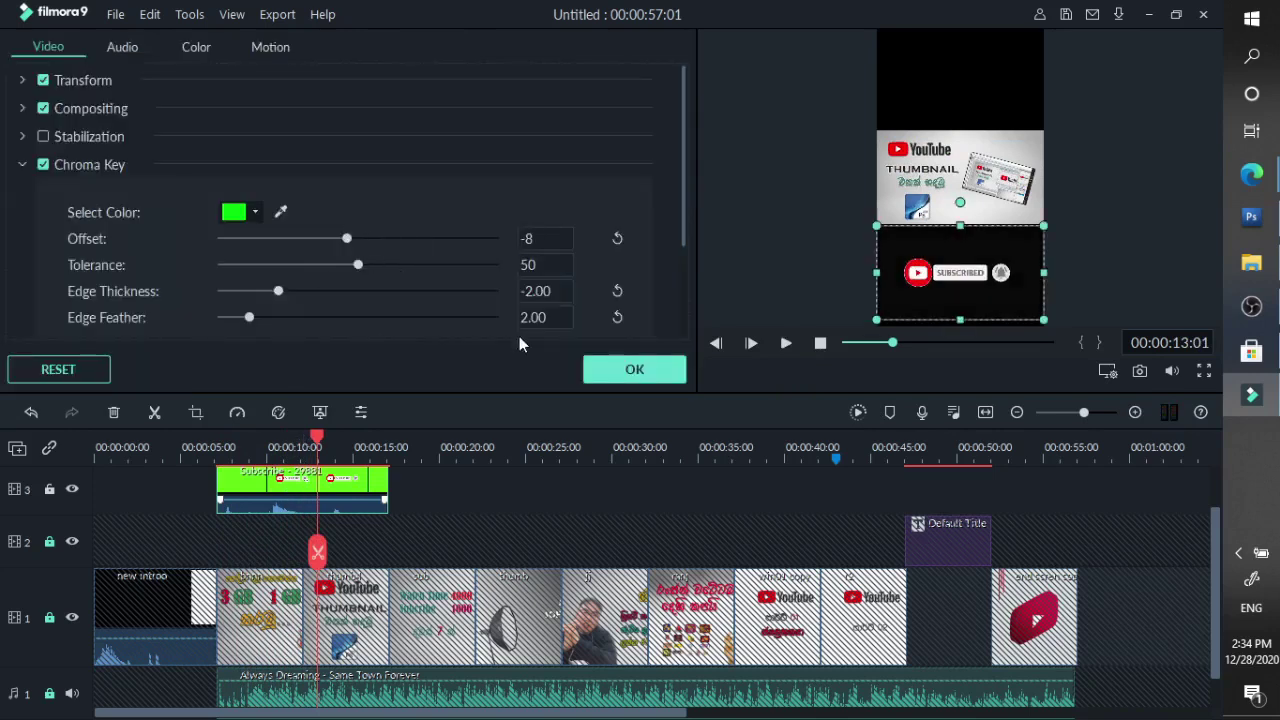
{"action": "left_click", "coordinate": [634, 369]}
{"action": "left_click", "coordinate": [788, 343]}
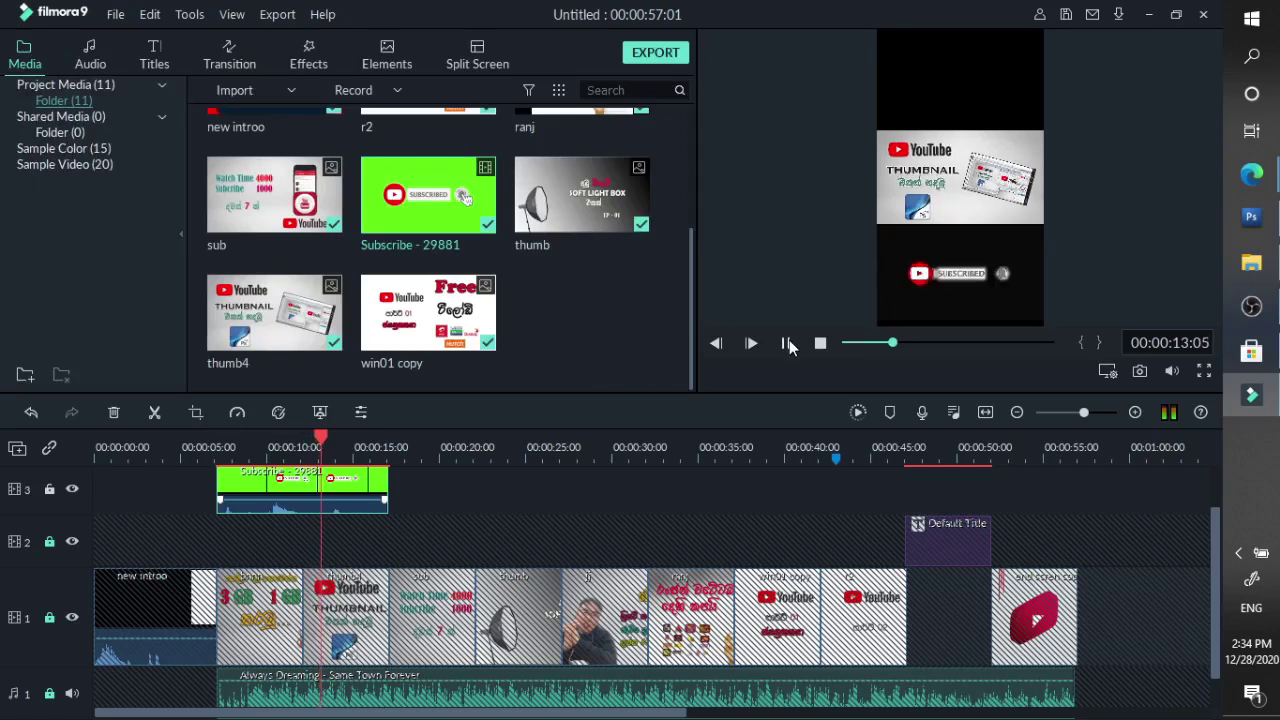
{"action": "left_click", "coordinate": [788, 343]}
{"action": "left_click", "coordinate": [788, 342]}
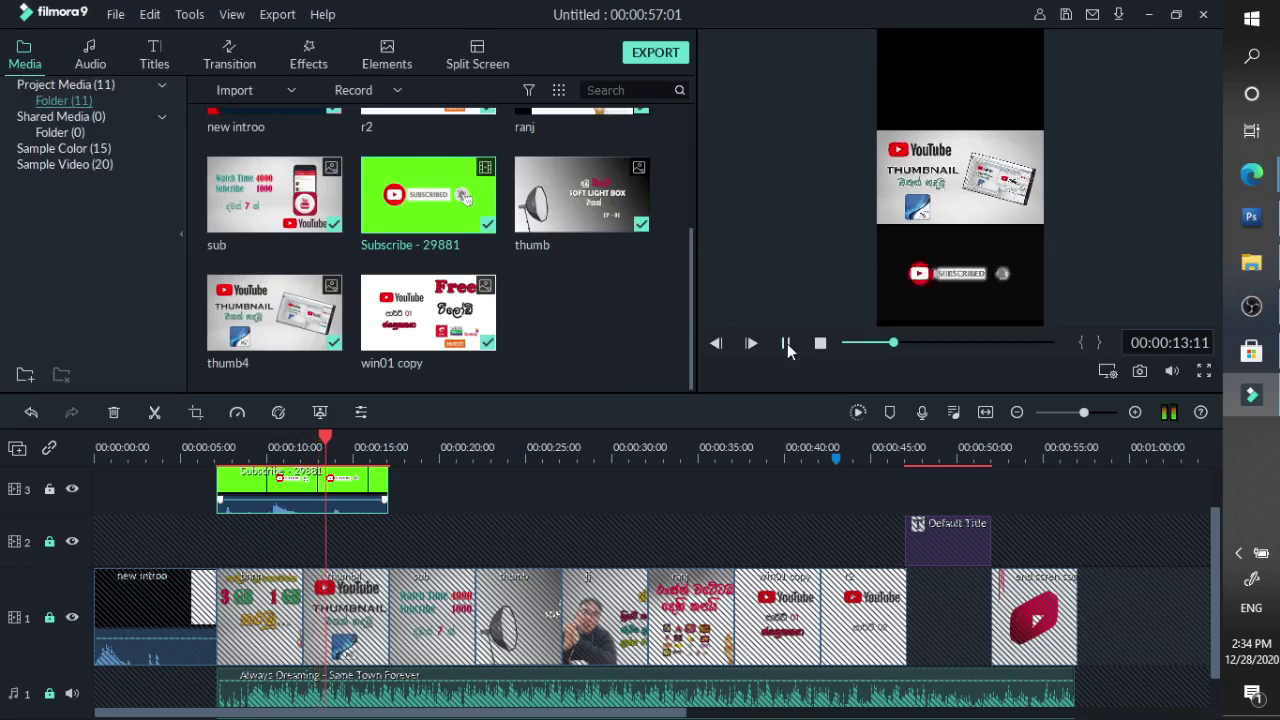
{"action": "left_click", "coordinate": [787, 343]}
{"action": "left_click", "coordinate": [787, 343]}
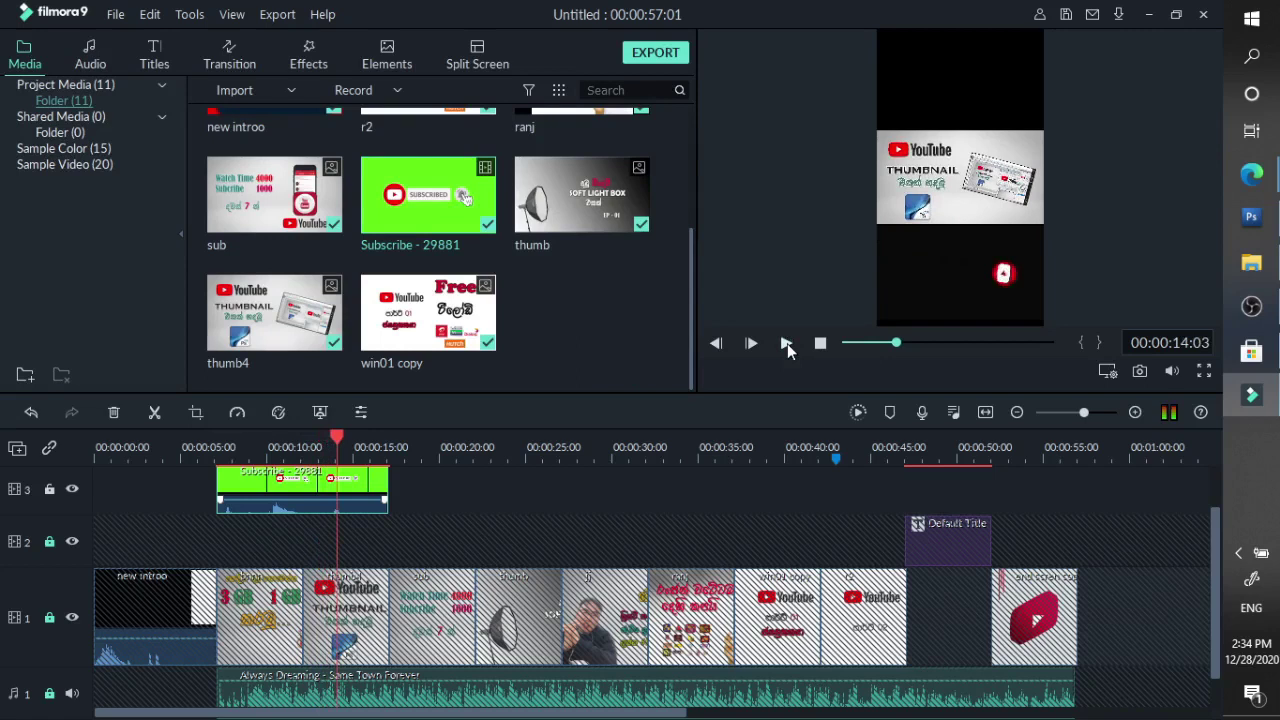
Replay the Subscribe overlay from about 10 seconds and set the Subscribe clip's Chroma Key offset to 1
{"action": "left_click", "coordinate": [879, 342]}
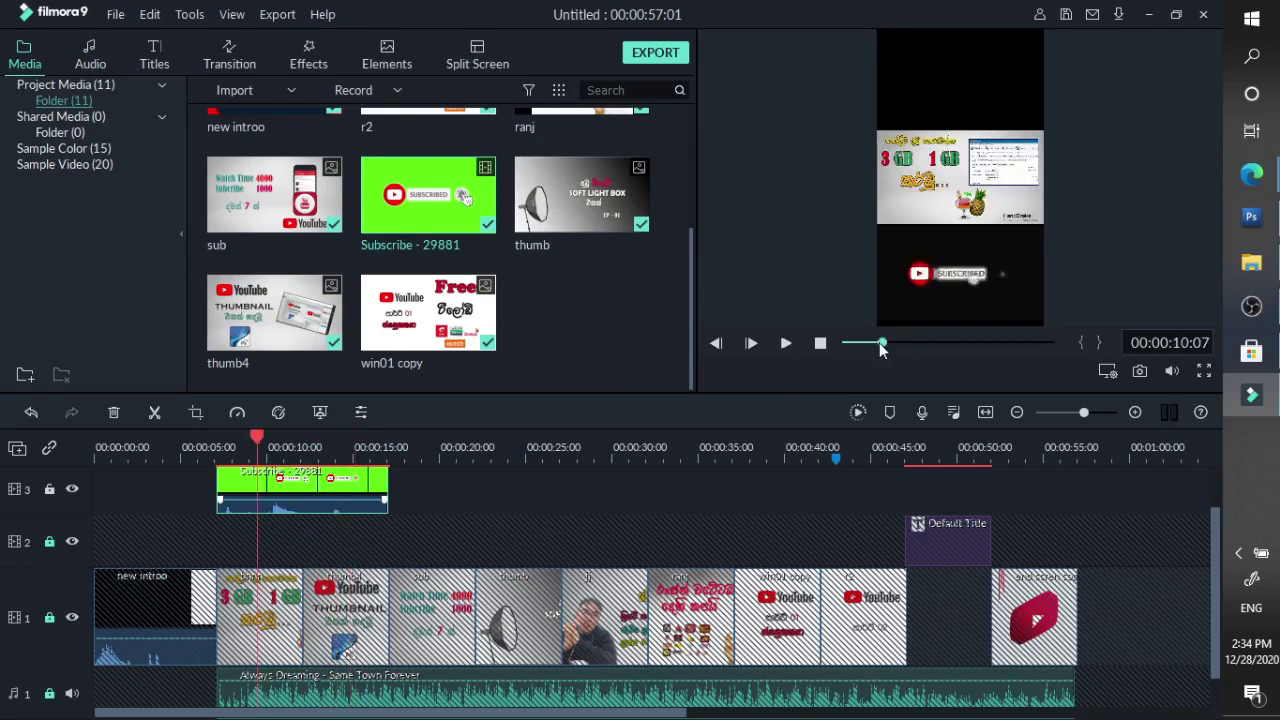
{"action": "left_click", "coordinate": [786, 343]}
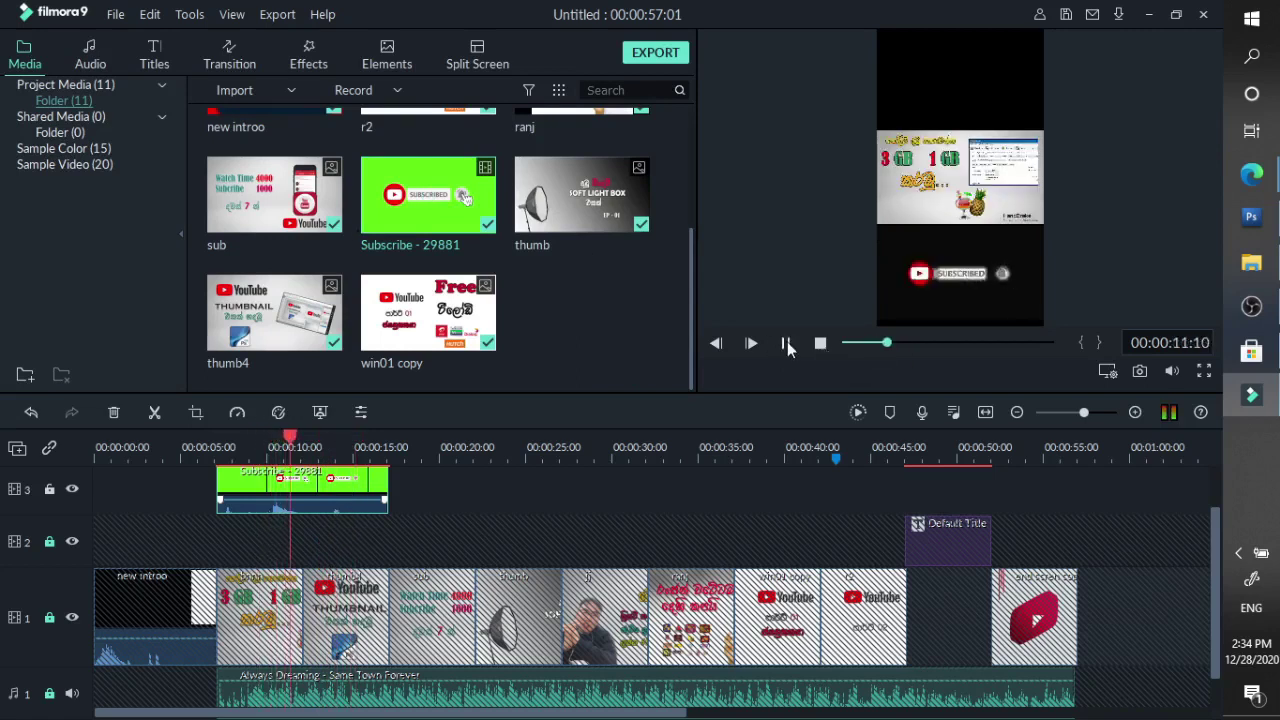
{"action": "double_click", "coordinate": [274, 480]}
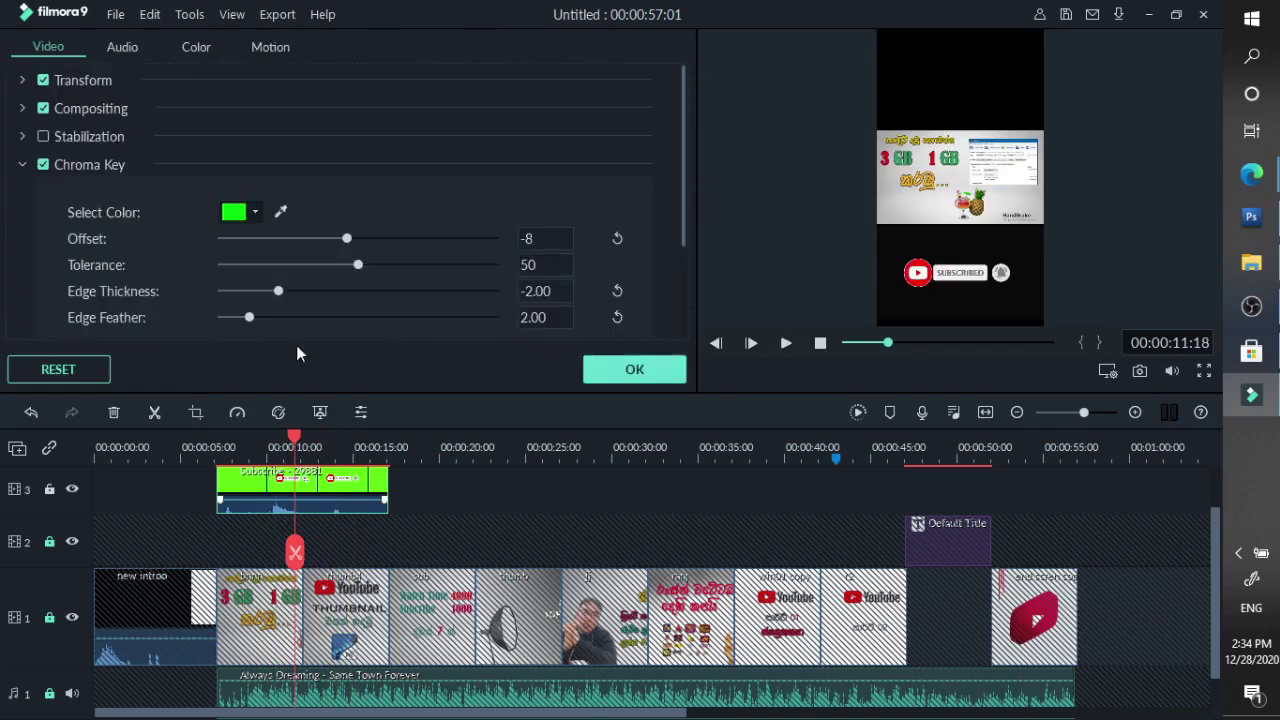
{"action": "left_click_drag", "start_coordinate": [351, 242], "coordinate": [361, 243]}
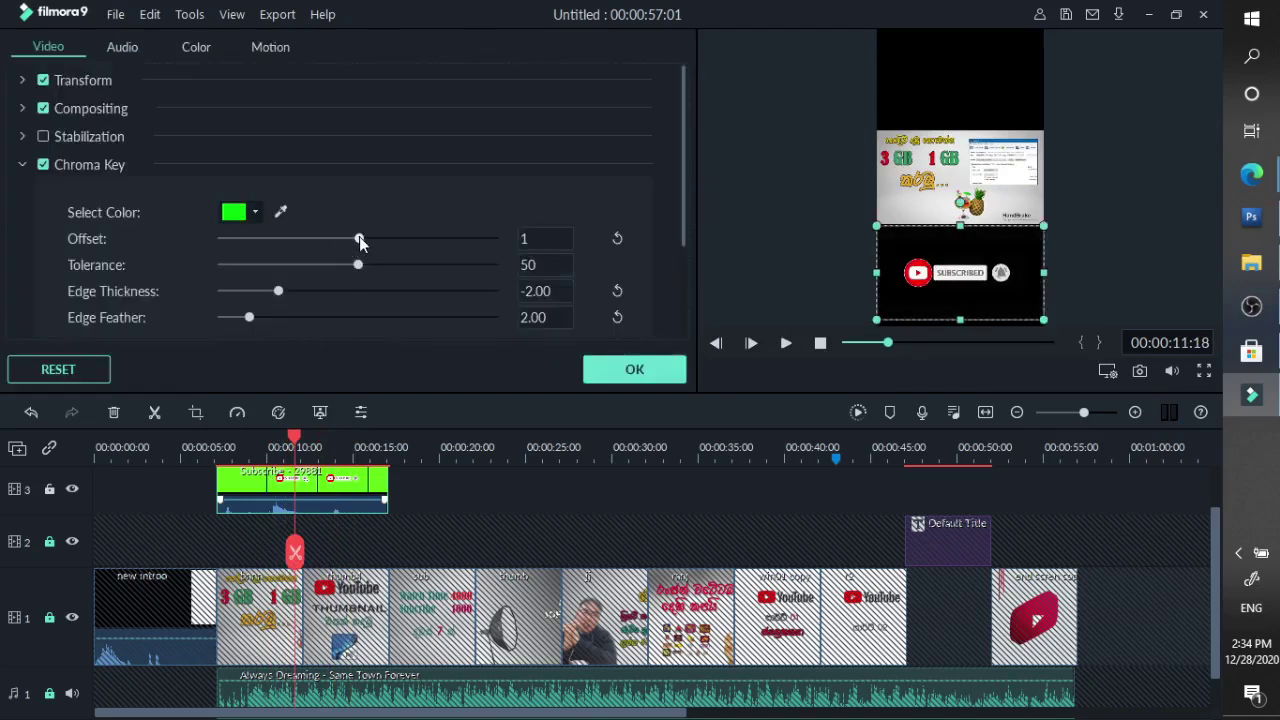
{"action": "left_click", "coordinate": [619, 372]}
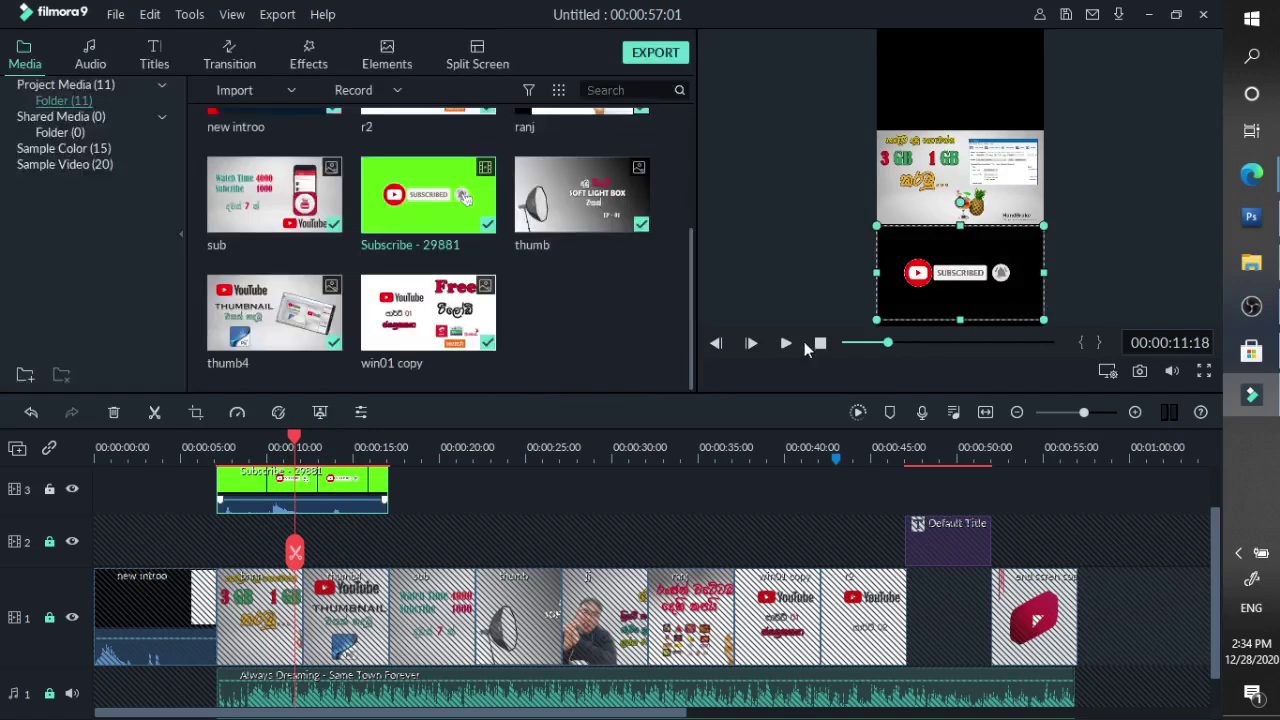
Play back the section with the Subscribe overlay to check the keyed edges
{"action": "left_click", "coordinate": [788, 343]}
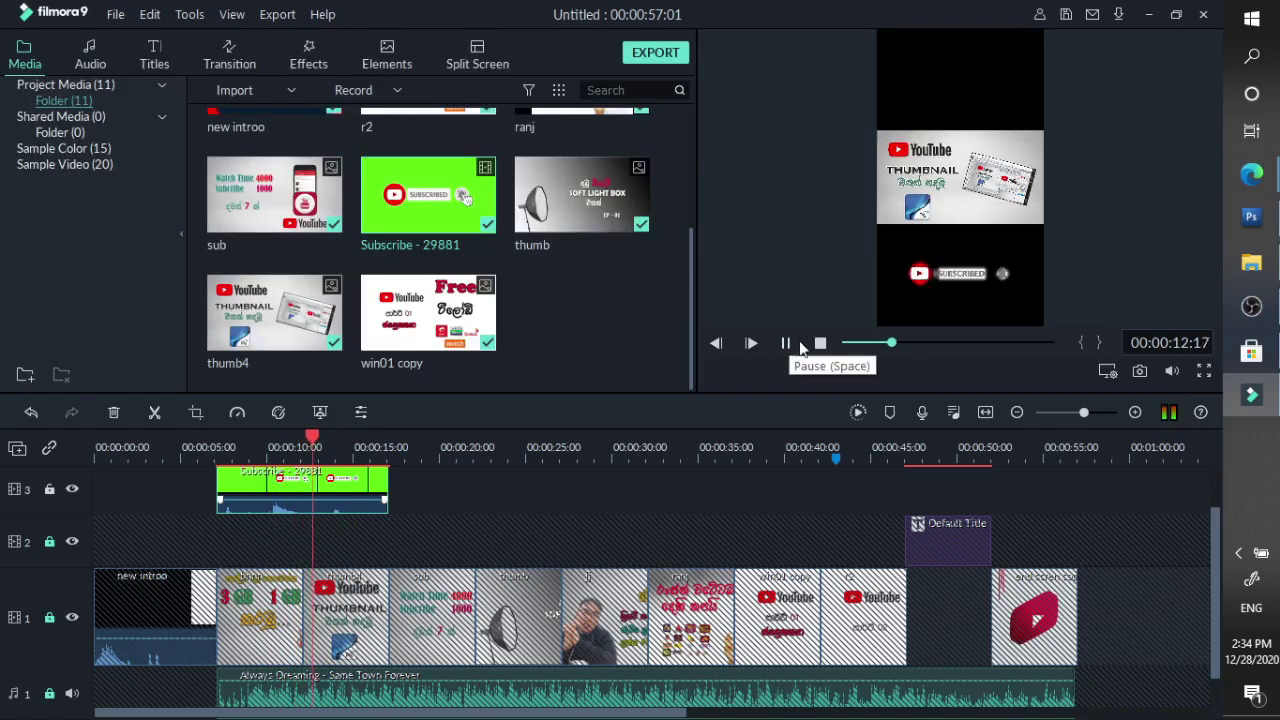
{"action": "left_click", "coordinate": [919, 341]}
{"action": "left_click", "coordinate": [790, 341]}
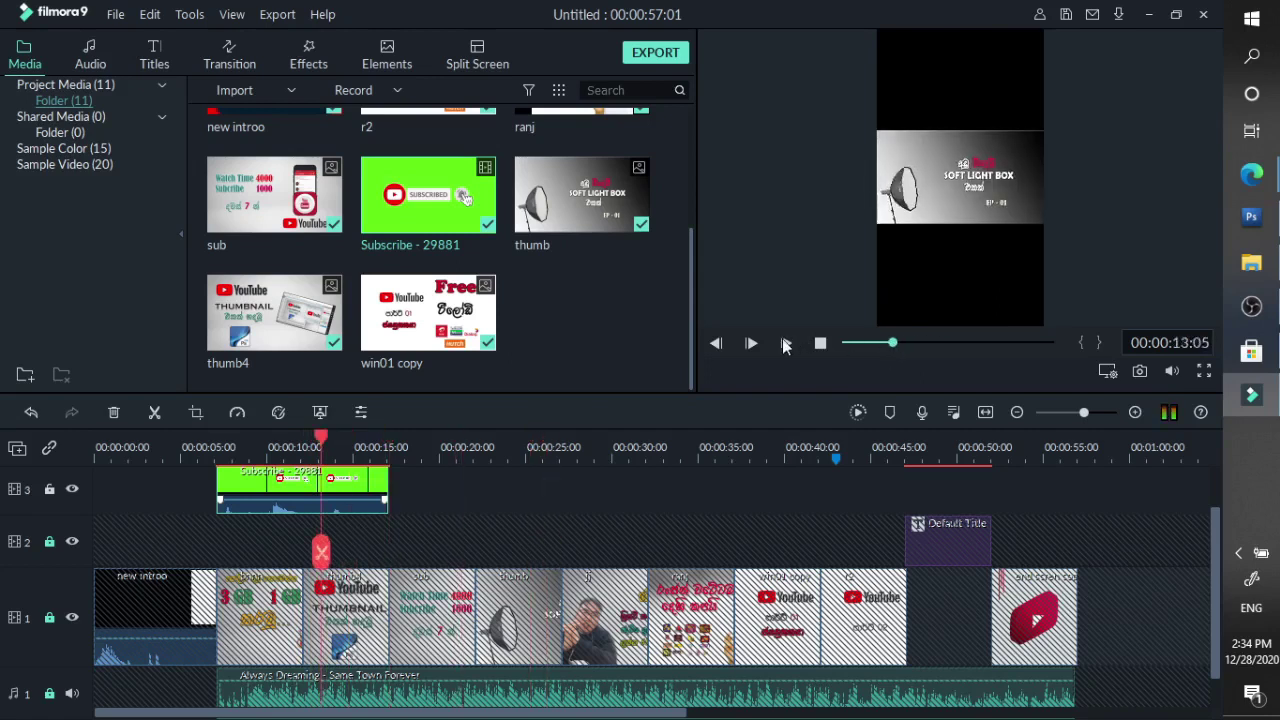
{"action": "key", "text": "space"}
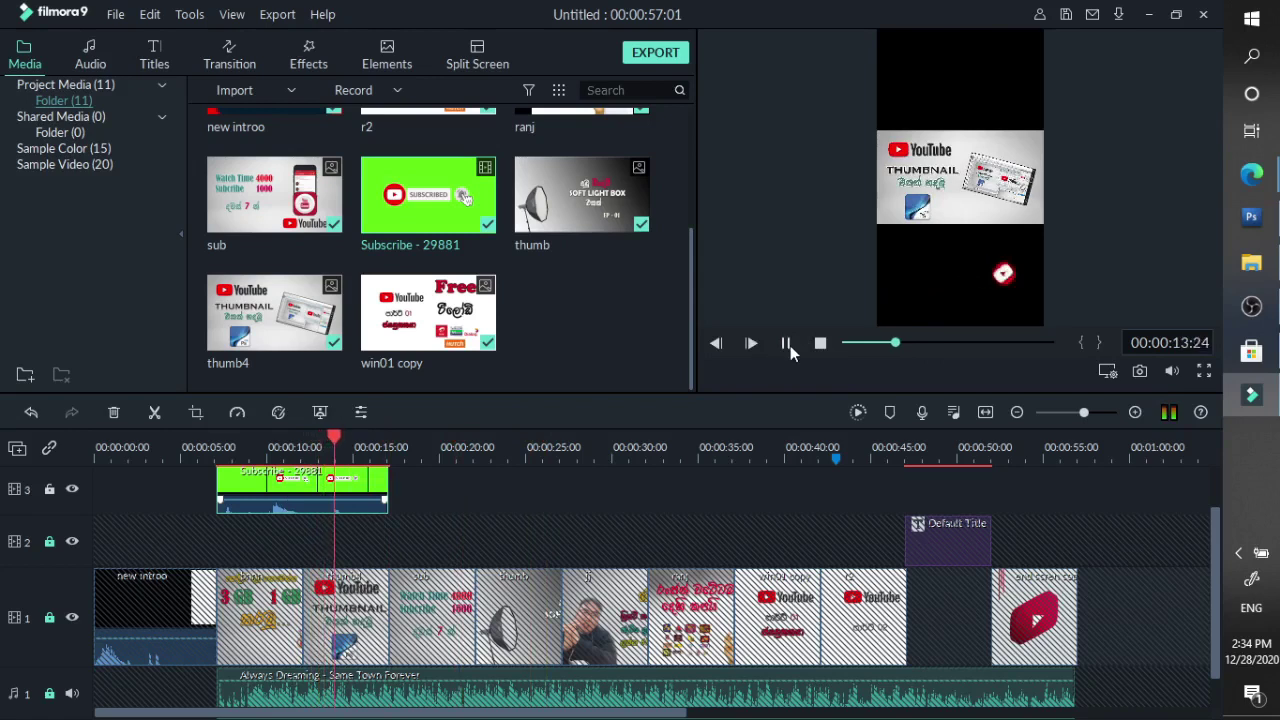
{"action": "left_click", "coordinate": [786, 343]}
Copy the Subscribe - 29881 clip and paste it on video track 3 at about 24 seconds, above the thumb clip
{"action": "right_click", "coordinate": [297, 484]}
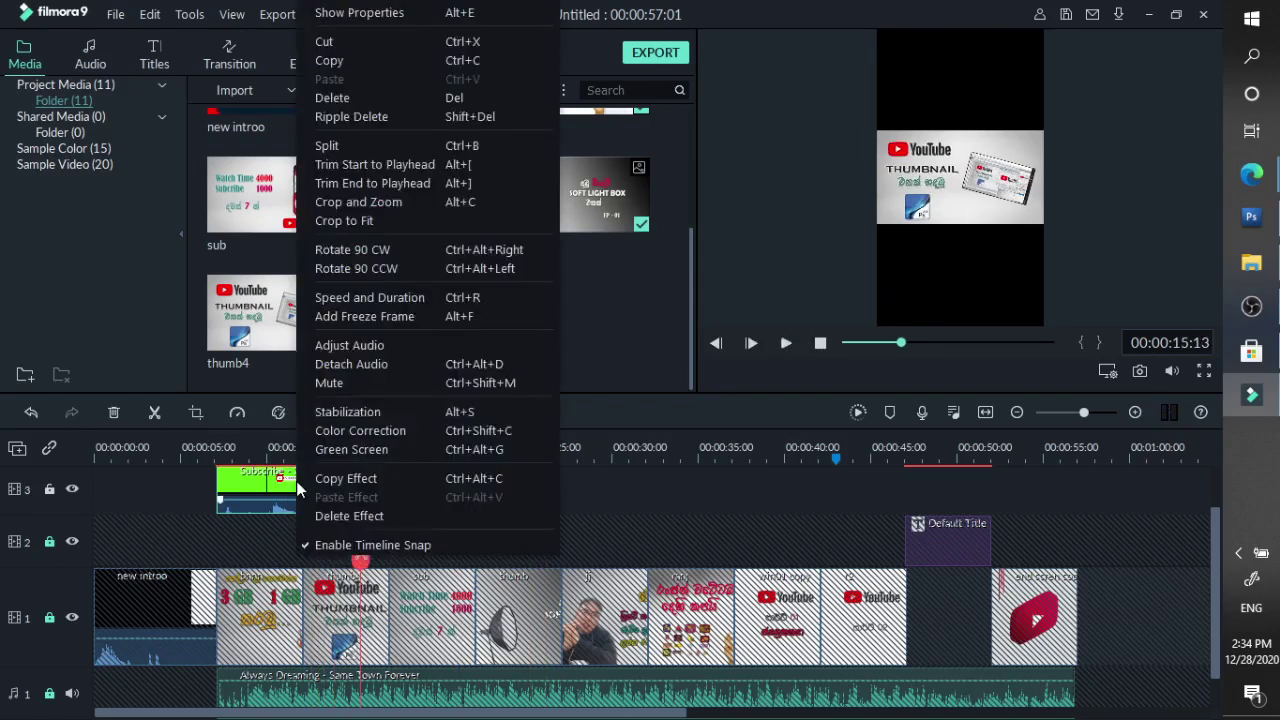
{"action": "left_click", "coordinate": [340, 60]}
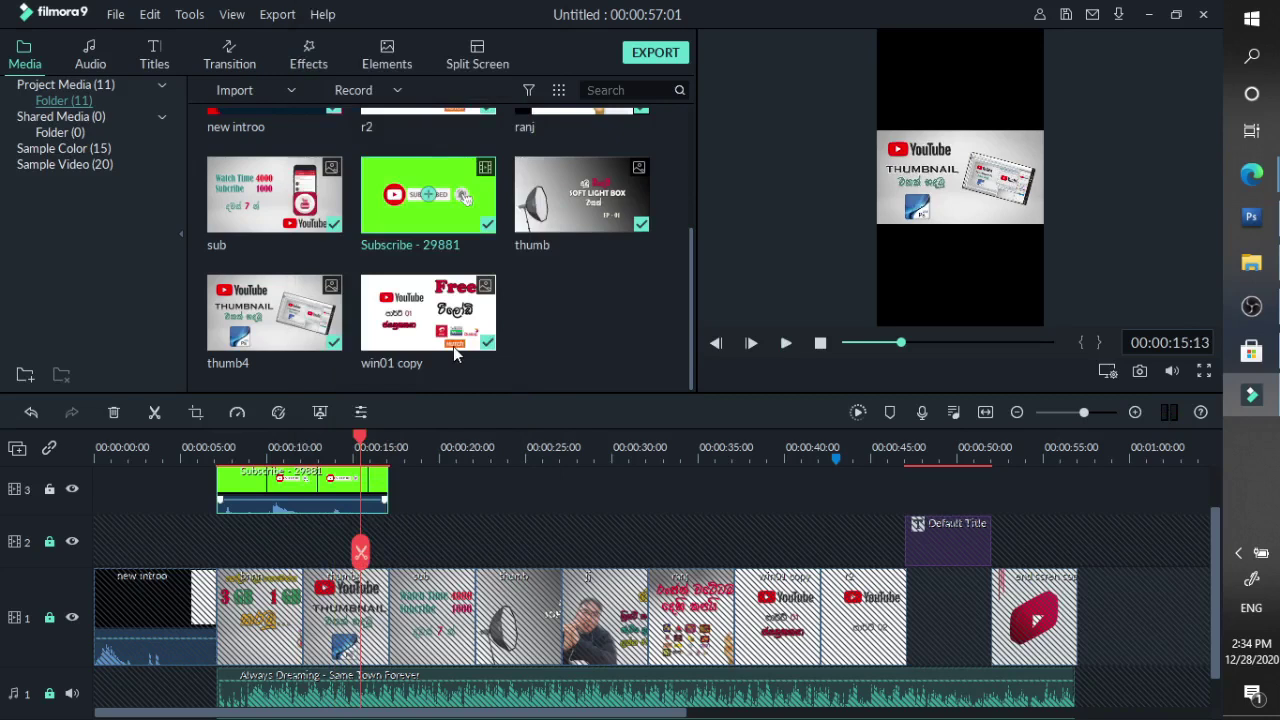
{"action": "right_click", "coordinate": [512, 490]}
{"action": "left_click", "coordinate": [652, 80]}
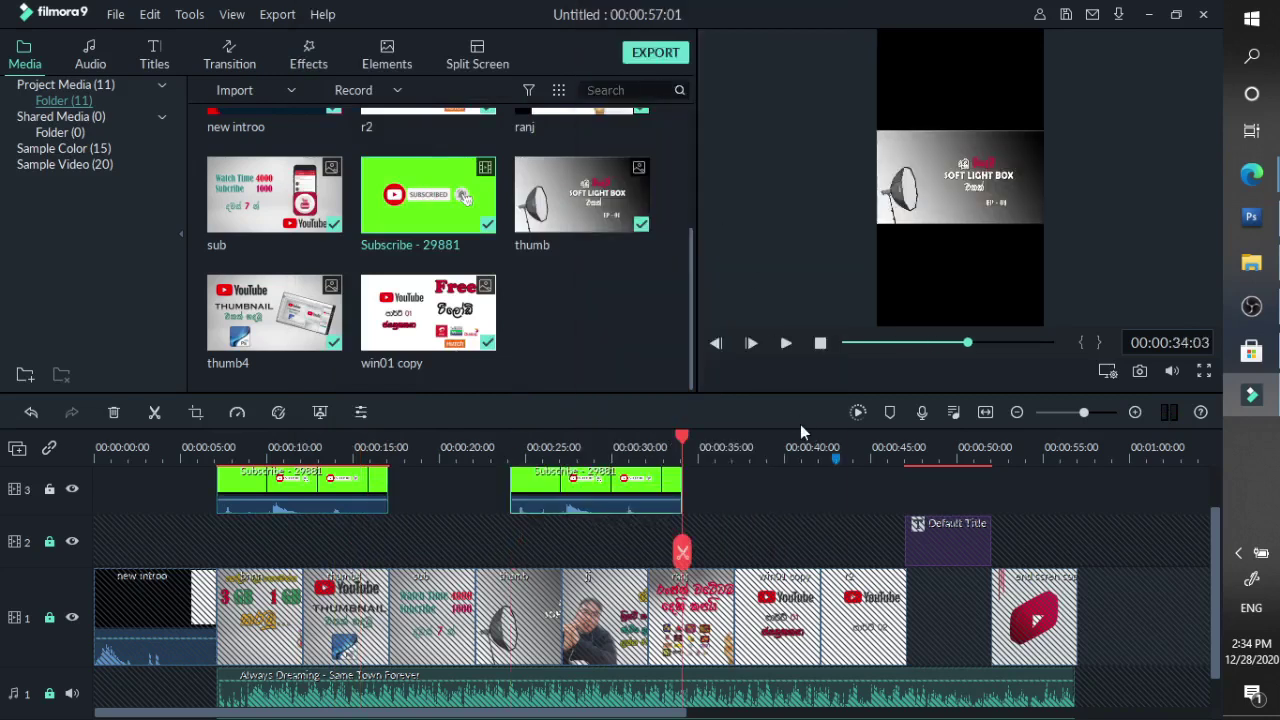
Paste another Subscribe - 29881 clip on video track 3 and align its start with the Default Title clip
{"action": "left_click", "coordinate": [812, 447]}
{"action": "right_click", "coordinate": [840, 490]}
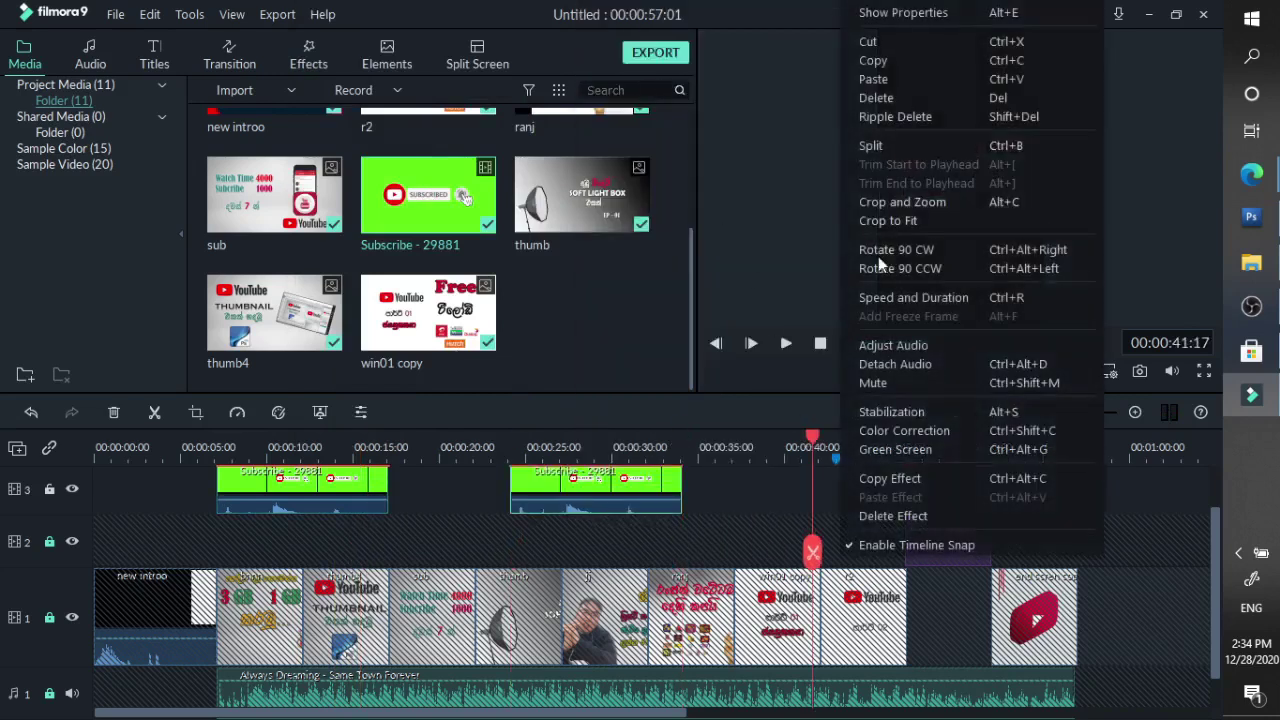
{"action": "left_click", "coordinate": [905, 83]}
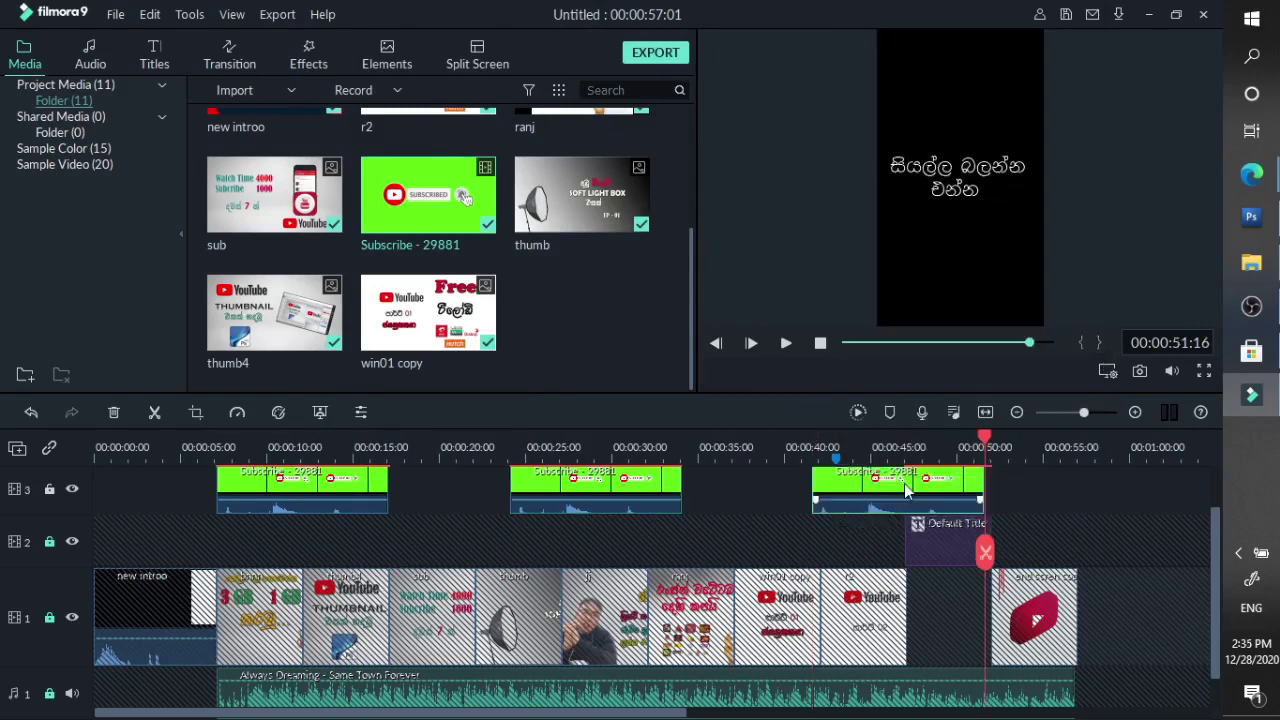
{"action": "left_click_drag", "start_coordinate": [916, 480], "coordinate": [976, 485]}
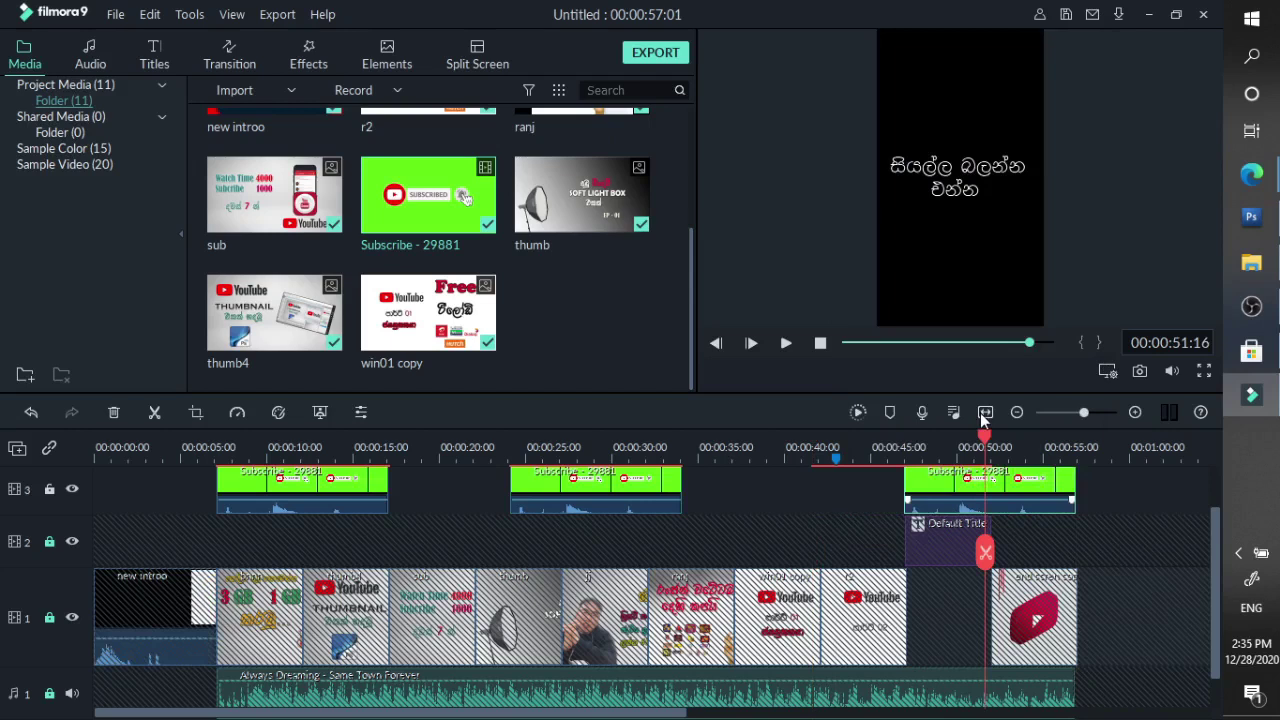
{"action": "key", "text": "Up"}
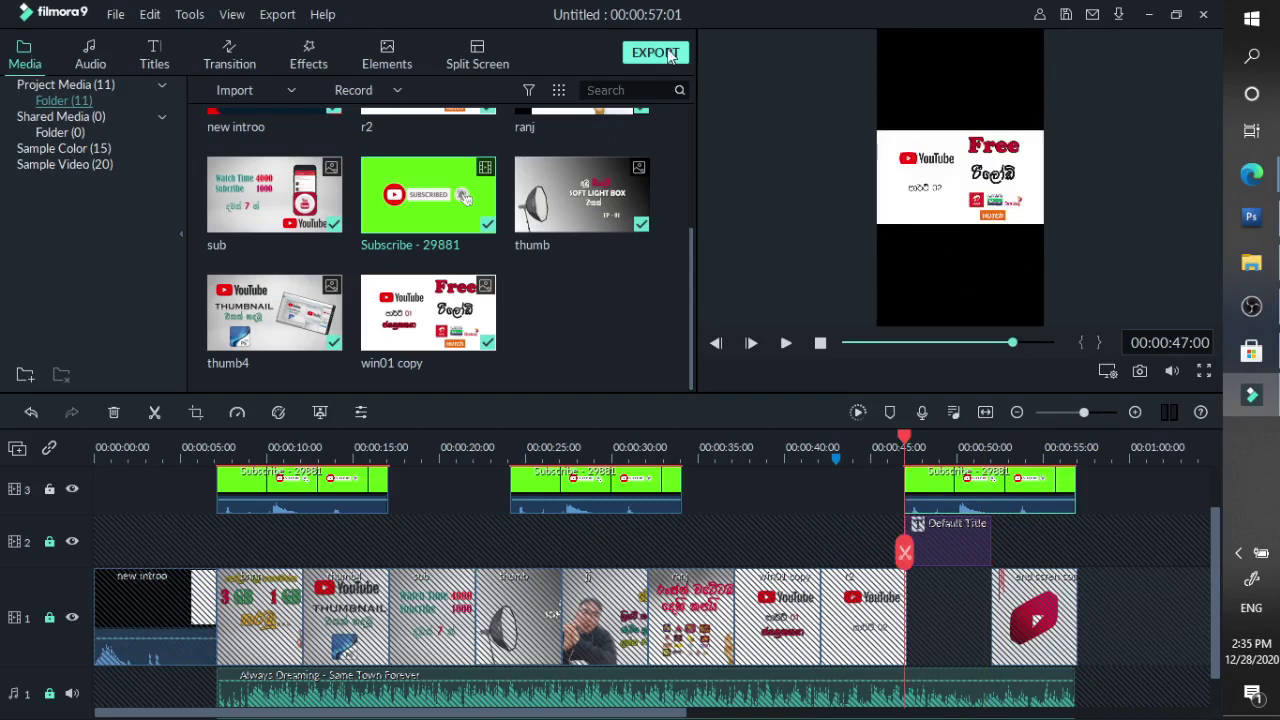
{"action": "left_click", "coordinate": [656, 53]}
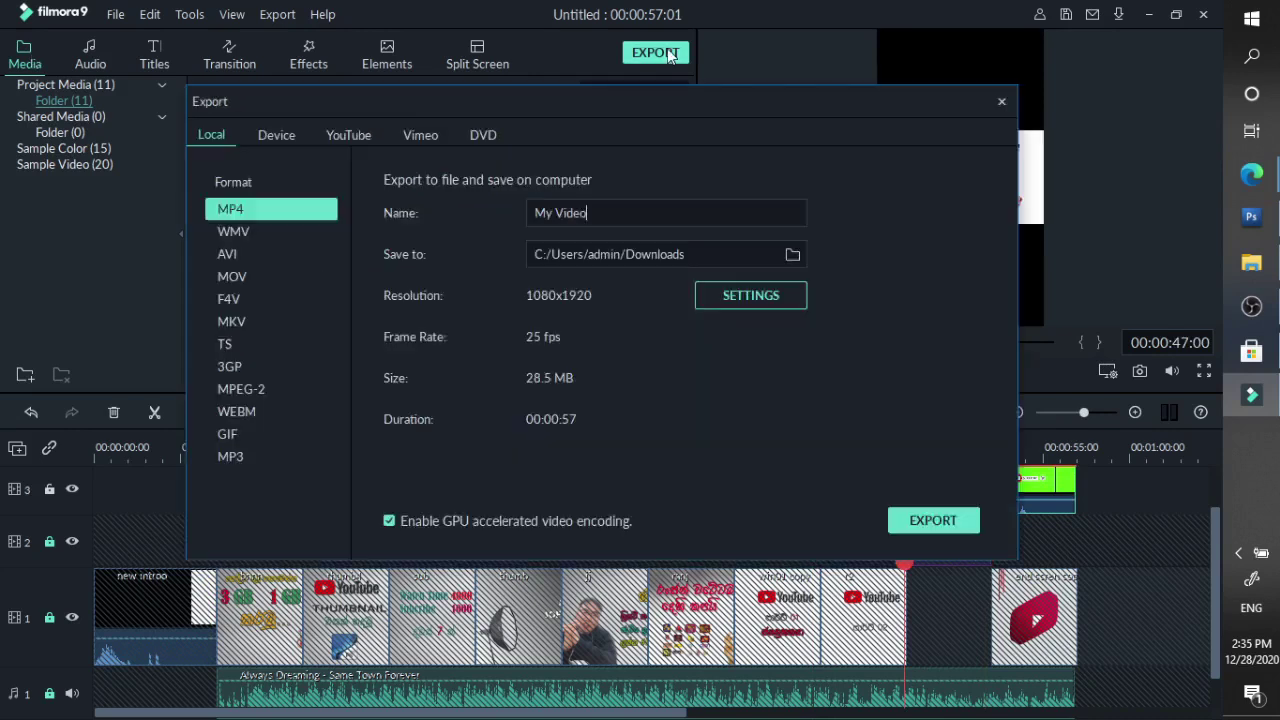
{"action": "left_click", "coordinate": [1002, 101]}
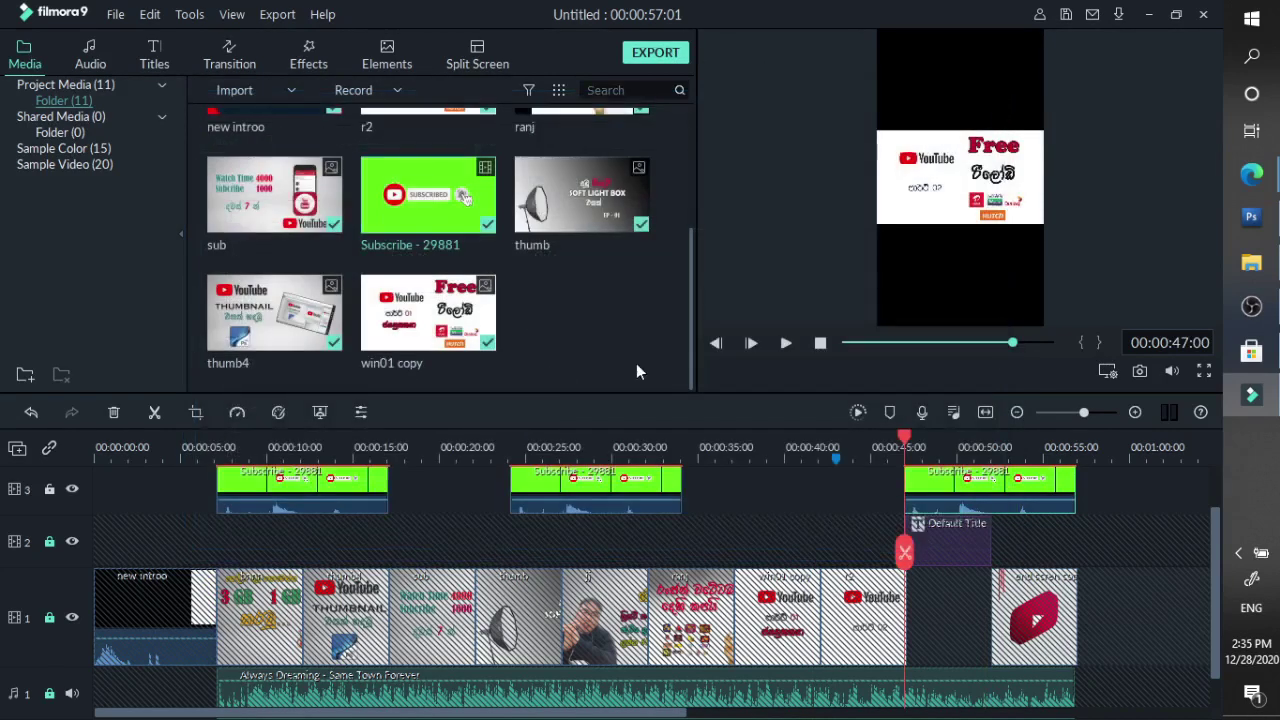
Unlock audio track 1, lower the Always Dreaming music clip's volume to -3.27 dB, and lock the track again
{"action": "left_click", "coordinate": [49, 700]}
{"action": "left_click_drag", "start_coordinate": [789, 677], "coordinate": [789, 686]}
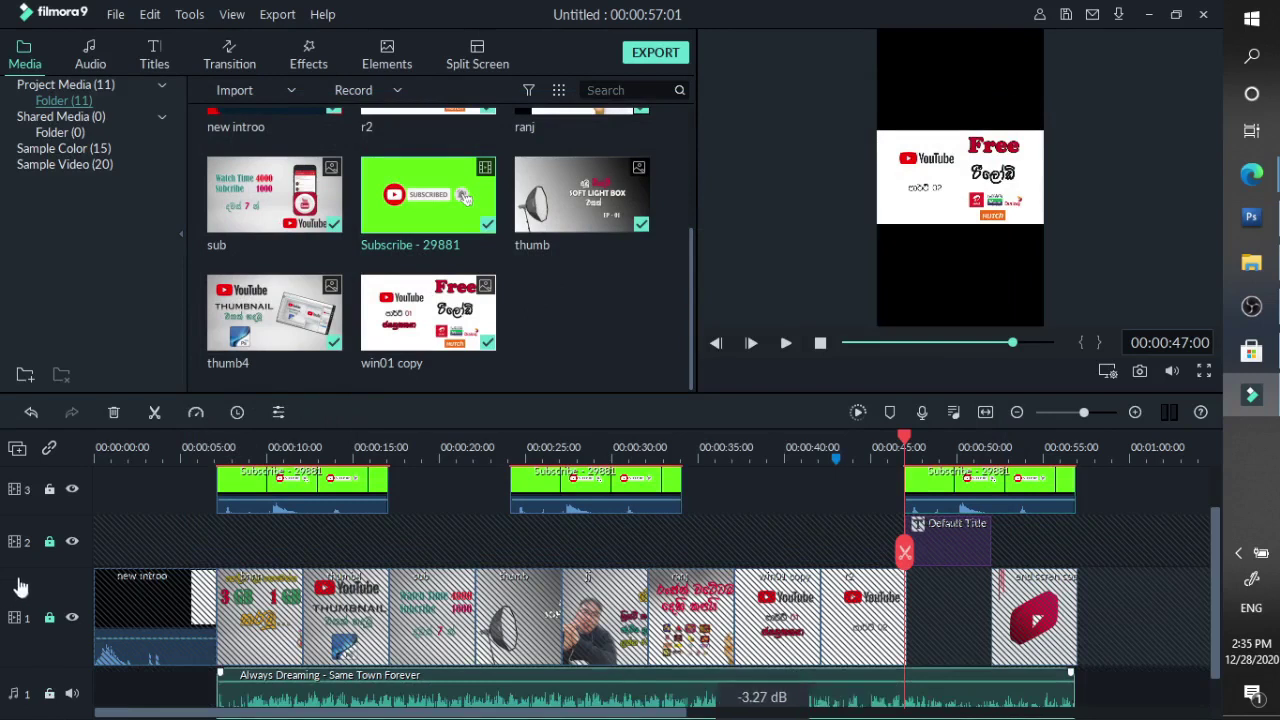
{"action": "left_click", "coordinate": [49, 690]}
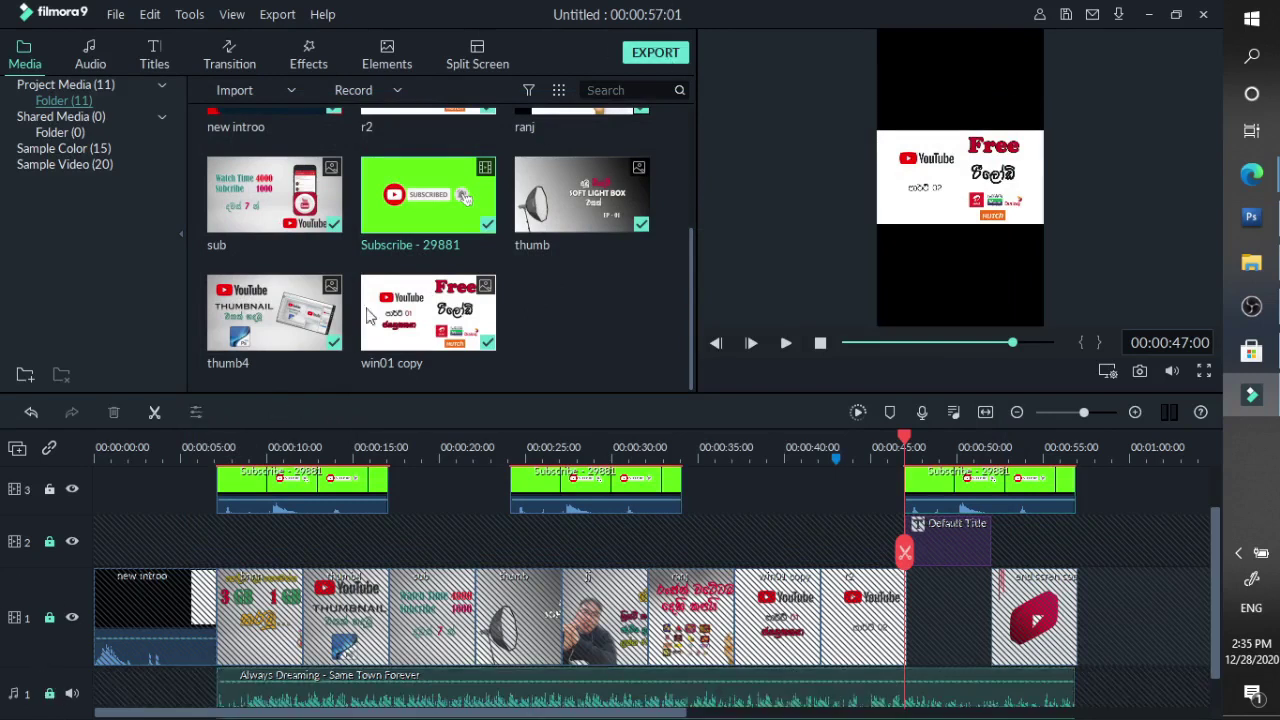
Unlock audio track 1 and video tracks 2 and 1
{"action": "left_click", "coordinate": [49, 694]}
{"action": "left_click", "coordinate": [49, 541]}
{"action": "left_click", "coordinate": [49, 617]}
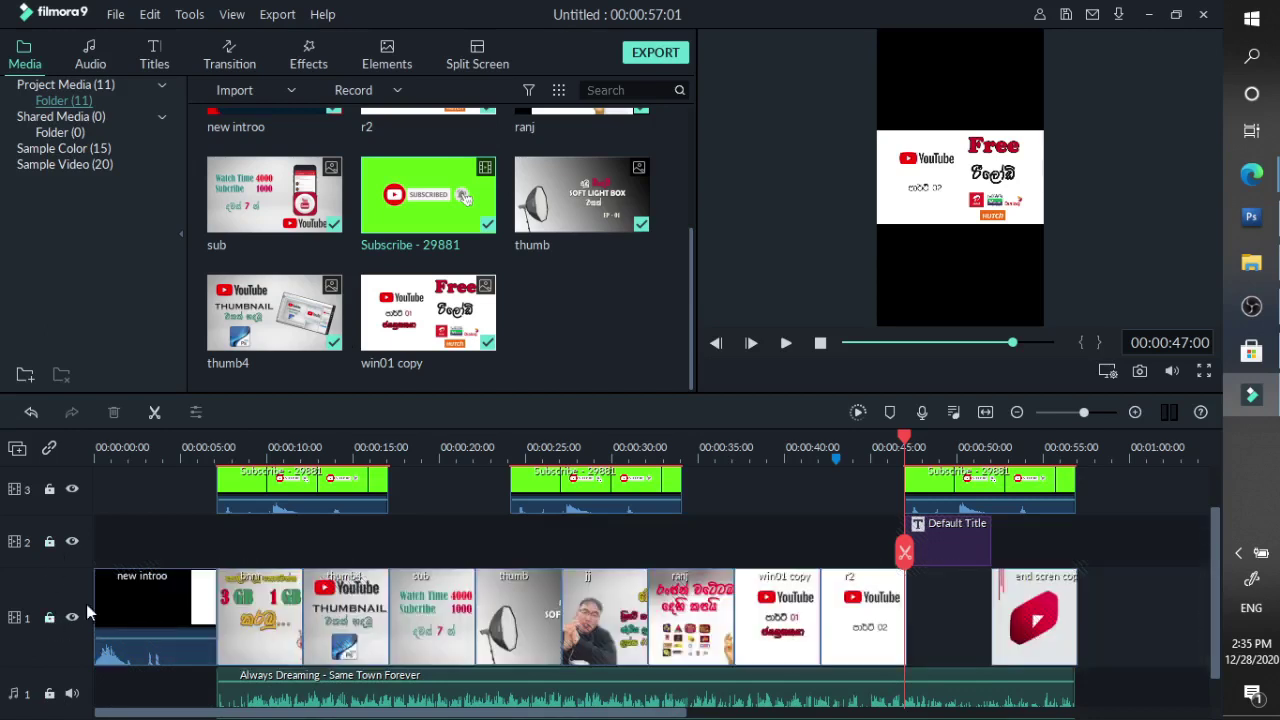
Set the MP4 export resolution to a custom 900 x 1600 in the export settings
{"action": "left_click", "coordinate": [663, 53]}
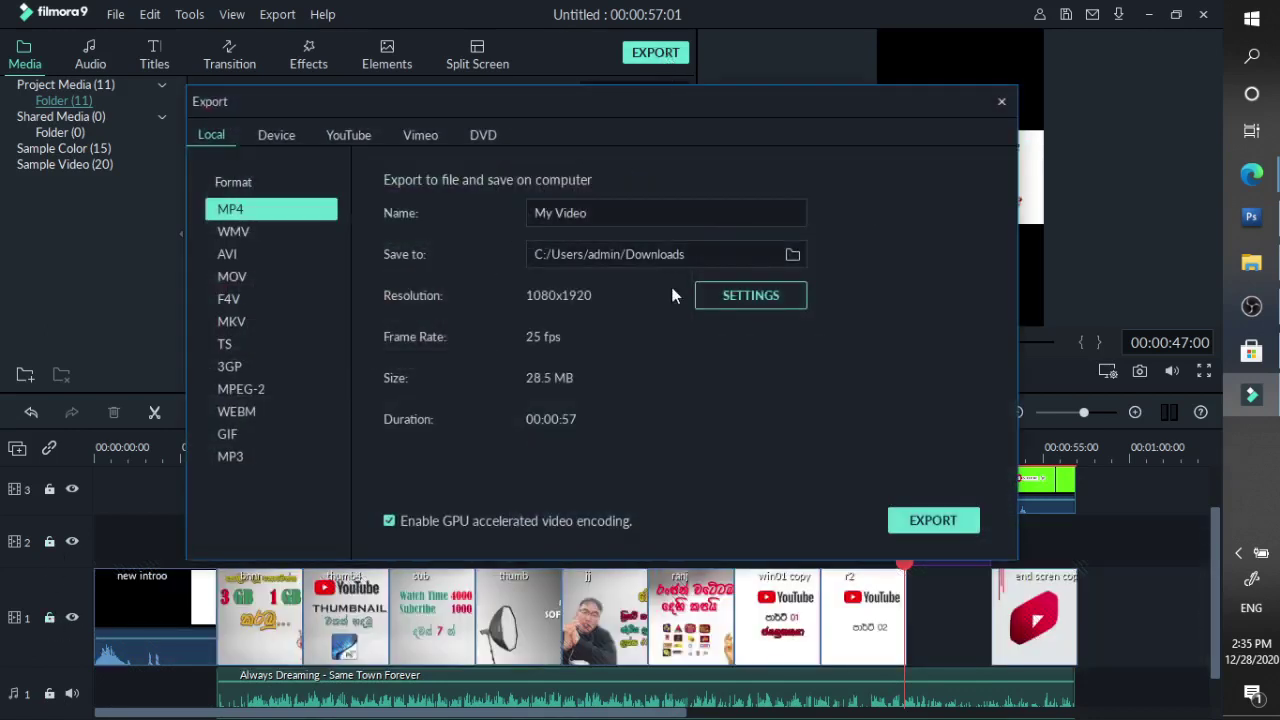
{"action": "left_click", "coordinate": [733, 298]}
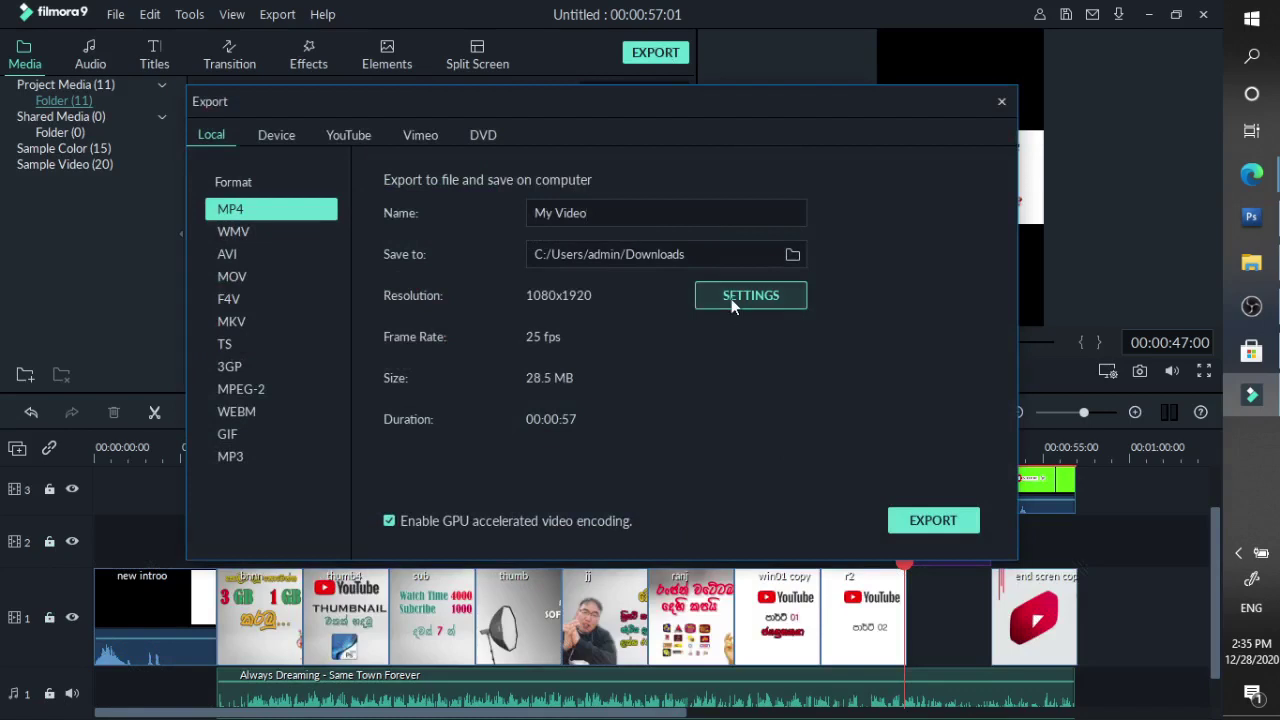
{"action": "double_click", "coordinate": [737, 212]}
{"action": "type", "text": "900"}
{"action": "double_click", "coordinate": [796, 216]}
{"action": "type", "text": "1600"}
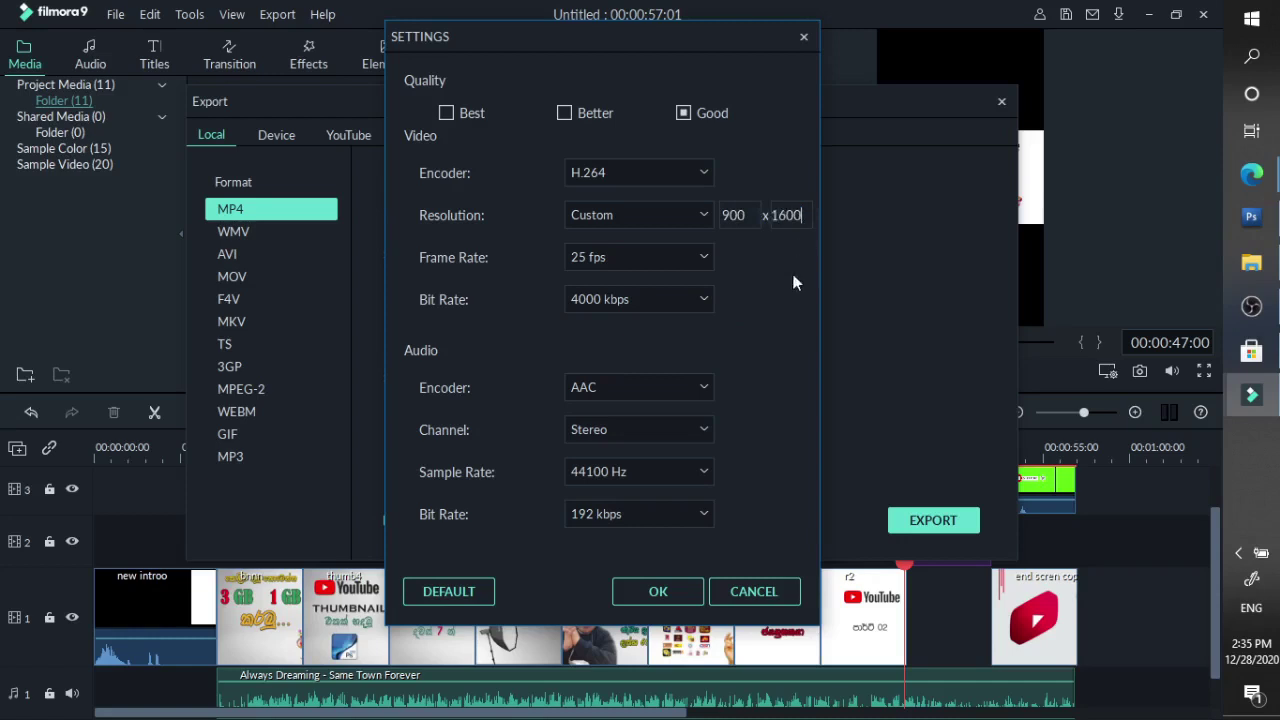
{"action": "left_click", "coordinate": [658, 592]}
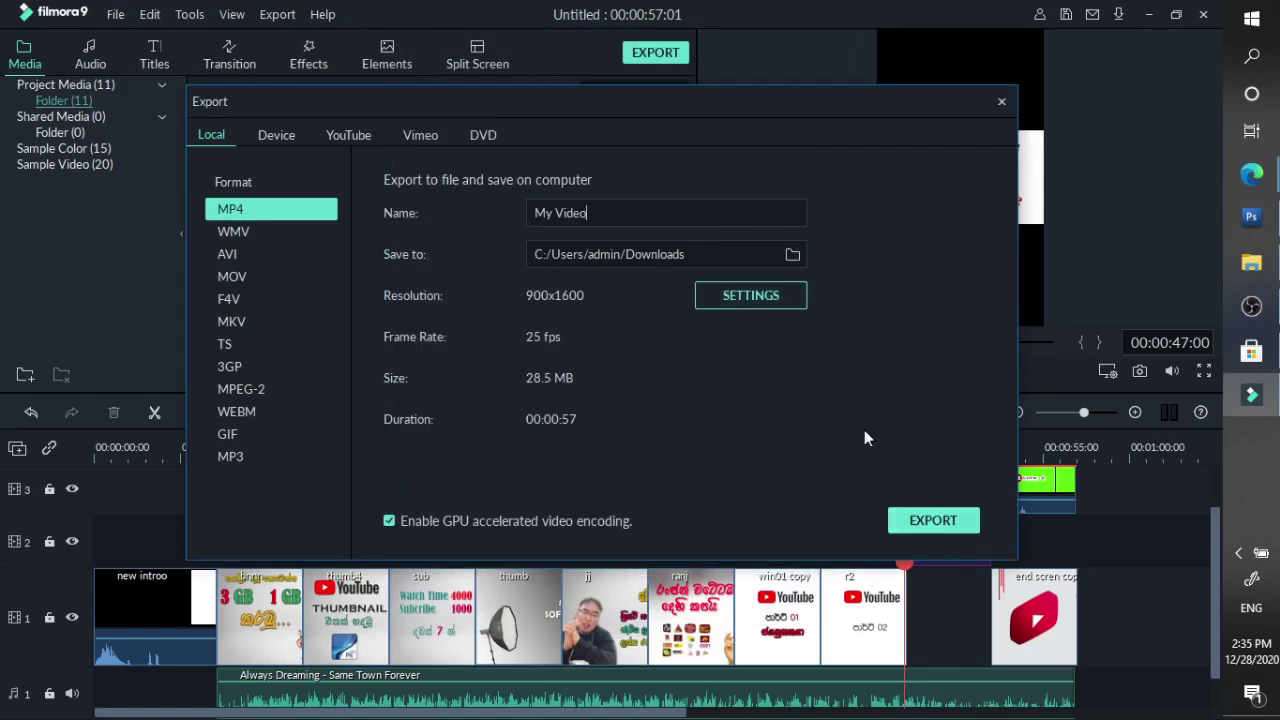
Name the export shortss, export it as MP4 to the Downloads folder, and close the finished export dialog
{"action": "left_click_drag", "start_coordinate": [590, 213], "coordinate": [423, 215]}
{"action": "type", "text": "shortss"}
{"action": "left_click", "coordinate": [935, 523]}
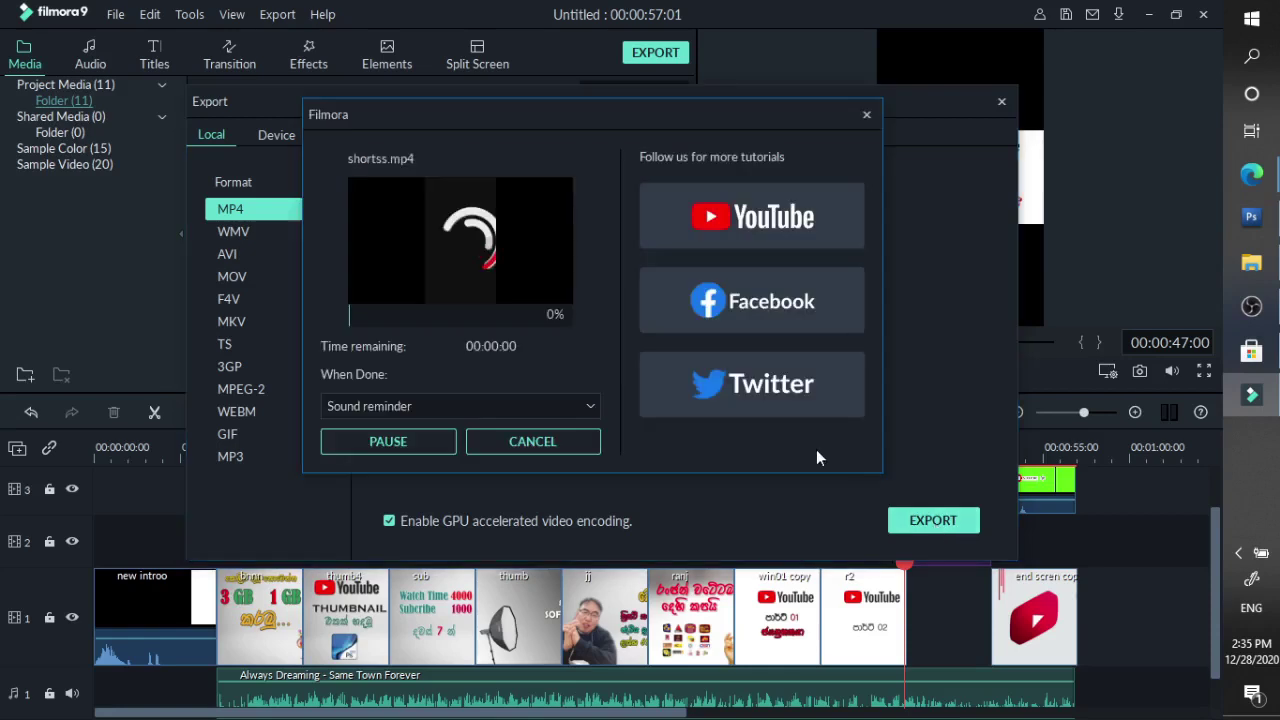
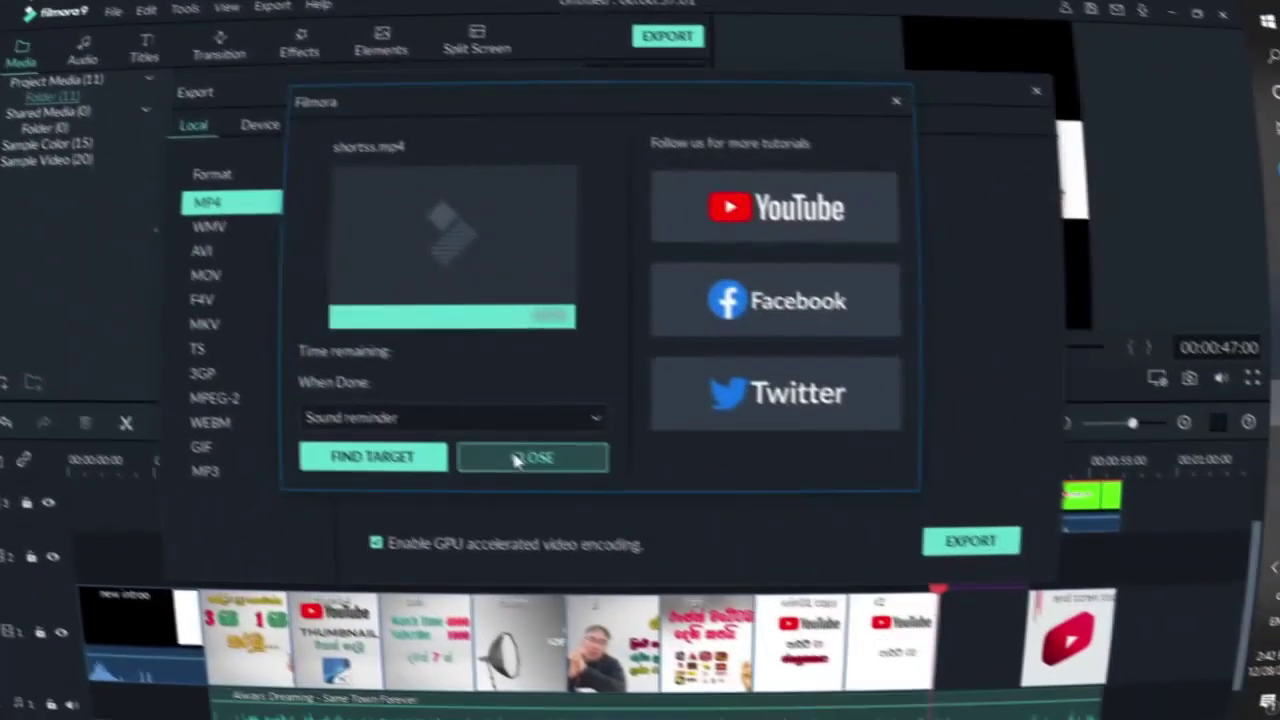
{"action": "left_click", "coordinate": [517, 458]}
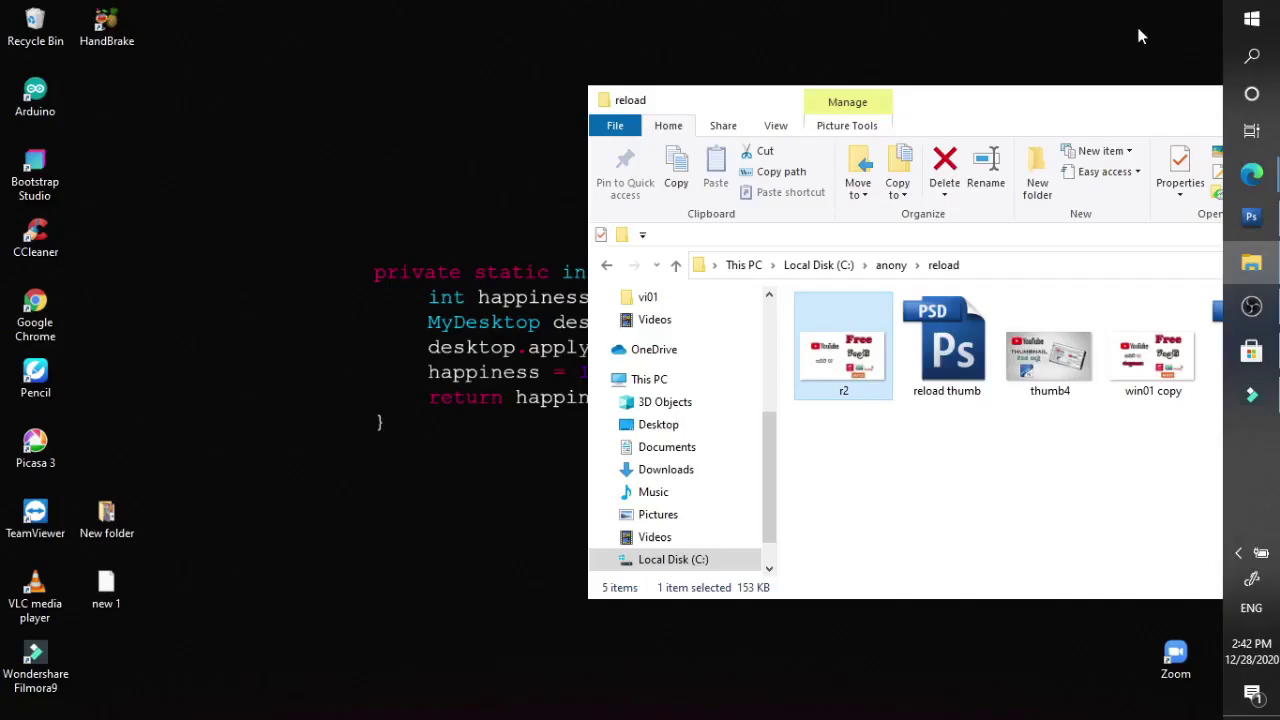
Switch to File Explorer, open the Downloads folder and play the shortss video with VLC media player
{"action": "left_click", "coordinate": [1149, 14]}
{"action": "left_click_drag", "start_coordinate": [980, 113], "coordinate": [673, 105]}
{"action": "scroll", "coordinate": [420, 345], "scroll_direction": "up", "scroll_amount": 5}
{"action": "left_click", "coordinate": [372, 352]}
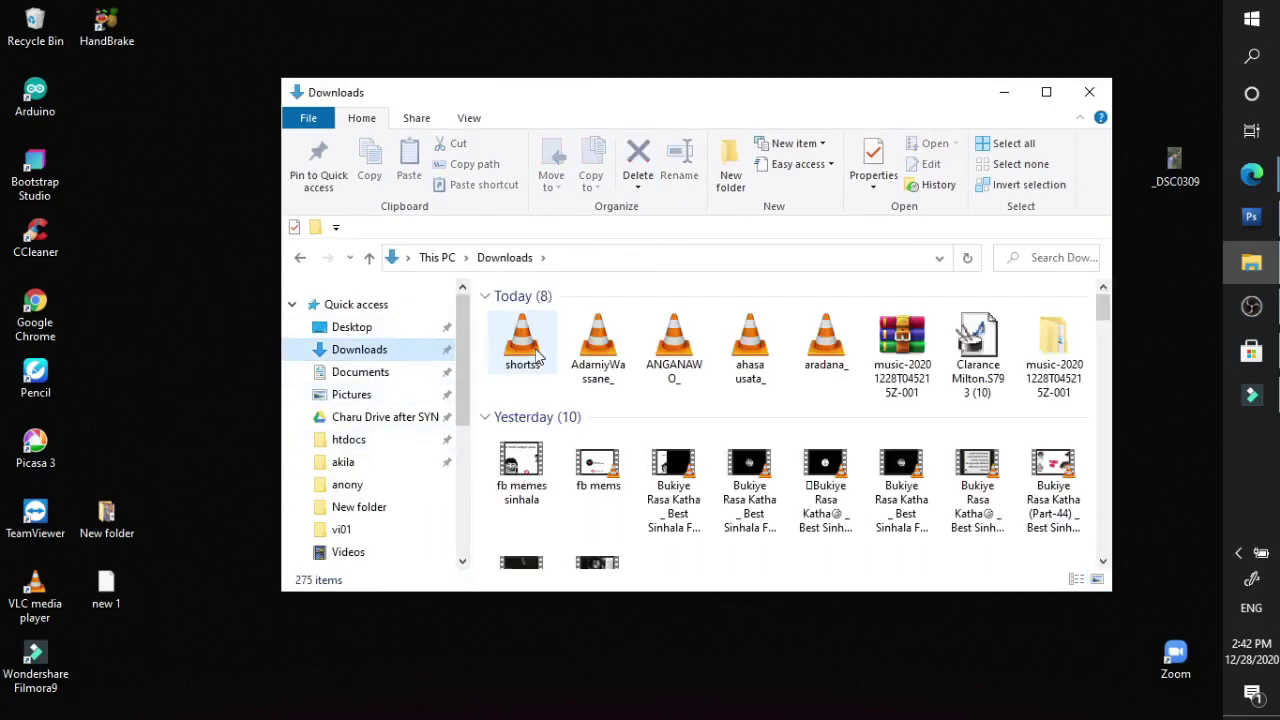
{"action": "left_click", "coordinate": [536, 353]}
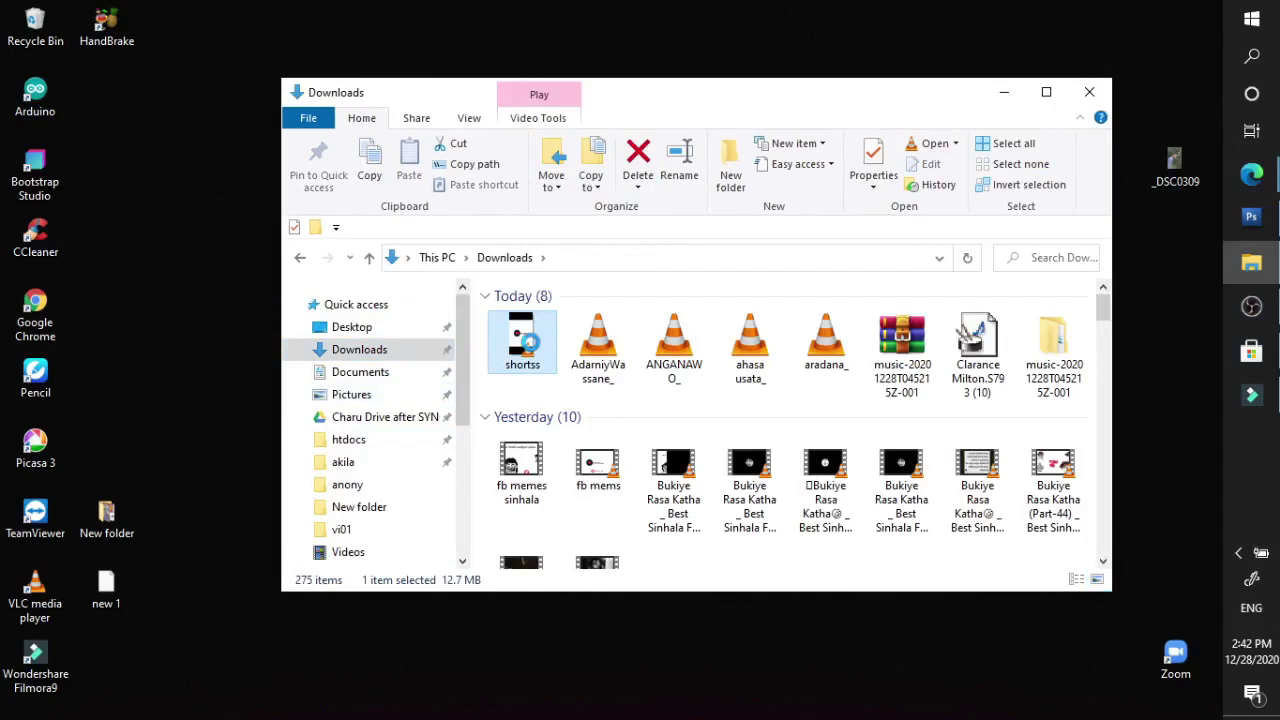
{"action": "right_click", "coordinate": [524, 340]}
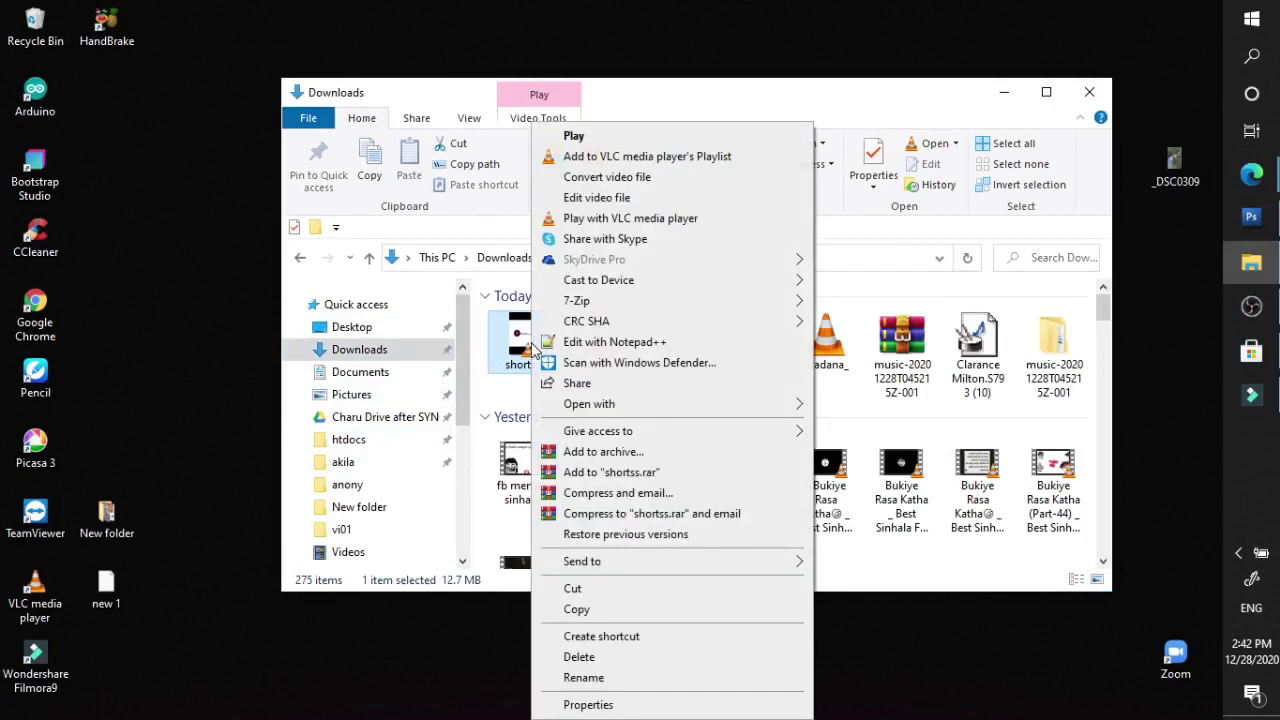
{"action": "left_click", "coordinate": [663, 222]}
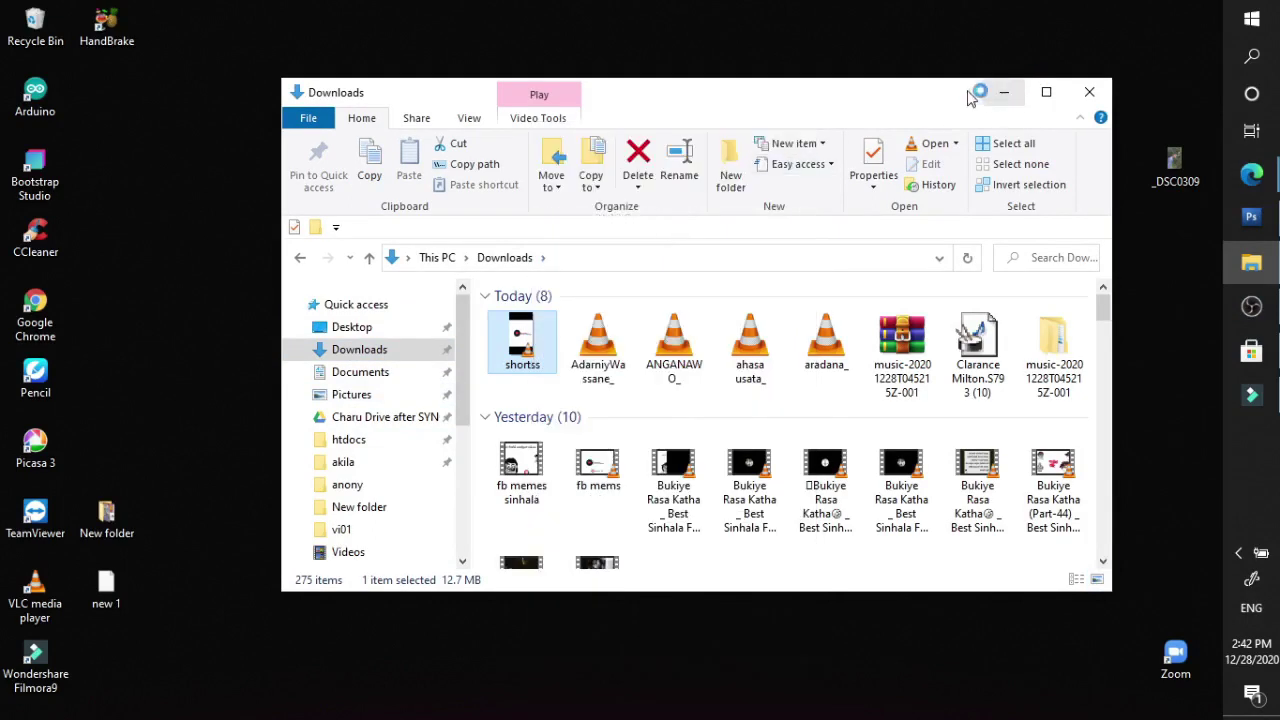
{"action": "left_click_drag", "start_coordinate": [947, 97], "coordinate": [875, 105]}
{"action": "right_click", "coordinate": [853, 18]}
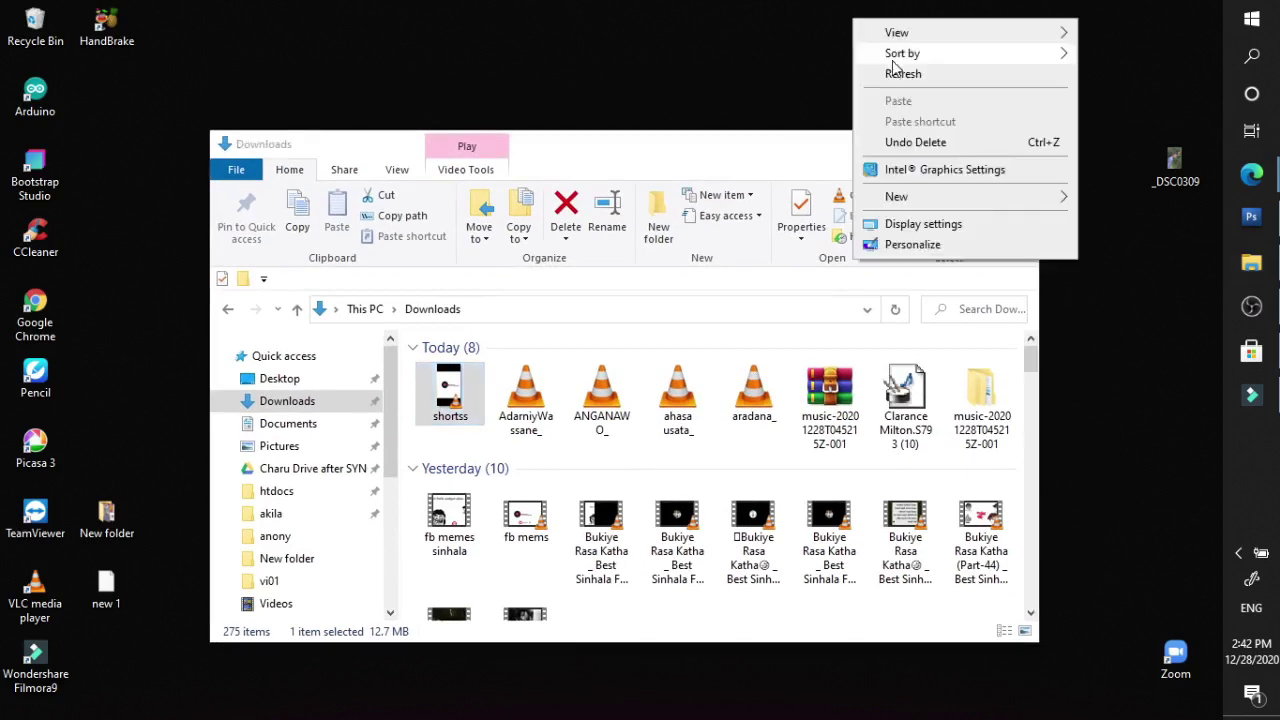
{"action": "left_click", "coordinate": [895, 78]}
{"action": "right_click", "coordinate": [838, 15]}
{"action": "left_click", "coordinate": [881, 70]}
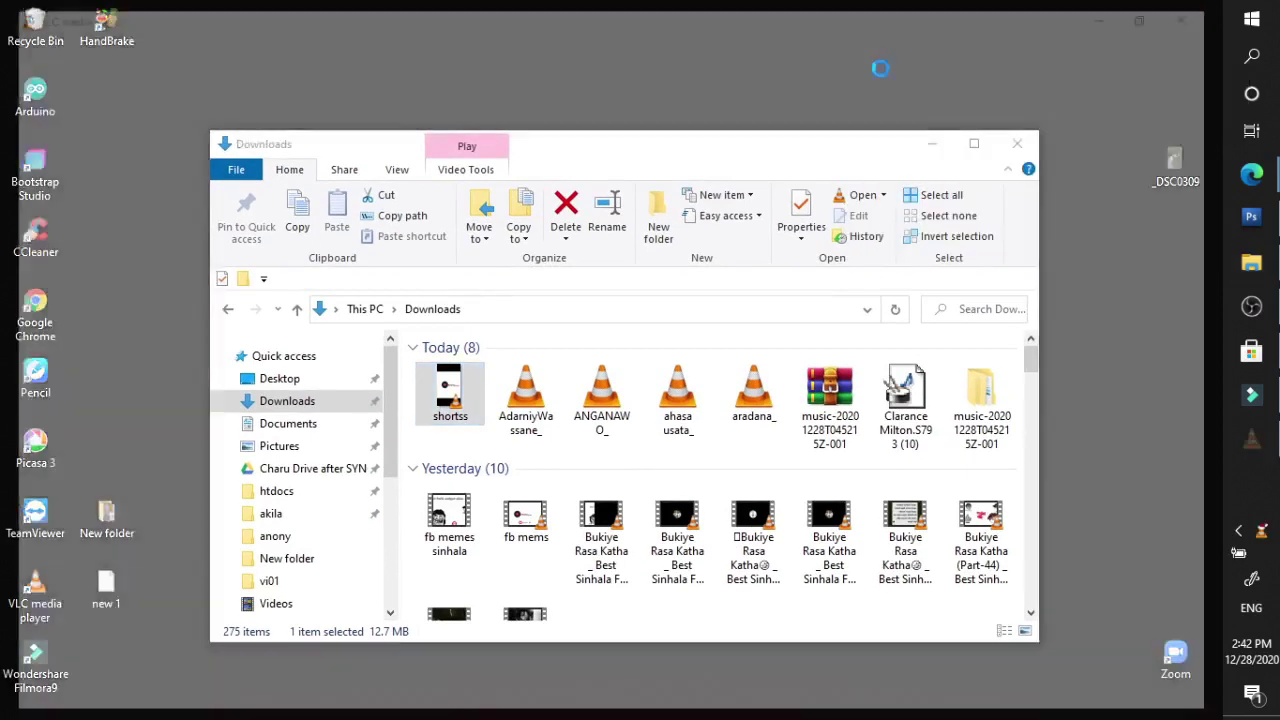
Watch the exported shortss video in VLC media player and close the player
{"action": "left_click", "coordinate": [754, 20]}
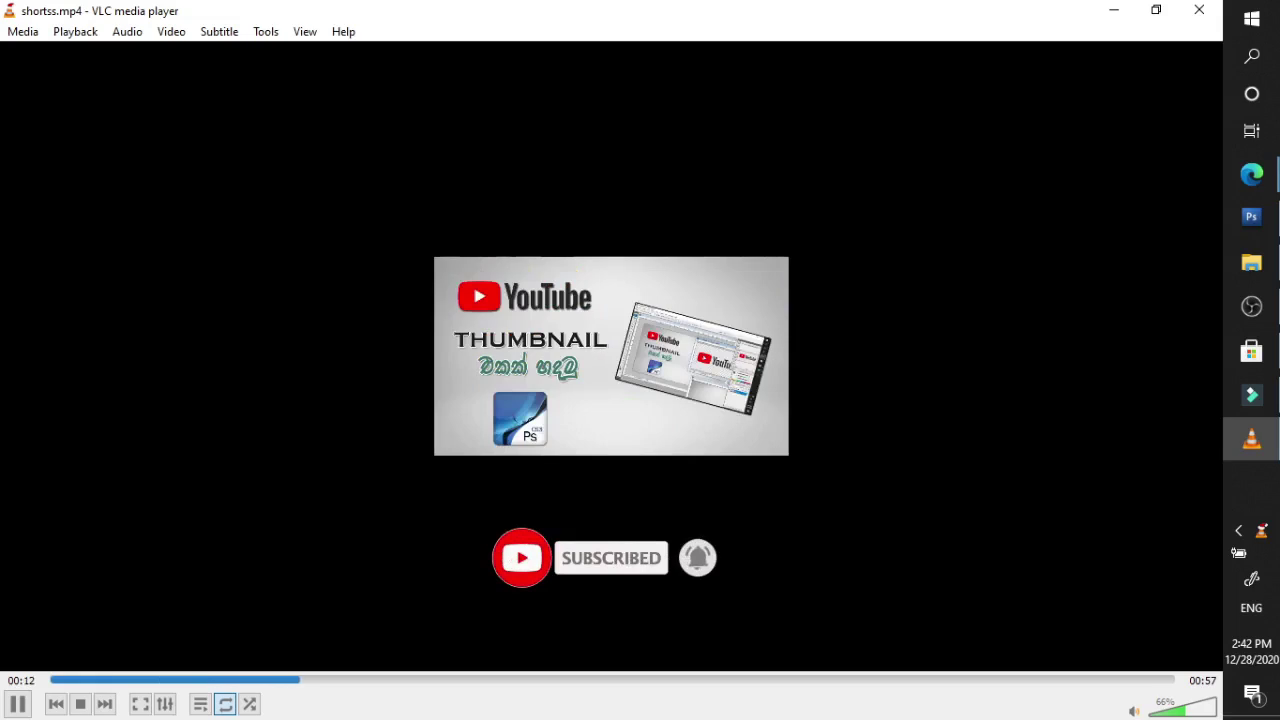
{"action": "left_click", "coordinate": [1199, 10]}
{"action": "left_click_drag", "start_coordinate": [862, 155], "coordinate": [730, 156]}
{"action": "right_click", "coordinate": [869, 69]}
{"action": "left_click", "coordinate": [880, 118]}
{"action": "left_click_drag", "start_coordinate": [663, 134], "coordinate": [794, 149]}
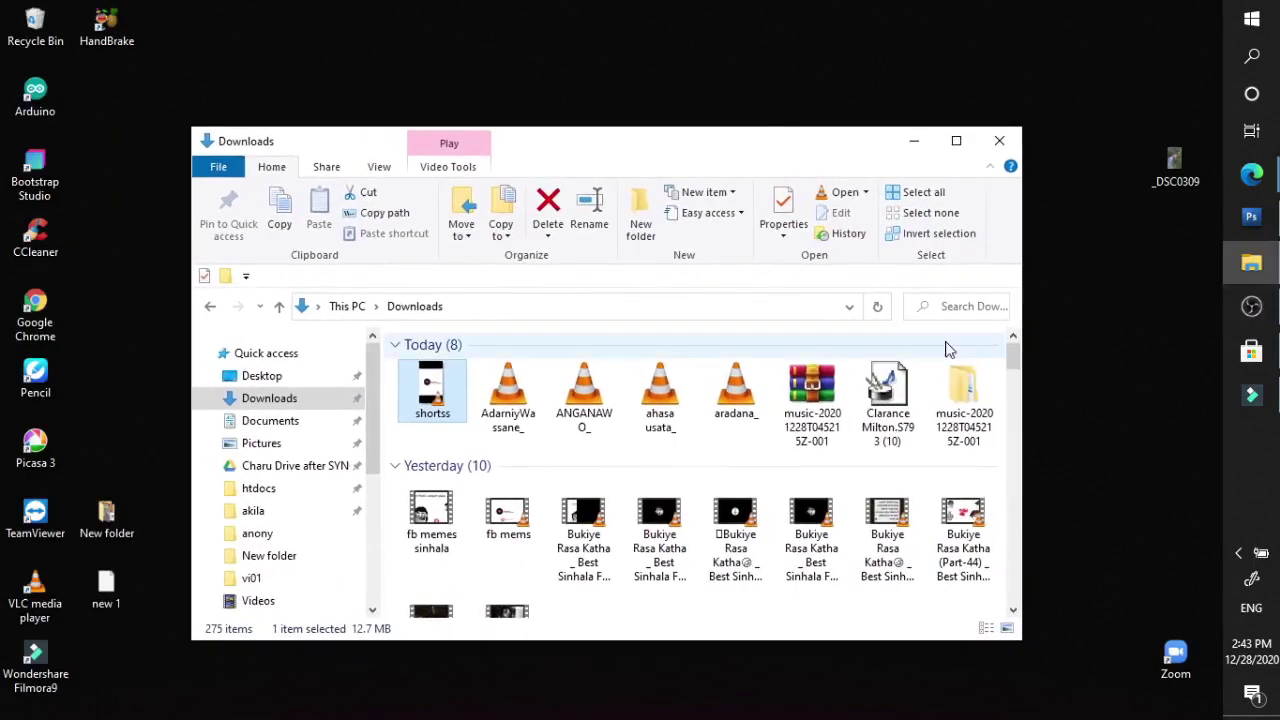
Switch to the Edge browser, start a video upload from the AnonyStudio YouTube channel page, and close the Google search tab
{"action": "mouse_move", "coordinate": [1248, 185]}
{"action": "left_click", "coordinate": [1110, 110]}
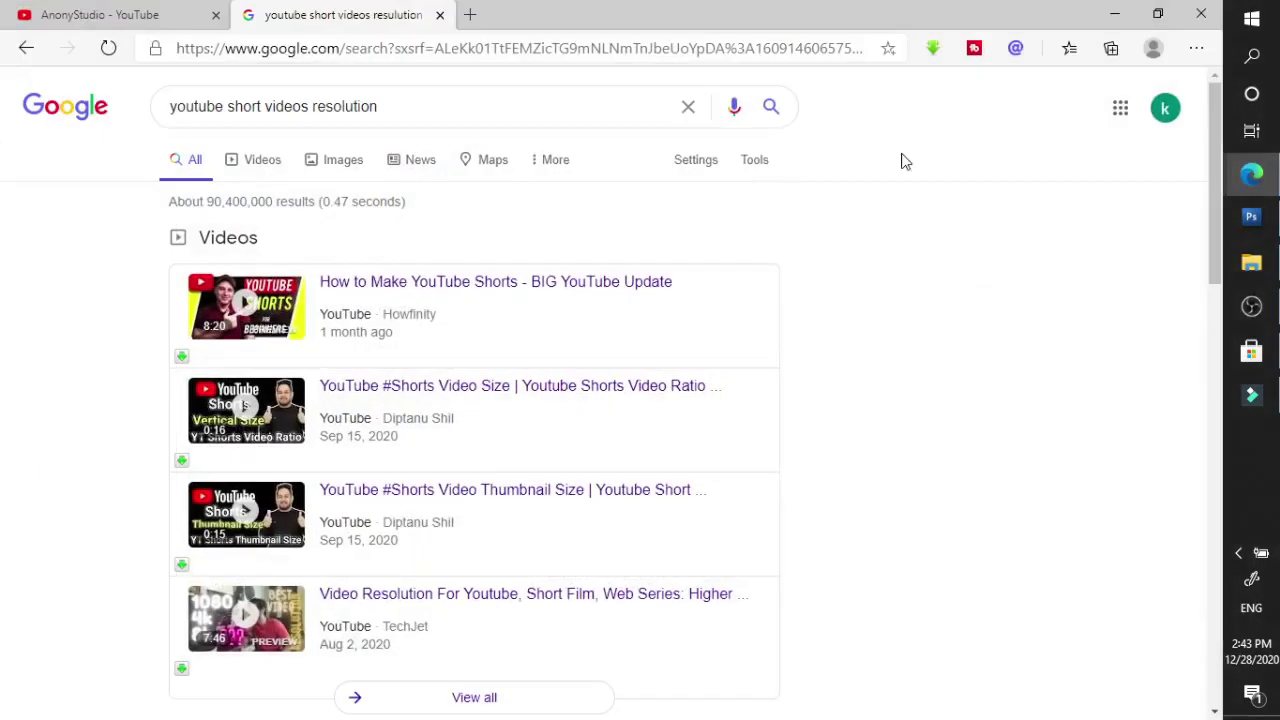
{"action": "left_click", "coordinate": [75, 12]}
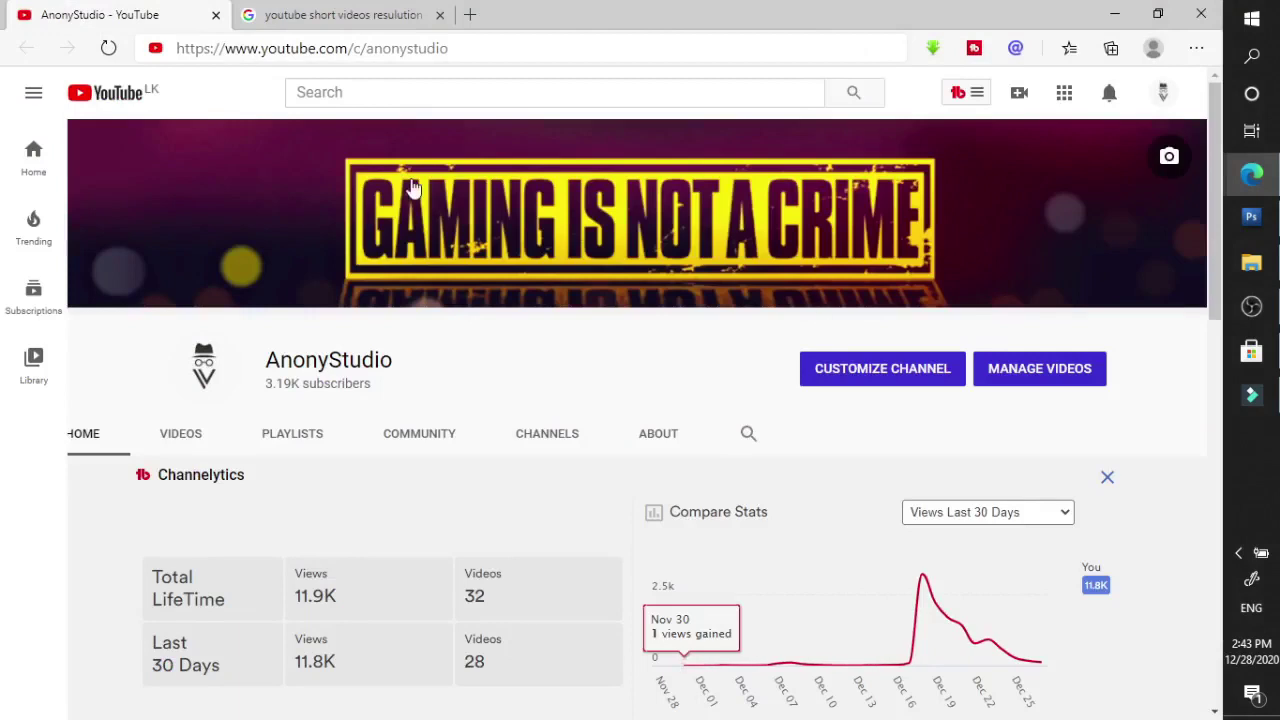
{"action": "left_click", "coordinate": [1030, 100]}
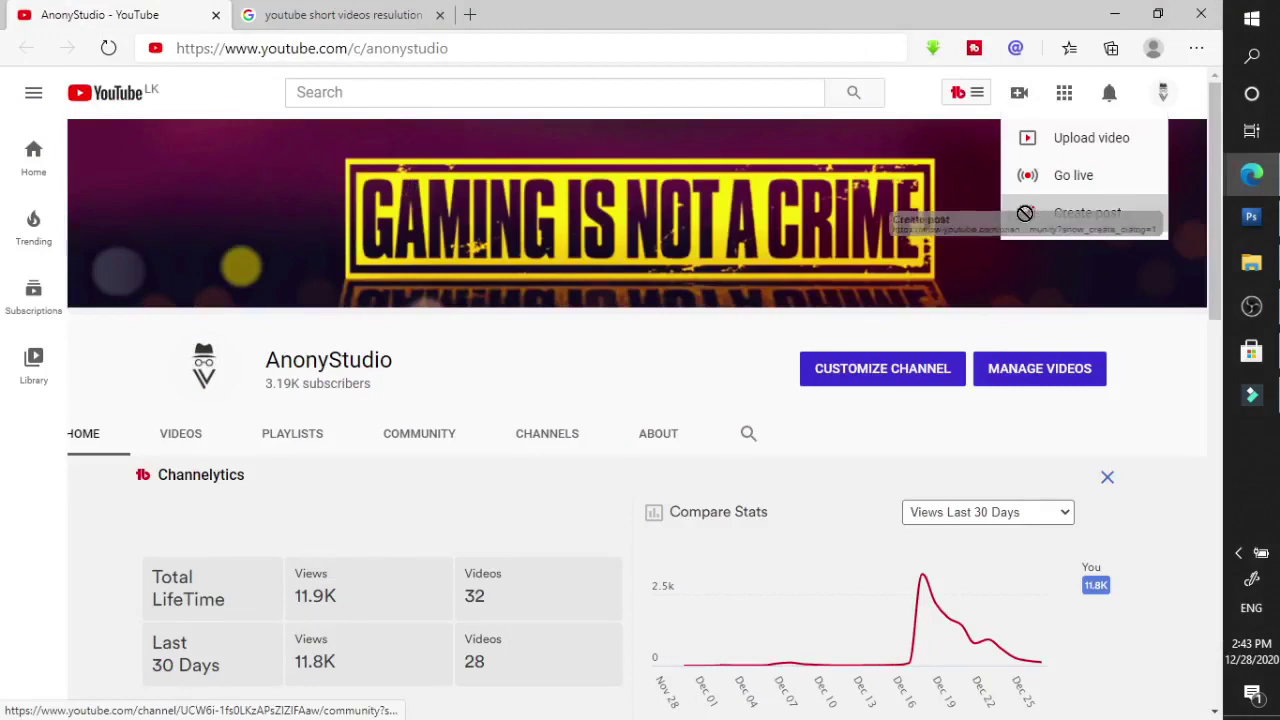
{"action": "left_click", "coordinate": [1062, 137]}
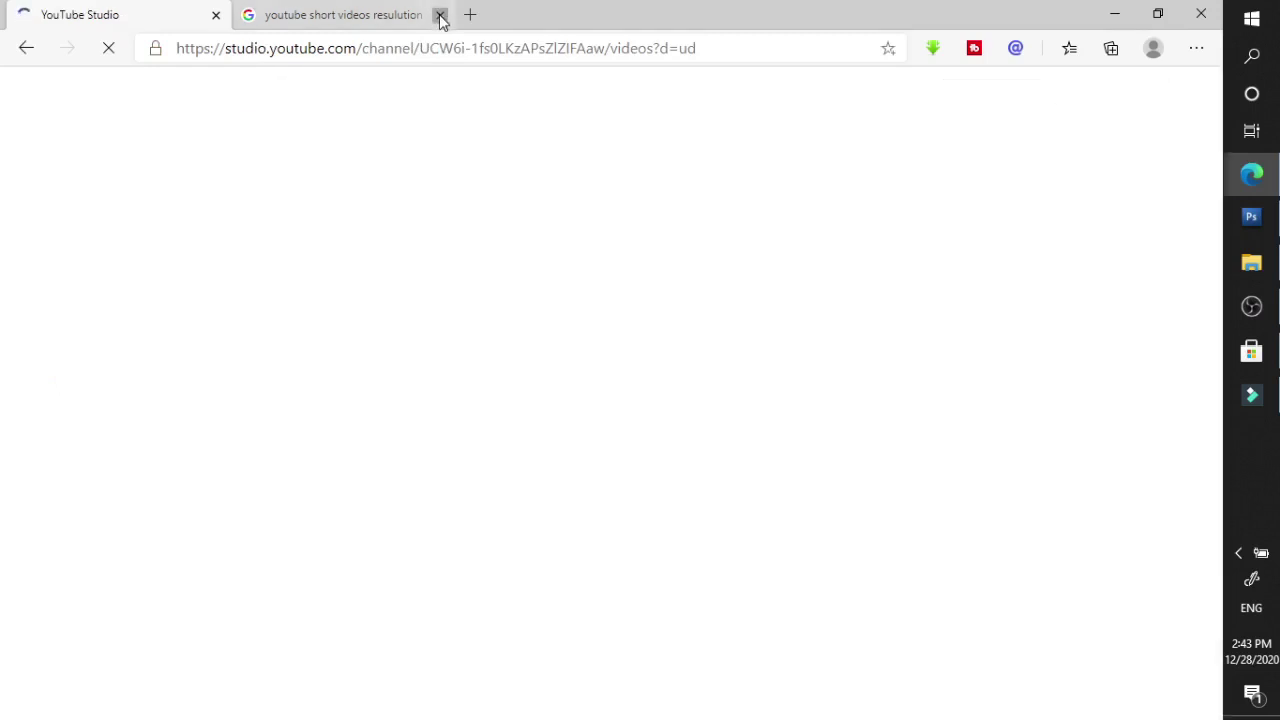
{"action": "left_click", "coordinate": [439, 15]}
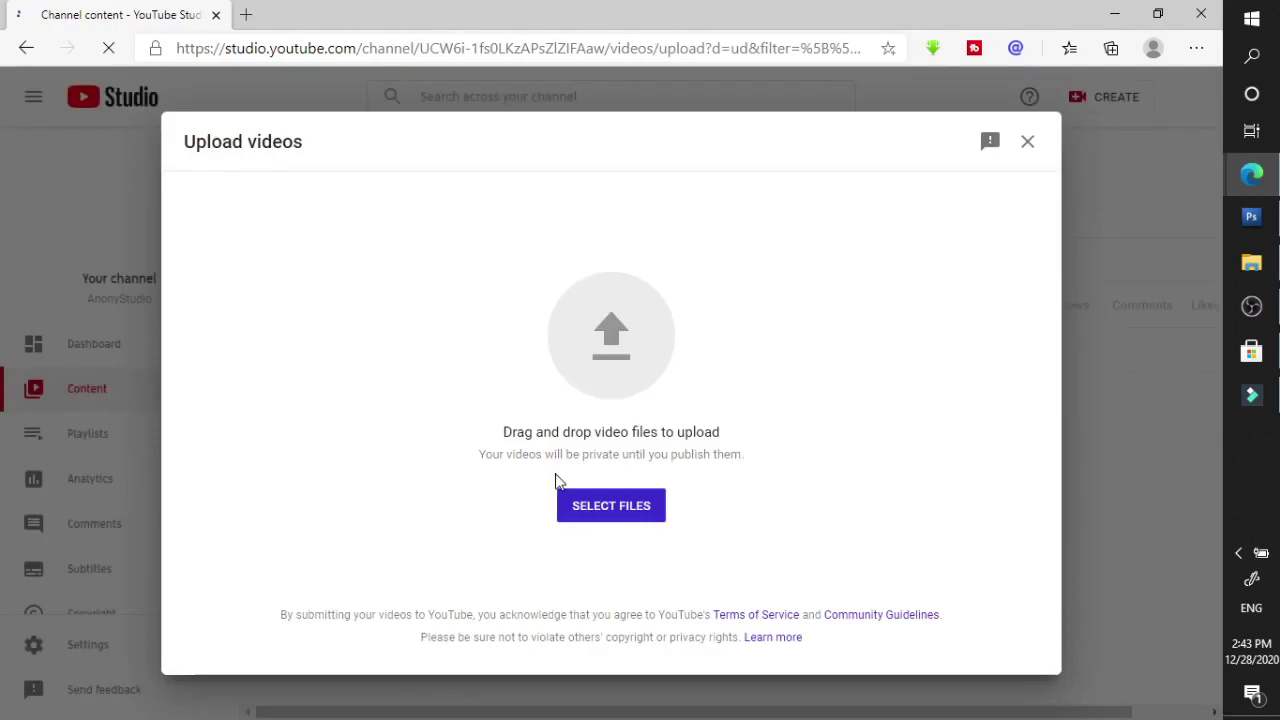
Upload the shortss video from the Downloads folder in File Explorer to the YouTube Studio upload dialog
{"action": "left_click", "coordinate": [1251, 262]}
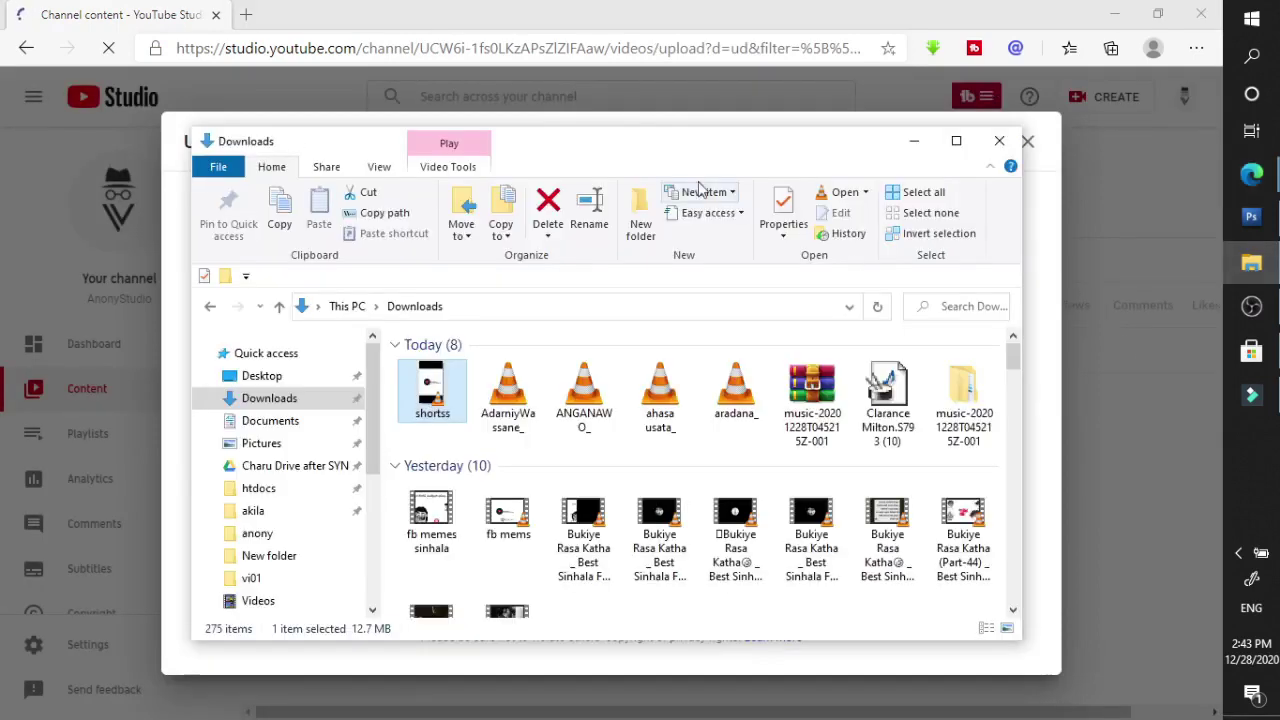
{"action": "left_click_drag", "start_coordinate": [650, 134], "coordinate": [928, 155]}
{"action": "left_click_drag", "start_coordinate": [737, 394], "coordinate": [406, 371]}
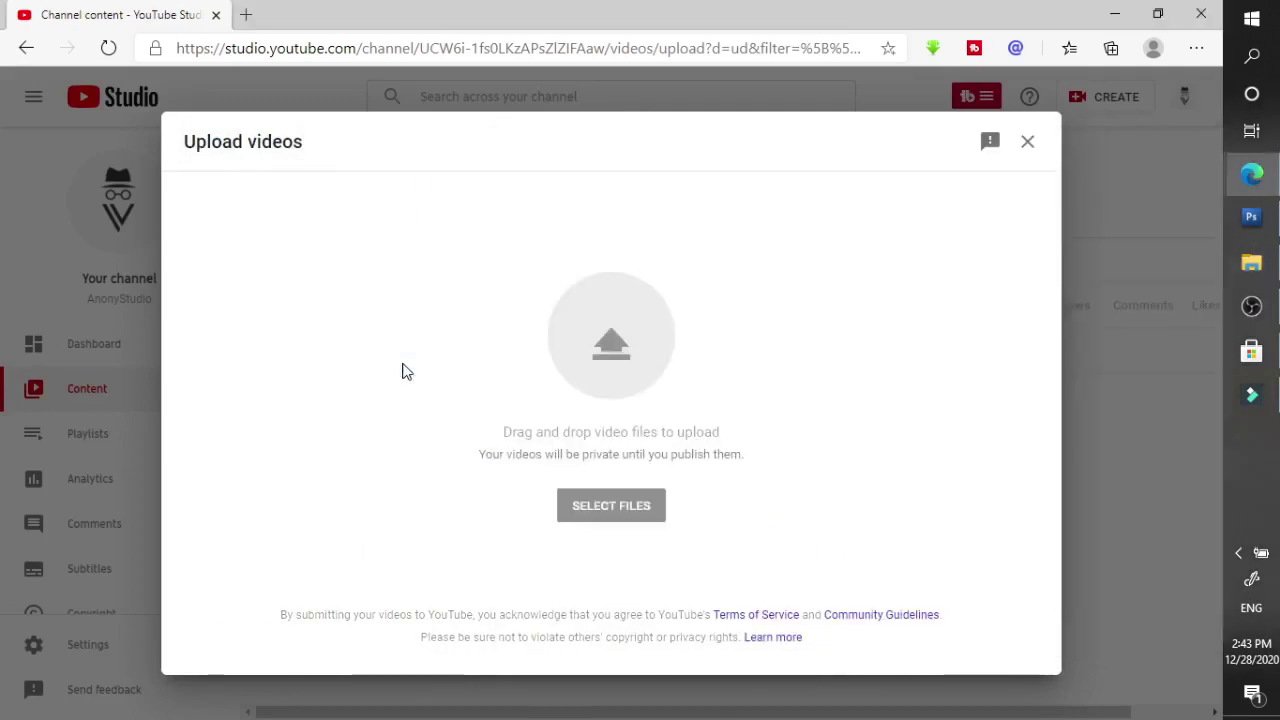
{"action": "left_click", "coordinate": [1251, 262]}
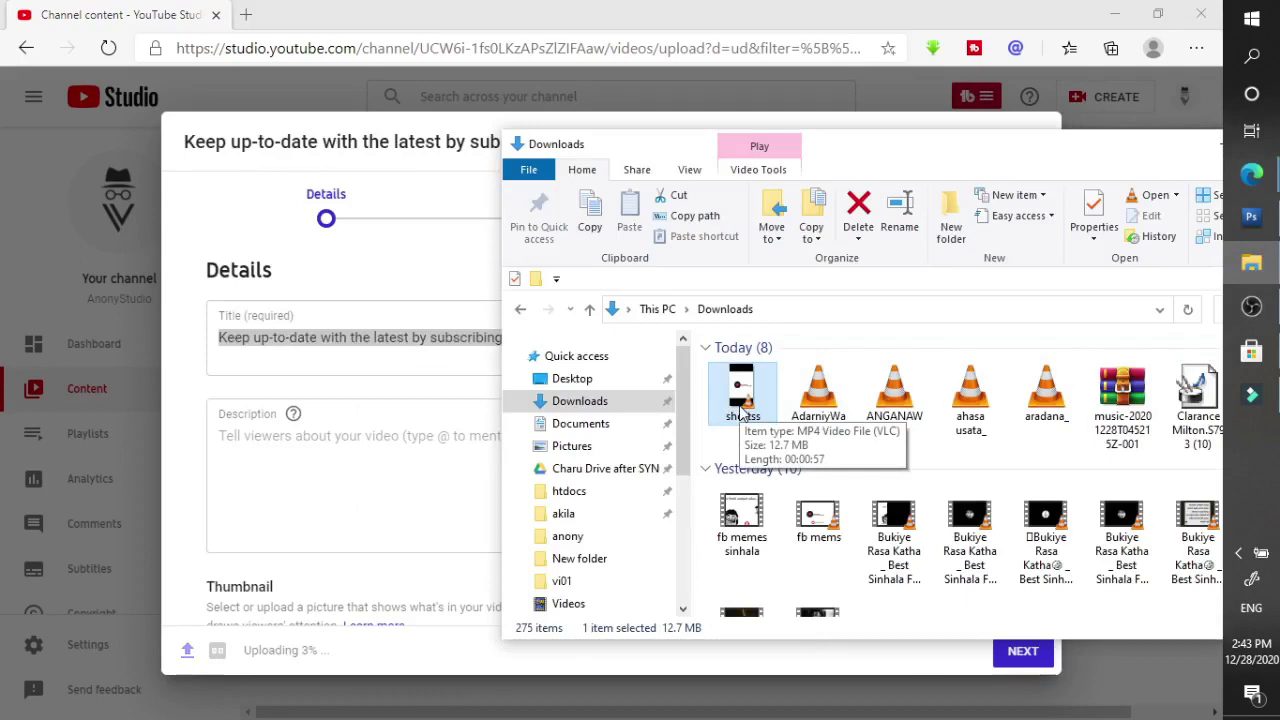
{"action": "left_click", "coordinate": [268, 10]}
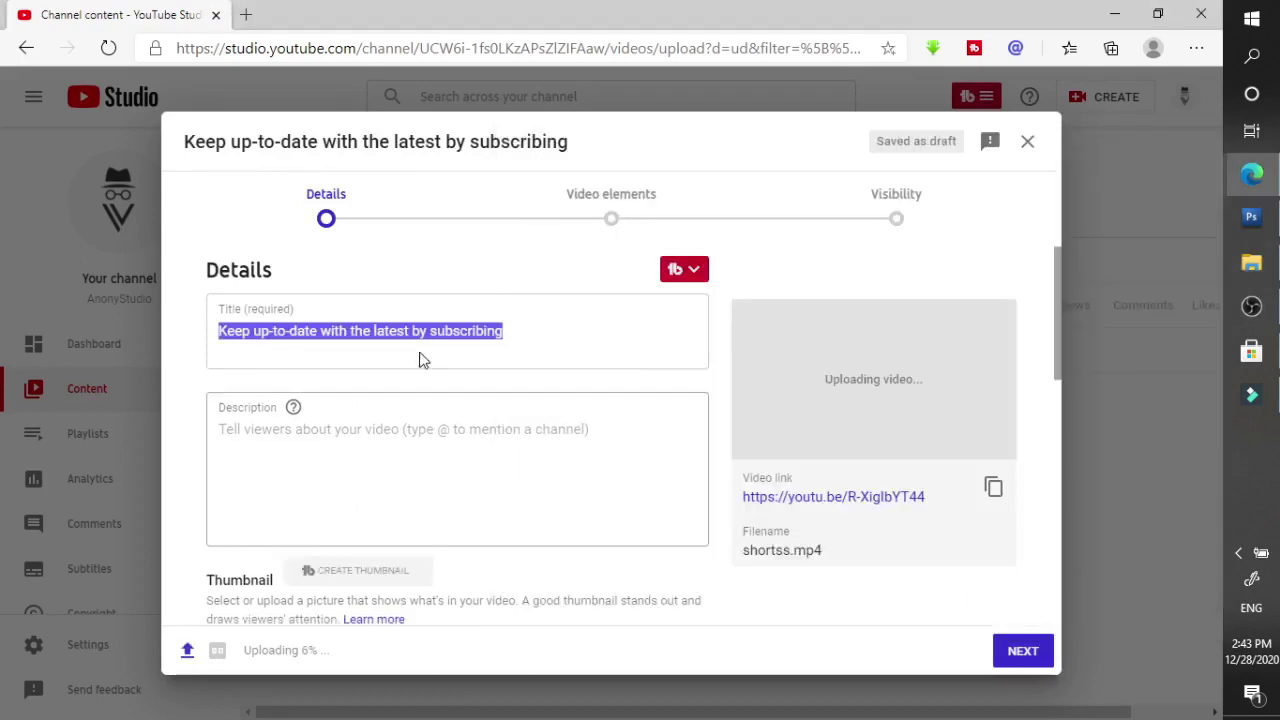
Replace the suggested video title with "New Algorithm #short"
{"action": "left_click", "coordinate": [526, 328]}
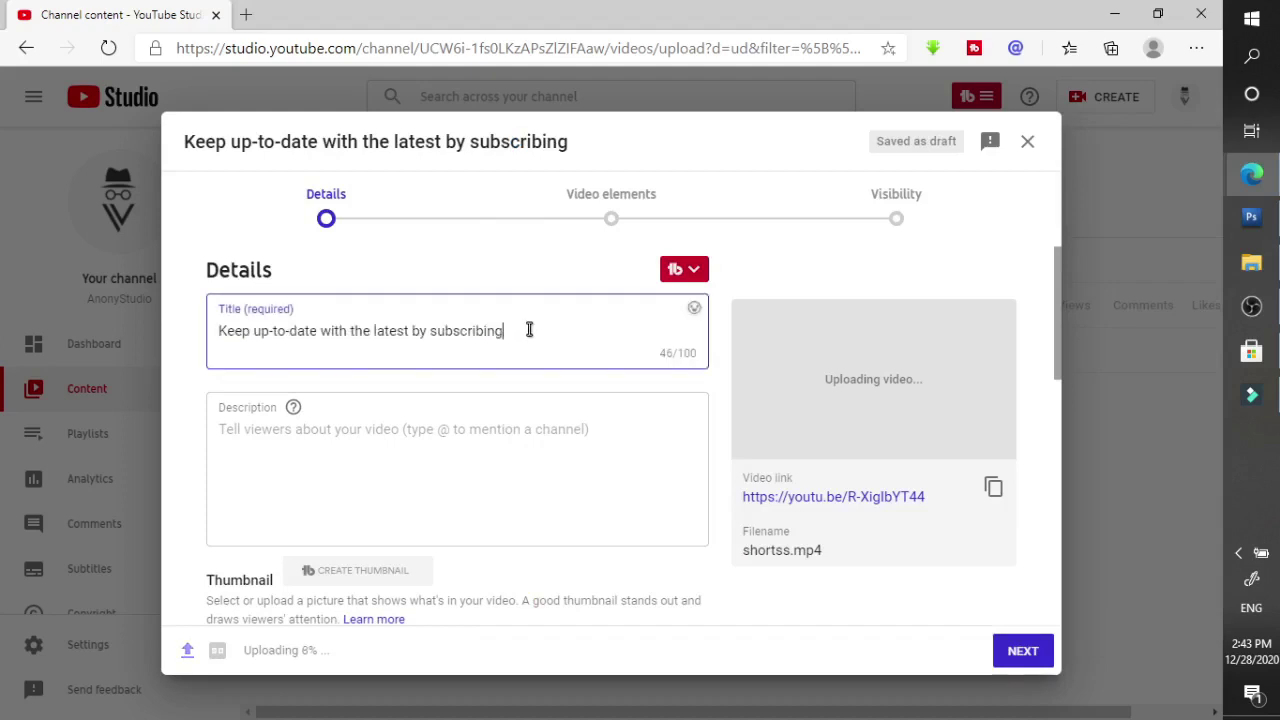
{"action": "key", "text": "BackSpace"}
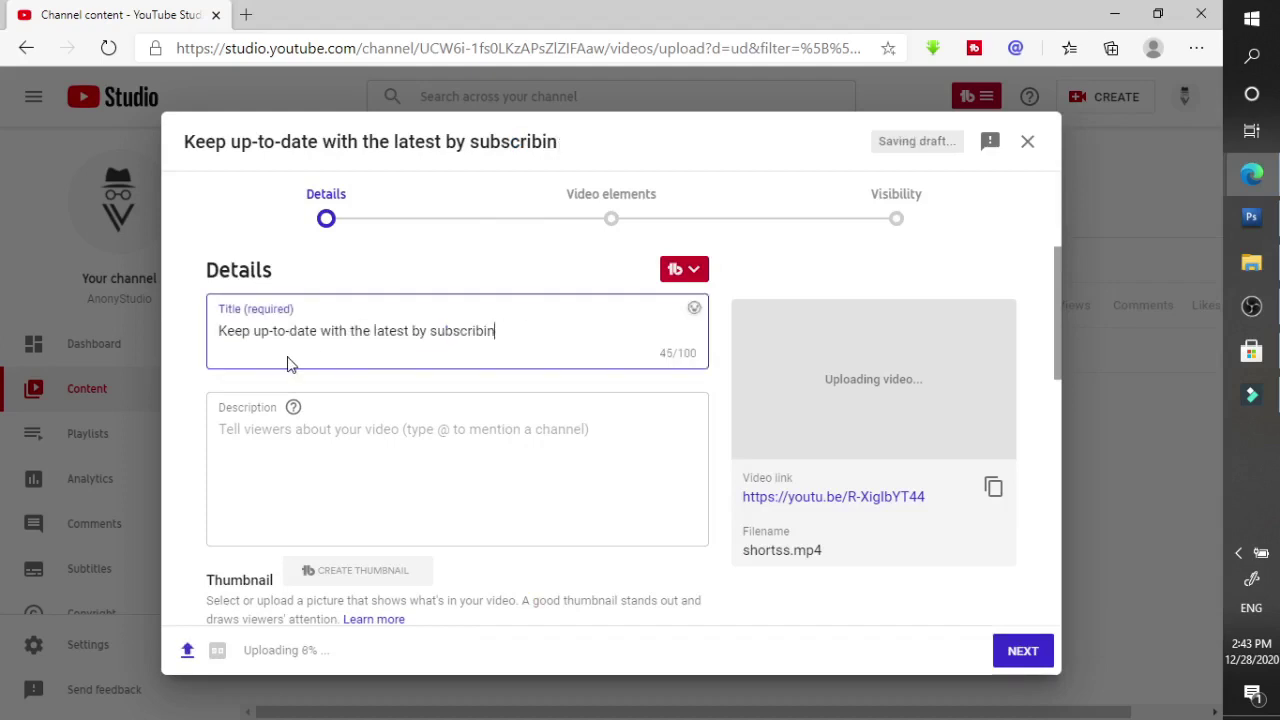
{"action": "key", "text": "BackSpace"}
{"action": "key", "text": "BackSpace"}
{"action": "key", "text": "BackSpace"}
{"action": "key", "text": "BackSpace"}
{"action": "key", "text": "BackSpace"}
{"action": "key", "text": "BackSpace"}
{"action": "key", "text": "BackSpace"}
{"action": "key", "text": "BackSpace"}
{"action": "key", "text": "BackSpace"}
{"action": "key", "text": "BackSpace"}
{"action": "key", "text": "BackSpace"}
{"action": "key", "text": "BackSpace"}
{"action": "key", "text": "BackSpace"}
{"action": "key", "text": "BackSpace"}
{"action": "key", "text": "BackSpace"}
{"action": "key", "text": "BackSpace"}
{"action": "key", "text": "BackSpace"}
{"action": "key", "text": "BackSpace"}
{"action": "key", "text": "BackSpace"}
{"action": "key", "text": "BackSpace"}
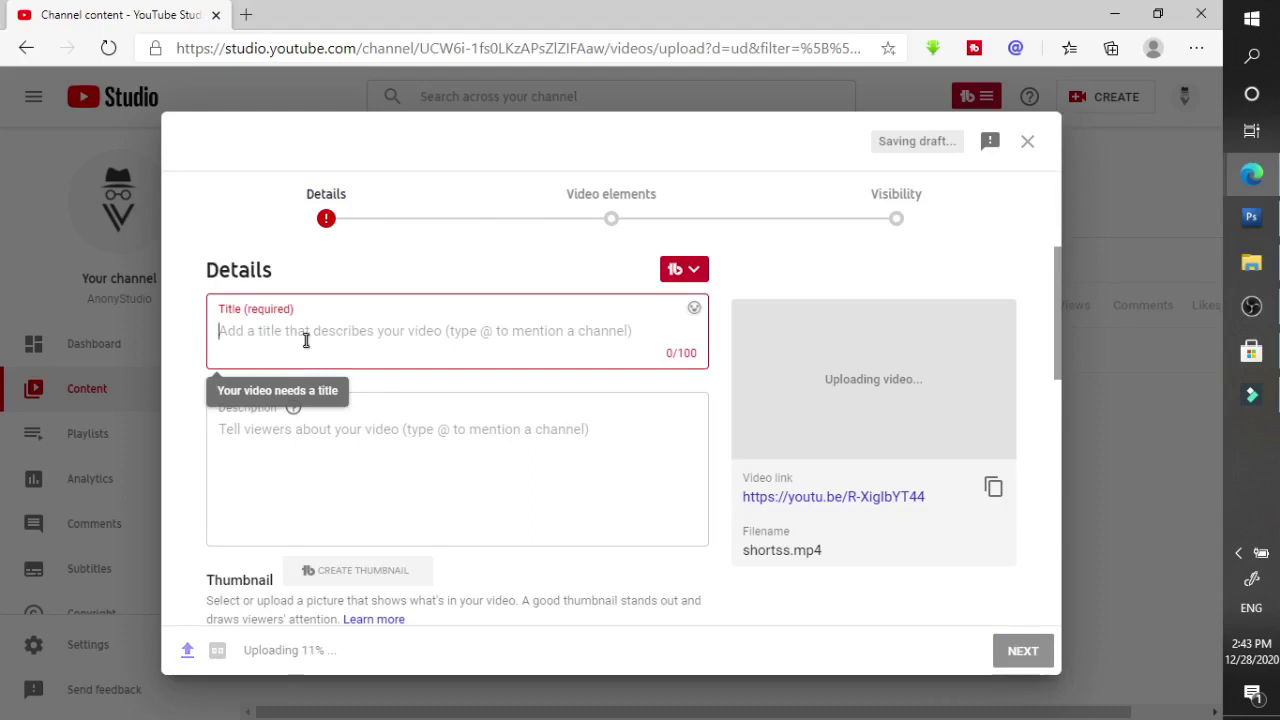
{"action": "type", "text": "S"}
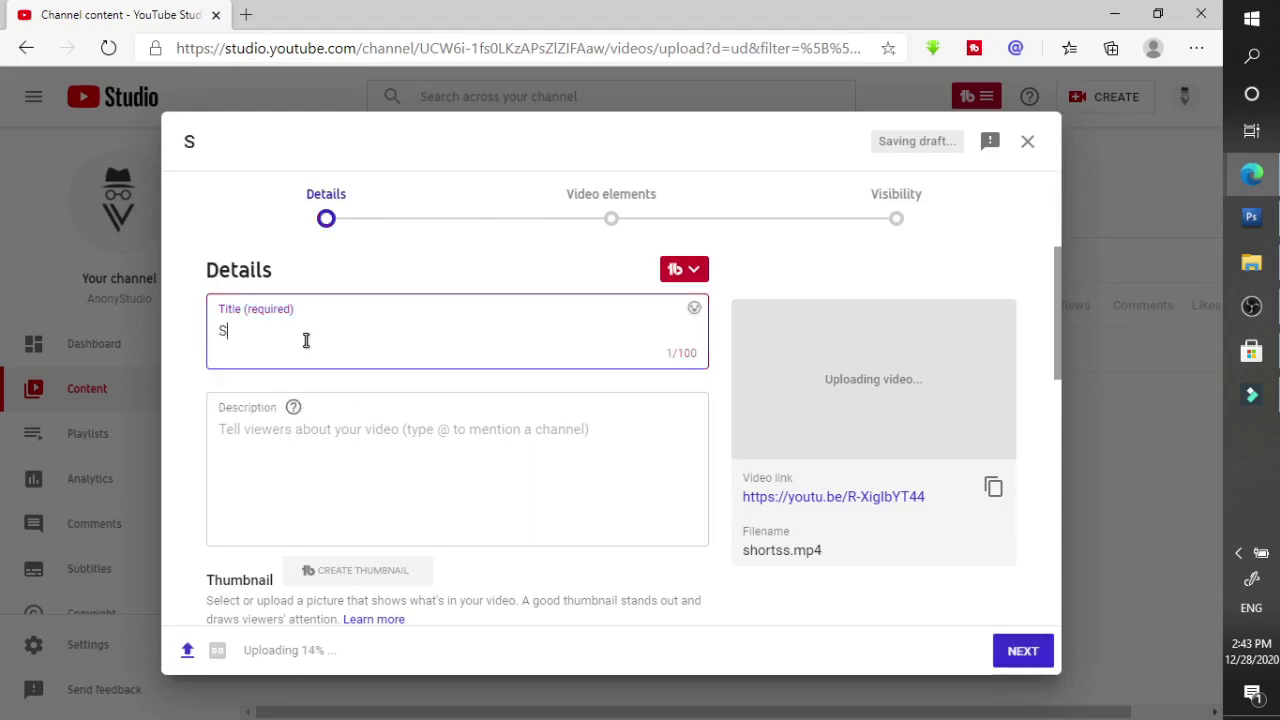
{"action": "key", "text": "BackSpace"}
{"action": "type", "text": "New "}
{"action": "type", "text": "AI"}
{"action": "type", "text": "go"}
{"action": "type", "text": "rithm "}
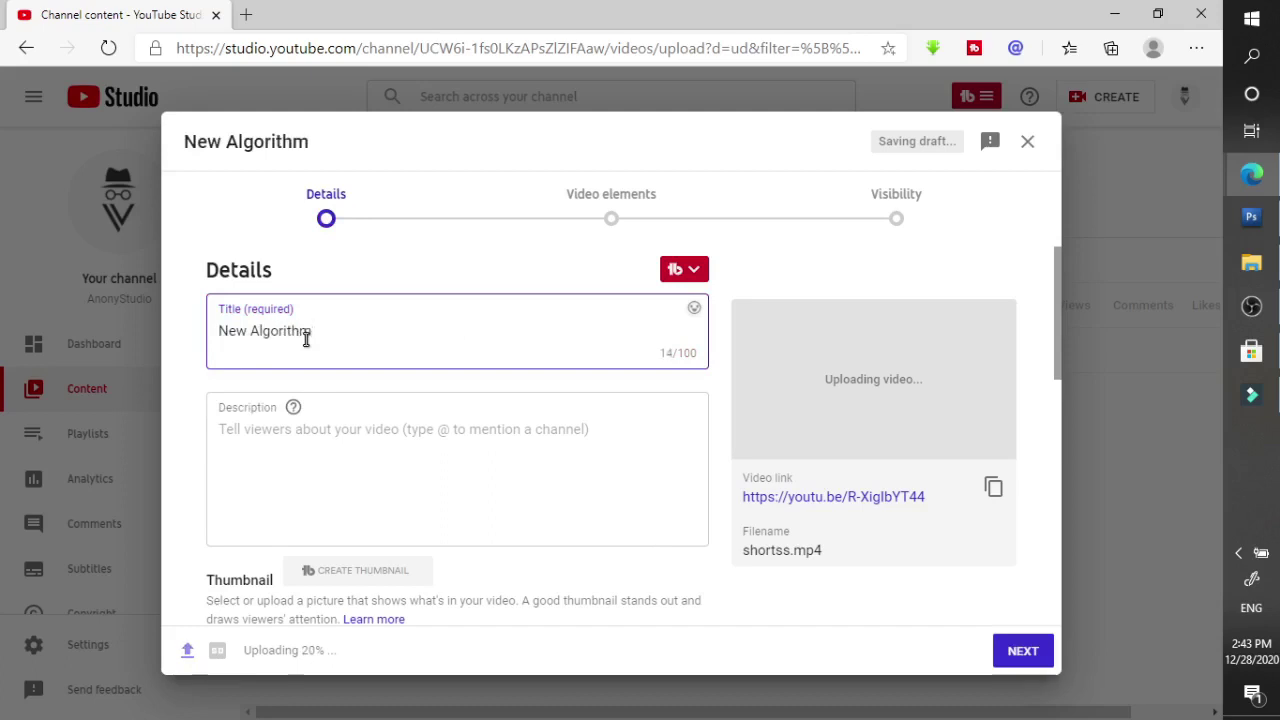
{"action": "type", "text": "#short"}
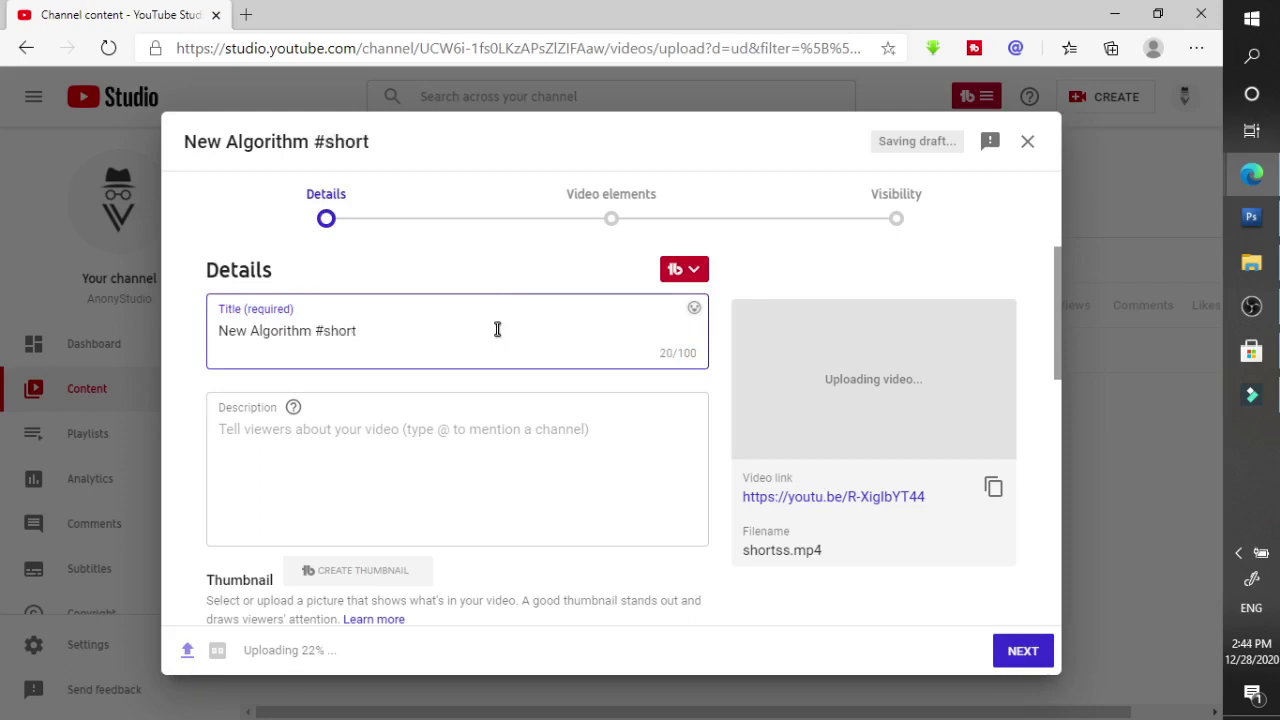
Copy the #short hashtag from the title into the video description
{"action": "left_click_drag", "start_coordinate": [390, 331], "coordinate": [316, 332]}
{"action": "right_click", "coordinate": [320, 341]}
{"action": "left_click", "coordinate": [378, 300]}
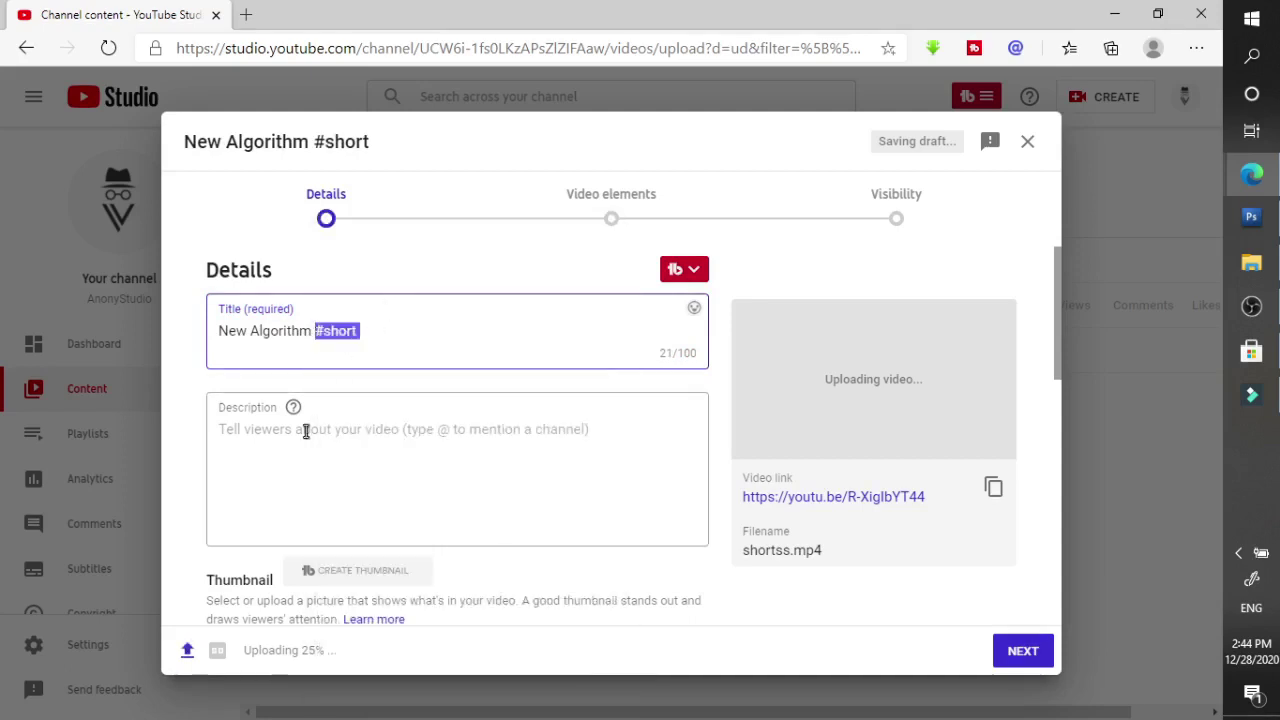
{"action": "right_click", "coordinate": [306, 438]}
{"action": "left_click", "coordinate": [357, 457]}
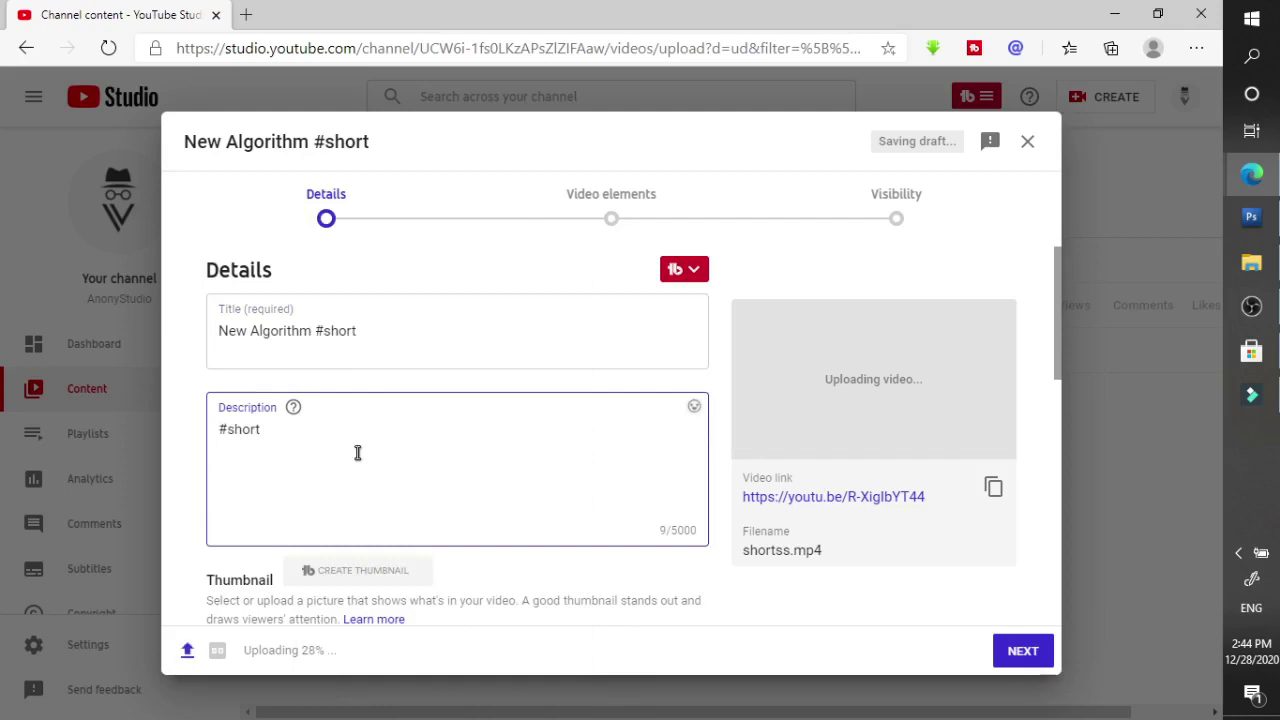
Add the line "This is my new short video" below the hashtag in the description
{"action": "type", "text": "this is my new sho"}
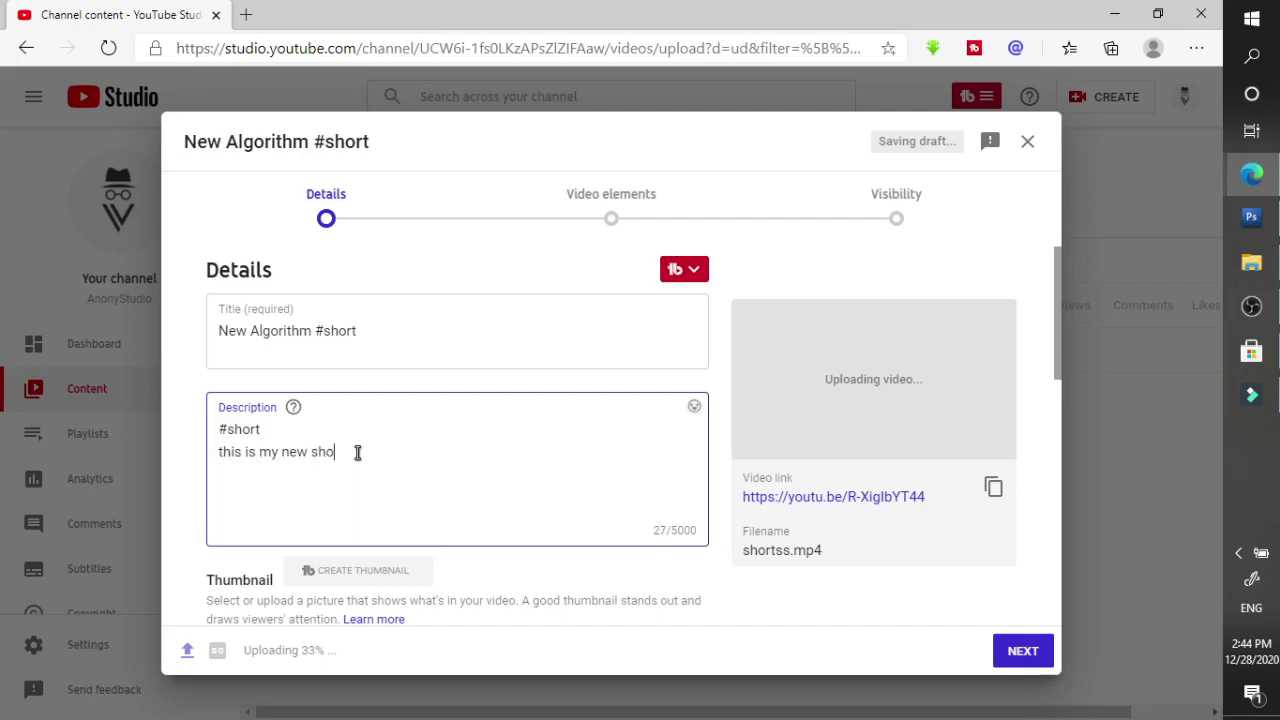
{"action": "type", "text": "rt video"}
{"action": "left_click", "coordinate": [226, 452]}
{"action": "key", "text": "BackSpace"}
{"action": "type", "text": "T"}
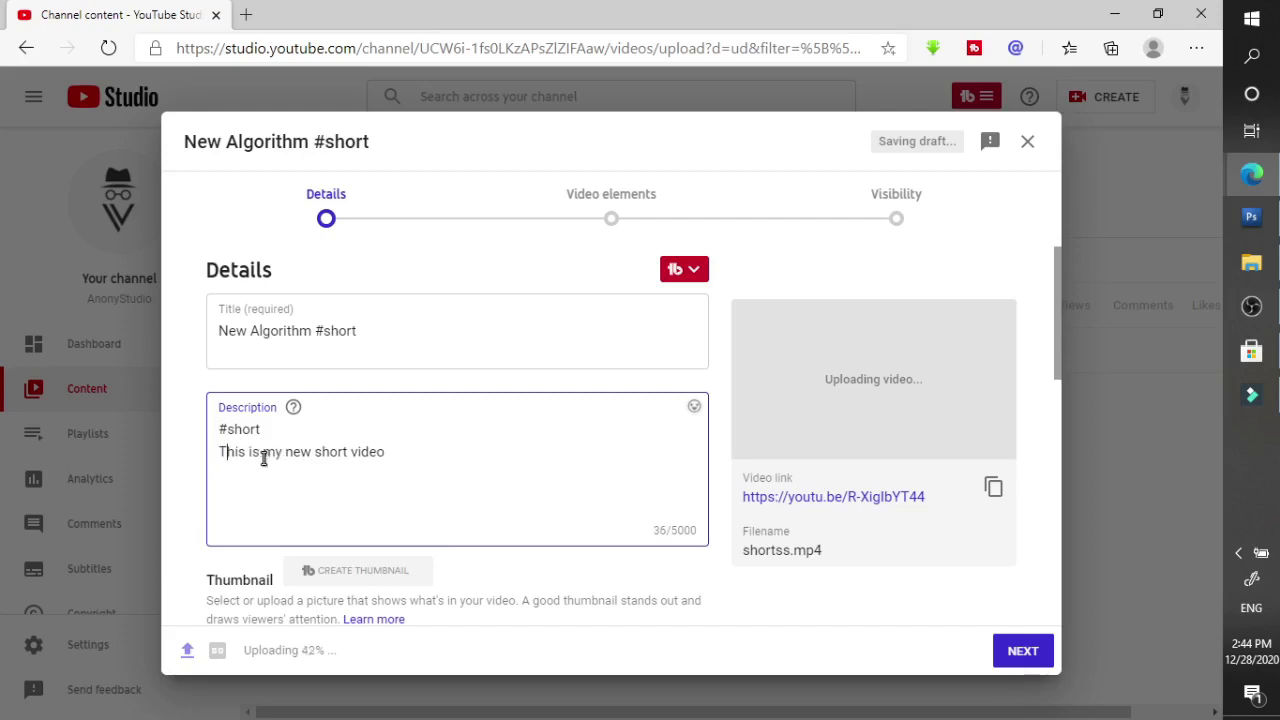
{"action": "left_click_drag", "start_coordinate": [1059, 259], "coordinate": [1051, 406]}
{"action": "left_click", "coordinate": [446, 464]}
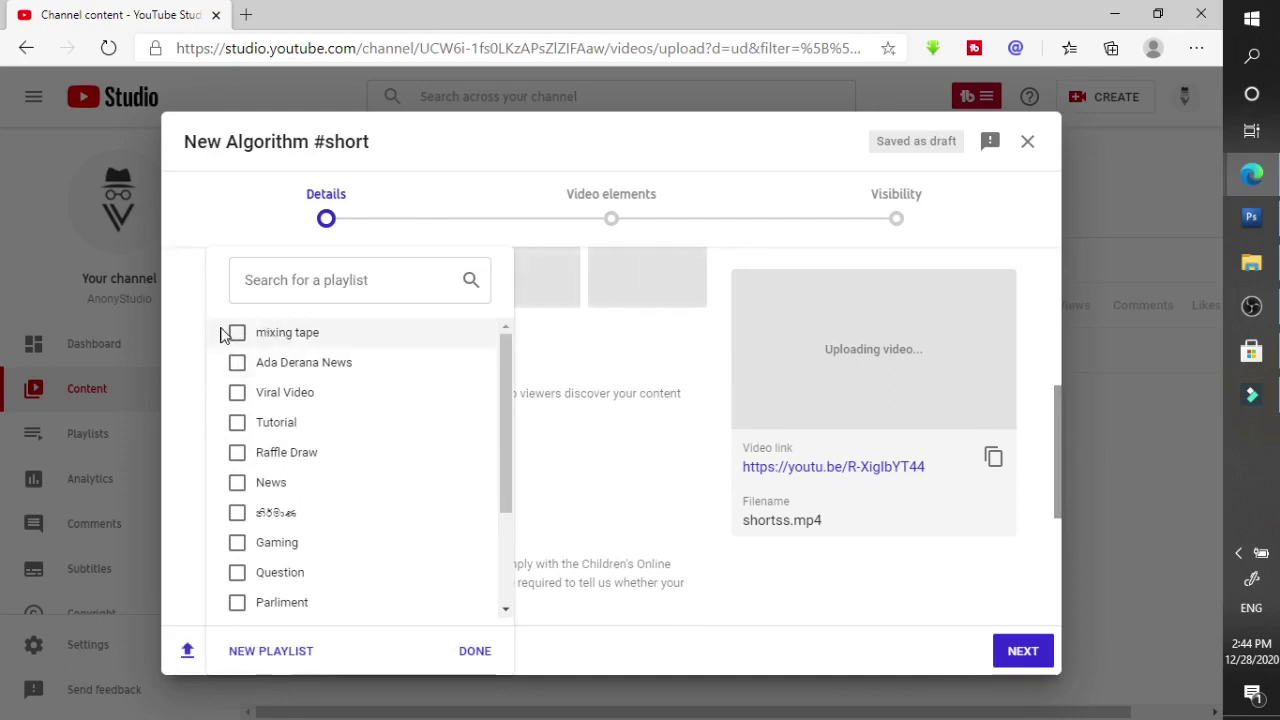
{"action": "scroll", "coordinate": [505, 381], "scroll_direction": "down", "scroll_amount": 1}
{"action": "mouse_move", "coordinate": [507, 388]}
{"action": "left_mouse_down"}
{"action": "mouse_move", "coordinate": [505, 458]}
{"action": "mouse_move", "coordinate": [486, 400]}
{"action": "left_mouse_up"}
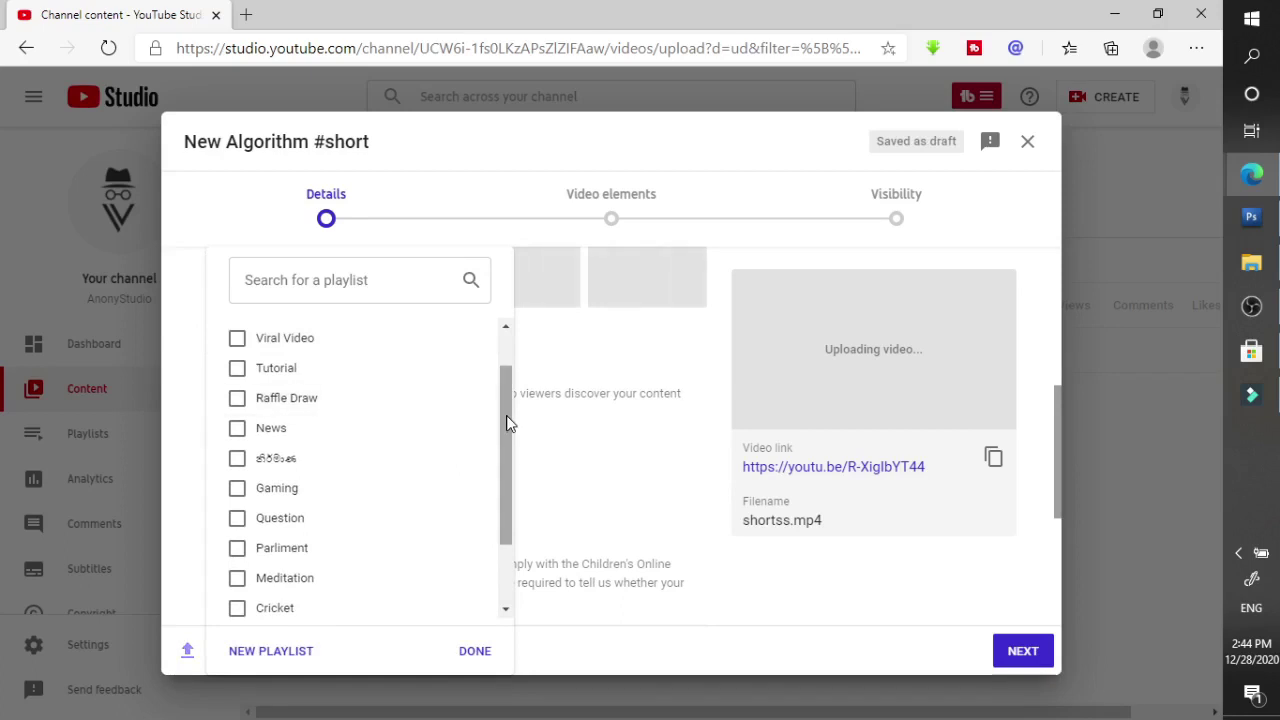
{"action": "left_click", "coordinate": [477, 652]}
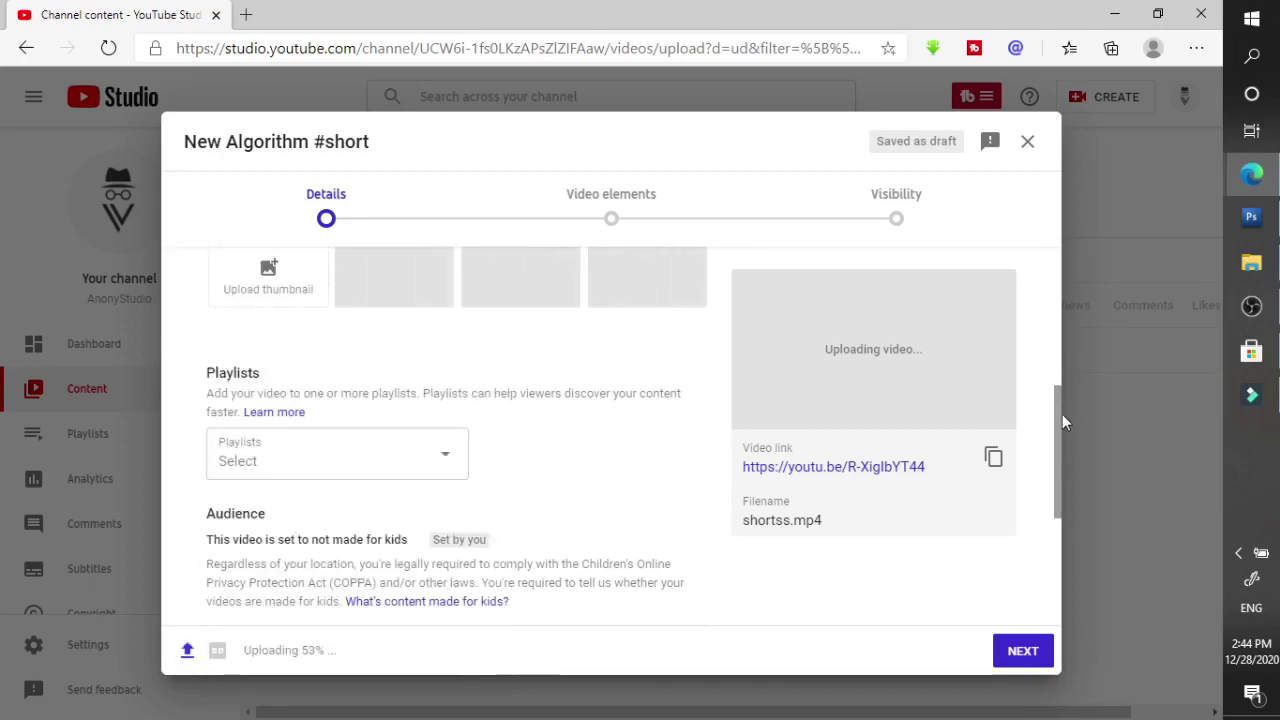
Expand the additional options in the upload details and add the video to the Viral Video playlist
{"action": "scroll", "coordinate": [1047, 460], "scroll_direction": "down", "scroll_amount": 3}
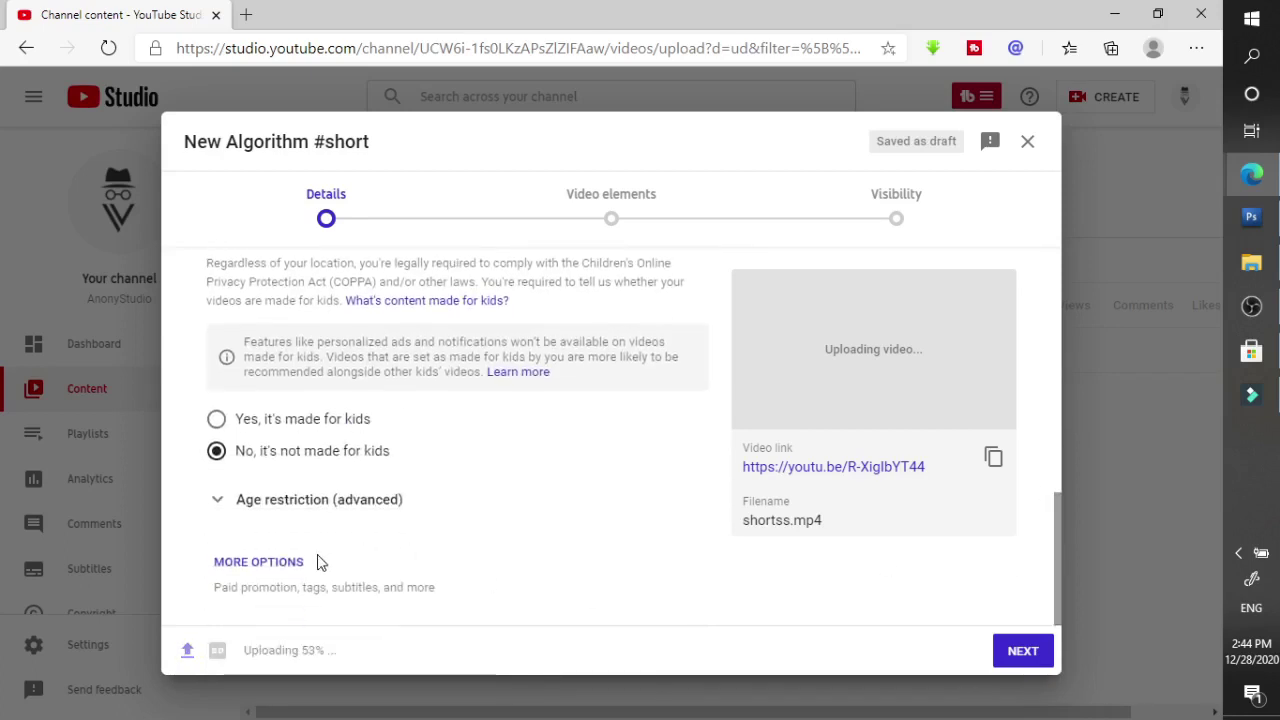
{"action": "left_click", "coordinate": [284, 564]}
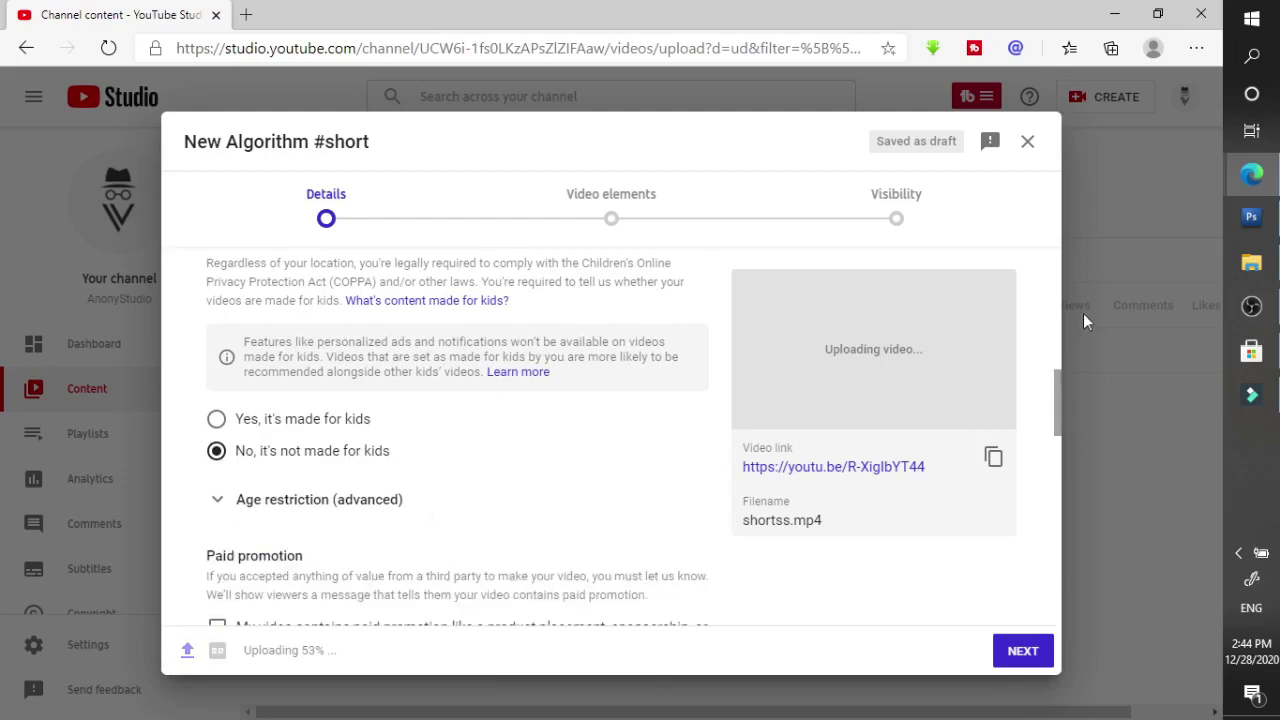
{"action": "scroll", "coordinate": [1055, 392], "scroll_direction": "up", "scroll_amount": 2}
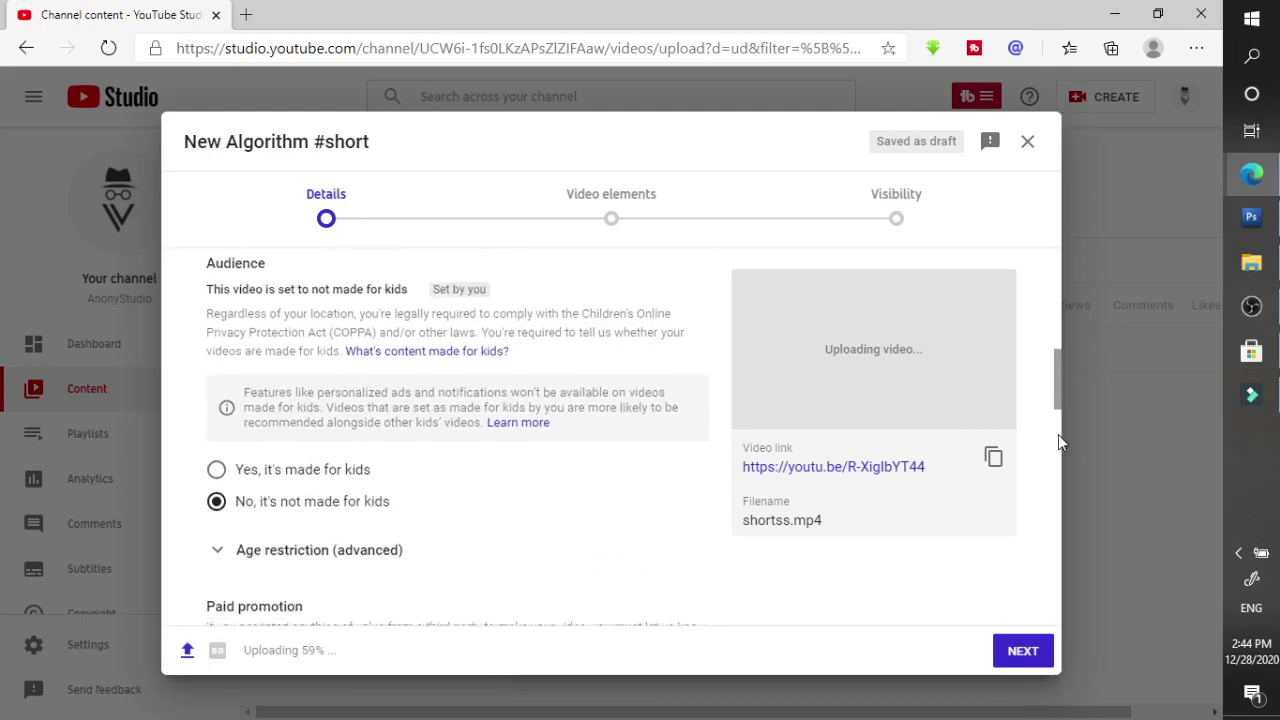
{"action": "scroll", "coordinate": [1059, 345], "scroll_direction": "up", "scroll_amount": 3}
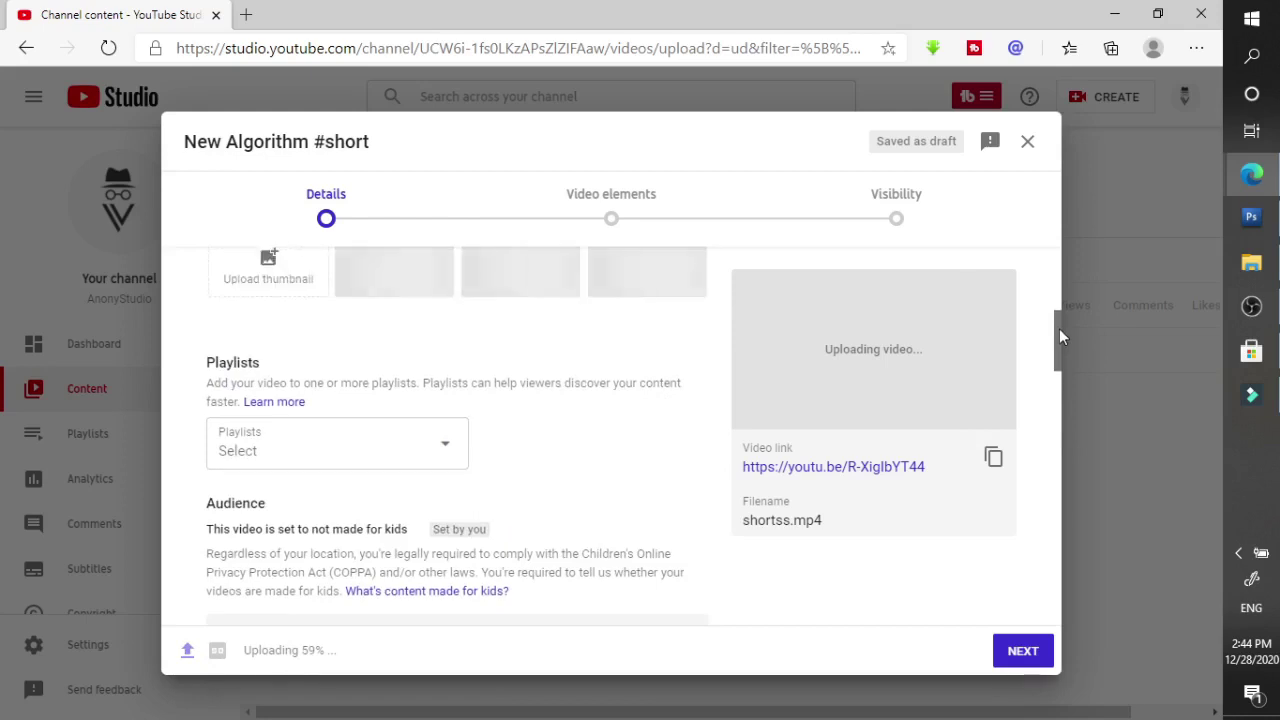
{"action": "scroll", "coordinate": [1062, 323], "scroll_direction": "down", "scroll_amount": 1}
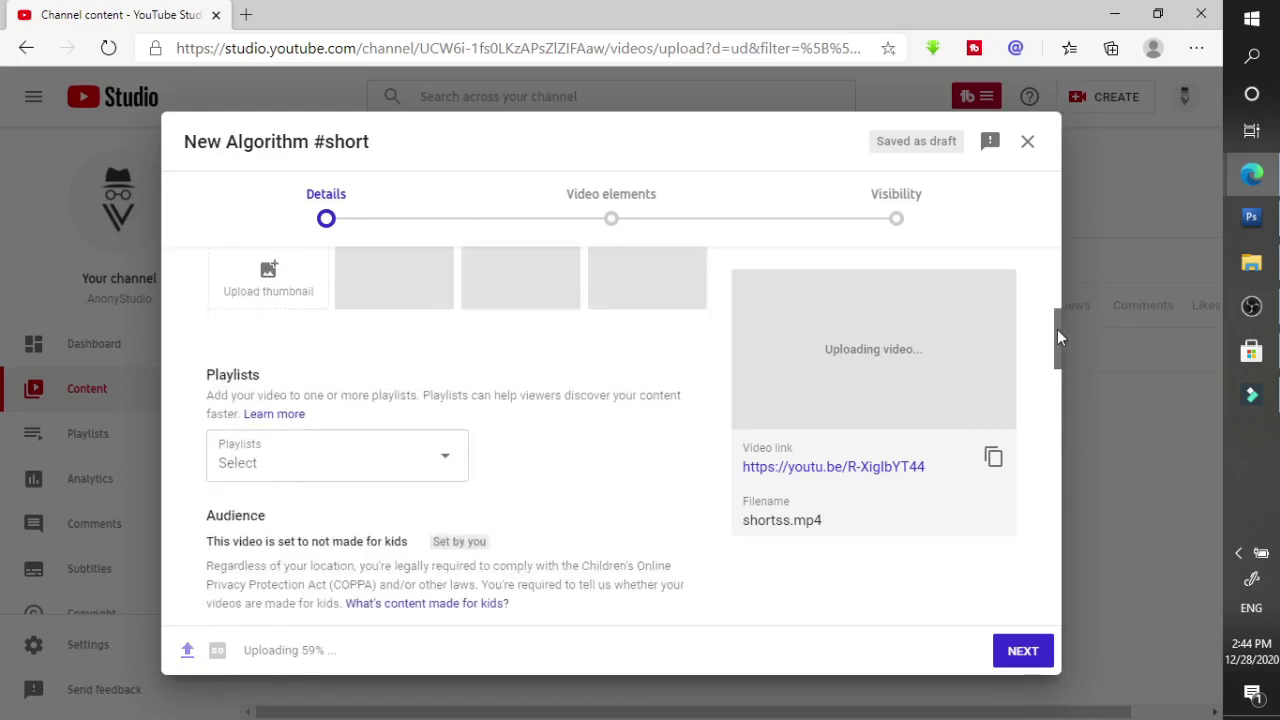
{"action": "left_click", "coordinate": [407, 383]}
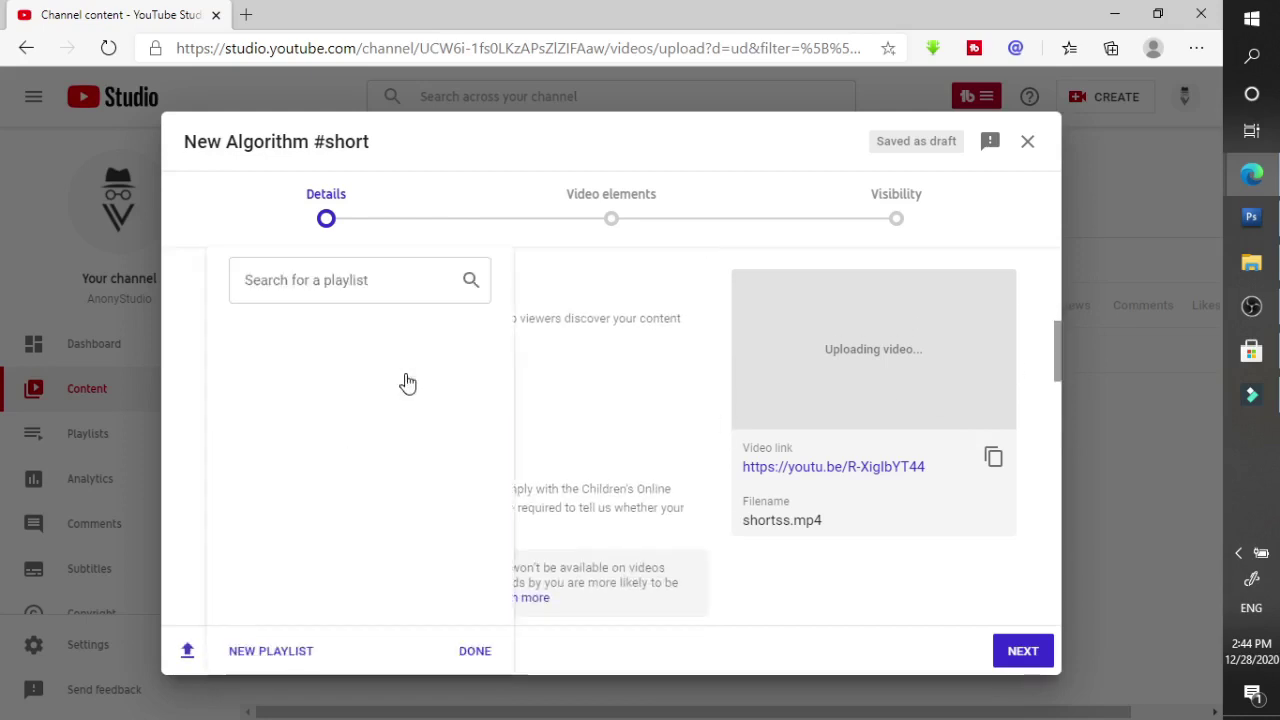
{"action": "scroll", "coordinate": [276, 455], "scroll_direction": "down", "scroll_amount": 2}
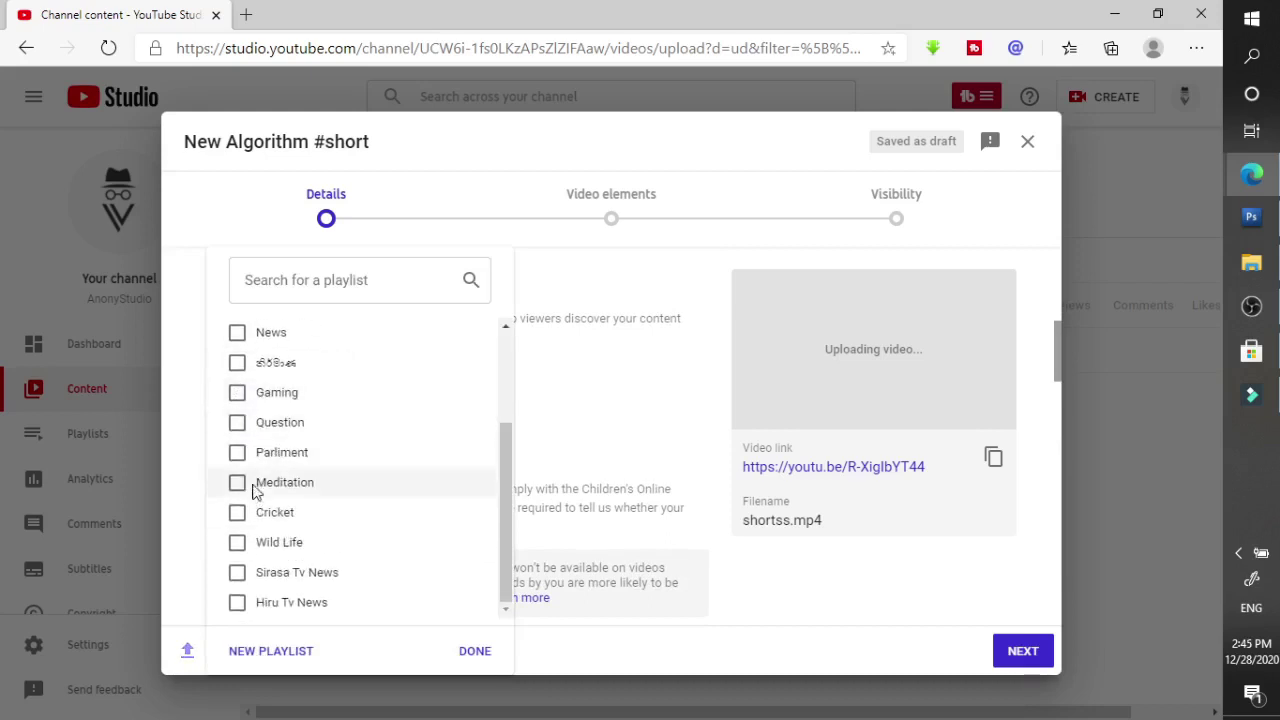
{"action": "scroll", "coordinate": [255, 455], "scroll_direction": "up", "scroll_amount": 2}
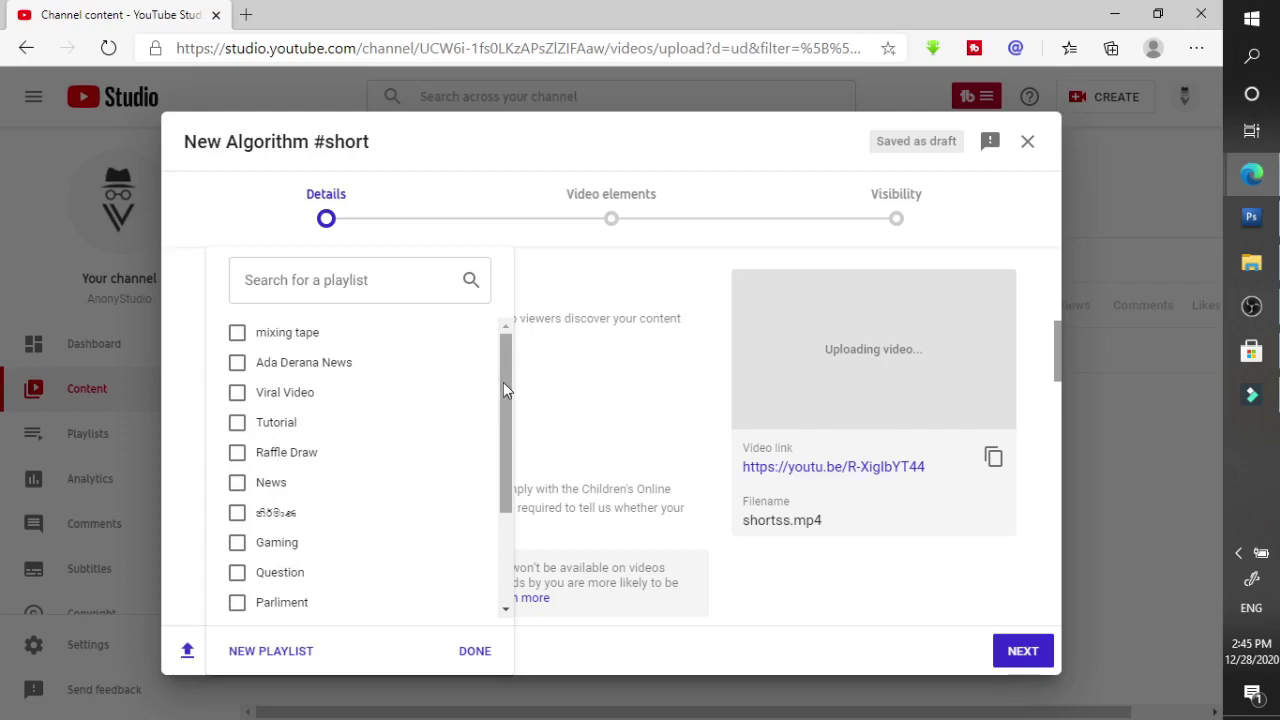
{"action": "left_click", "coordinate": [238, 393]}
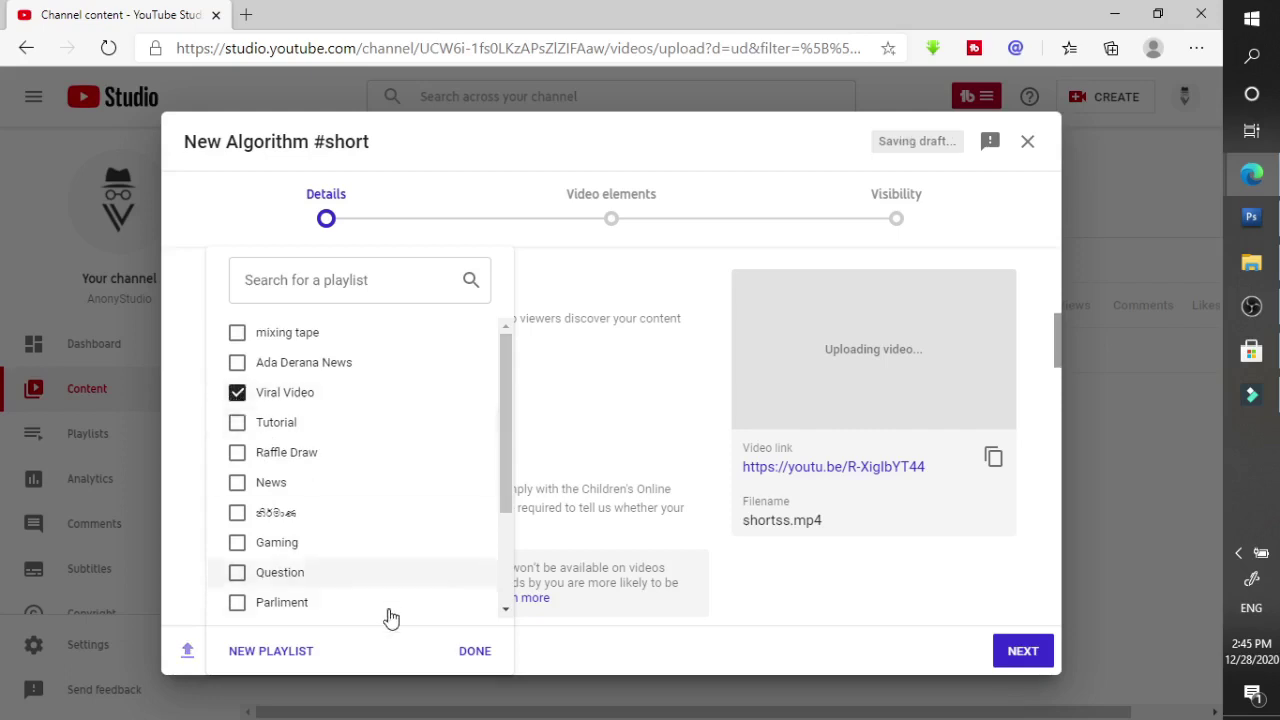
{"action": "left_click", "coordinate": [475, 652]}
Look up tag suggestions for "short" and add the suggested tag "short stories" to the video
{"action": "left_click_drag", "start_coordinate": [1052, 360], "coordinate": [1050, 428]}
{"action": "scroll", "coordinate": [1057, 428], "scroll_direction": "down", "scroll_amount": 3}
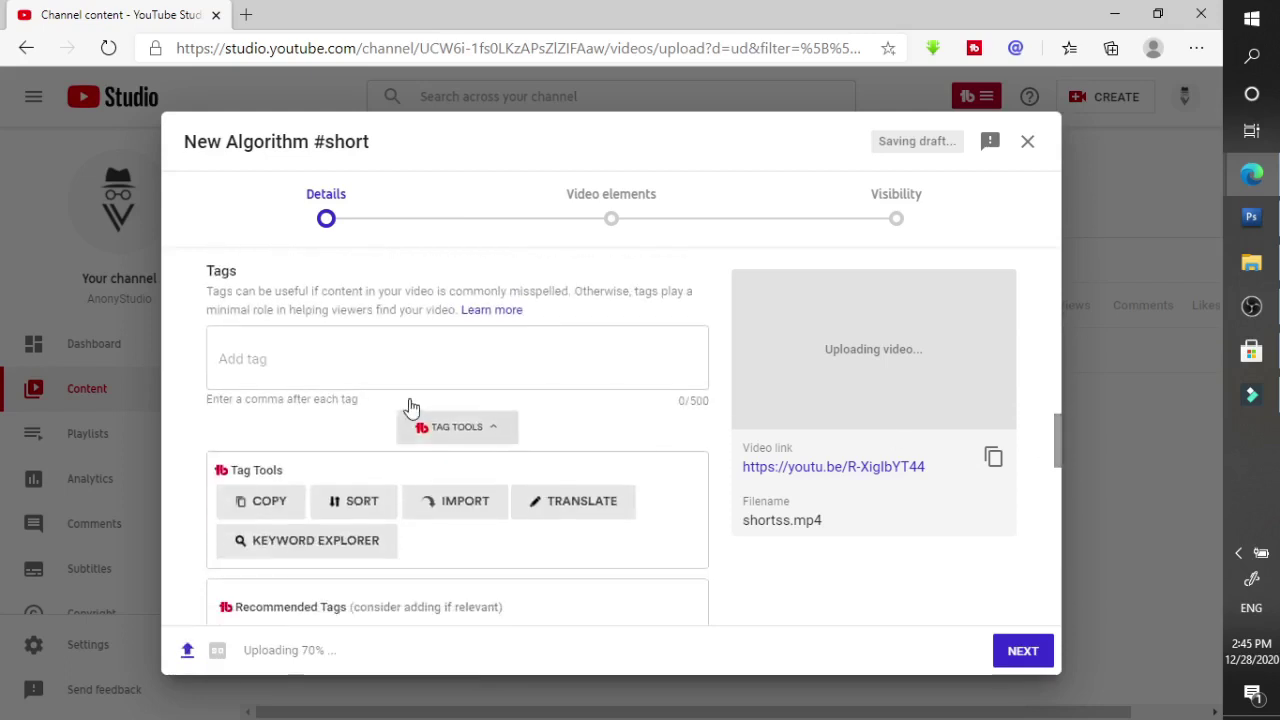
{"action": "left_click", "coordinate": [365, 361]}
{"action": "type", "text": "short"}
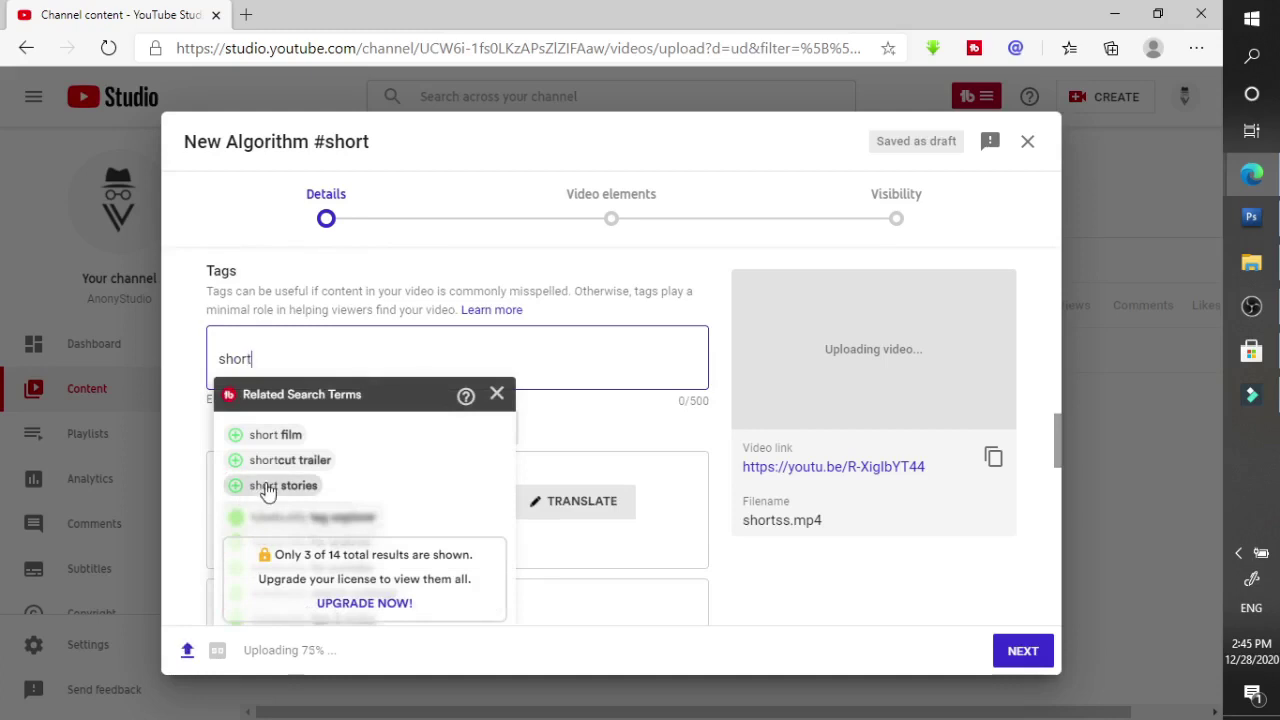
{"action": "left_click", "coordinate": [231, 489]}
Add the tag "shortvideo" and, from the suggestions for "youtubeshort", the tag "youtube shorts" to the video
{"action": "left_click", "coordinate": [365, 358]}
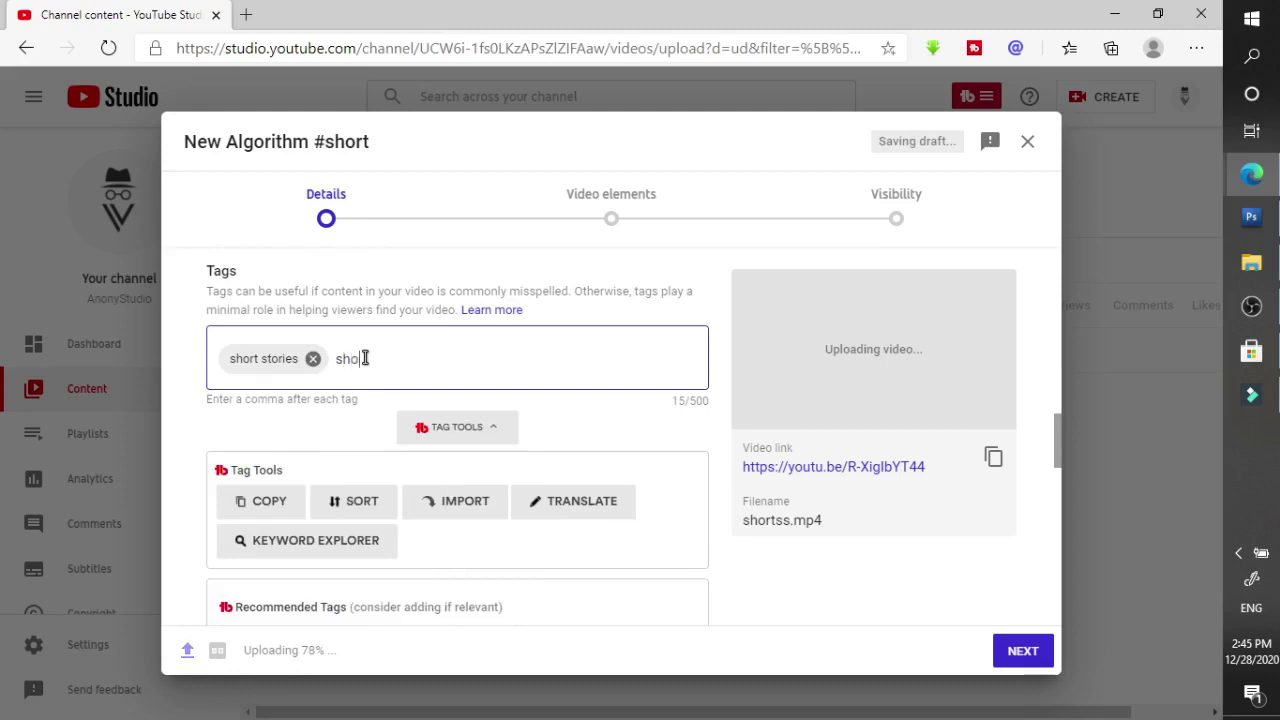
{"action": "type", "text": "shortvid"}
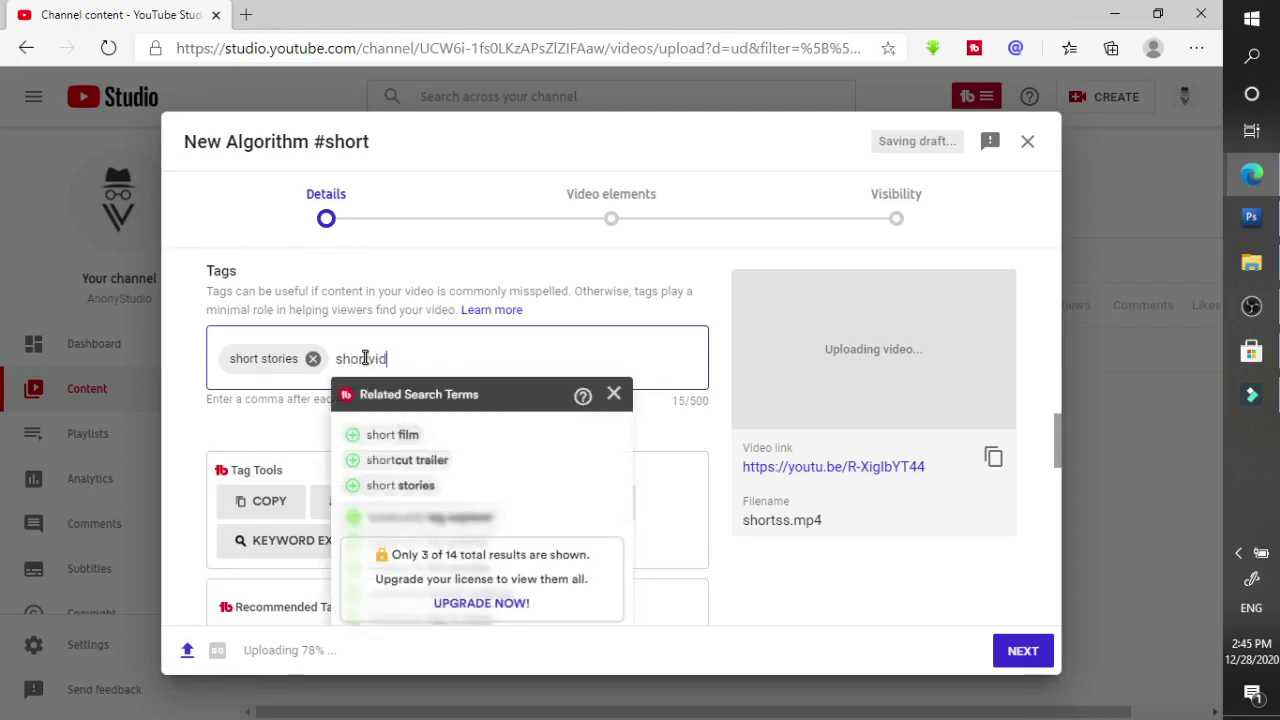
{"action": "type", "text": "eo,"}
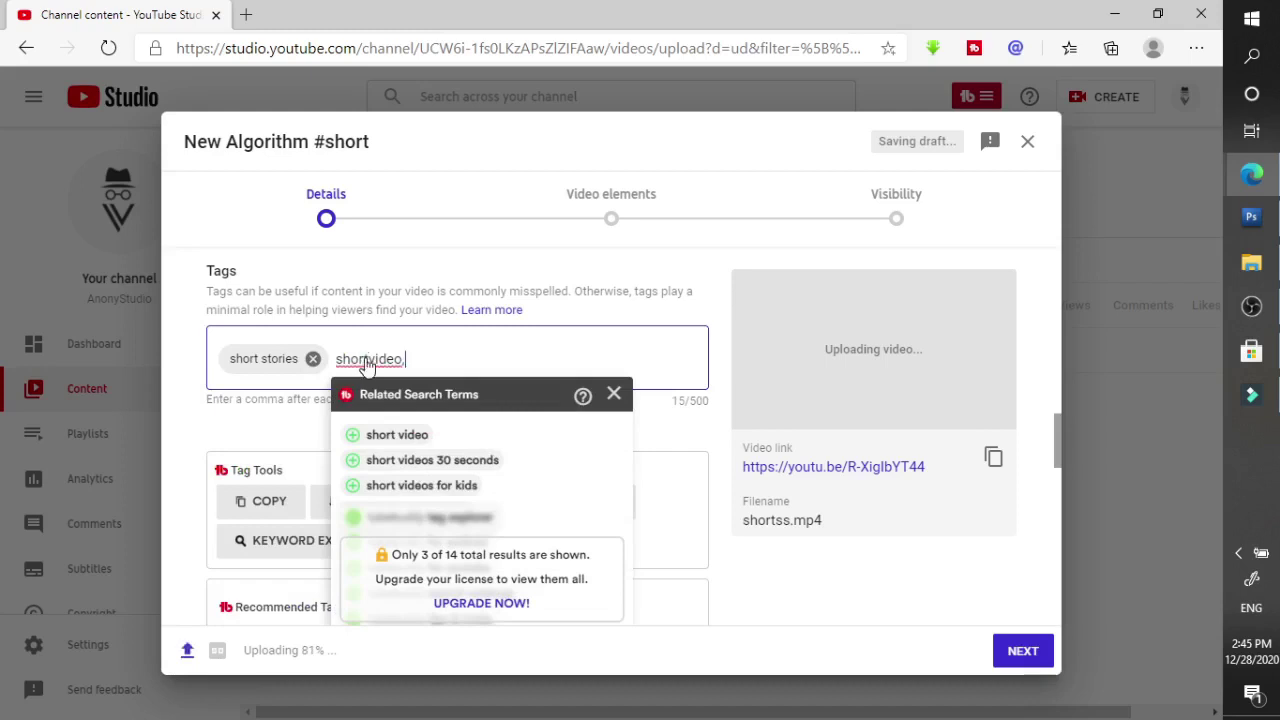
{"action": "key", "text": "Return"}
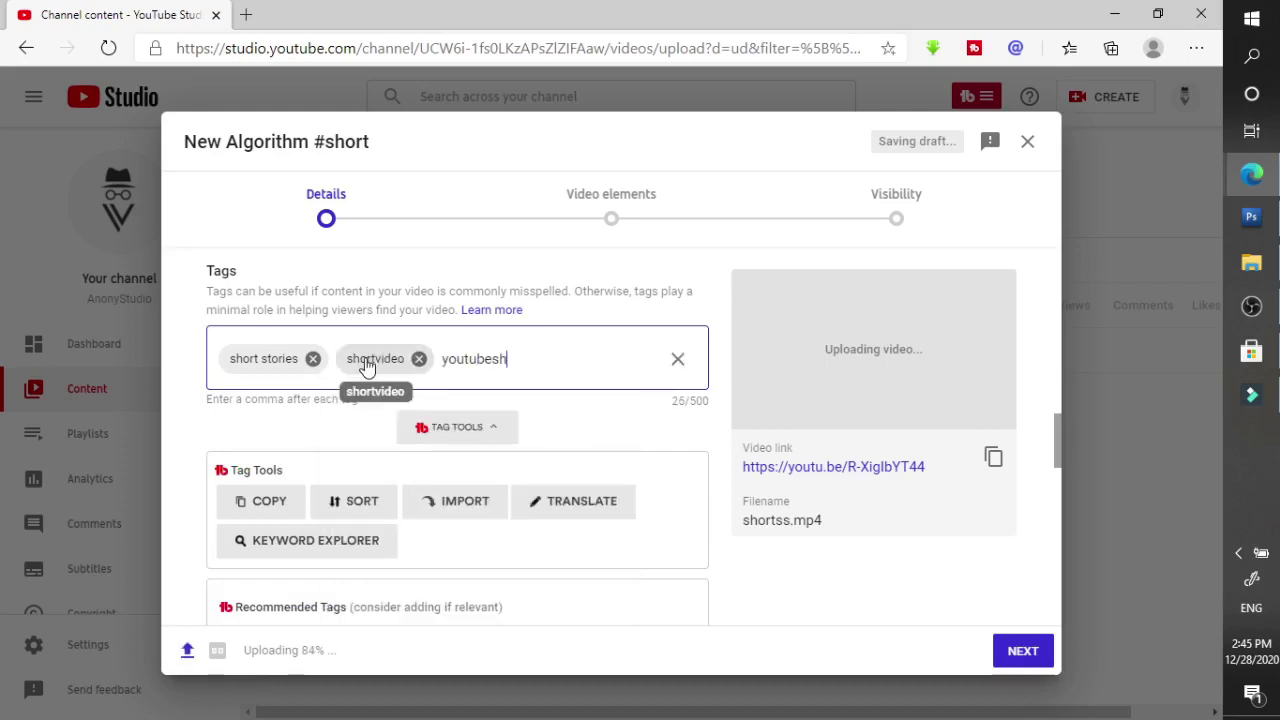
{"action": "type", "text": "youtubeshort"}
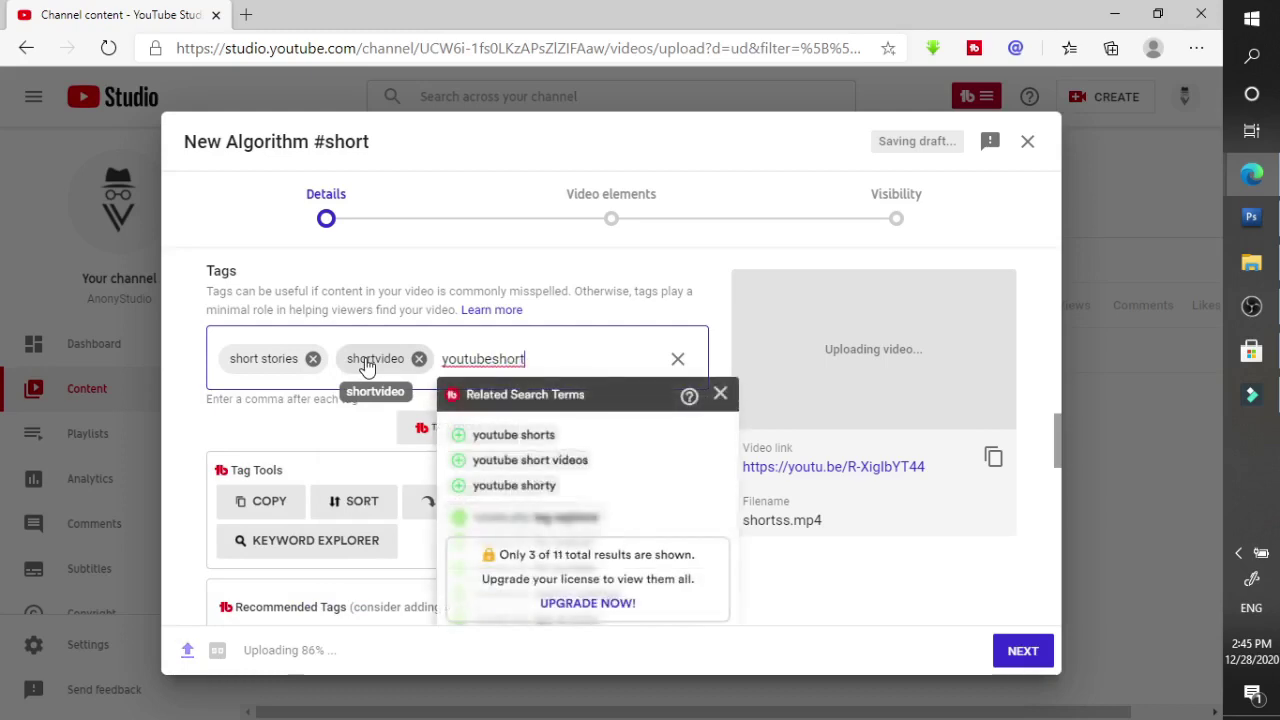
{"action": "left_click", "coordinate": [460, 436]}
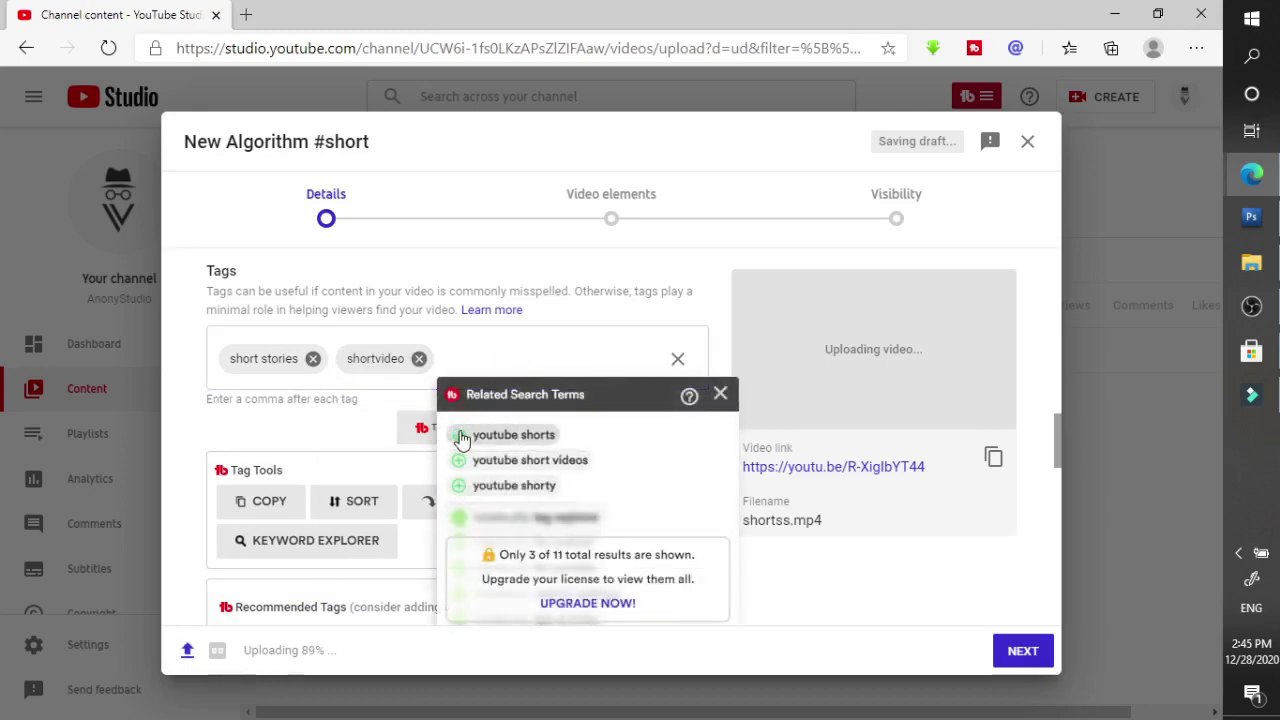
Add the tags "shortsrilanka" and "anonystudio" to the video
{"action": "left_click", "coordinate": [622, 361]}
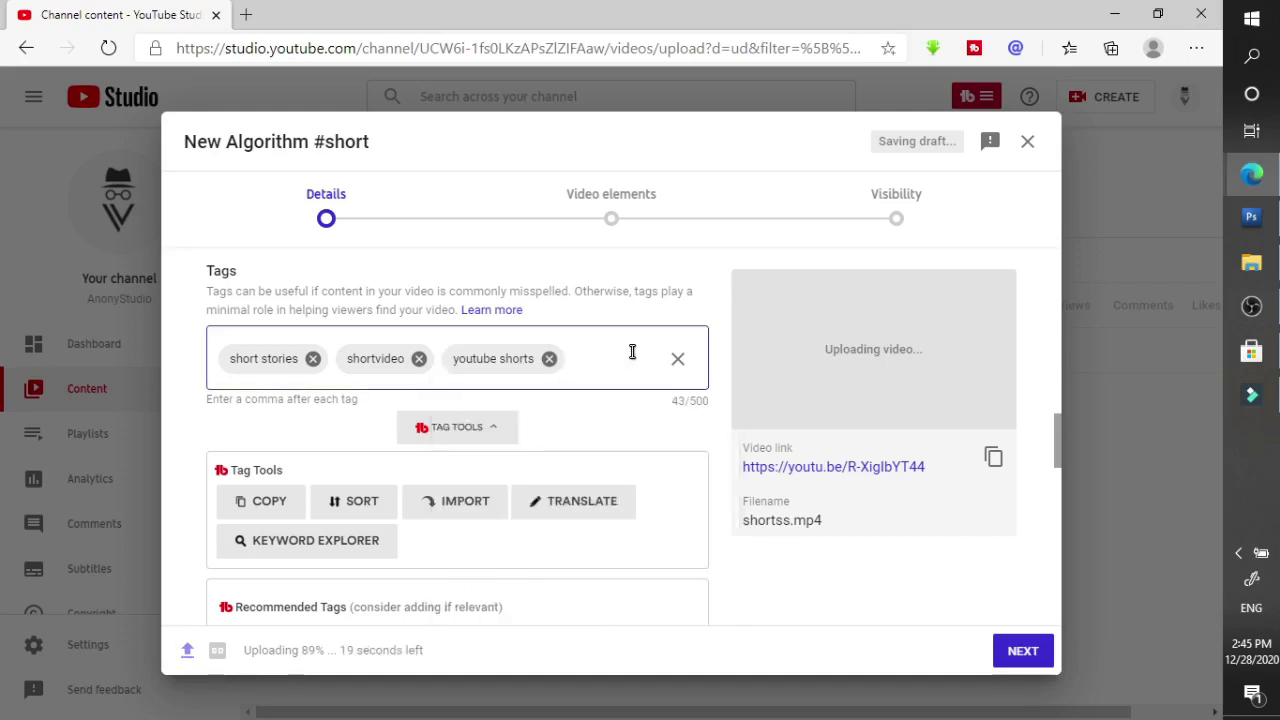
{"action": "type", "text": "shortsrilanka,"}
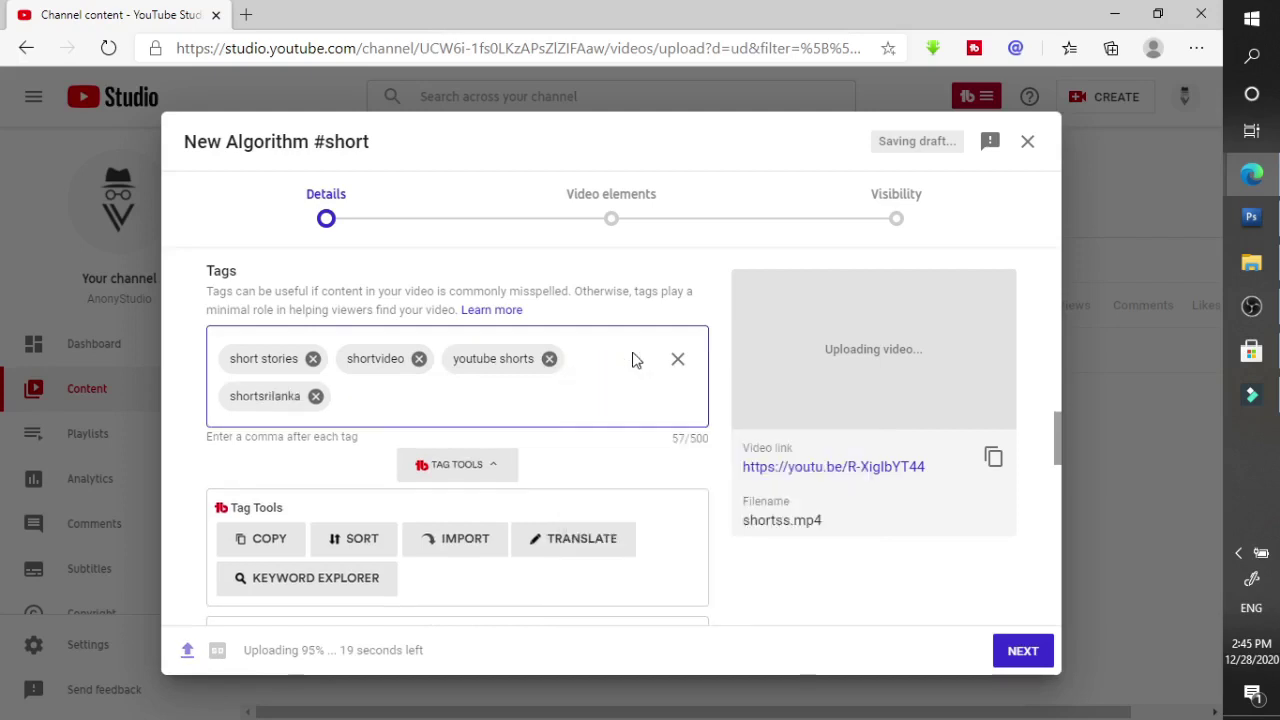
{"action": "type", "text": "anonystudio"}
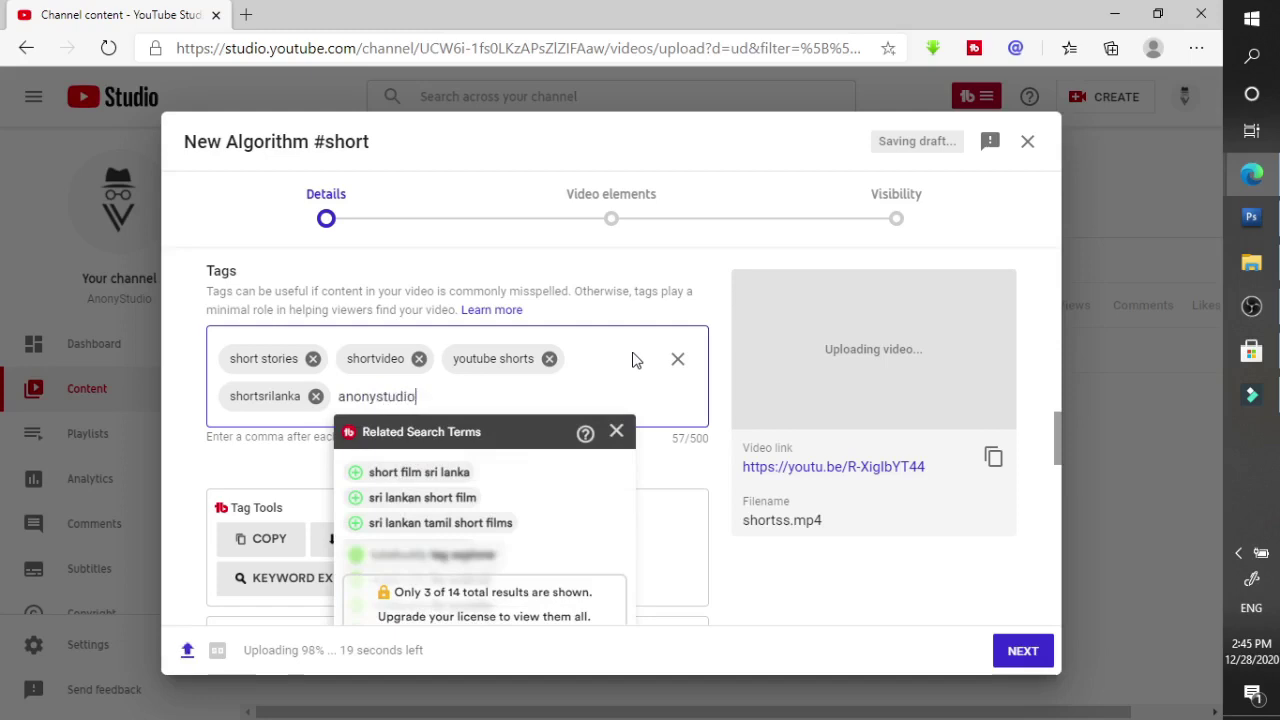
{"action": "type", "text": ","}
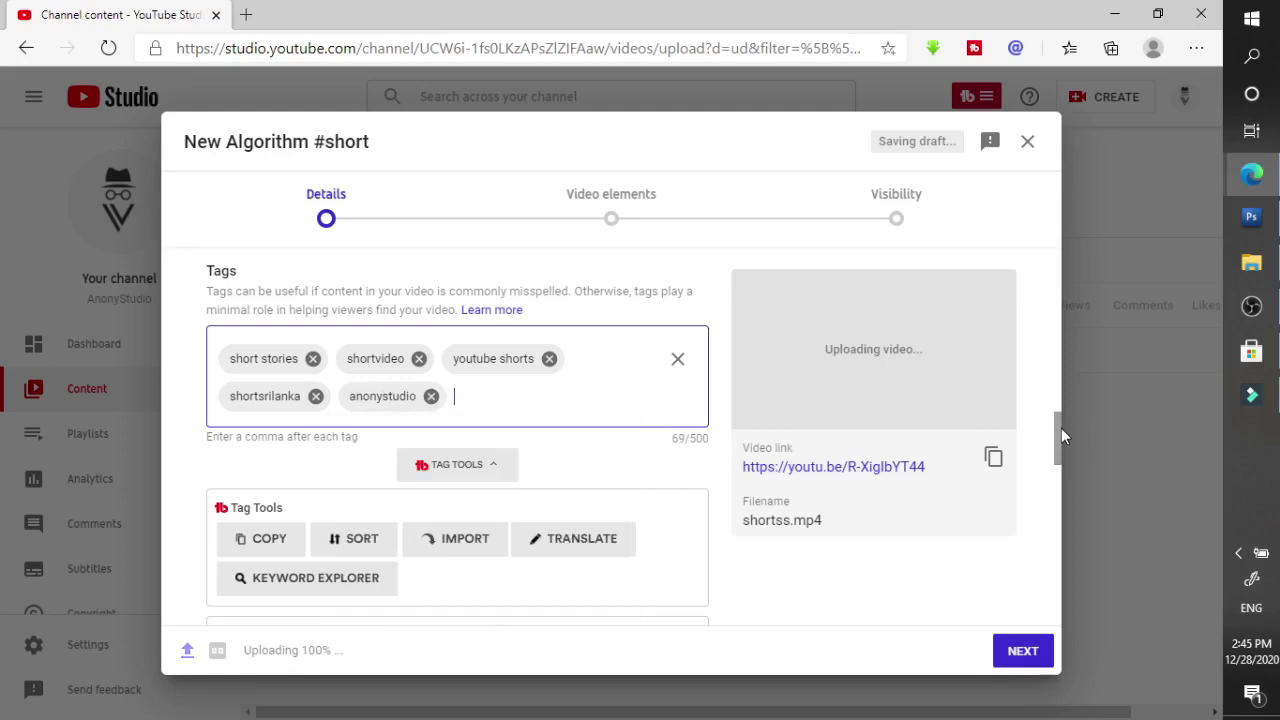
Add the recommended tags "instagram algorithm 2020", "youtube algorithm 2020" and "instagram algorithm explained" to the video
{"action": "left_click_drag", "start_coordinate": [1056, 441], "coordinate": [1054, 471]}
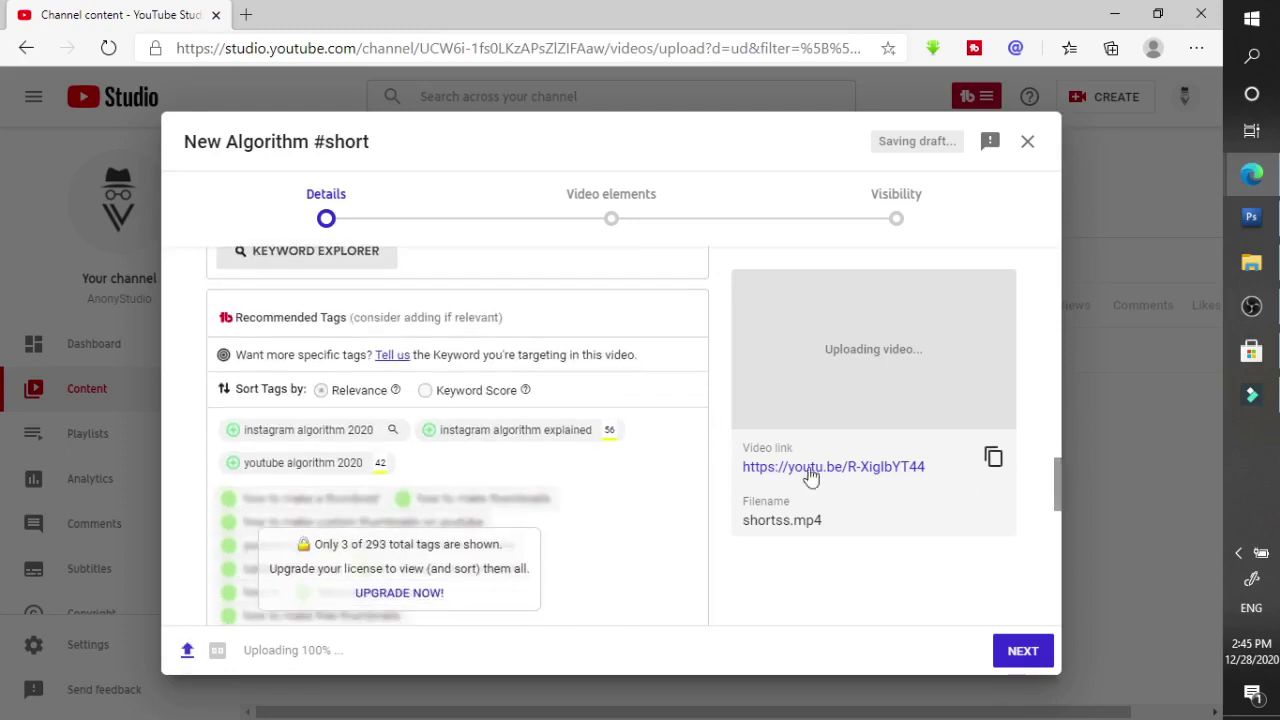
{"action": "left_click", "coordinate": [234, 431]}
{"action": "scroll", "coordinate": [340, 445], "scroll_direction": "down", "scroll_amount": 4}
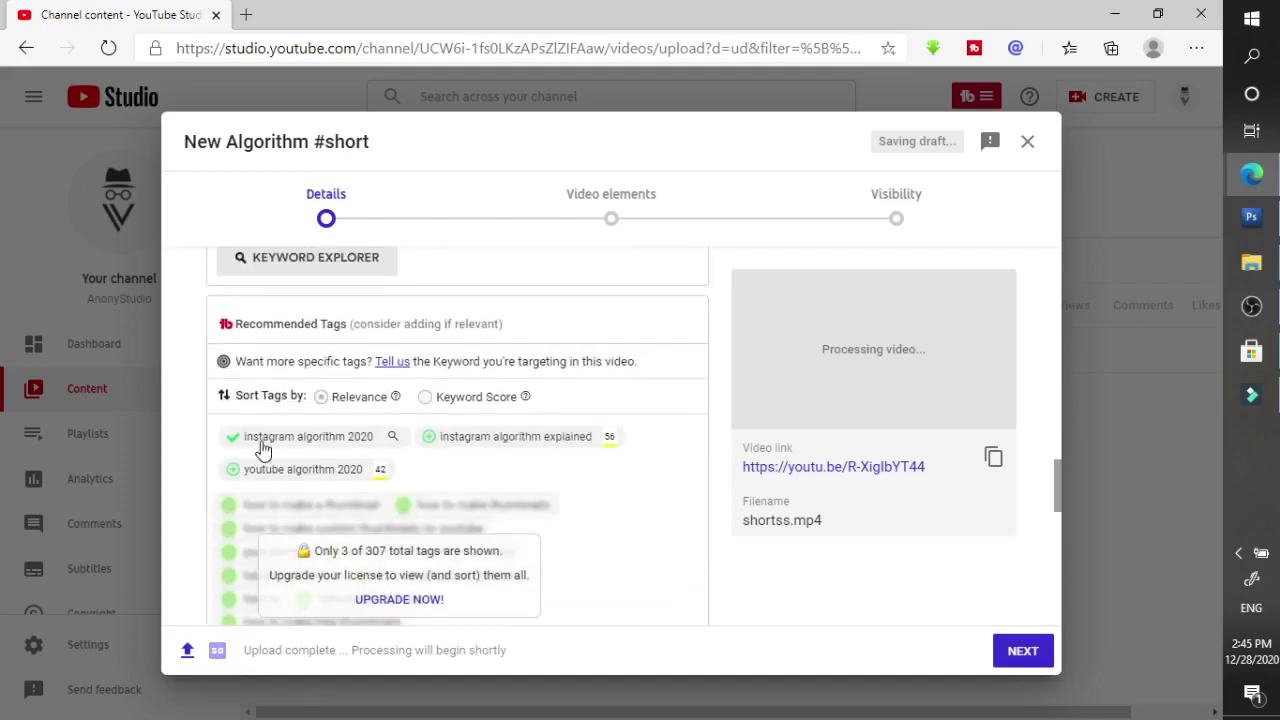
{"action": "left_click", "coordinate": [262, 472]}
{"action": "scroll", "coordinate": [448, 455], "scroll_direction": "down", "scroll_amount": 8}
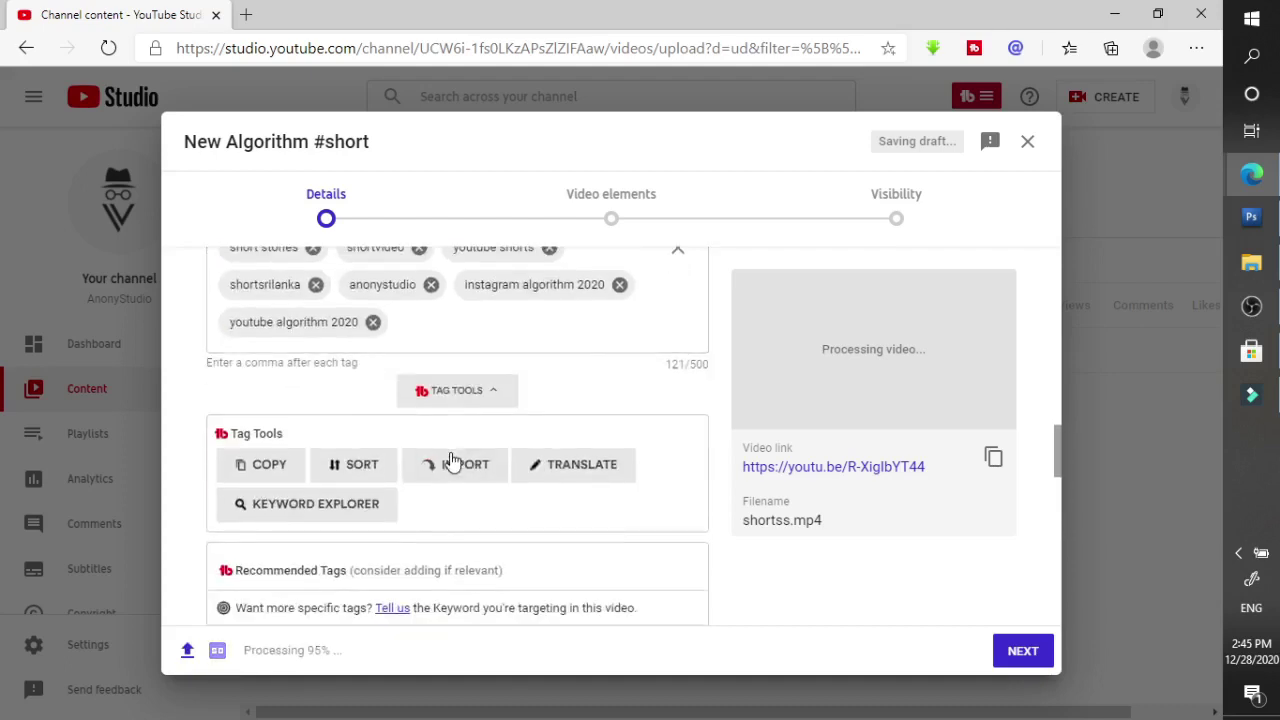
{"action": "scroll", "coordinate": [440, 420], "scroll_direction": "down", "scroll_amount": 2}
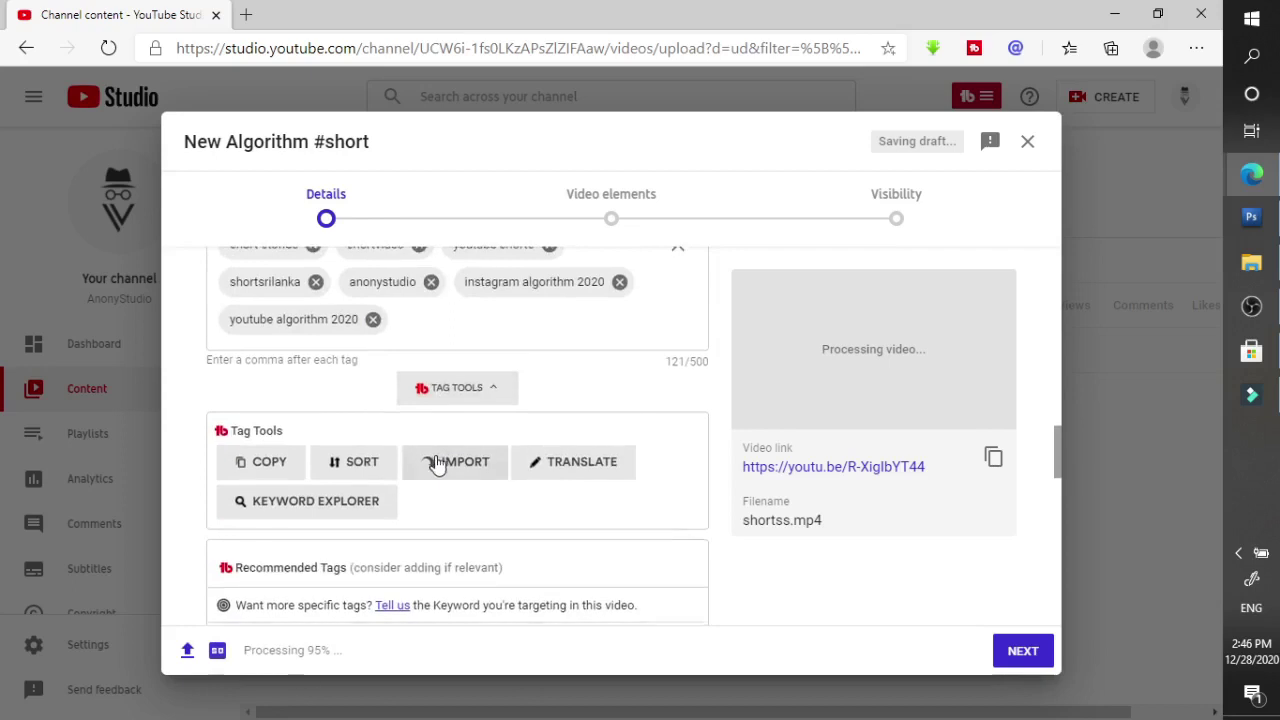
{"action": "scroll", "coordinate": [440, 430], "scroll_direction": "down", "scroll_amount": 7}
{"action": "scroll", "coordinate": [443, 410], "scroll_direction": "up", "scroll_amount": 1}
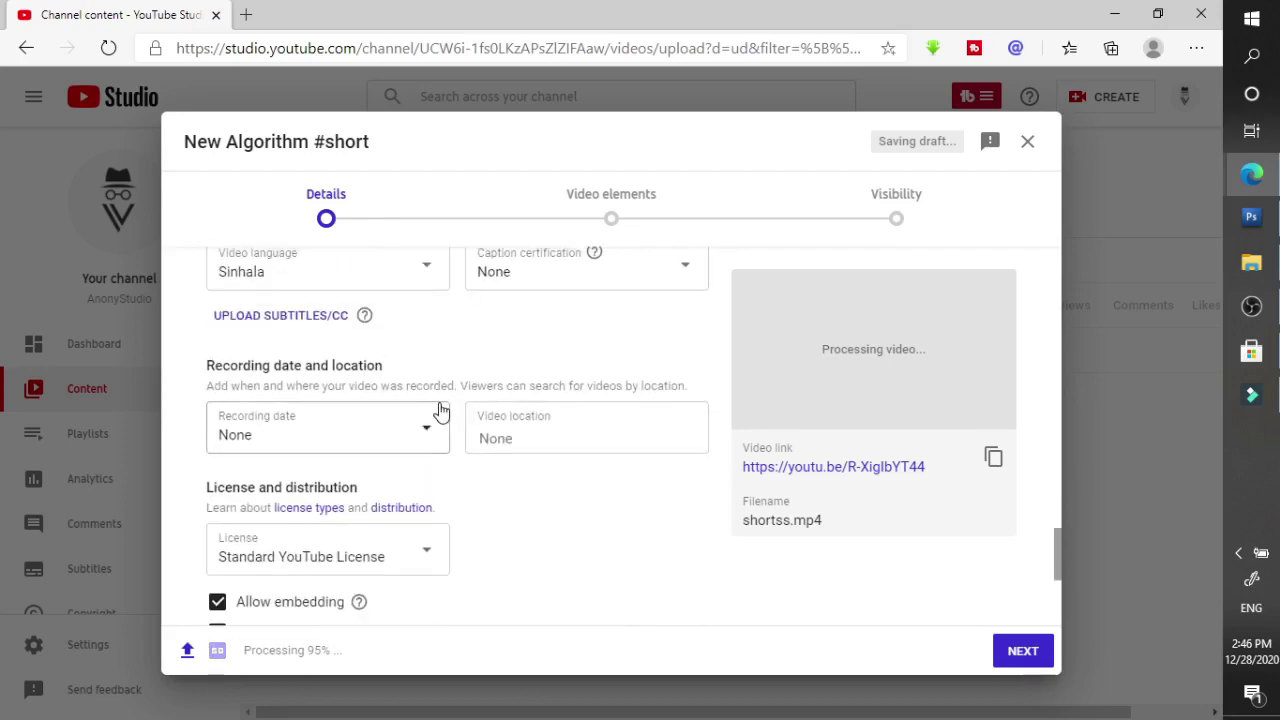
{"action": "scroll", "coordinate": [444, 389], "scroll_direction": "up", "scroll_amount": 3}
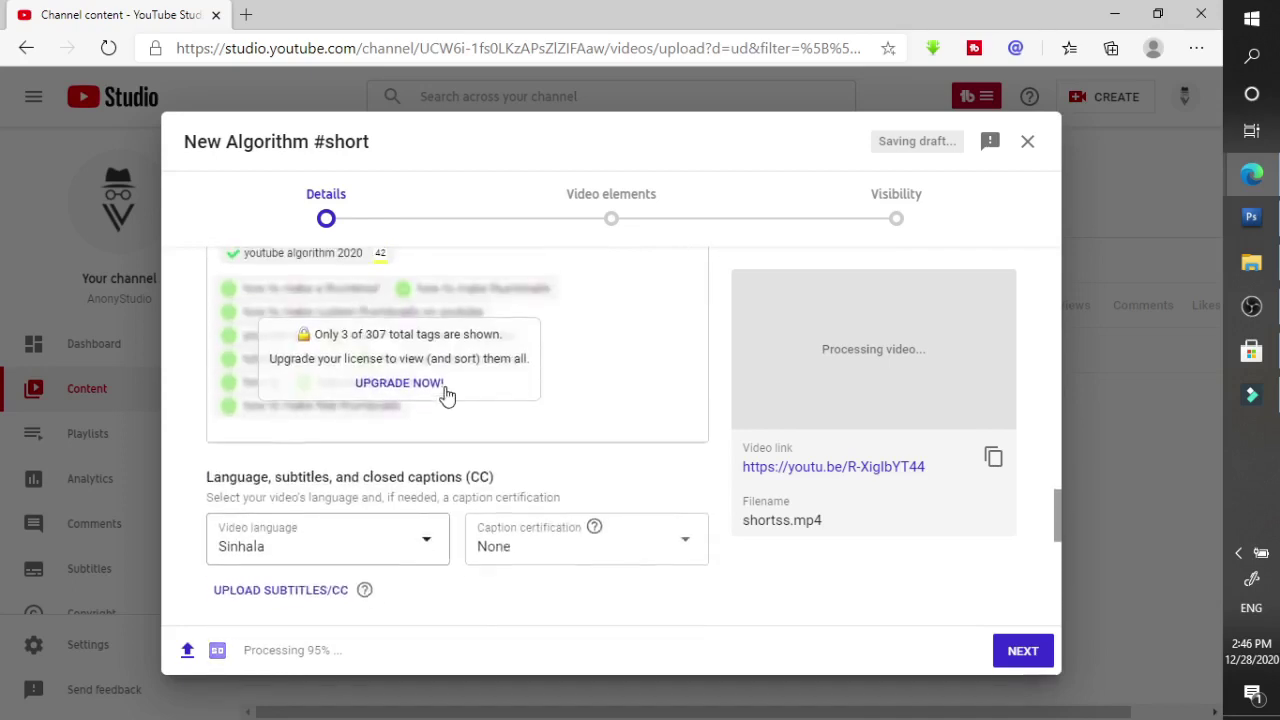
{"action": "scroll", "coordinate": [474, 446], "scroll_direction": "up", "scroll_amount": 3}
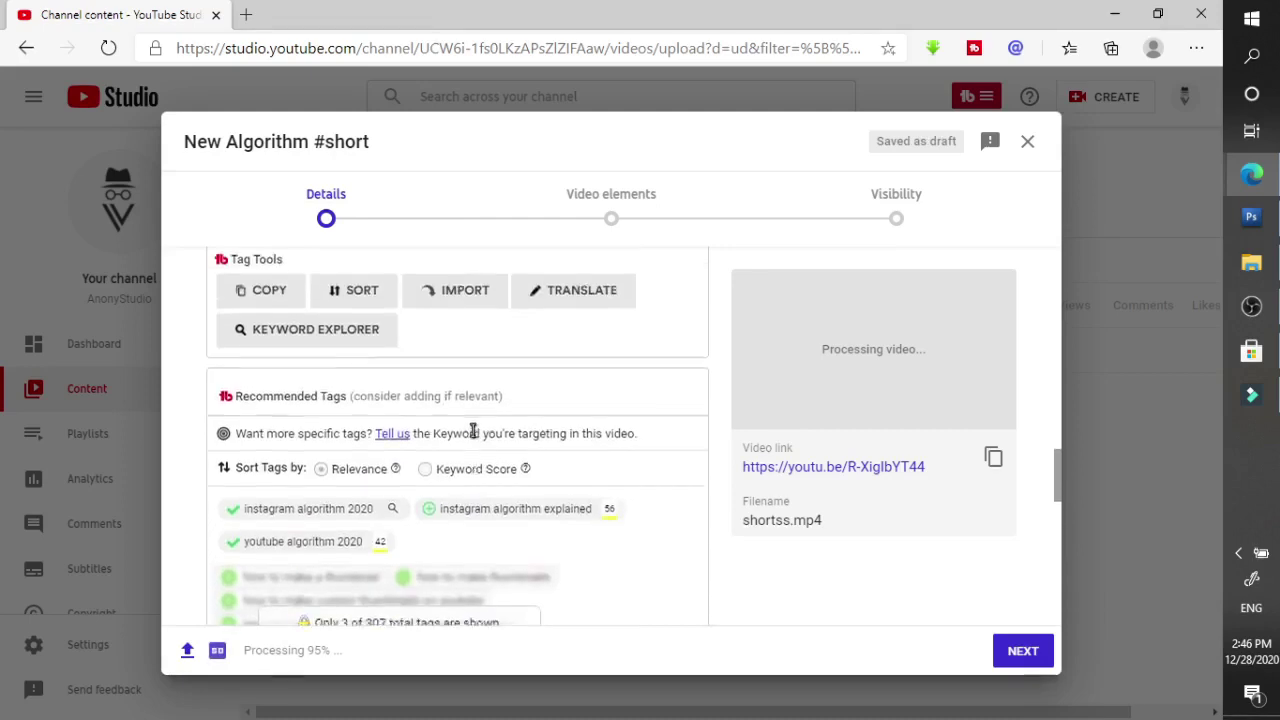
{"action": "left_click", "coordinate": [443, 520]}
Set the recording date to Dec 28, 2020 and the video location to Colombo
{"action": "scroll", "coordinate": [482, 468], "scroll_direction": "up", "scroll_amount": 3}
{"action": "scroll", "coordinate": [482, 468], "scroll_direction": "up", "scroll_amount": 5}
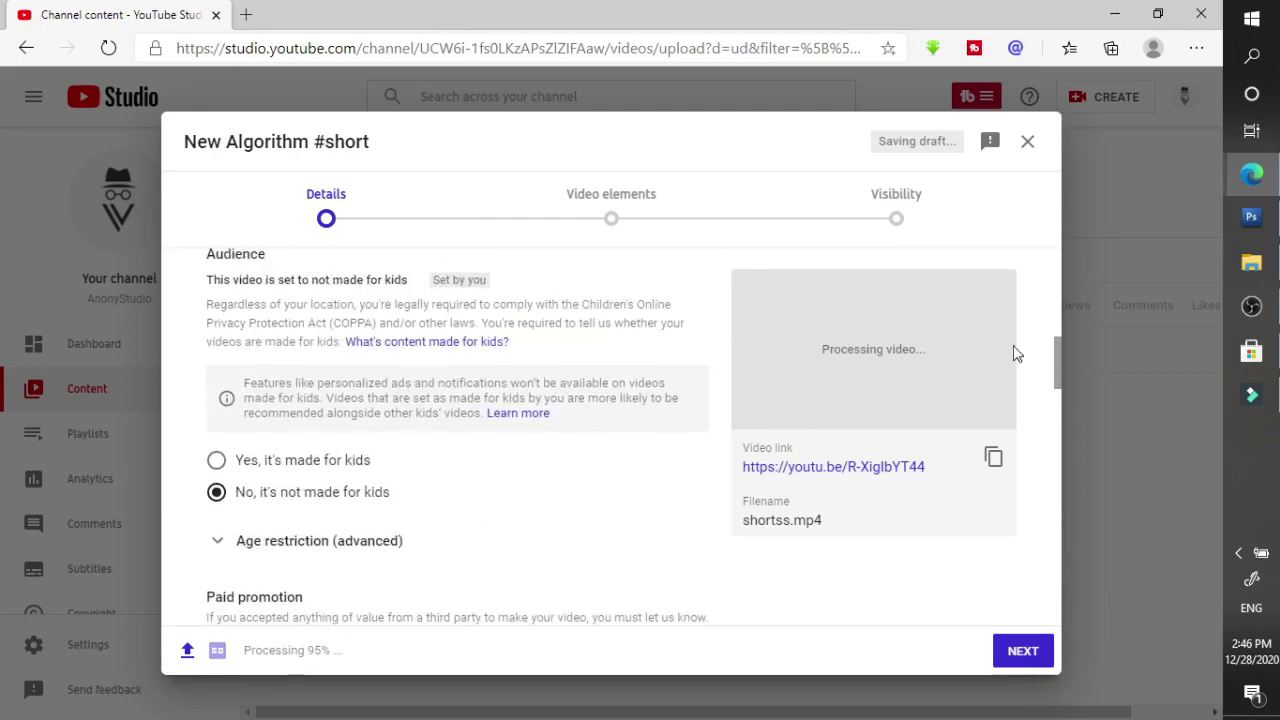
{"action": "left_click_drag", "start_coordinate": [1058, 346], "coordinate": [1073, 547]}
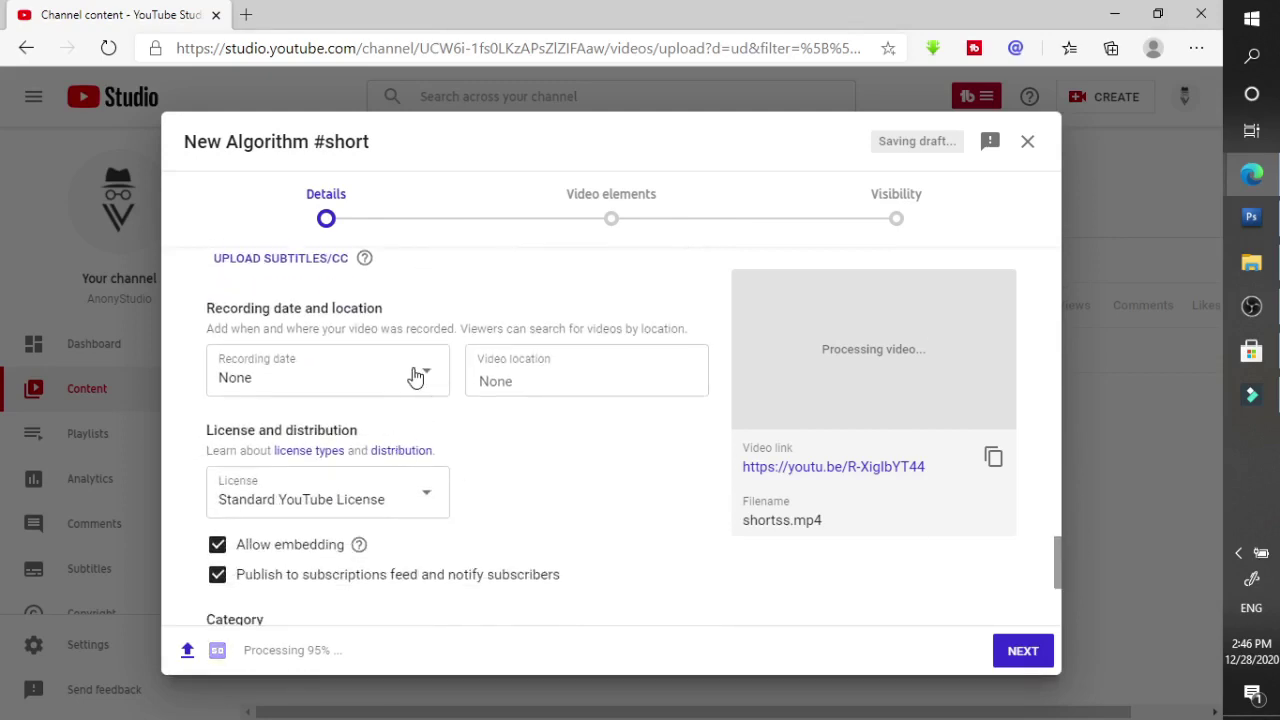
{"action": "left_click", "coordinate": [418, 376]}
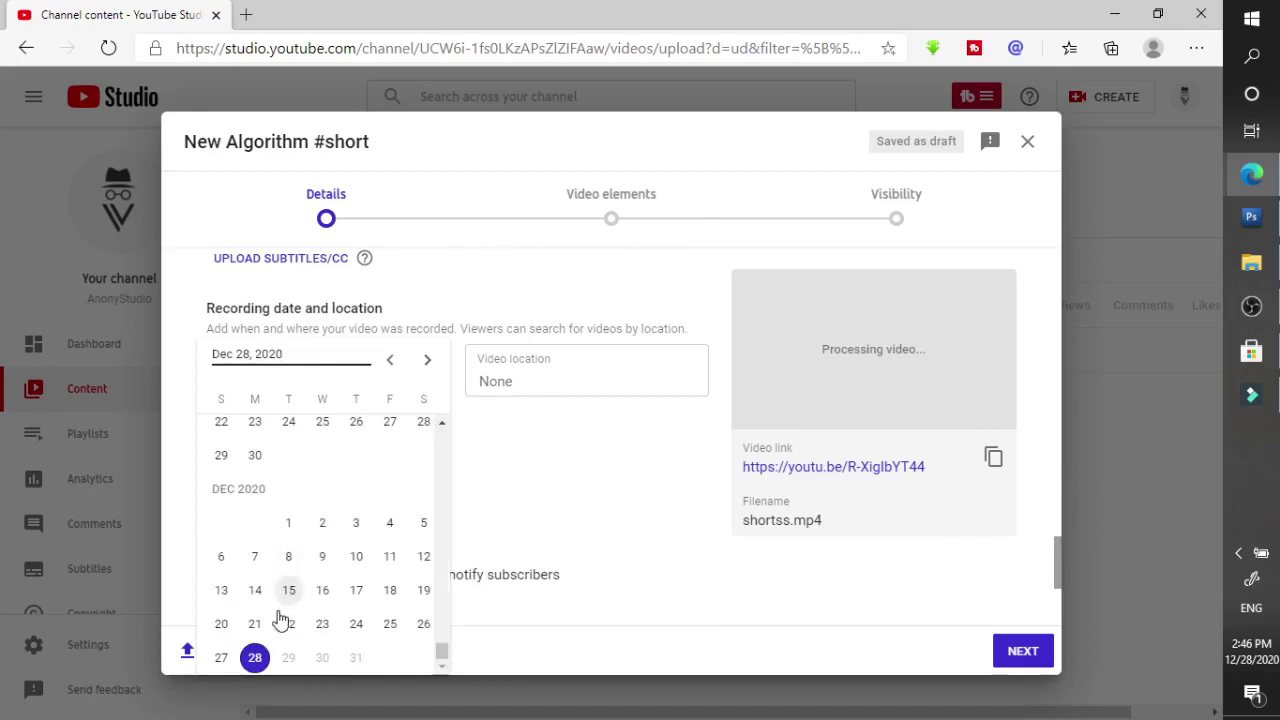
{"action": "left_click", "coordinate": [255, 659]}
{"action": "left_click", "coordinate": [594, 375]}
{"action": "type", "text": "colombo"}
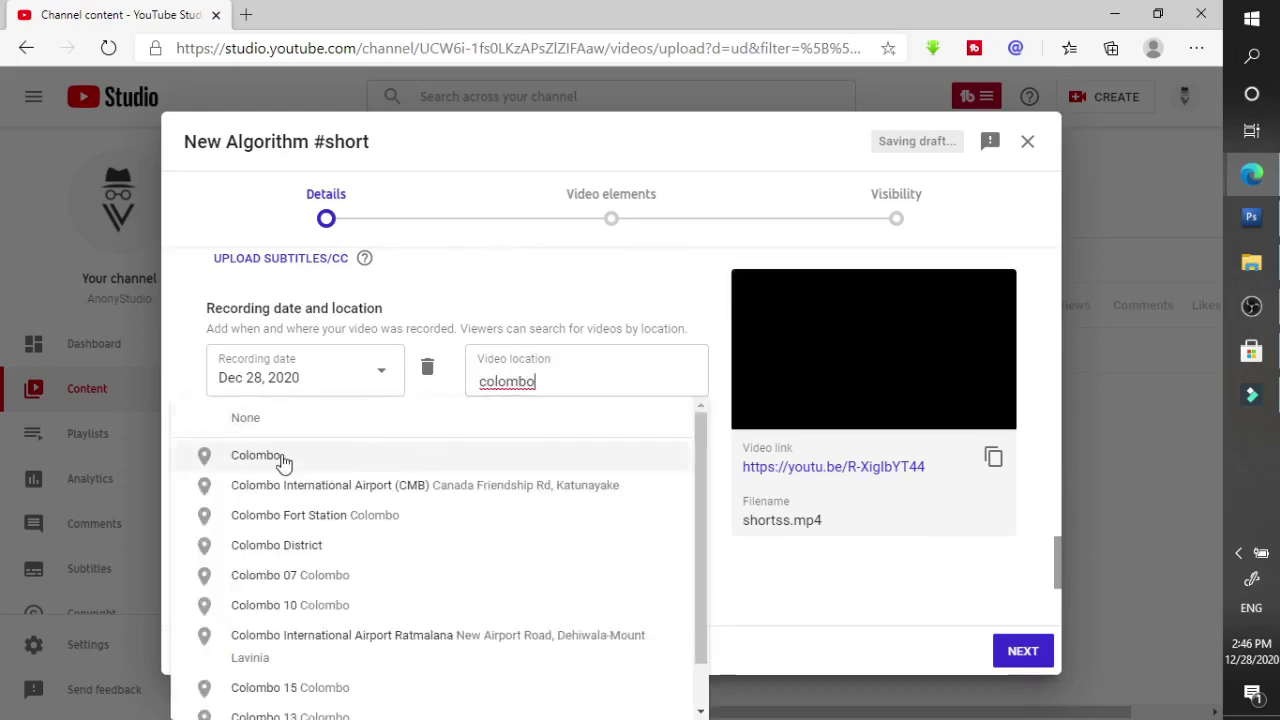
{"action": "left_click", "coordinate": [287, 462]}
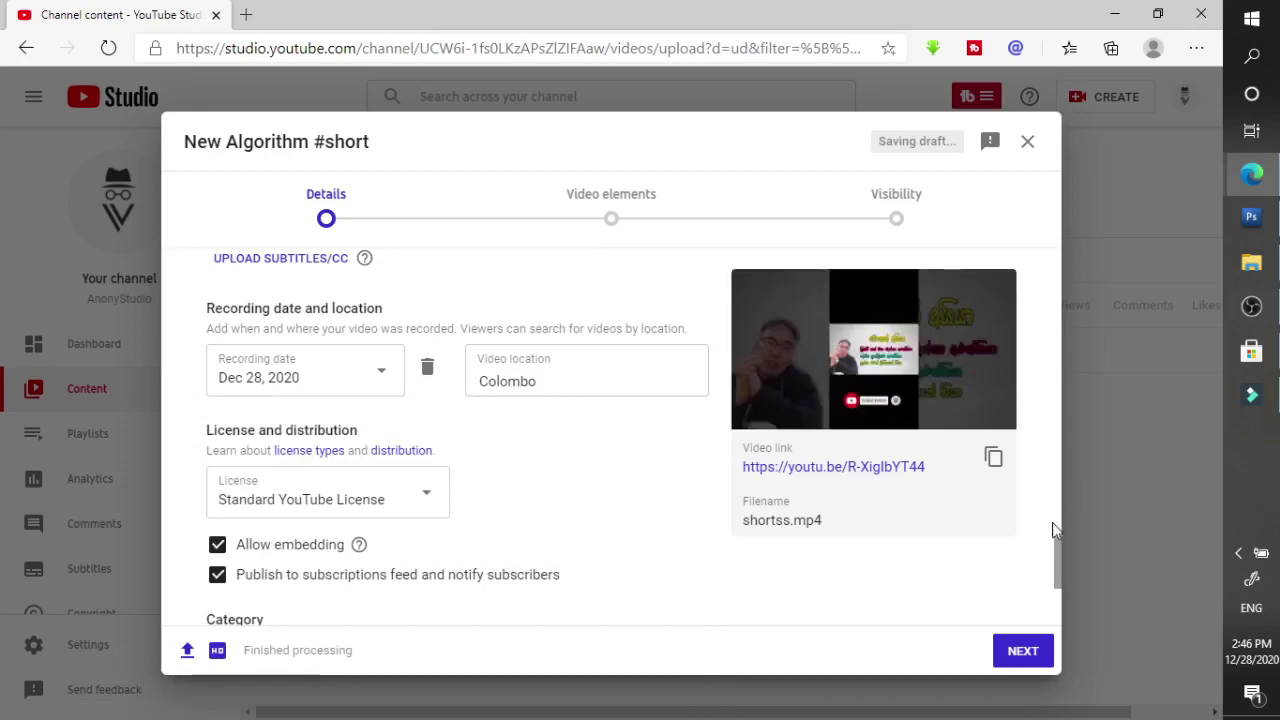
Change the video's category to Comedy in the upload details
{"action": "left_click_drag", "start_coordinate": [1054, 550], "coordinate": [1050, 287]}
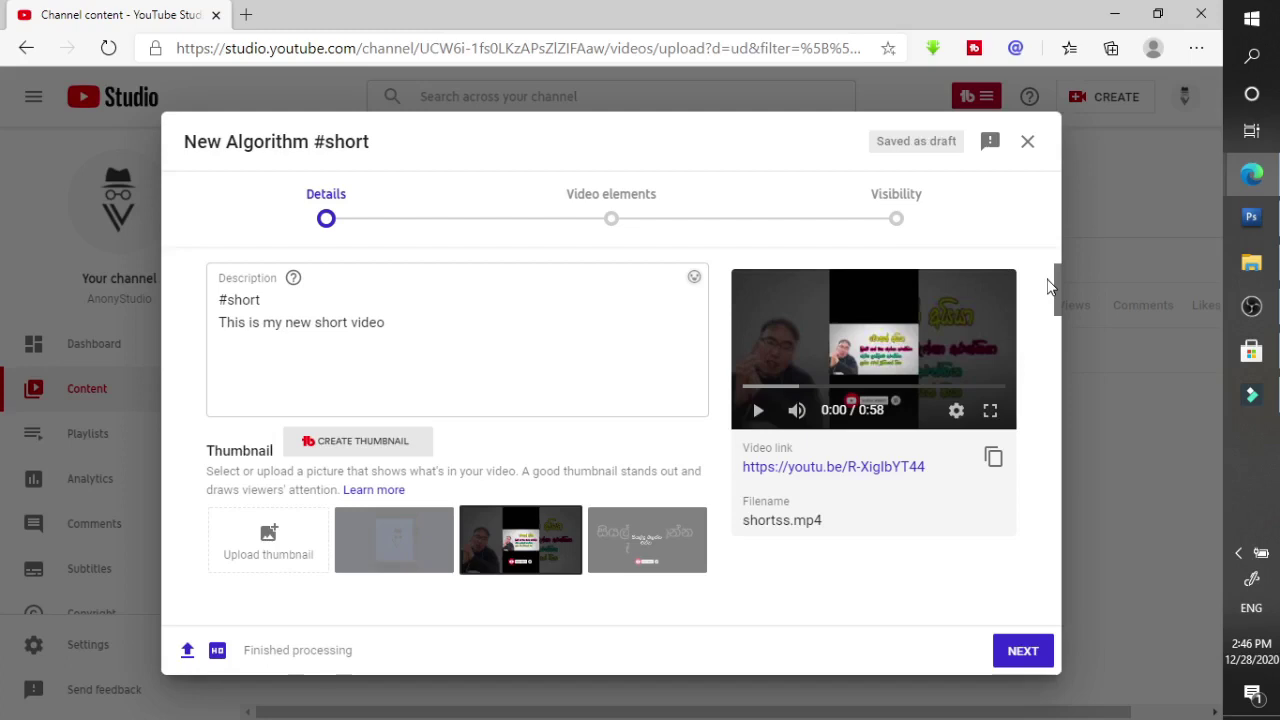
{"action": "left_click_drag", "start_coordinate": [1048, 286], "coordinate": [1043, 614]}
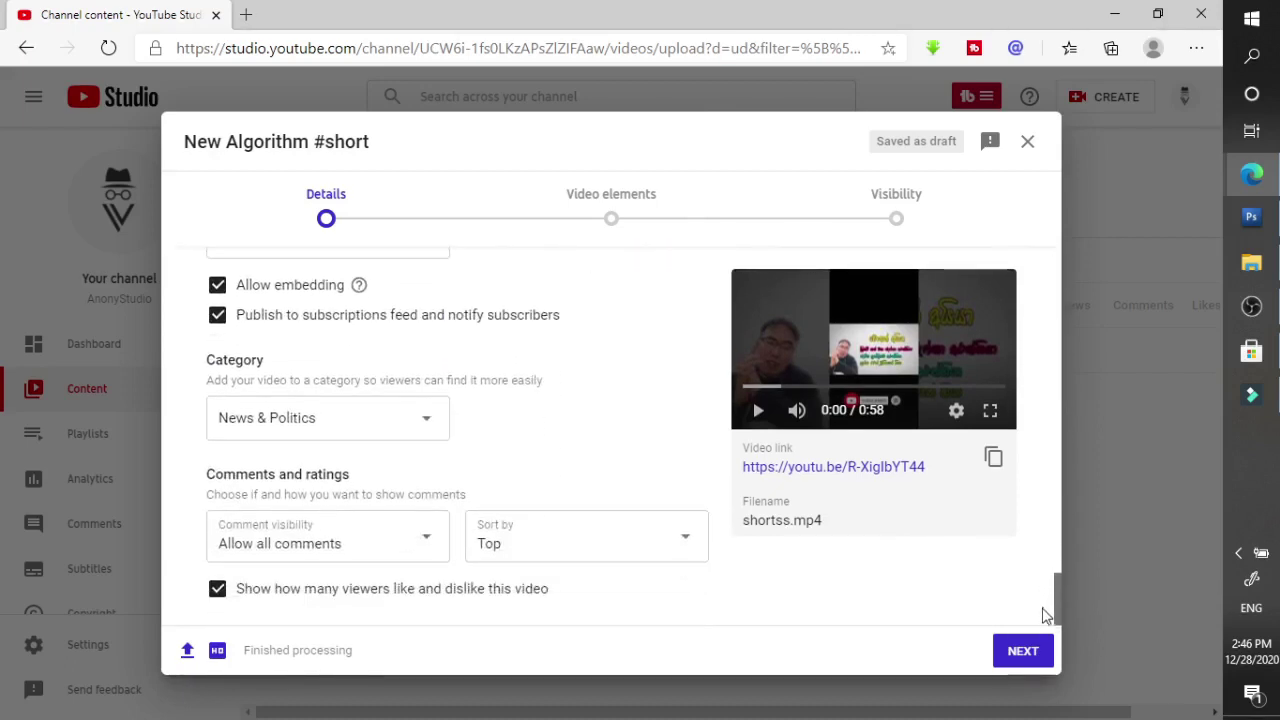
{"action": "left_click", "coordinate": [420, 416]}
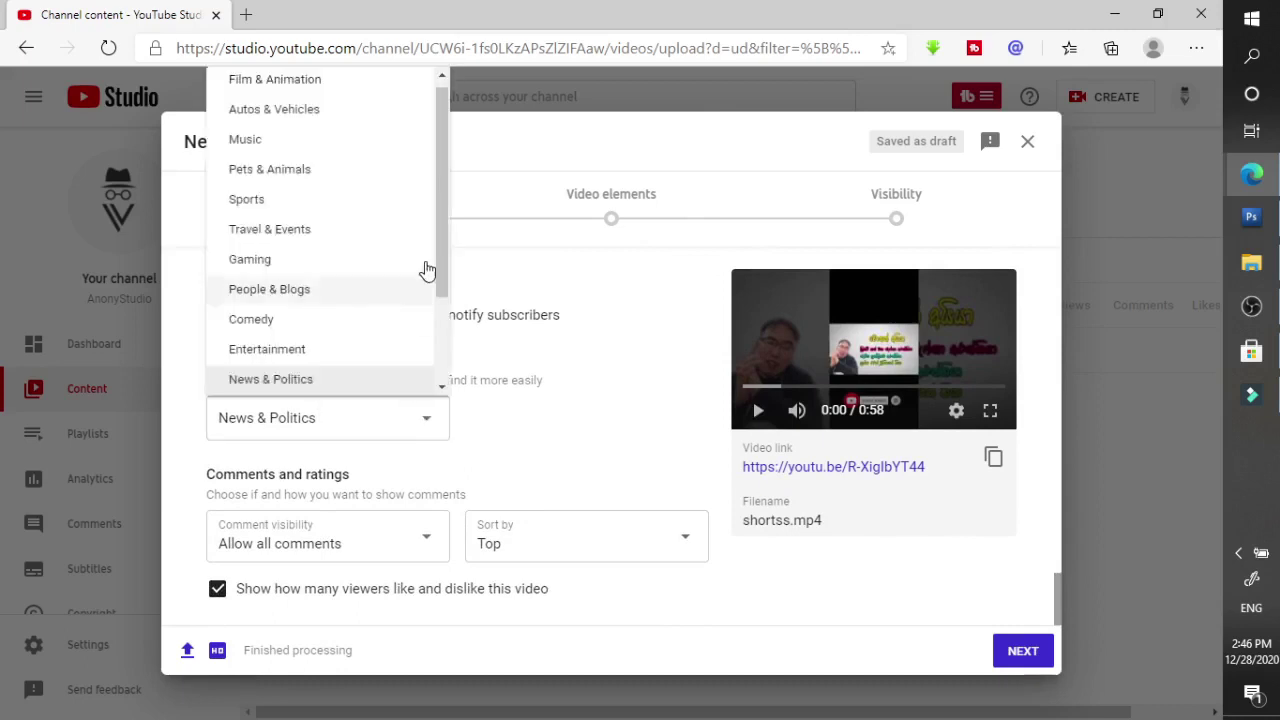
{"action": "left_click", "coordinate": [310, 320]}
{"action": "scroll", "coordinate": [445, 414], "scroll_direction": "up", "scroll_amount": 10}
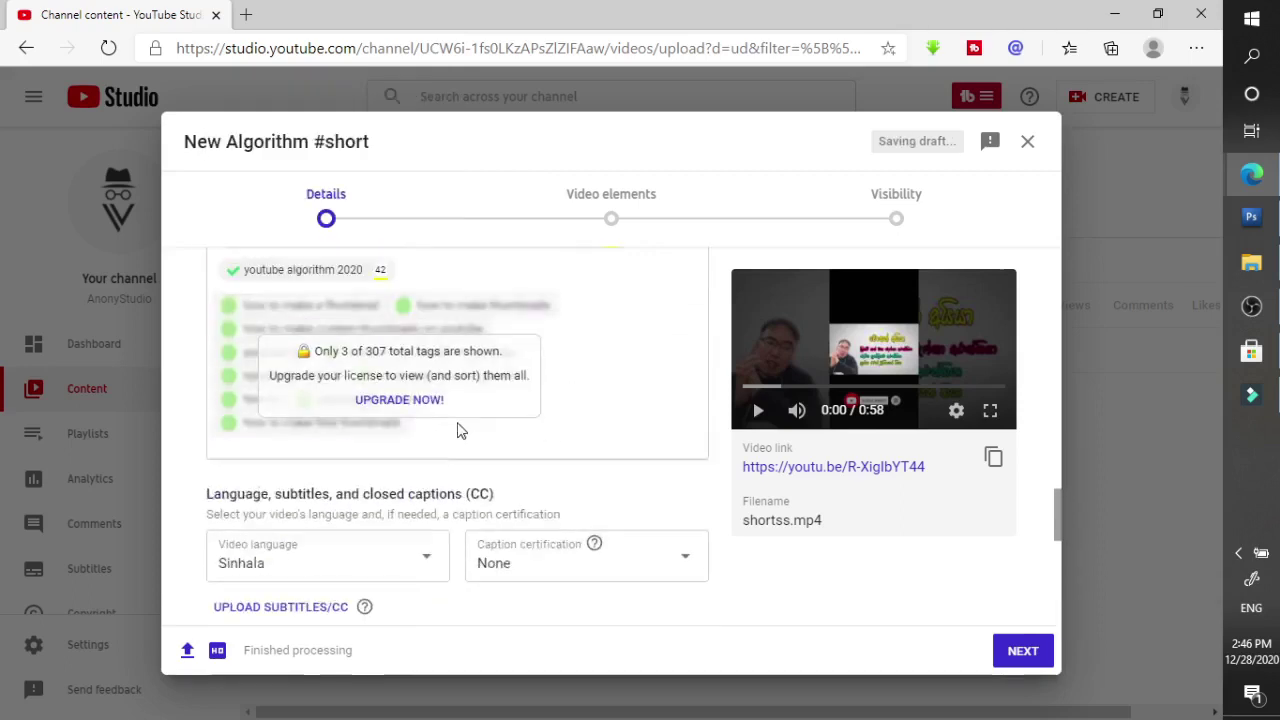
{"action": "scroll", "coordinate": [508, 416], "scroll_direction": "up", "scroll_amount": 8}
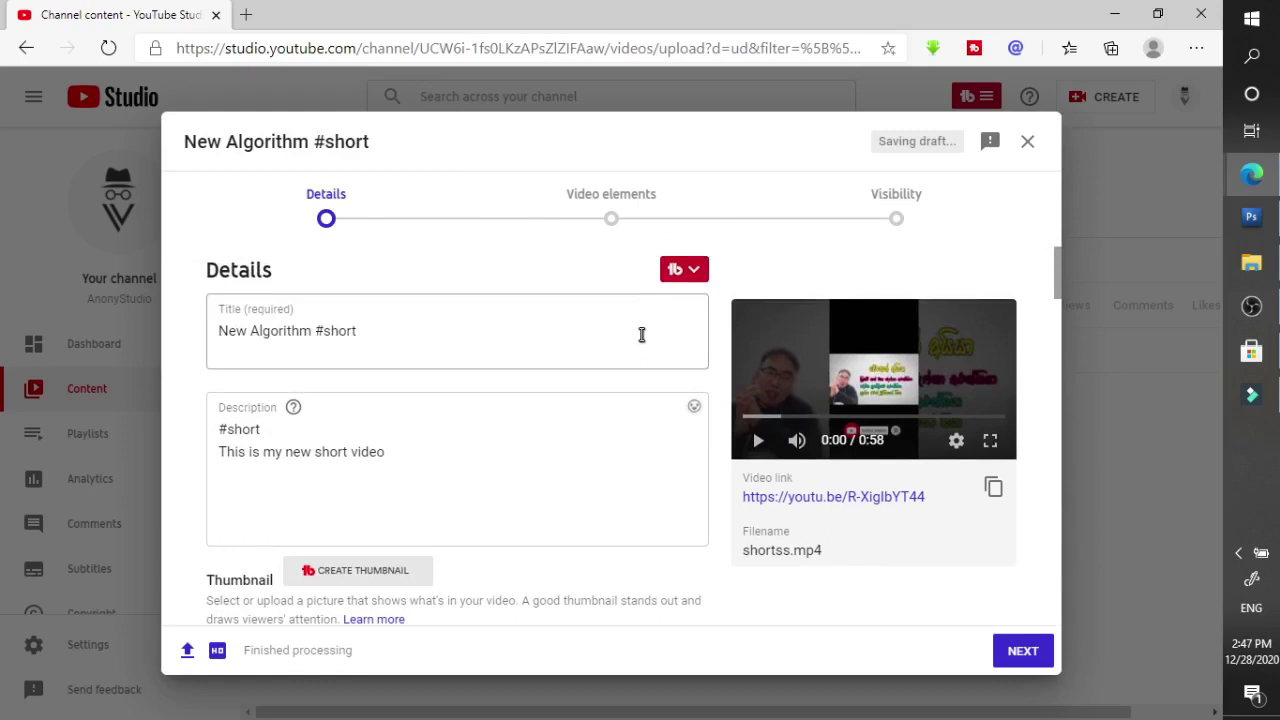
{"action": "left_click", "coordinate": [1251, 306]}
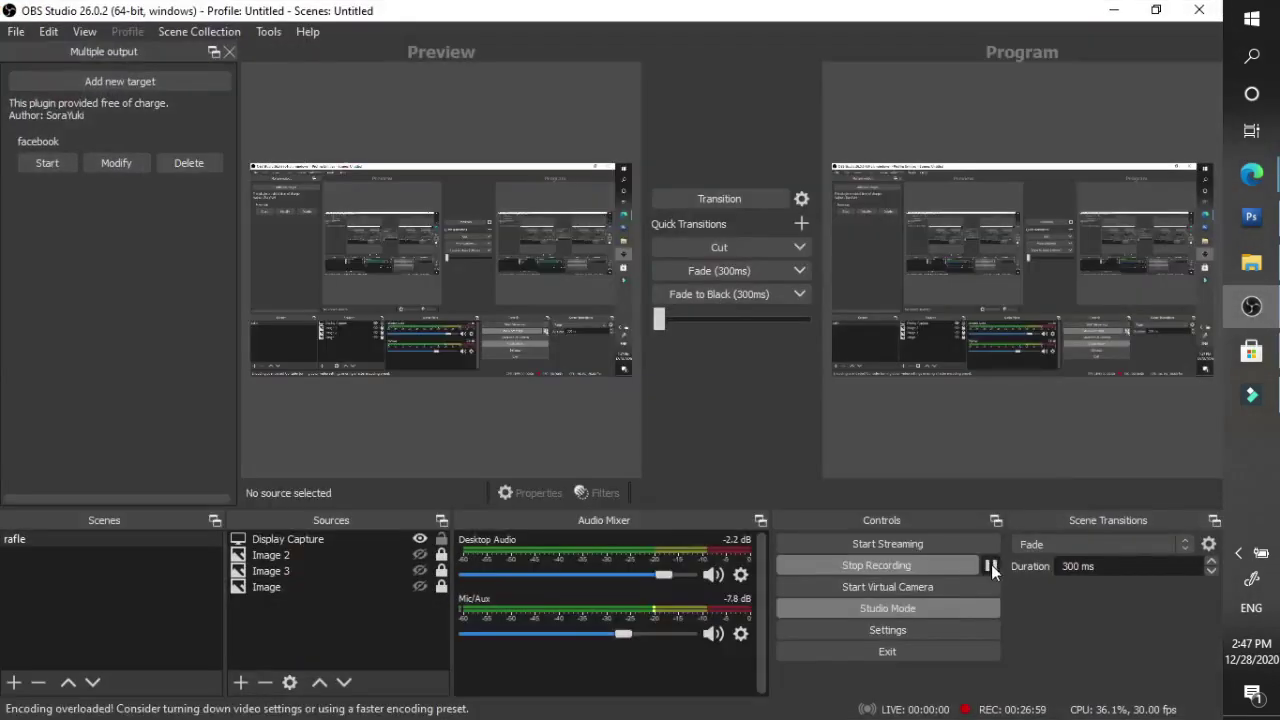
{"action": "left_click", "coordinate": [1113, 10]}
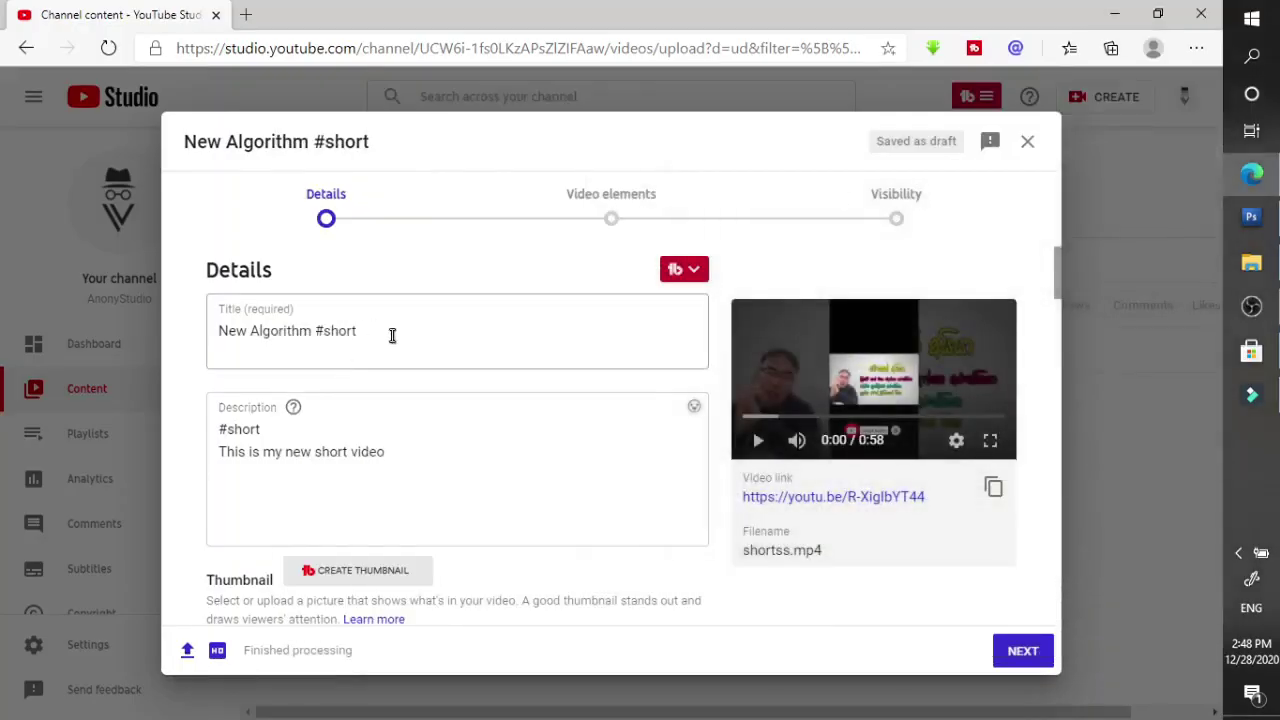
{"action": "left_click", "coordinate": [427, 461]}
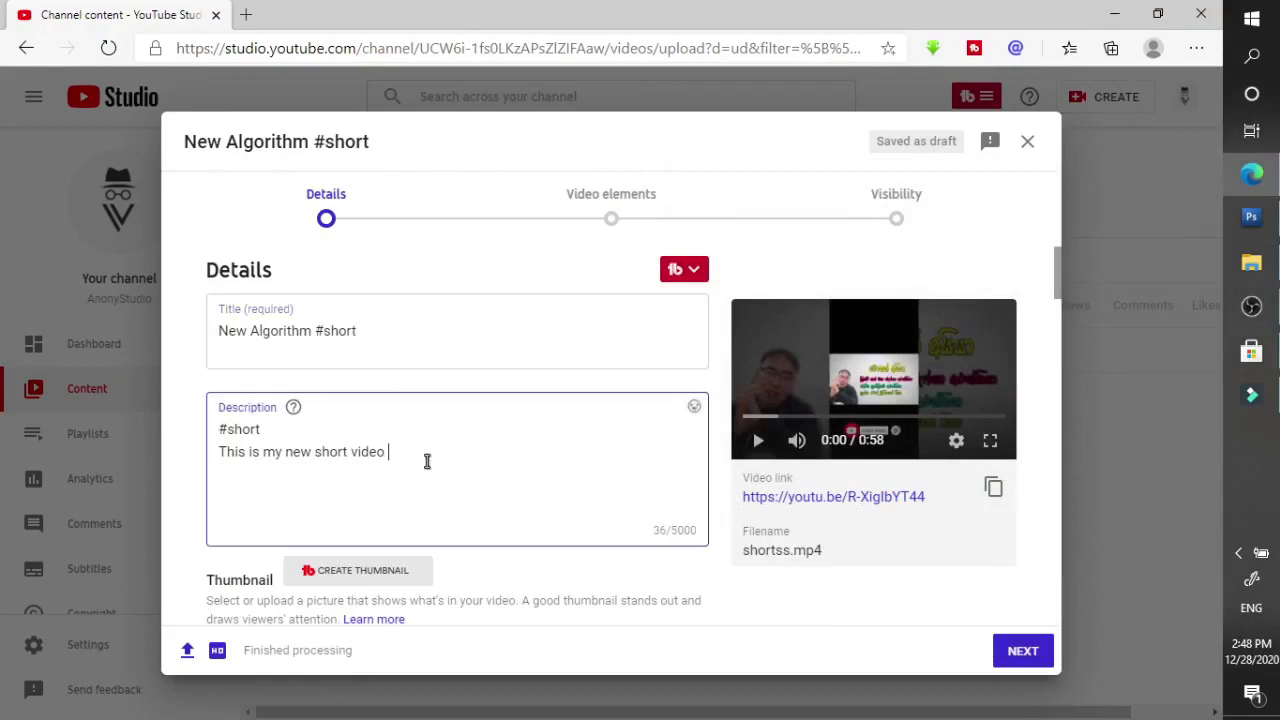
{"action": "key", "text": "Return"}
{"action": "right_click", "coordinate": [352, 474]}
{"action": "left_click", "coordinate": [420, 212]}
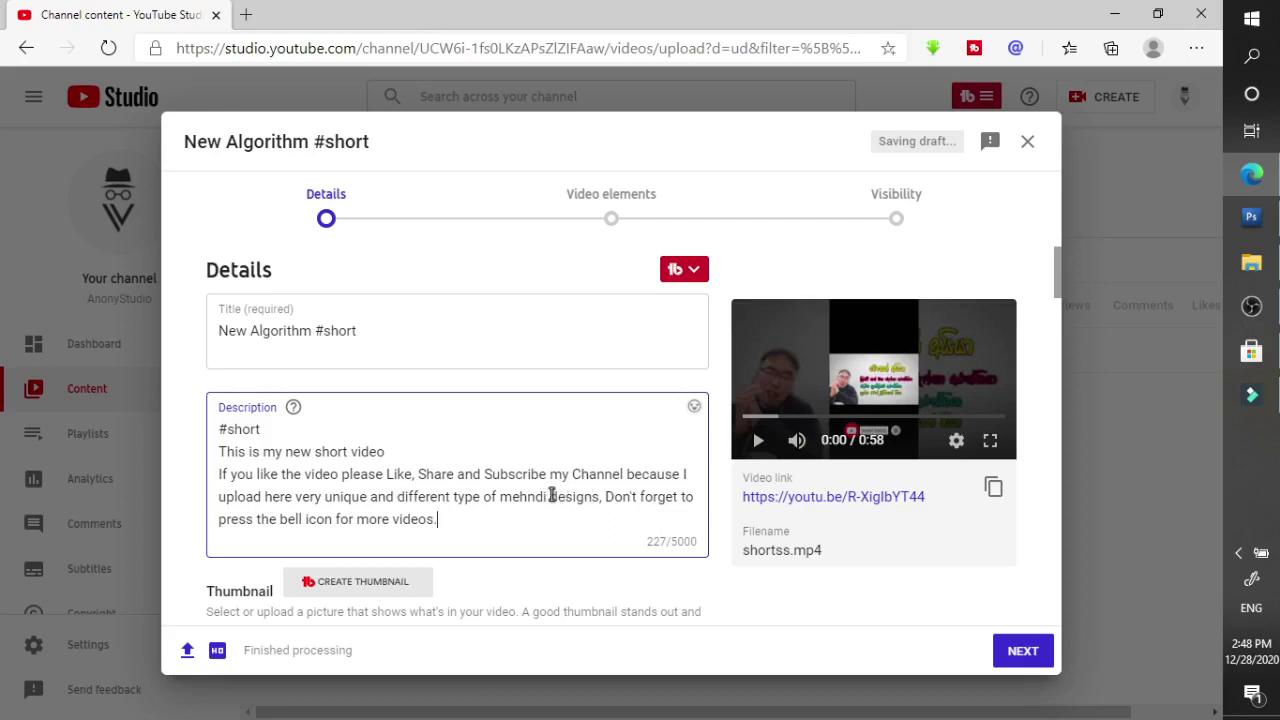
{"action": "left_click", "coordinate": [600, 497]}
{"action": "left_click_drag", "start_coordinate": [600, 497], "coordinate": [221, 474]}
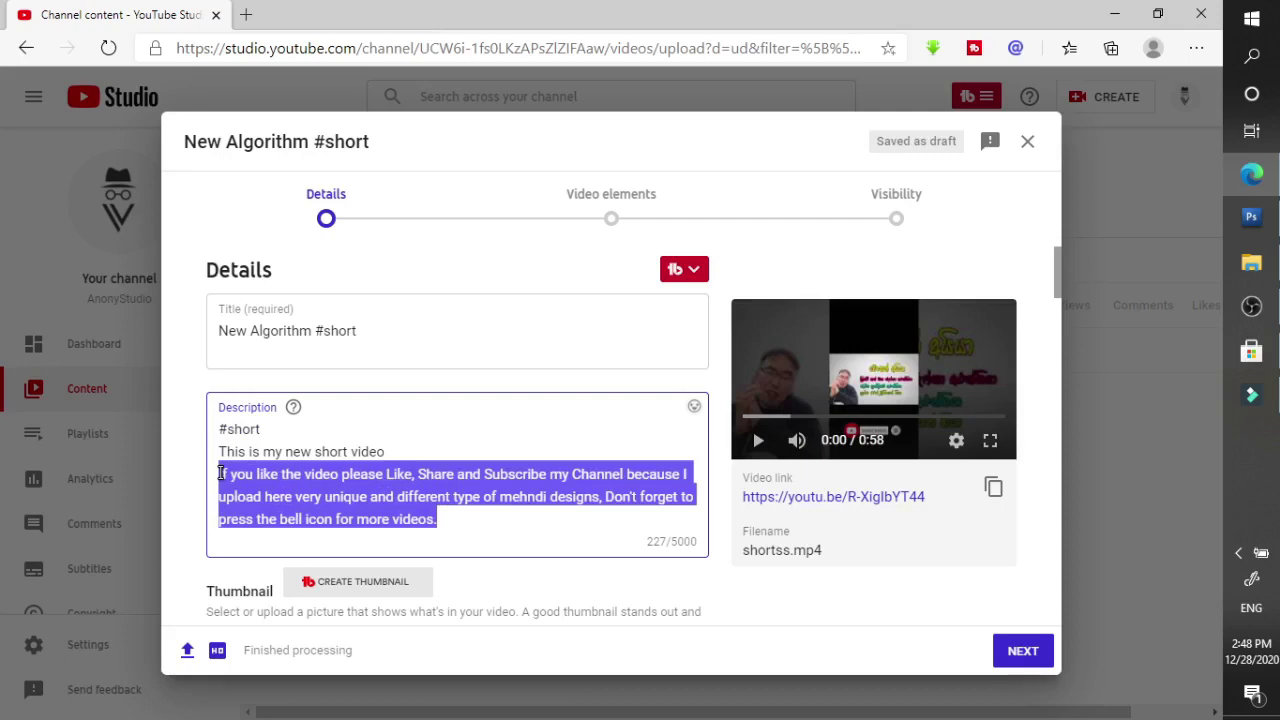
{"action": "key", "text": "BackSpace"}
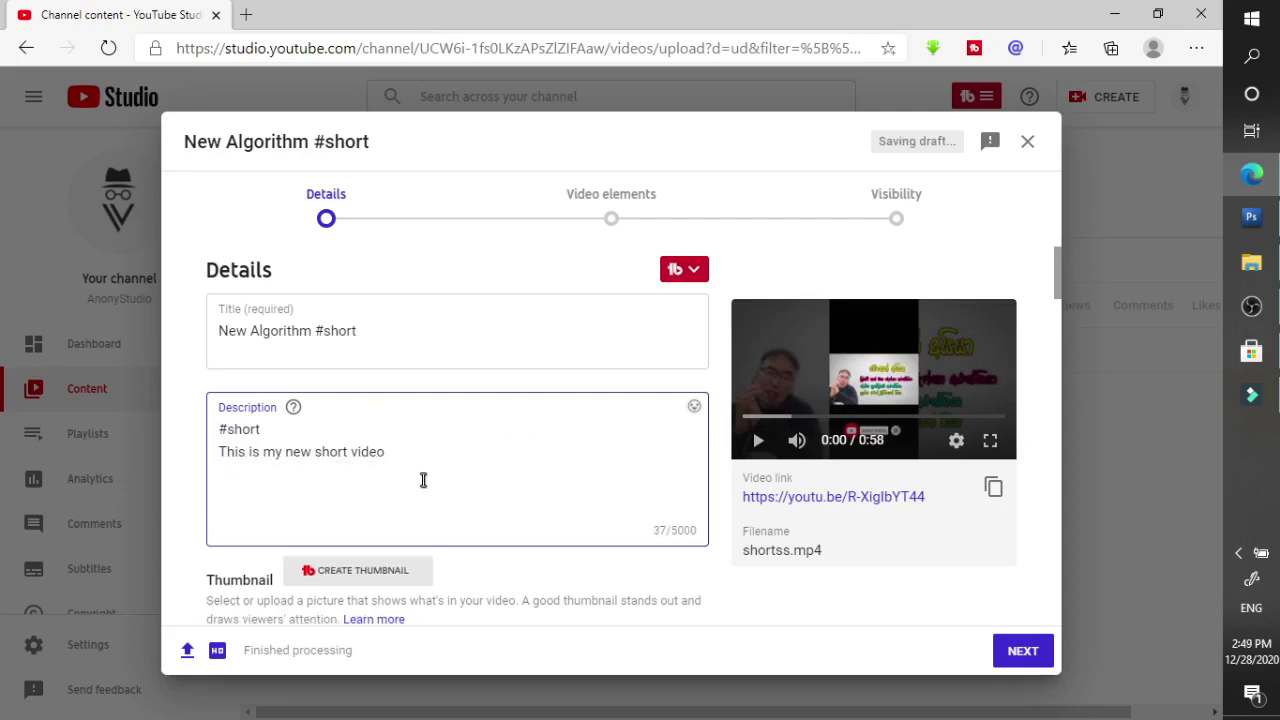
Extend the description line "This is my new short video" with the words "new algorithm of youtube 2021 trend"
{"action": "type", "text": "new algorithm of you"}
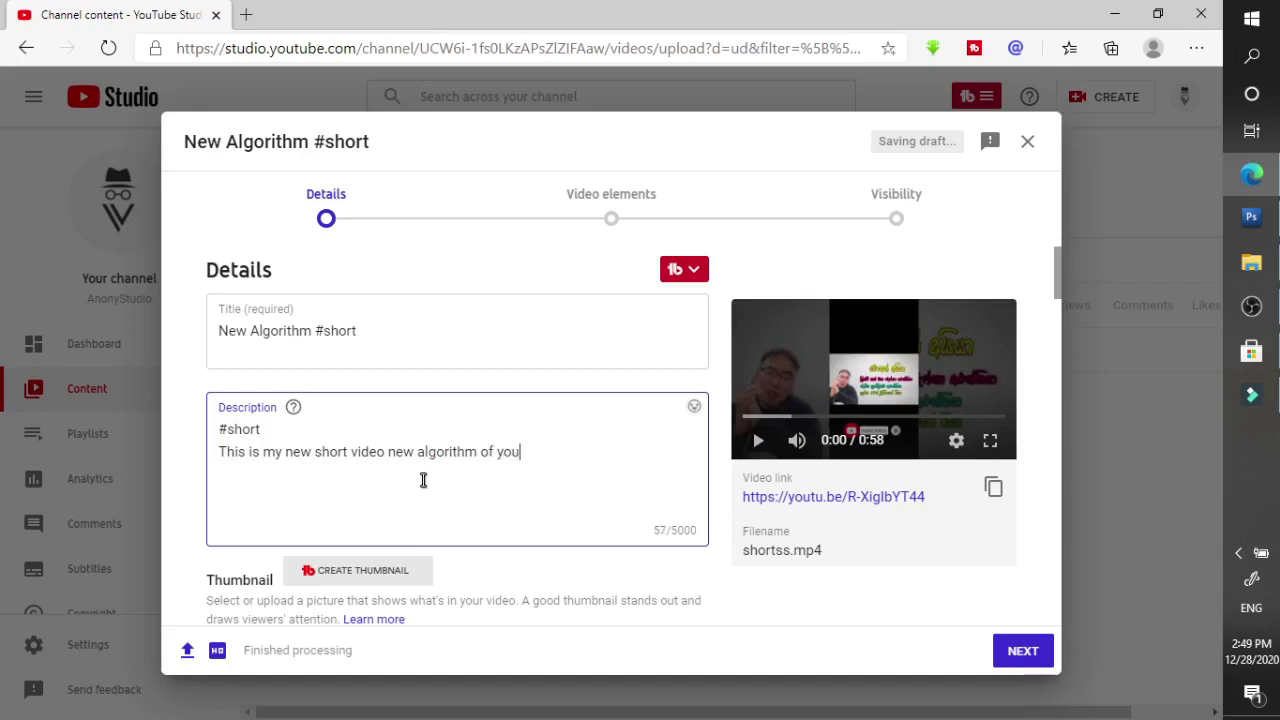
{"action": "type", "text": "be 2021 trend"}
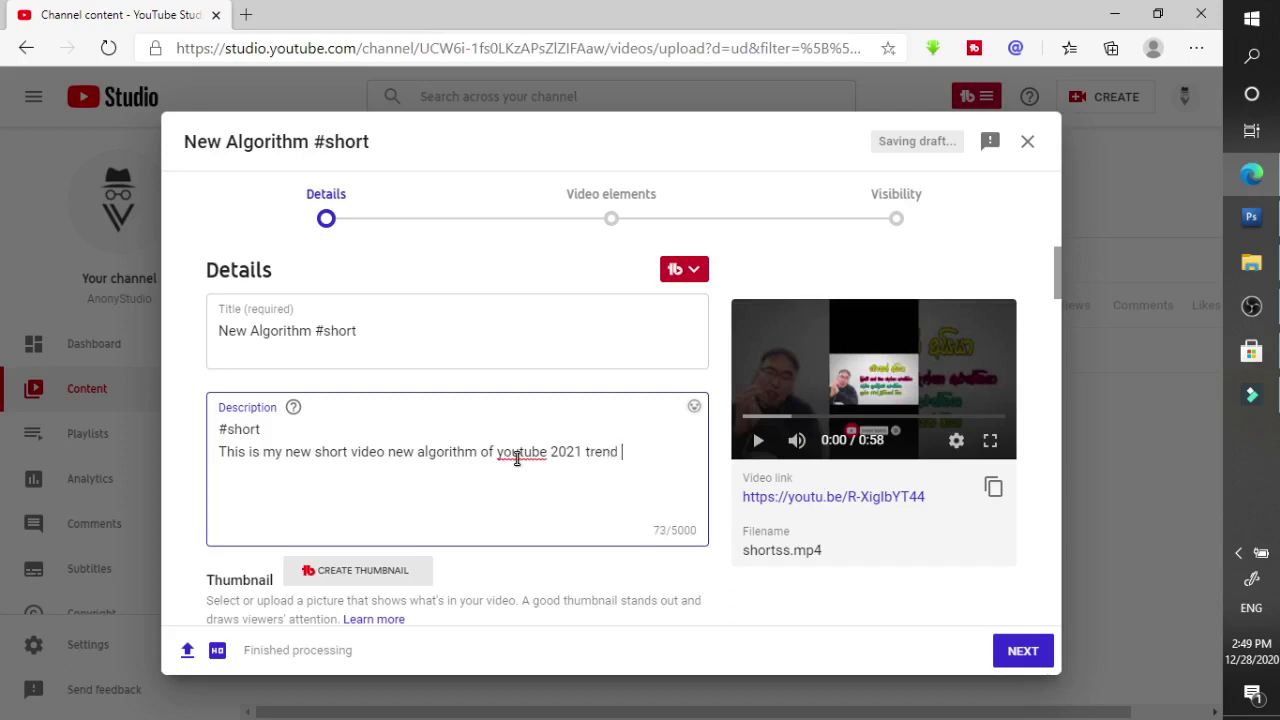
Correct the flagged word "youtube" in the video description to "YouTube" using the spelling suggestion
{"action": "right_click", "coordinate": [517, 458]}
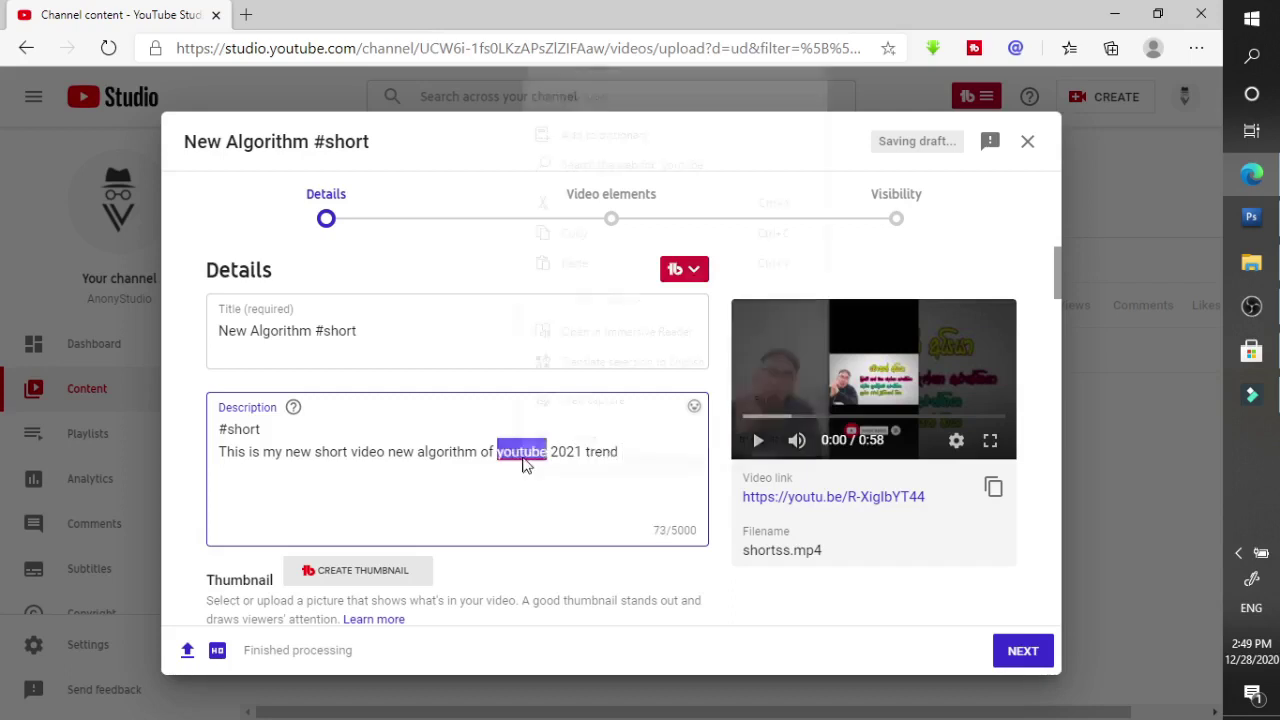
{"action": "left_click", "coordinate": [617, 57]}
{"action": "left_click", "coordinate": [632, 453]}
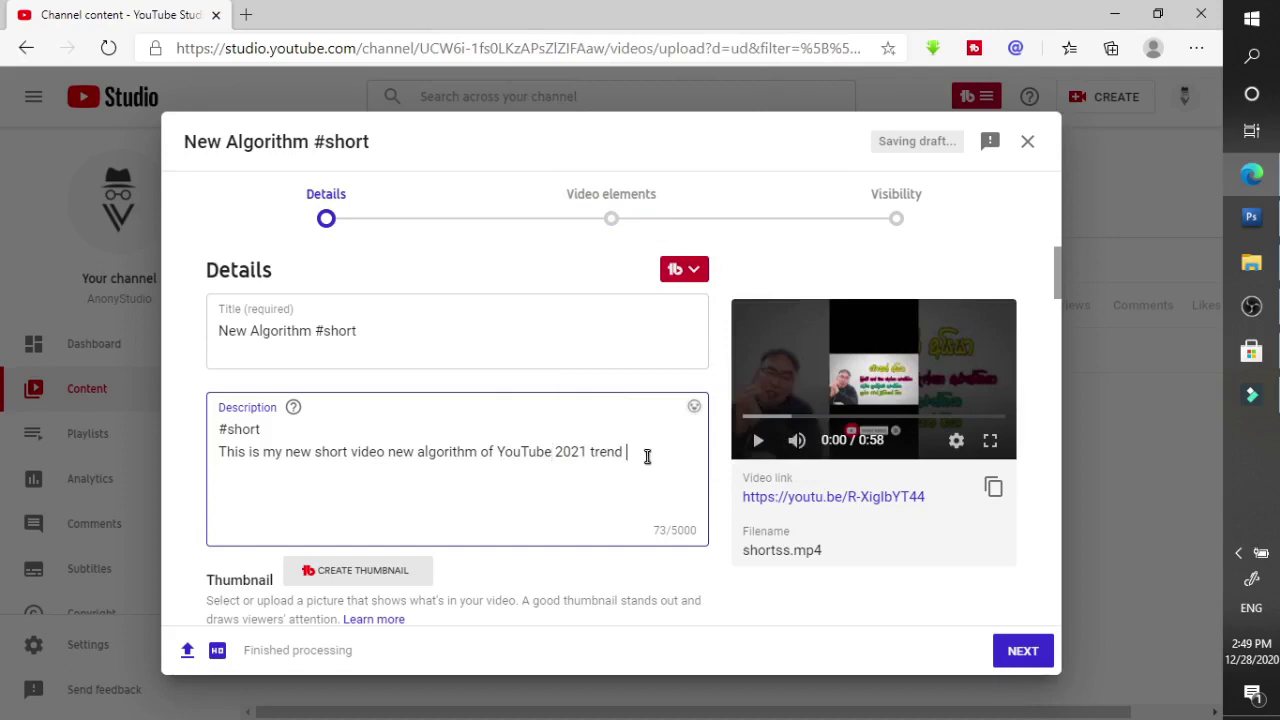
{"action": "left_click", "coordinate": [692, 410]}
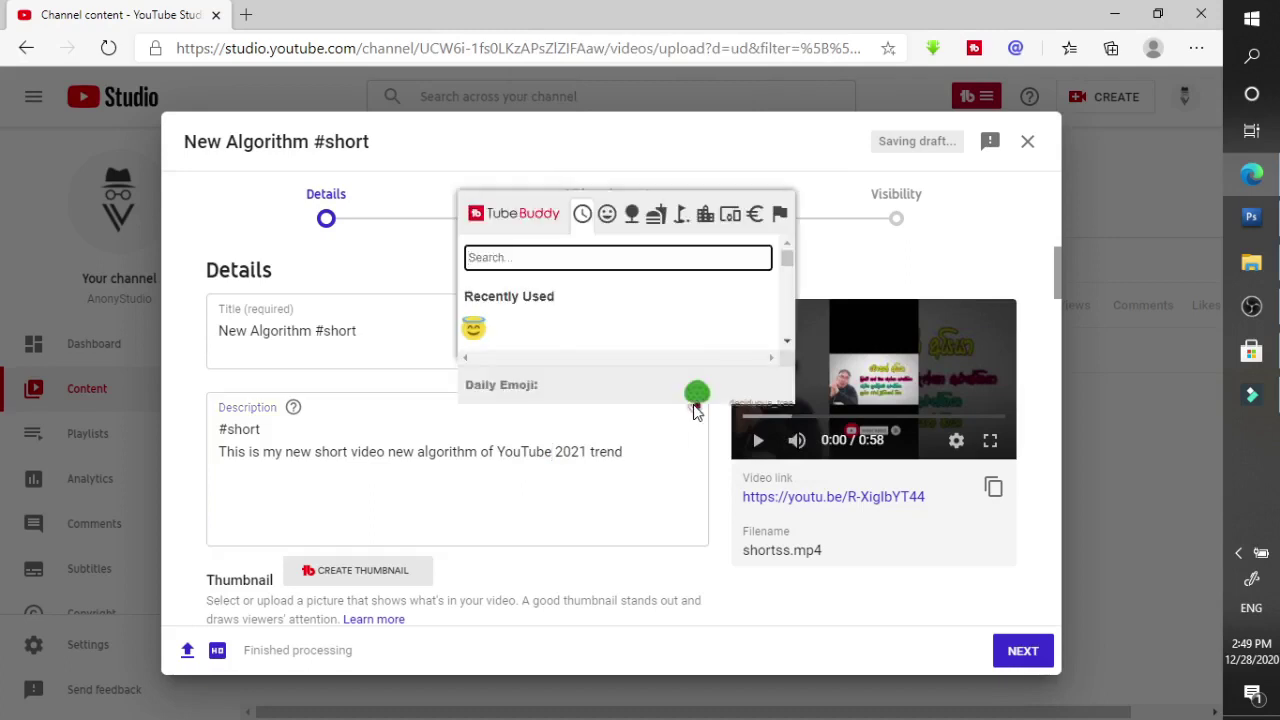
{"action": "left_click", "coordinate": [474, 330]}
{"action": "key", "text": "BackSpace"}
{"action": "left_click", "coordinate": [614, 437]}
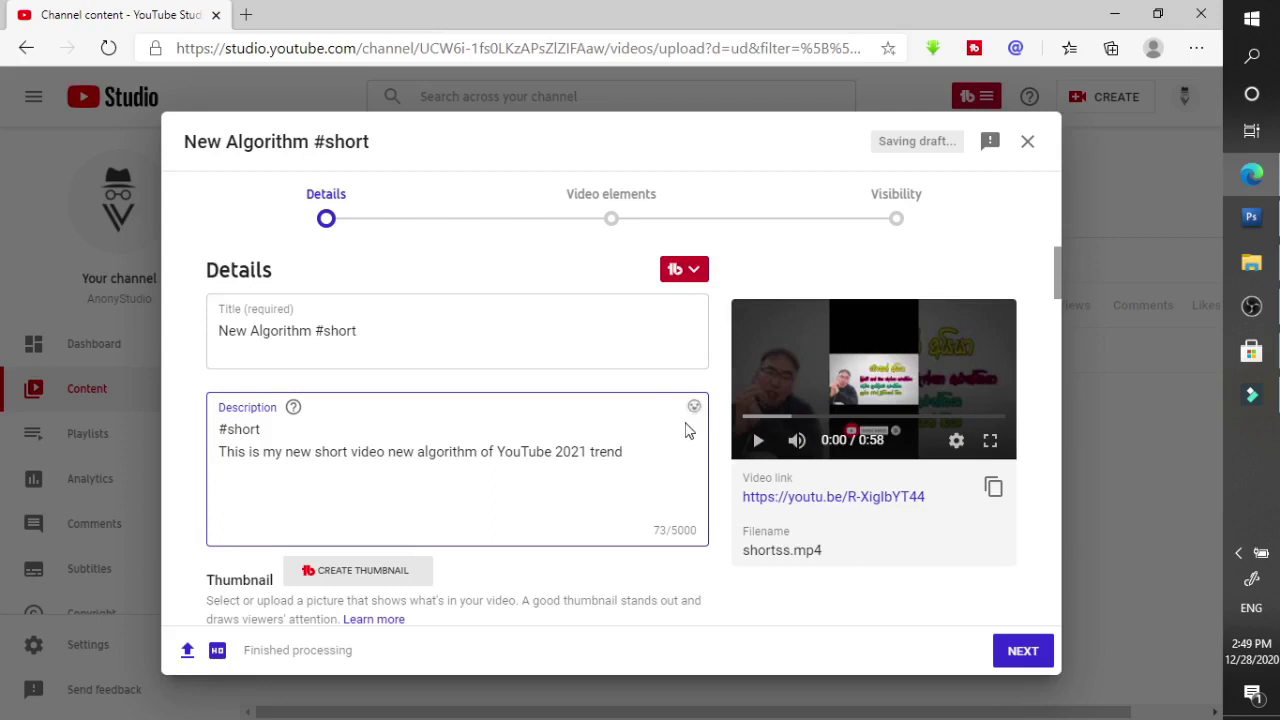
{"action": "type", "text": "🌳🌳🌳"}
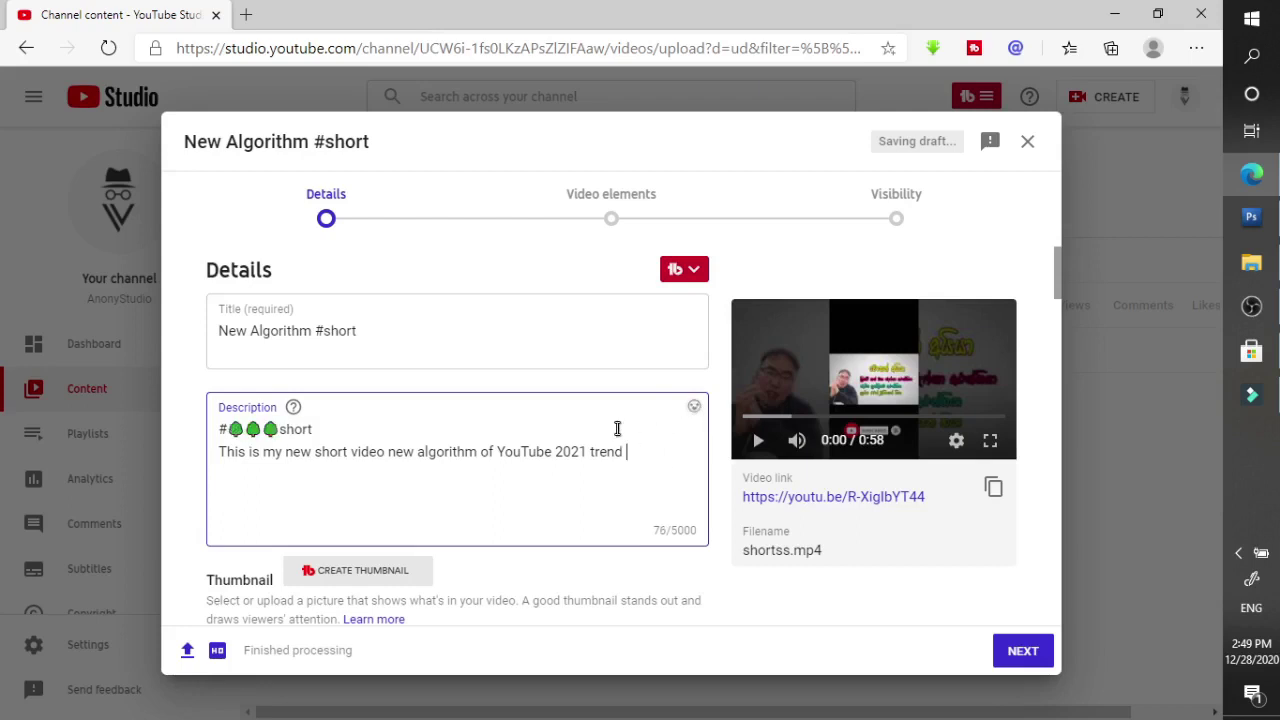
{"action": "left_click_drag", "start_coordinate": [279, 429], "coordinate": [233, 428]}
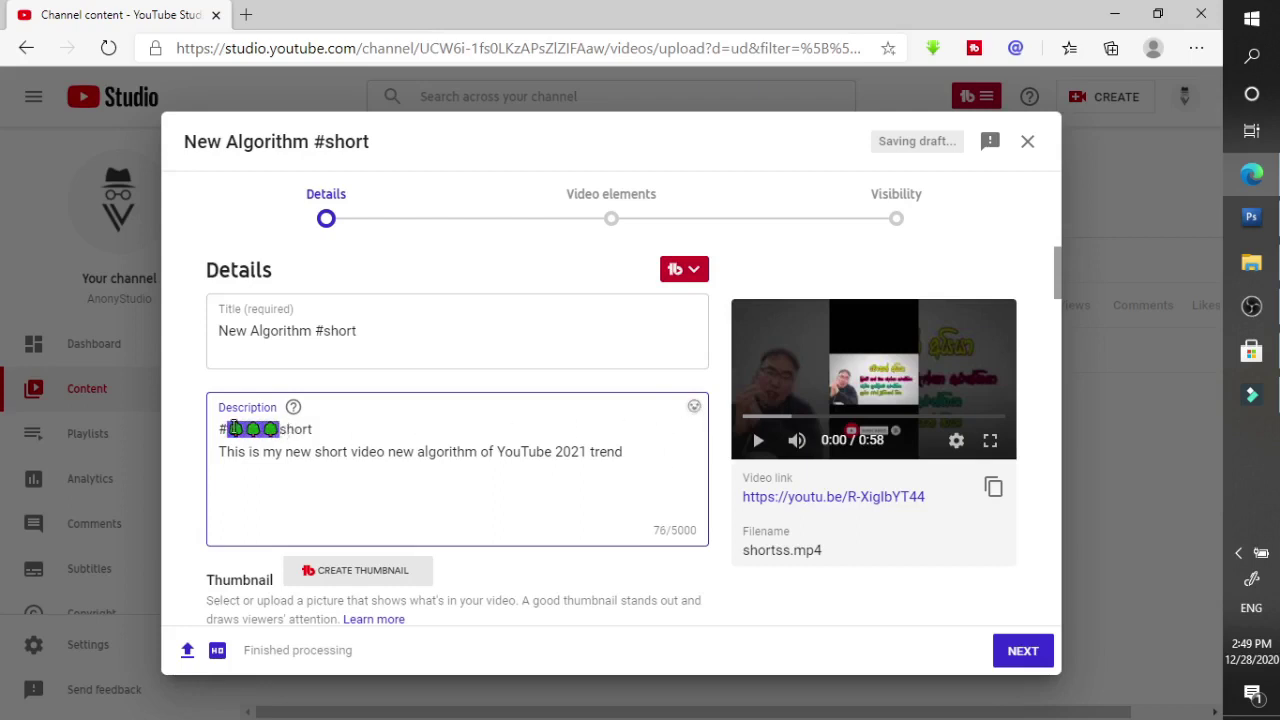
{"action": "key", "text": "BackSpace"}
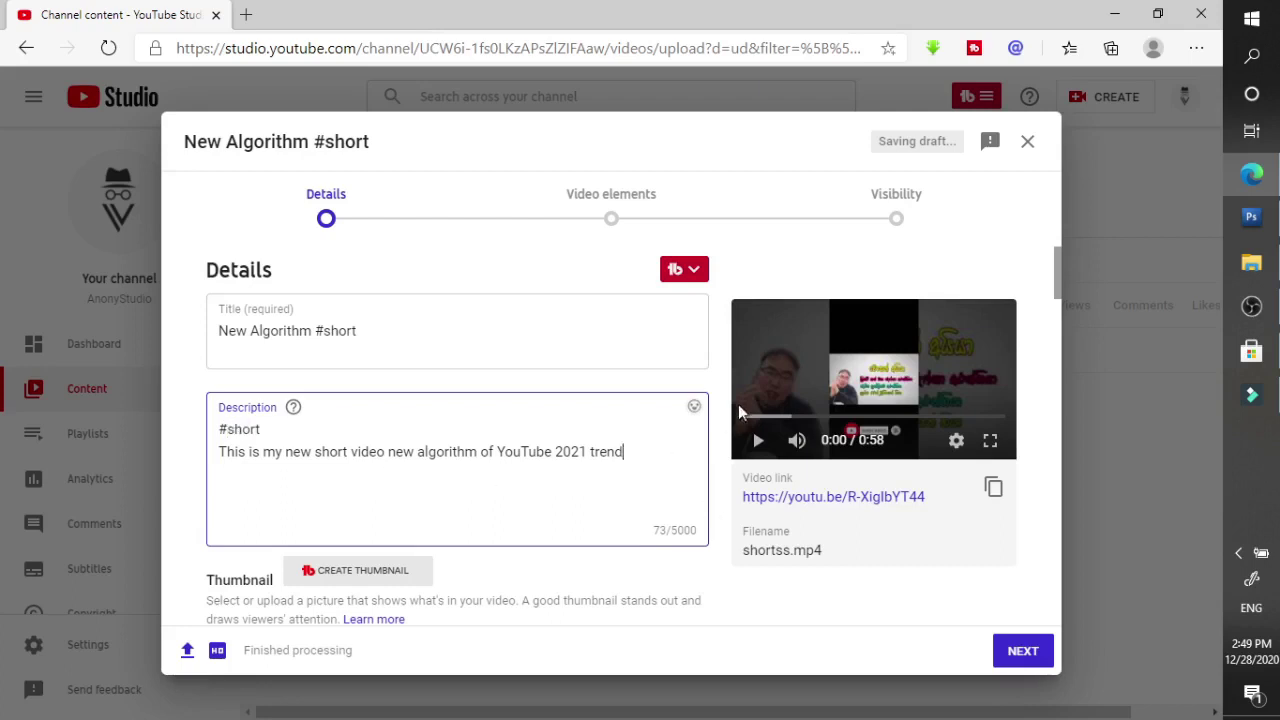
Insert the smiling halo emoji at the end of the description, after "YouTube 2021 trend"
{"action": "left_click", "coordinate": [695, 409]}
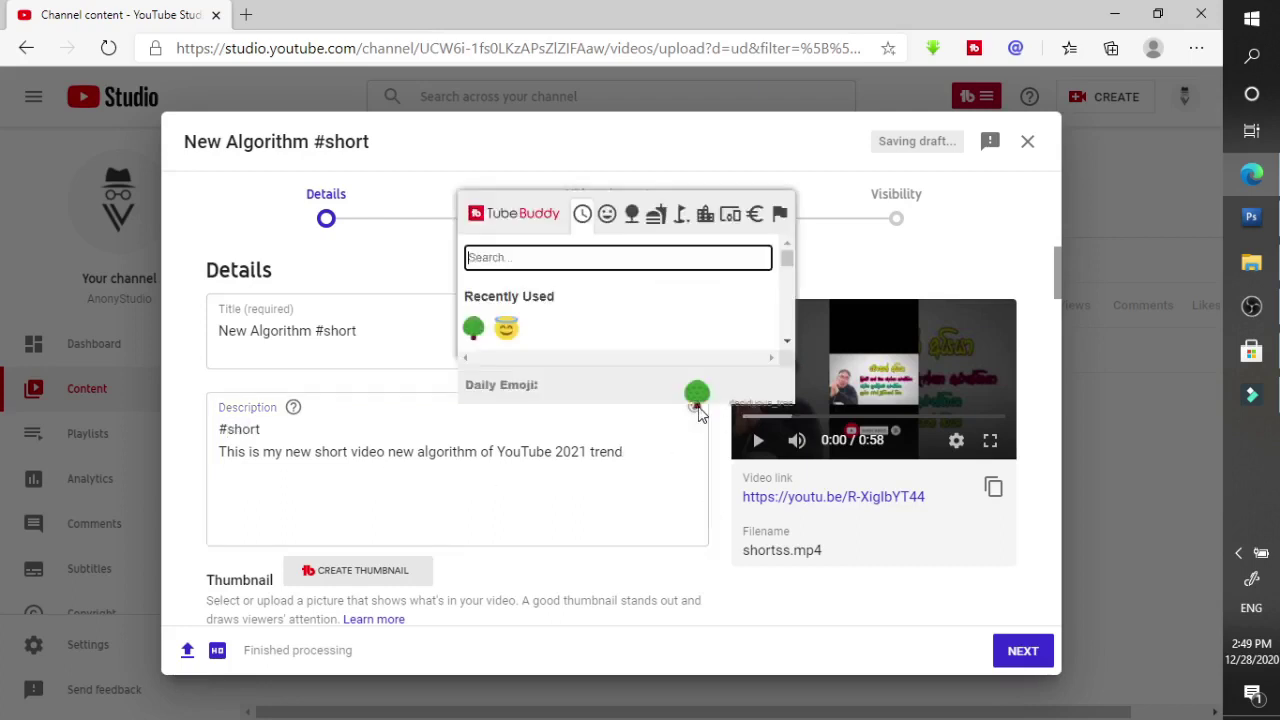
{"action": "left_click", "coordinate": [506, 332]}
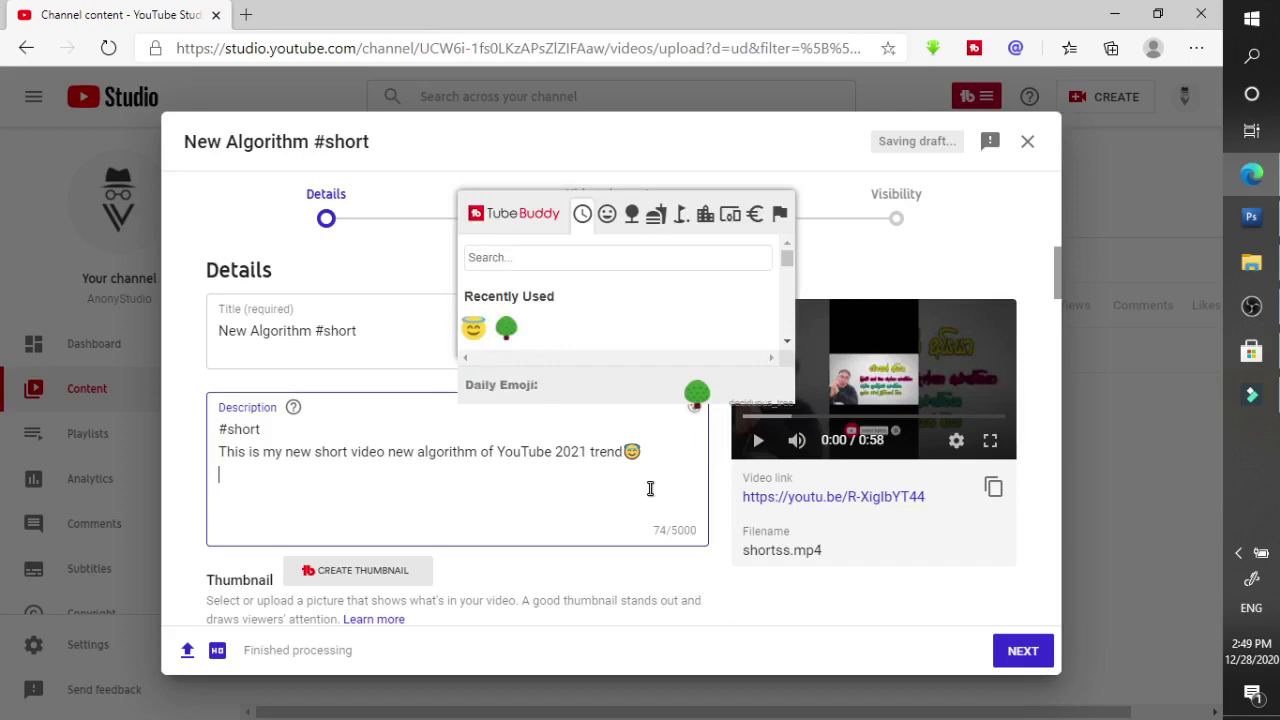
{"action": "left_click", "coordinate": [694, 407]}
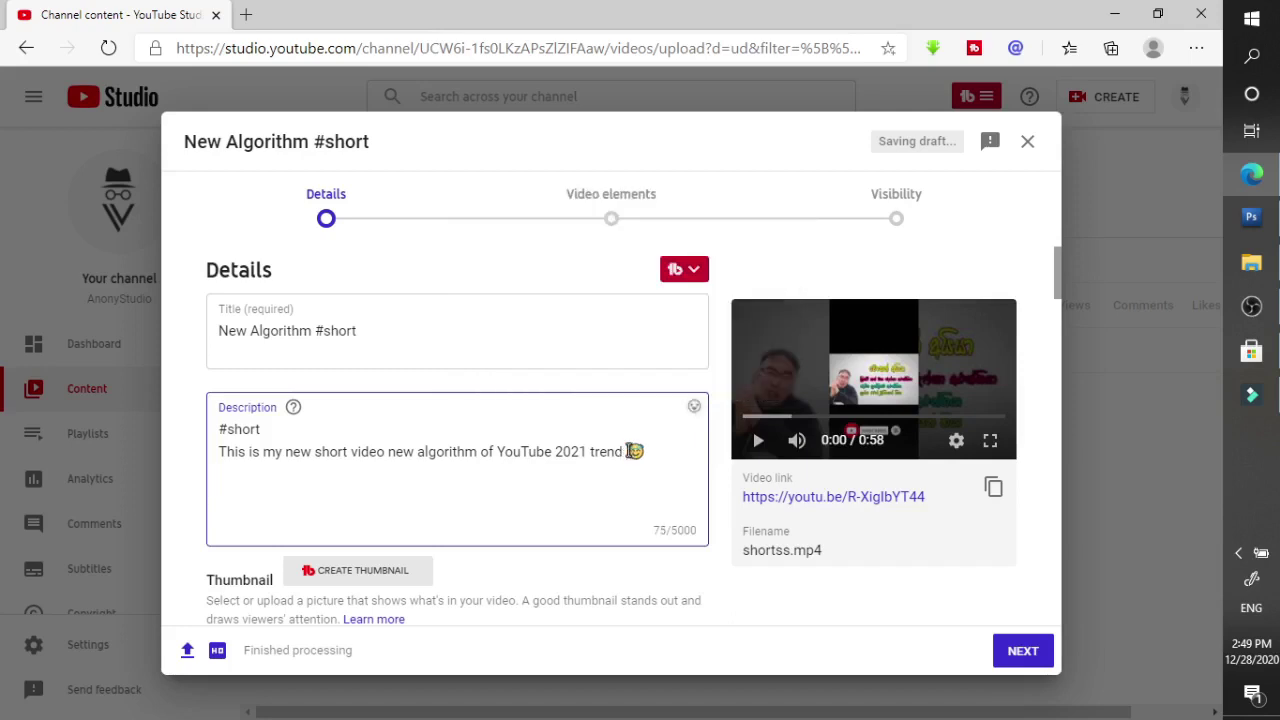
Continue past the video elements without adding an end screen or cards, publish the video as Public, and dismiss the sharing dialog
{"action": "left_click_drag", "start_coordinate": [1056, 269], "coordinate": [1052, 337]}
{"action": "left_click_drag", "start_coordinate": [1050, 376], "coordinate": [1049, 612]}
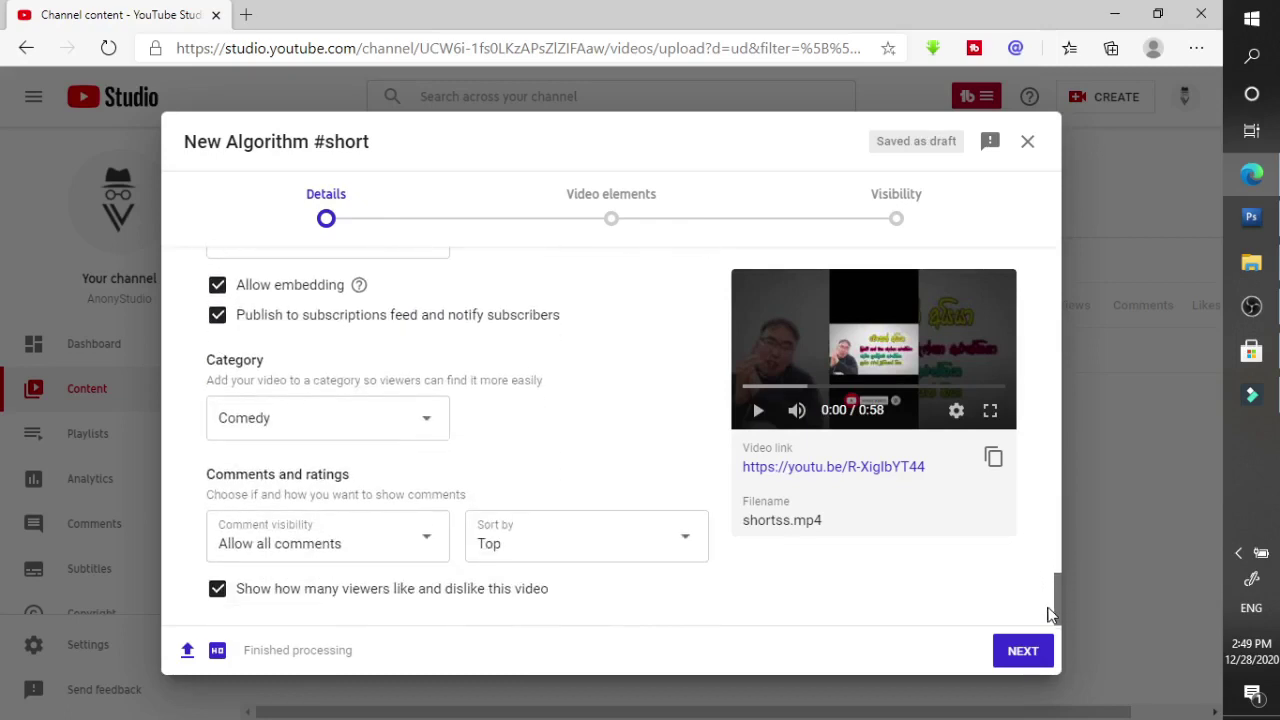
{"action": "left_click", "coordinate": [1027, 654]}
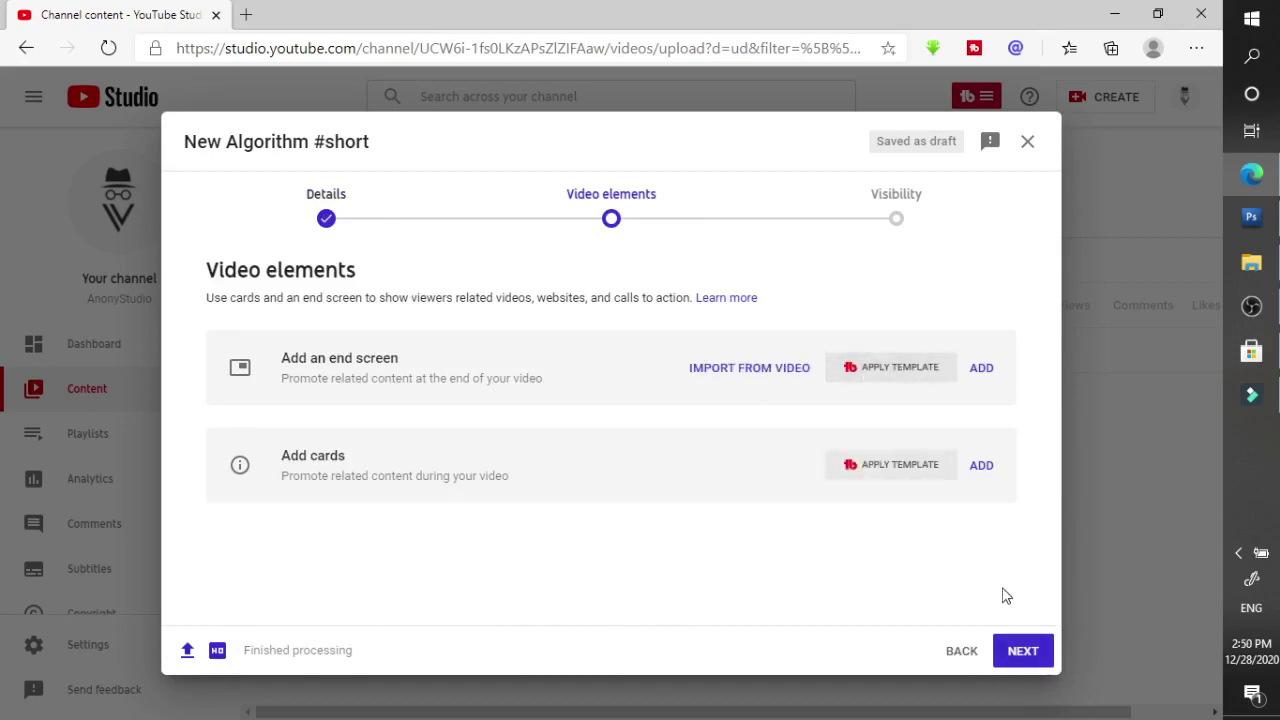
{"action": "left_click", "coordinate": [1027, 652]}
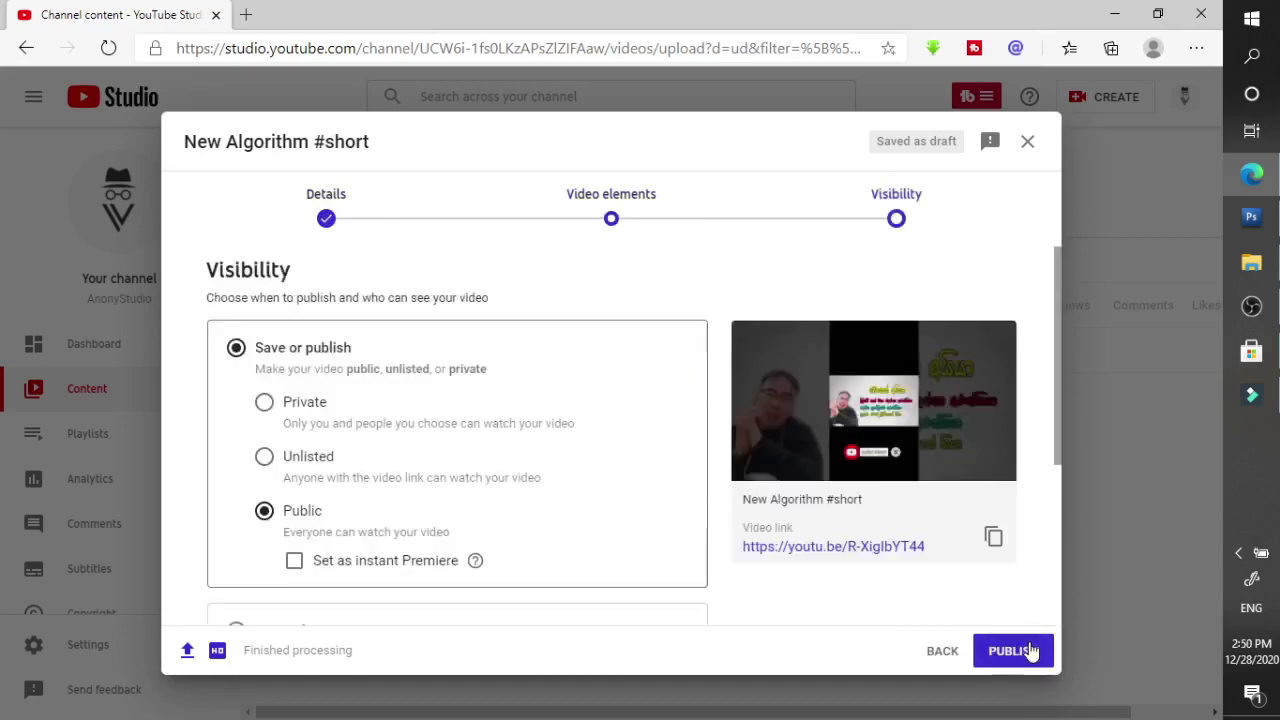
{"action": "scroll", "coordinate": [391, 408], "scroll_direction": "down", "scroll_amount": 3}
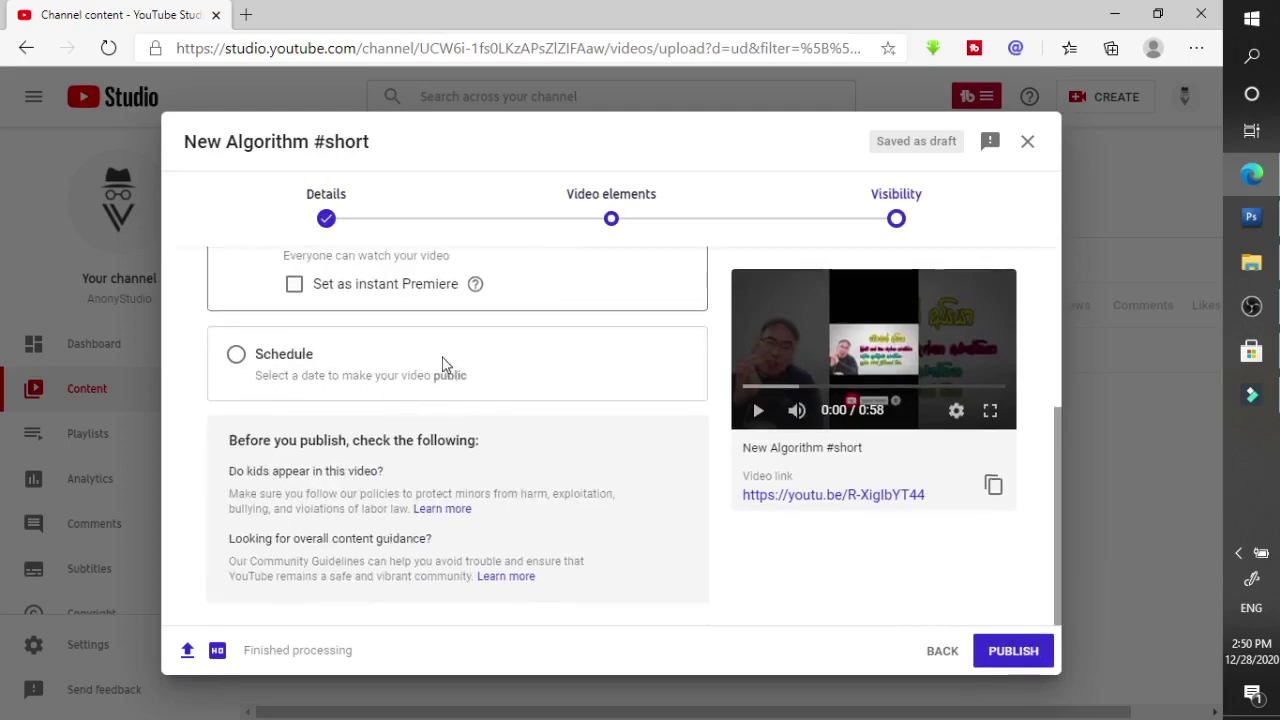
{"action": "scroll", "coordinate": [466, 349], "scroll_direction": "up", "scroll_amount": 3}
{"action": "left_click", "coordinate": [1013, 651]}
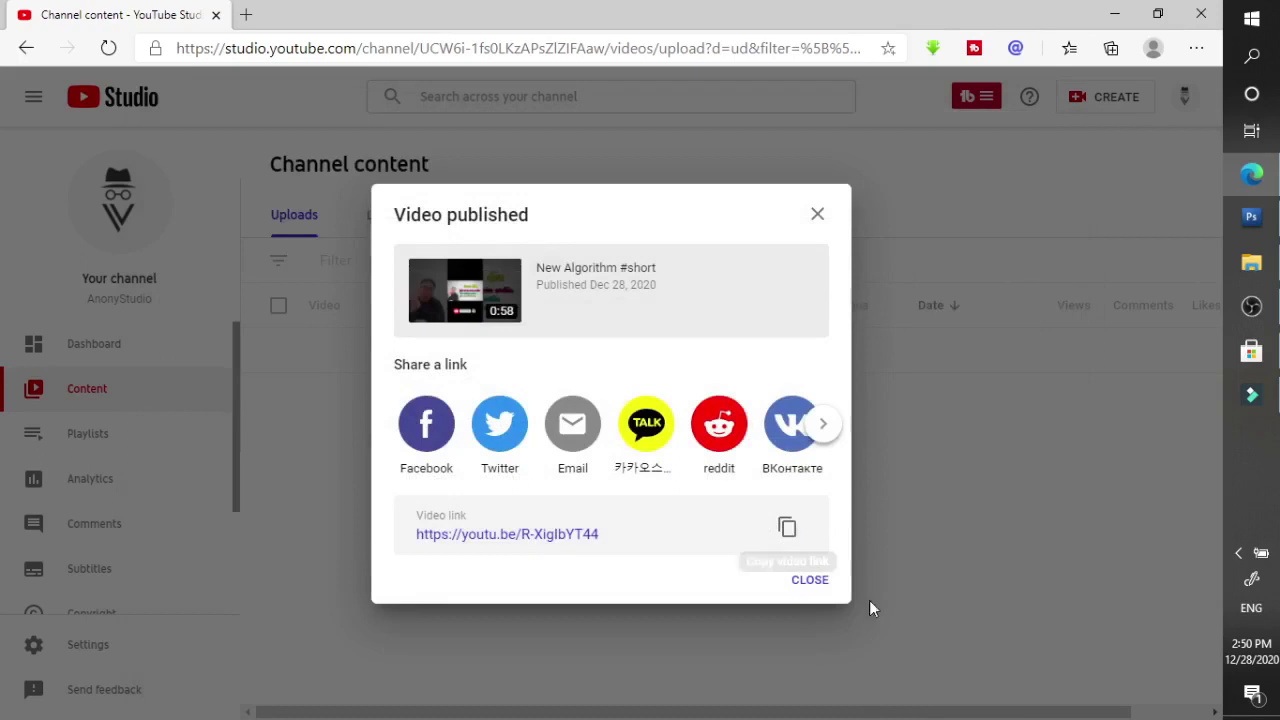
{"action": "left_click", "coordinate": [812, 580]}
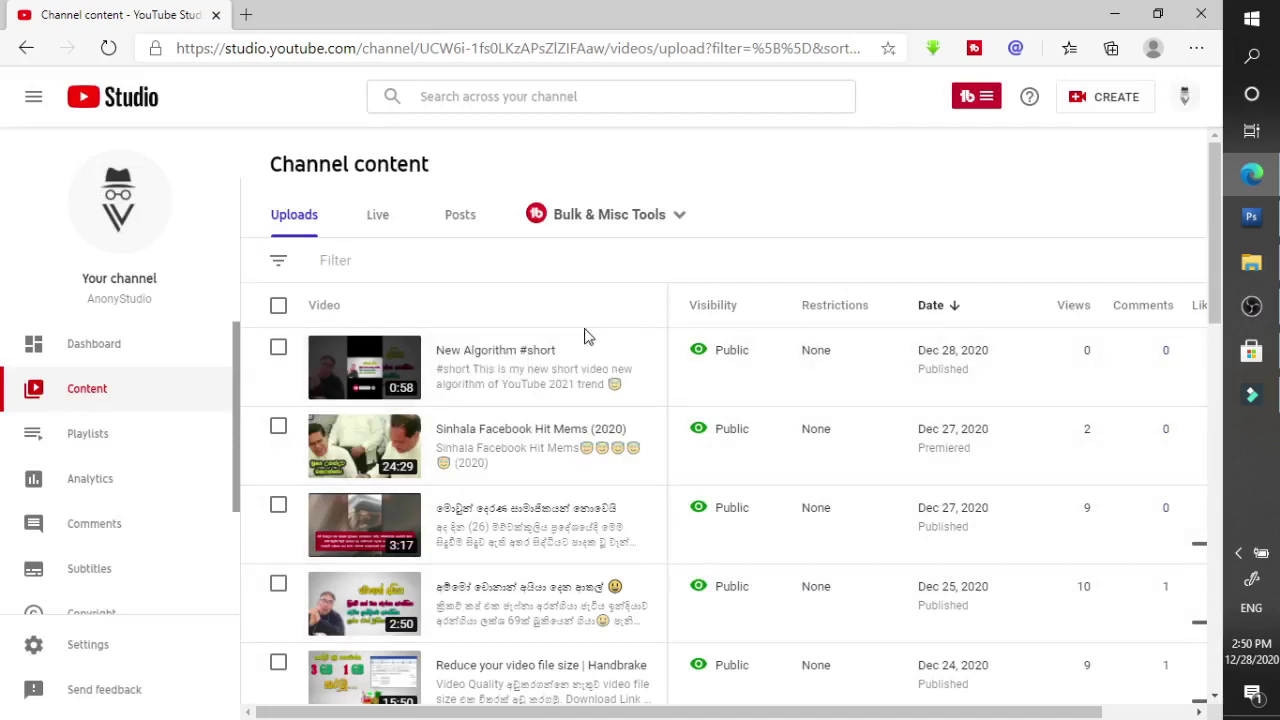
{"action": "scroll", "coordinate": [586, 337], "scroll_direction": "down", "scroll_amount": 11}
{"action": "scroll", "coordinate": [583, 351], "scroll_direction": "up", "scroll_amount": 1}
{"action": "scroll", "coordinate": [565, 370], "scroll_direction": "up", "scroll_amount": 5}
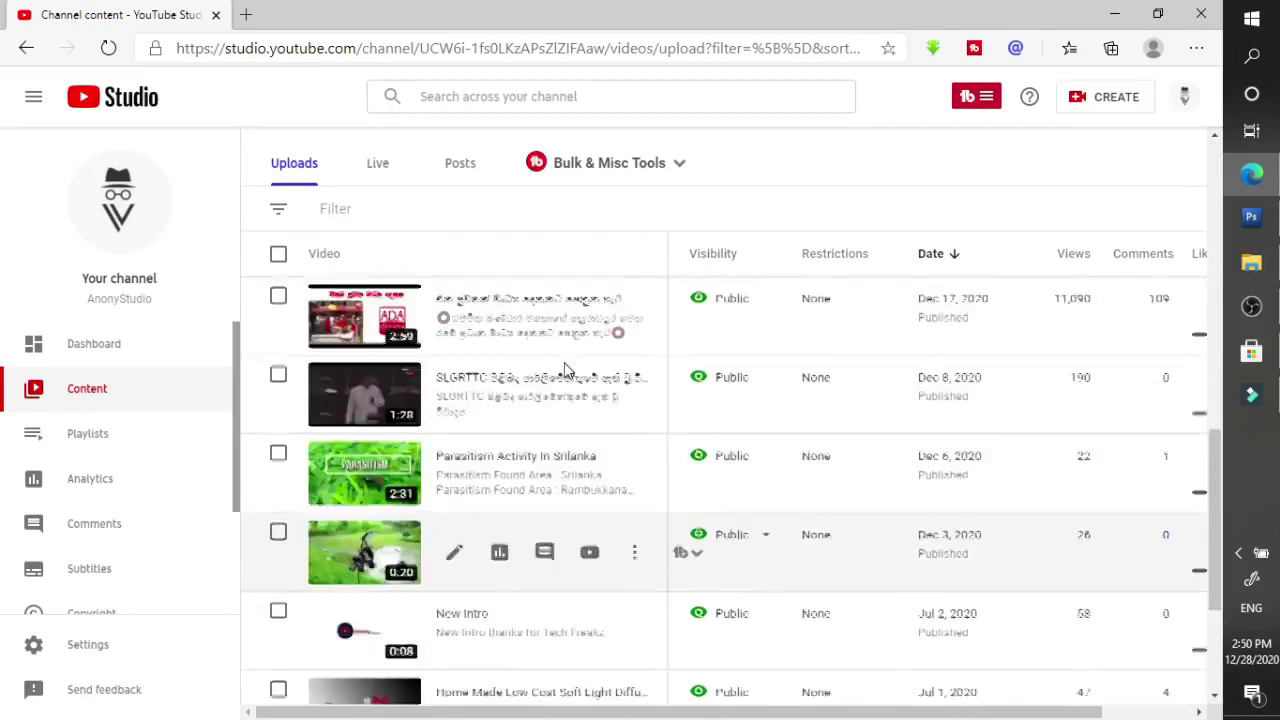
{"action": "scroll", "coordinate": [565, 367], "scroll_direction": "up", "scroll_amount": 4}
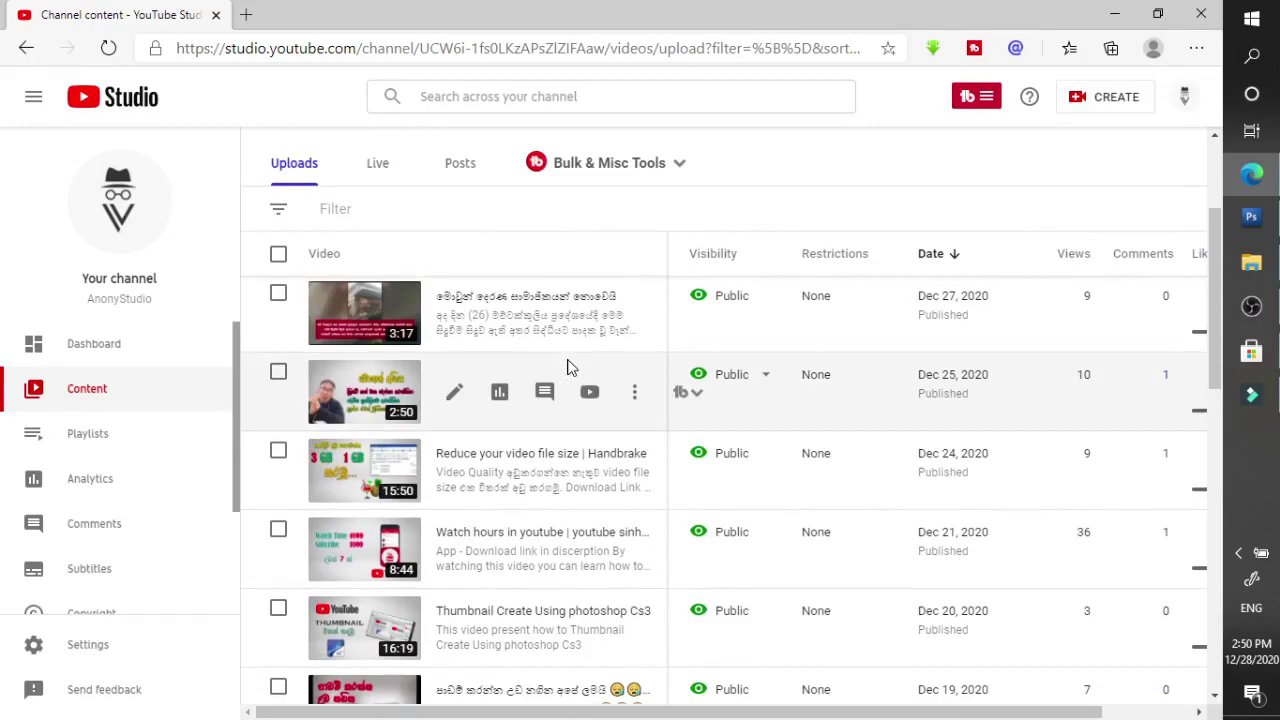
{"action": "scroll", "coordinate": [565, 366], "scroll_direction": "down", "scroll_amount": 9}
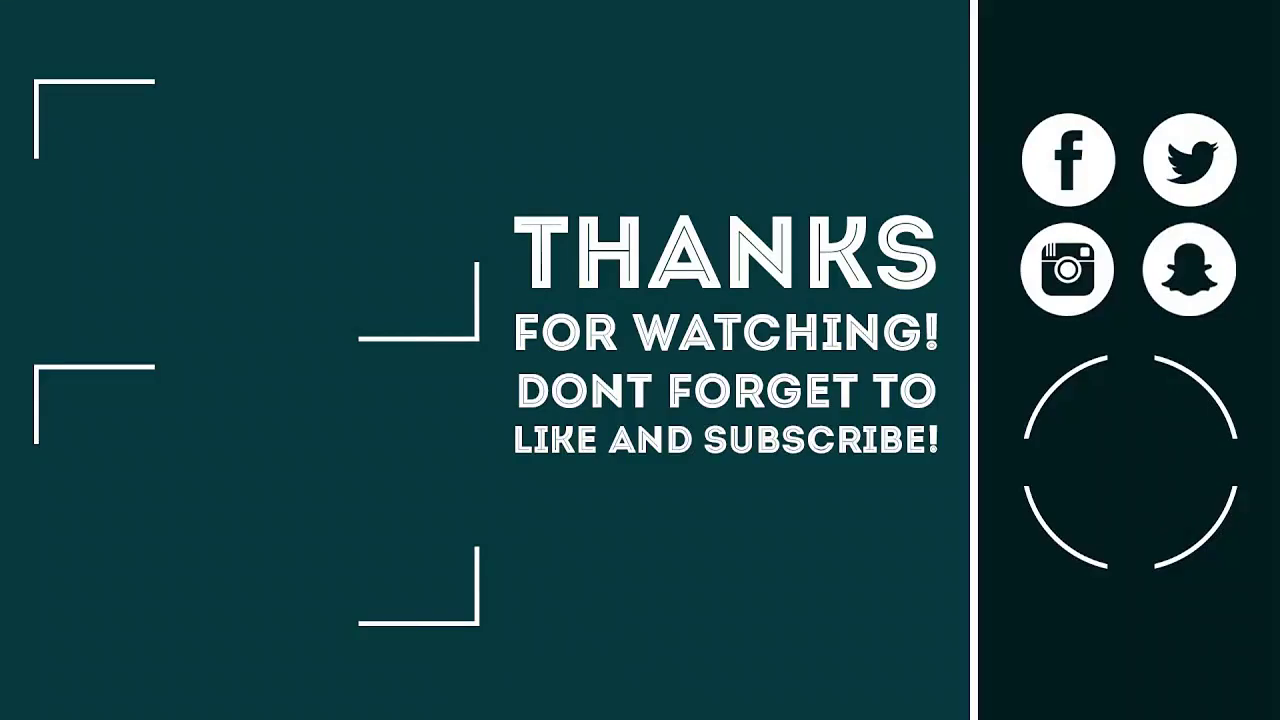